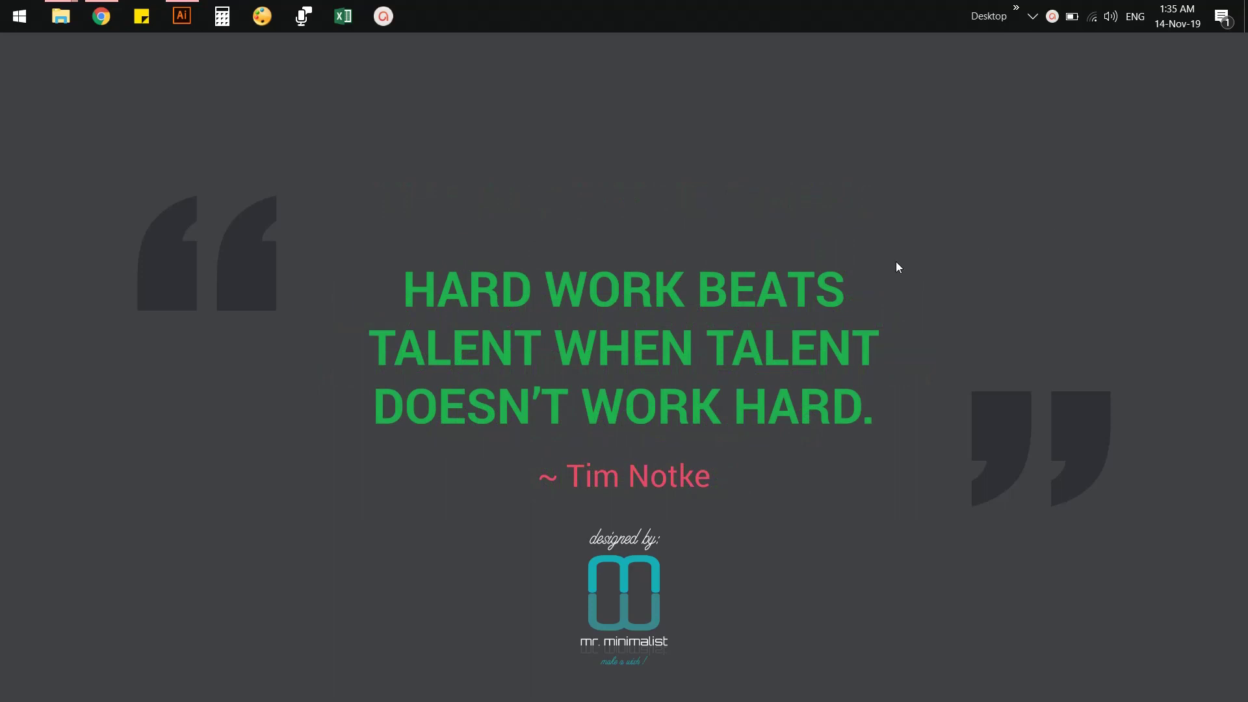
# Start a new 500 × 500 px document titled 'Chanel Logo Design Tutorial'.
pyautogui.click(182, 16)
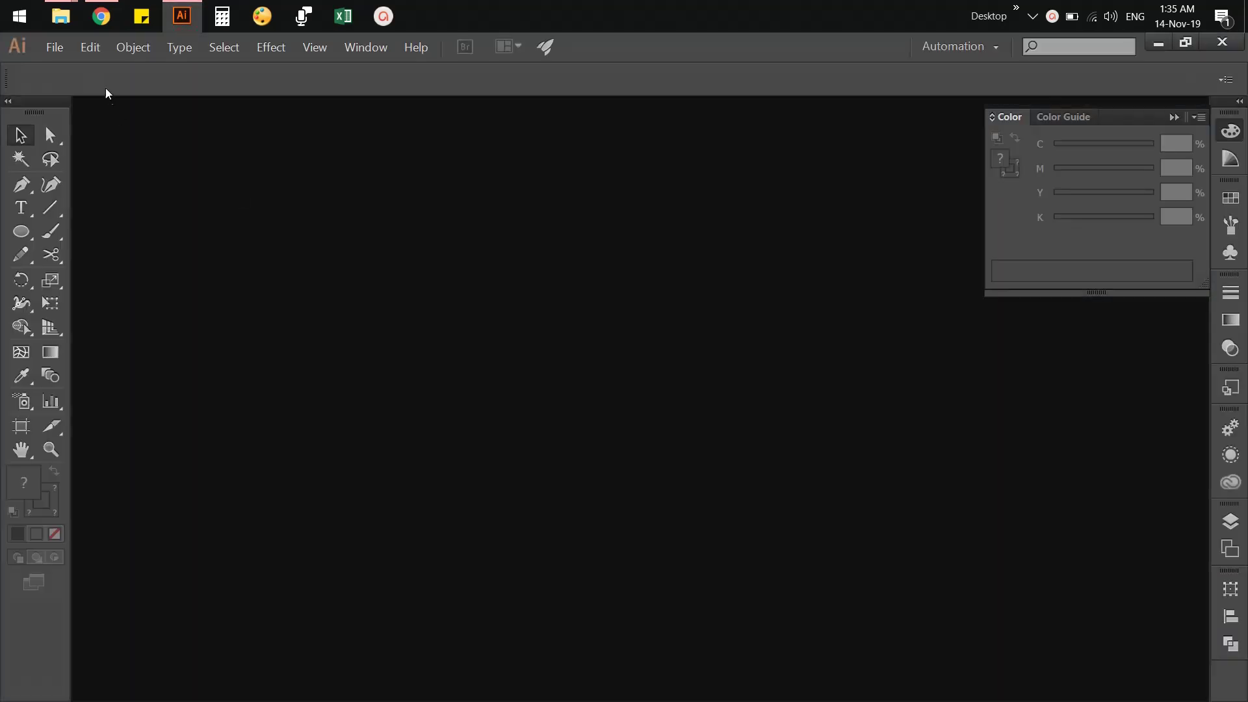
pyautogui.click(55, 48)
pyautogui.click(104, 68)
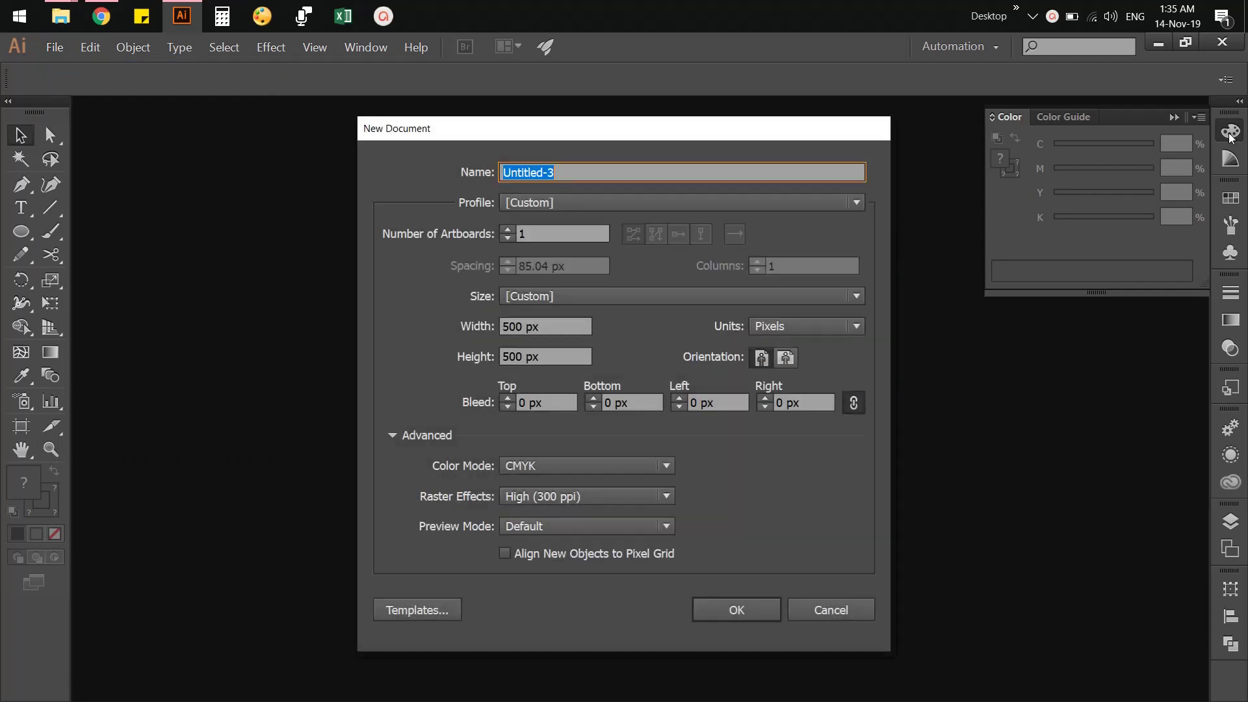
pyautogui.write('C')
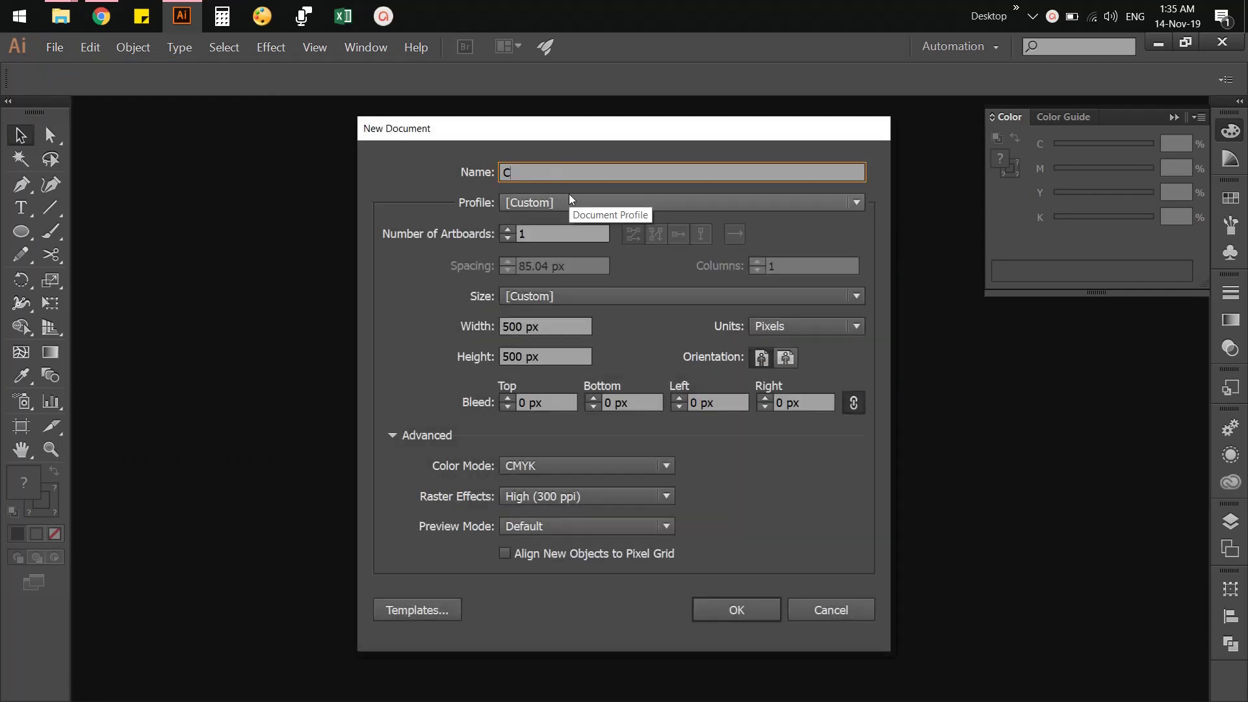
pyautogui.write('hanel Logo ')
pyautogui.write('De')
pyautogui.write('sign T')
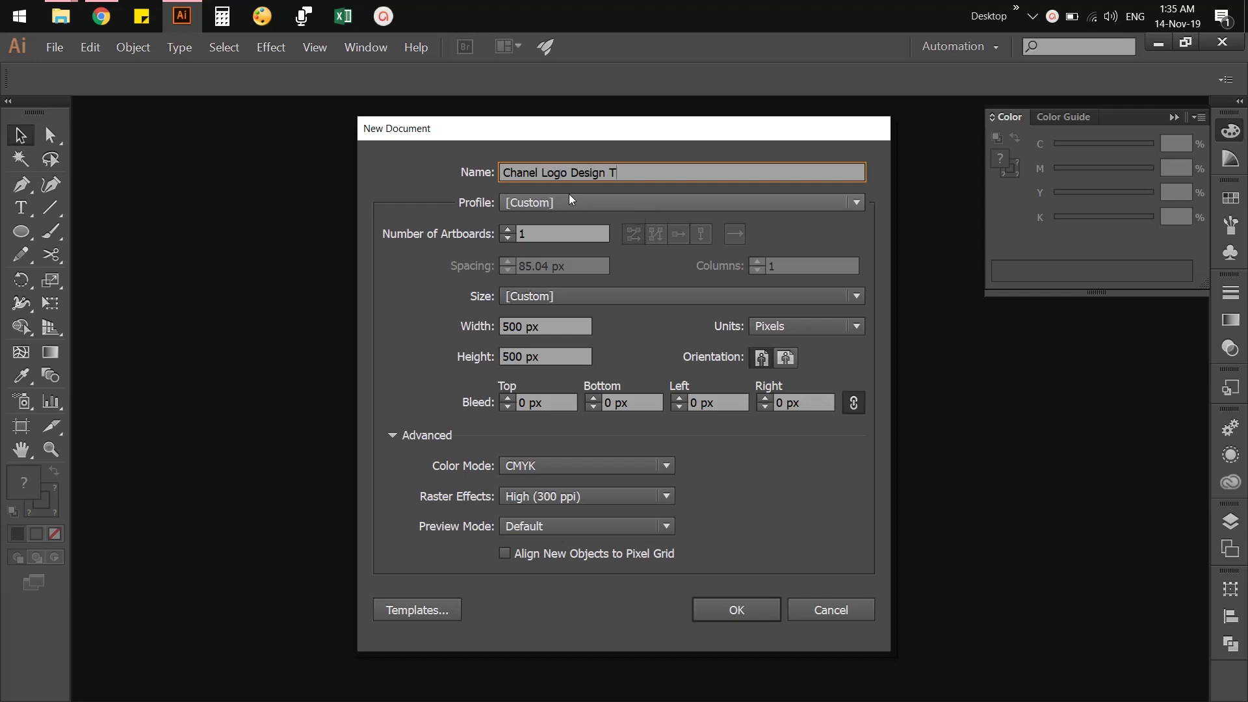
pyautogui.write('utoria')
pyautogui.write('l')
pyautogui.click(732, 613)
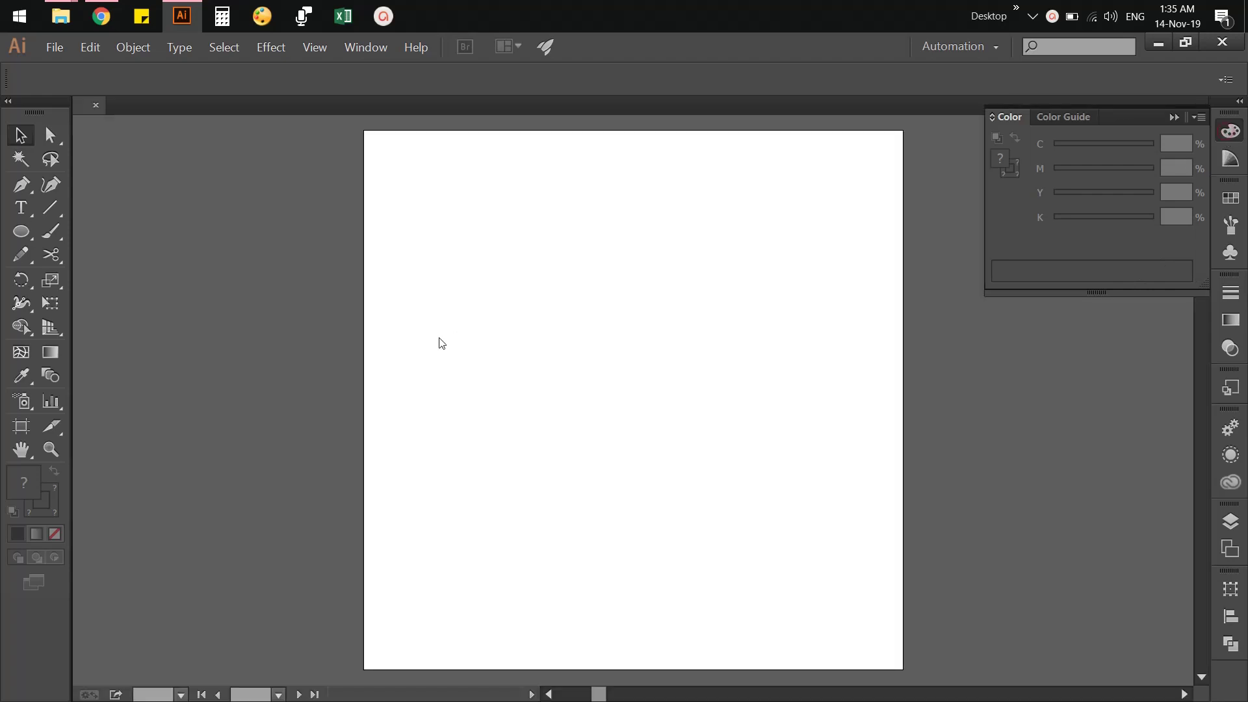
# Draw a circle near the artboard centre and paste a copy in front of it.
pyautogui.click(20, 232)
pyautogui.moveTo(547, 296); pyautogui.dragTo(704, 461)
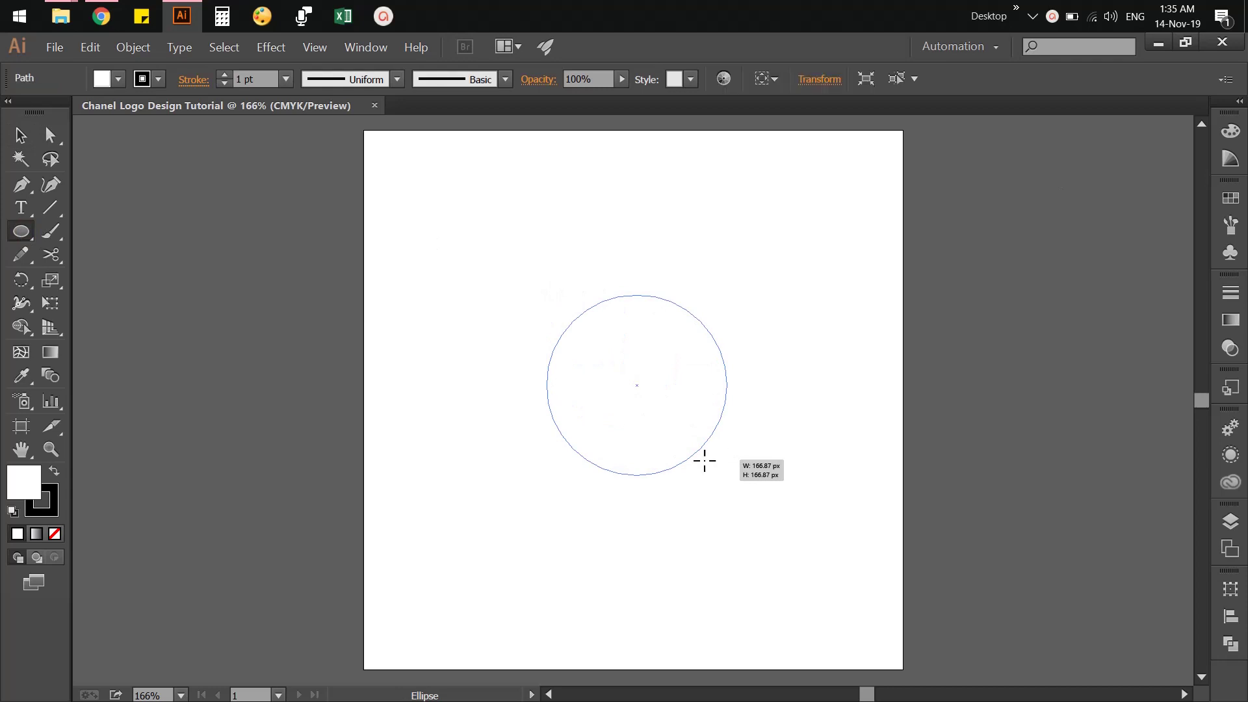
pyautogui.press('v')
pyautogui.click(814, 415)
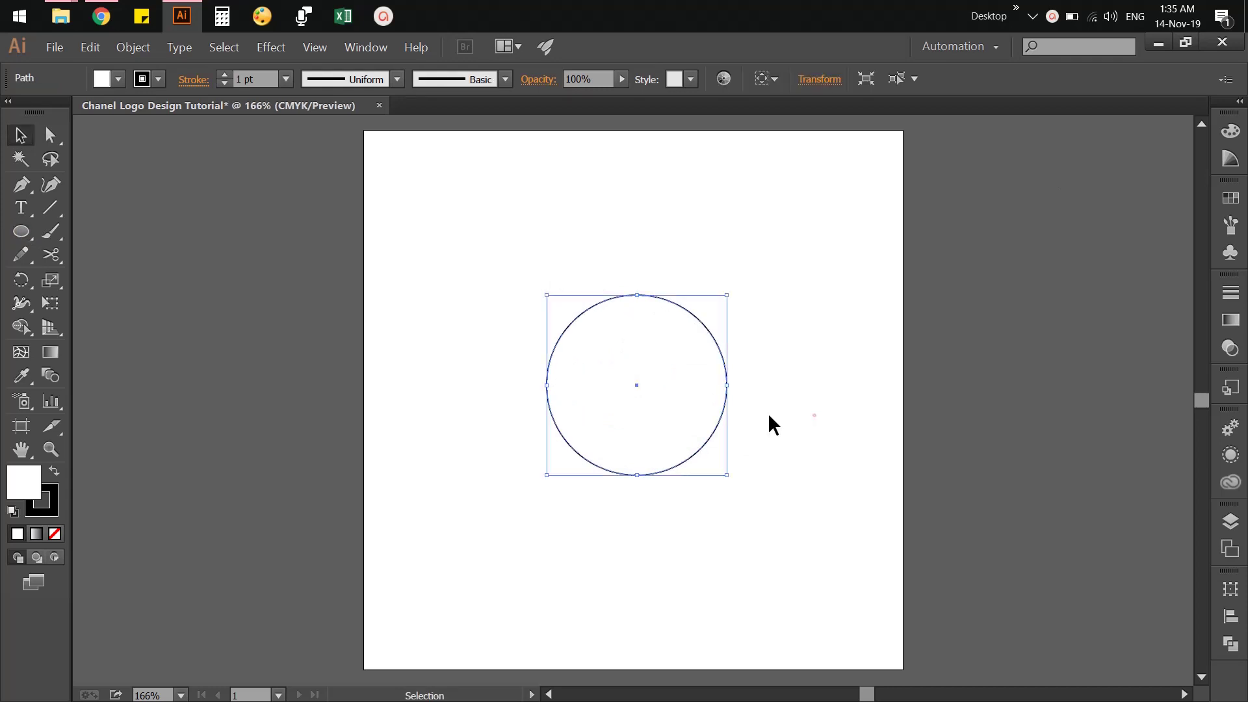
pyautogui.click(723, 399)
pyautogui.click(90, 47)
pyautogui.click(124, 117)
pyautogui.click(90, 47)
pyautogui.click(151, 149)
# Shrink the copy's width by dividing it by 1.618 in Transform.
pyautogui.click(1230, 588)
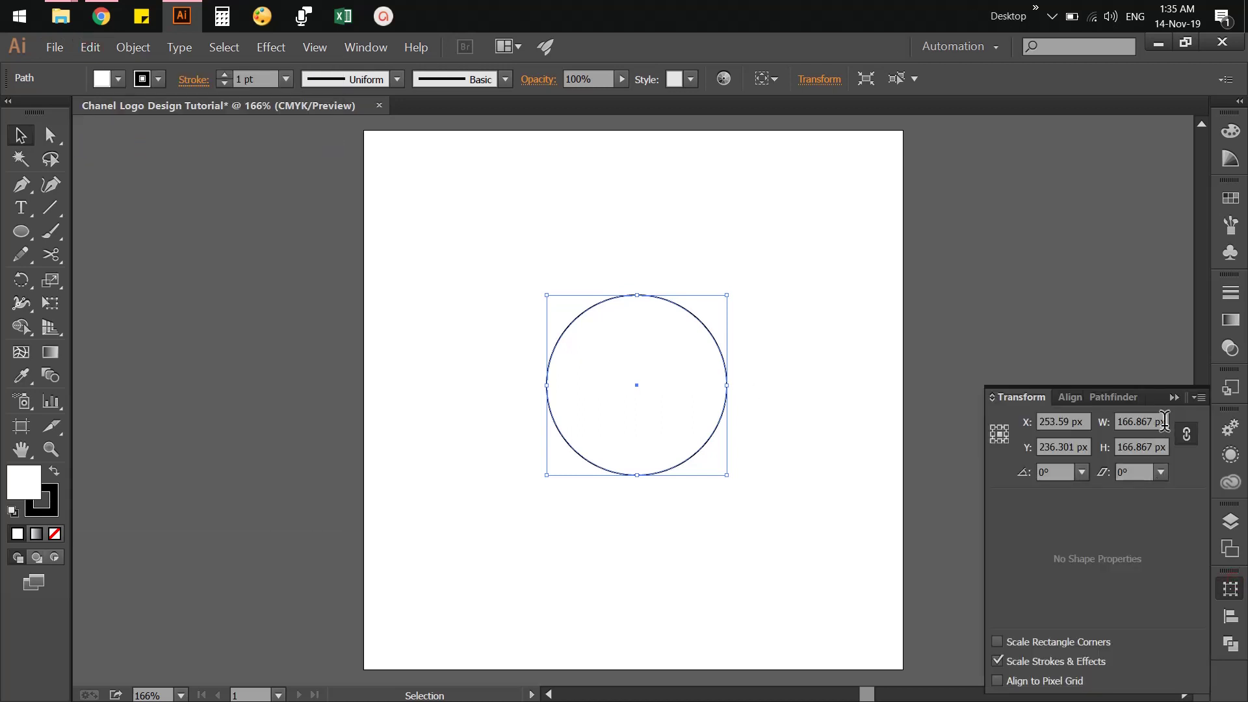
pyautogui.click(1142, 422)
pyautogui.write('/1.6')
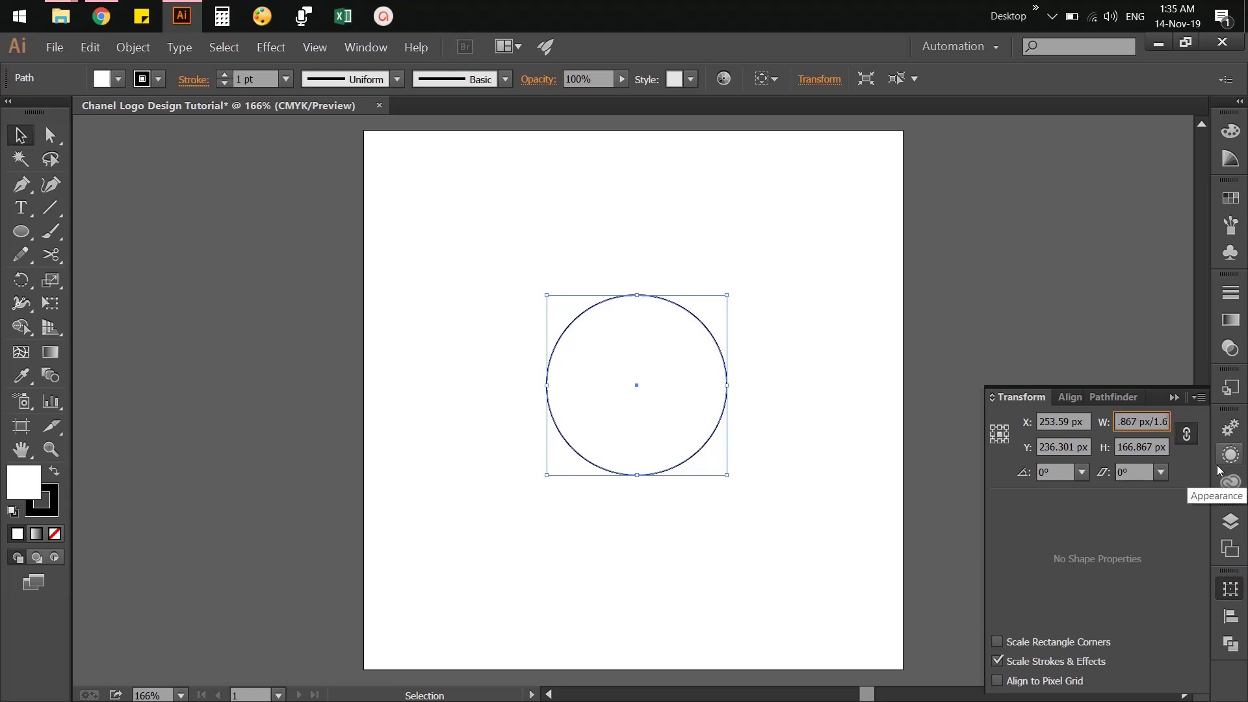
pyautogui.write('18')
pyautogui.press('Tab')
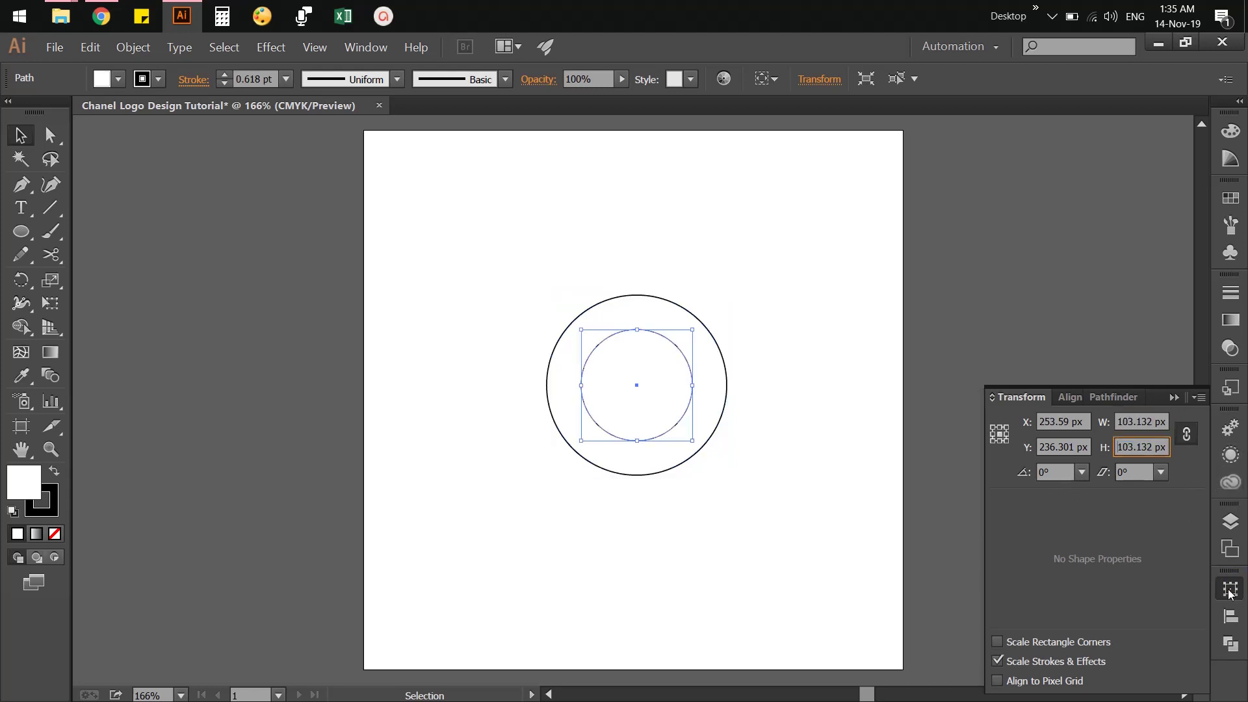
pyautogui.click(1231, 593)
# Combine both circles into one ring-shaped compound path with Pathfinder.
pyautogui.click(803, 395)
pyautogui.moveTo(732, 336); pyautogui.dragTo(698, 391)
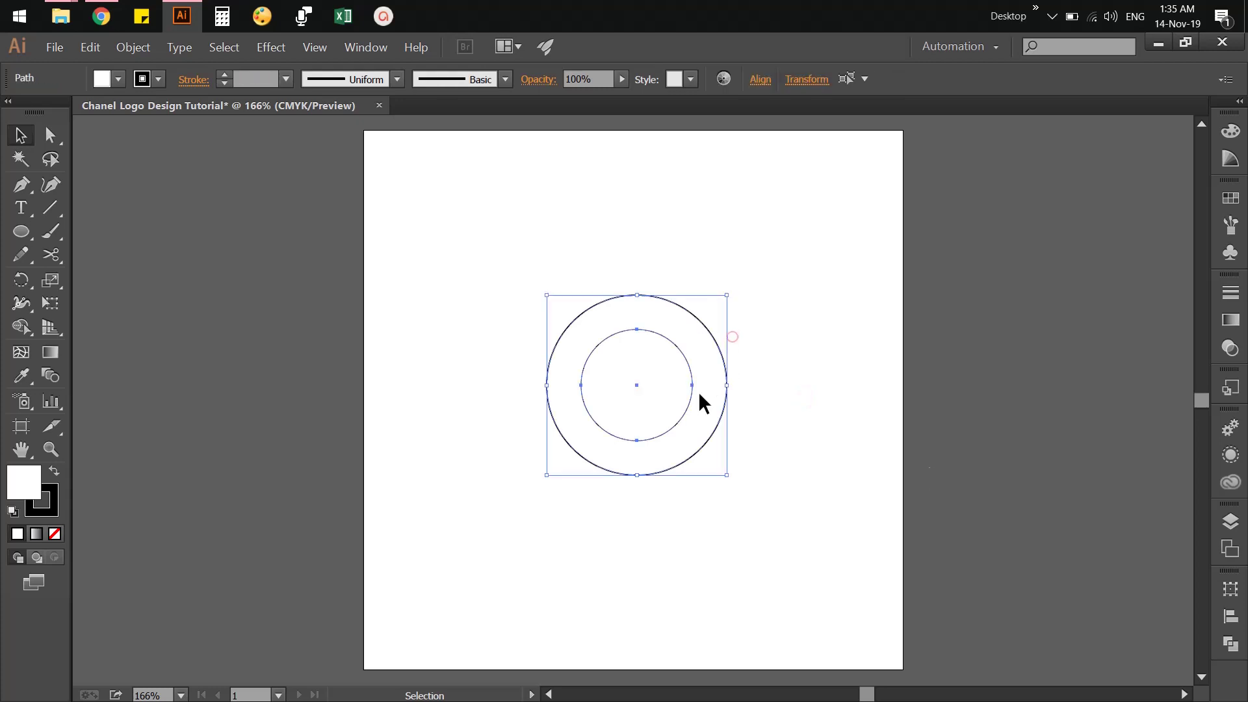
pyautogui.click(1231, 642)
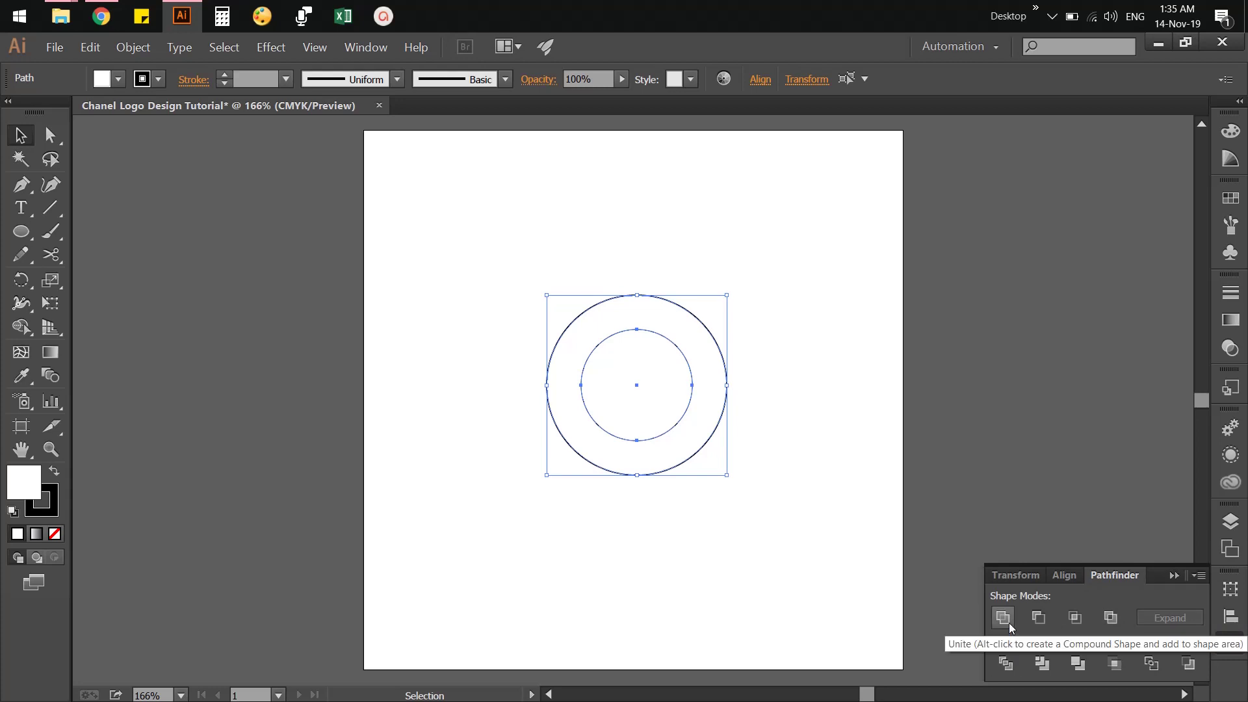
pyautogui.click(1049, 622)
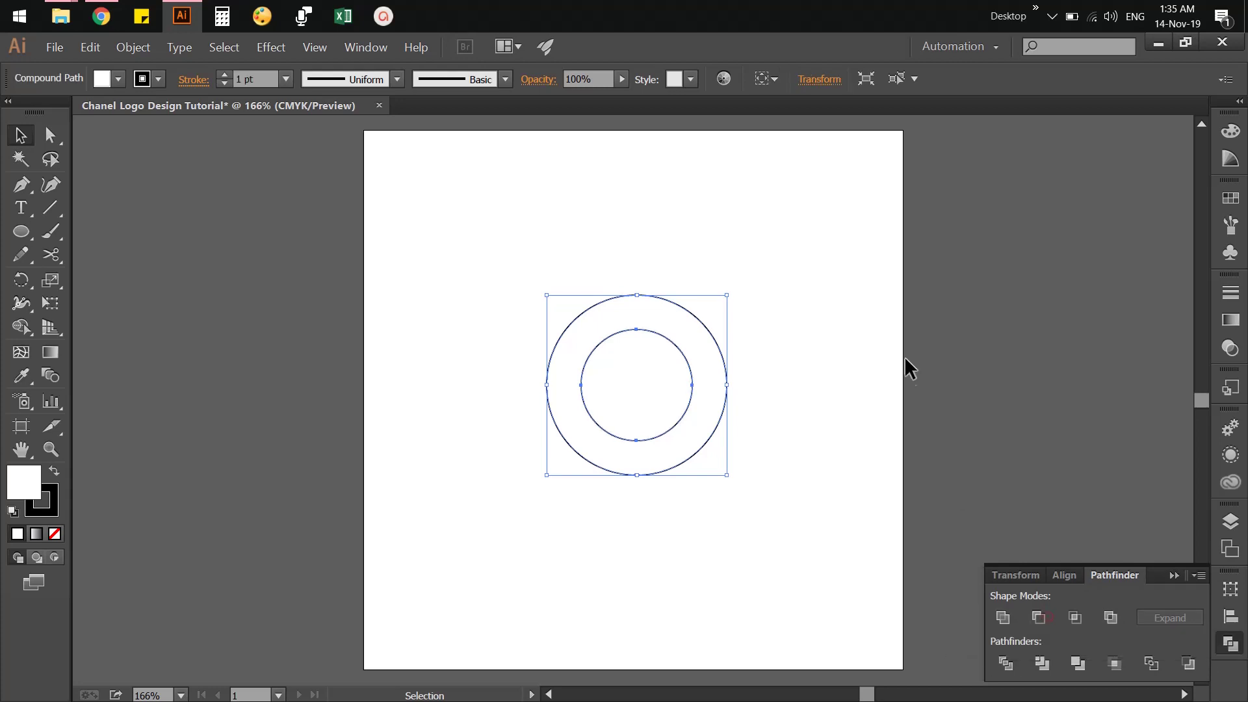
pyautogui.click(923, 394)
pyautogui.click(1230, 619)
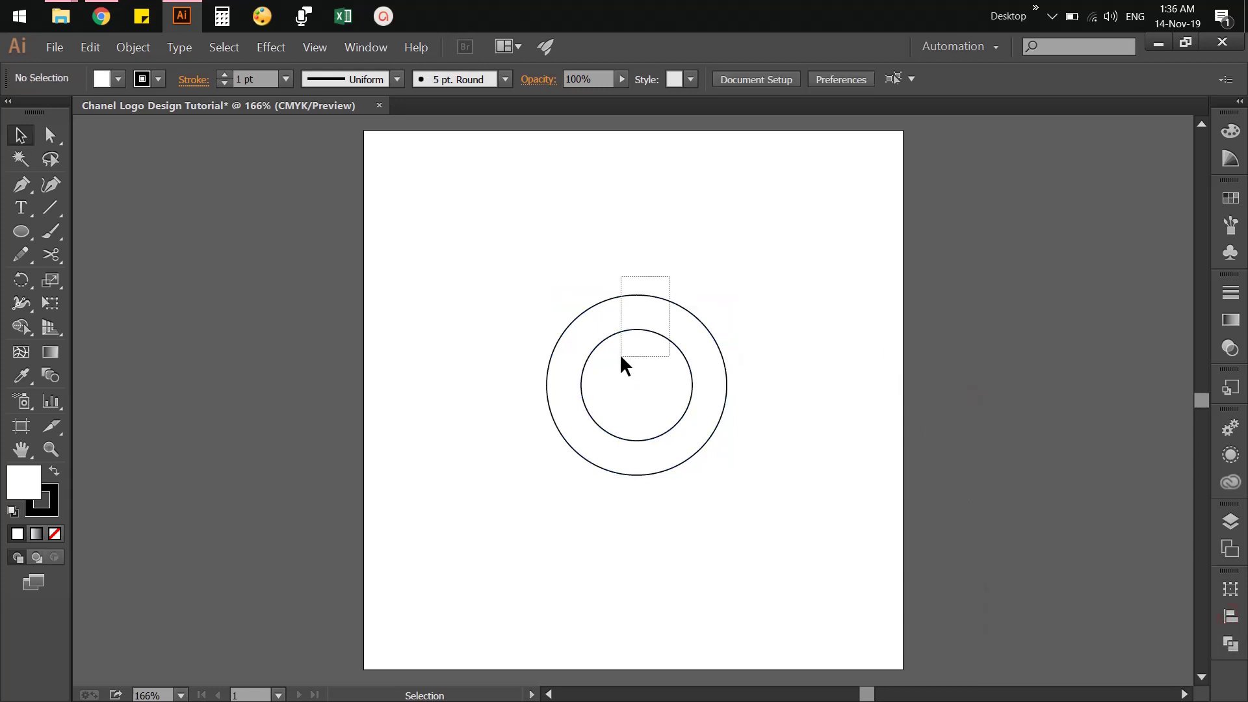
# Draw a vertical line through the ring with the Line Segment tool.
pyautogui.click(709, 368)
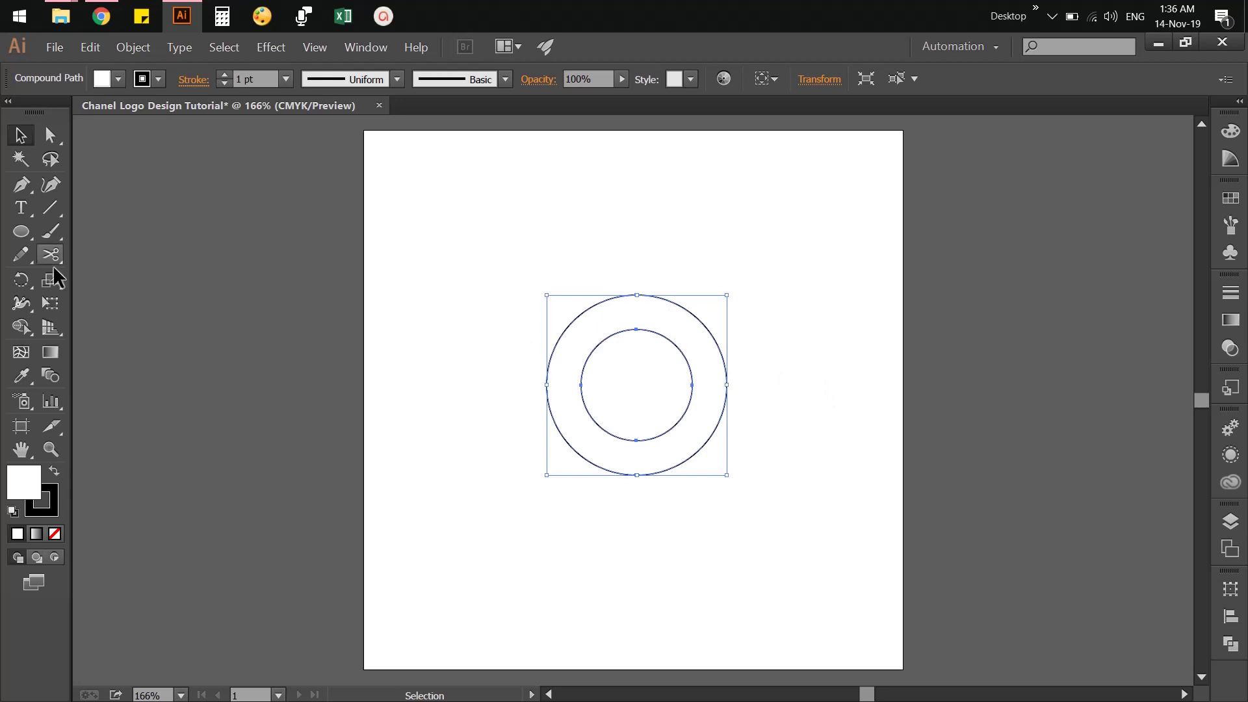
pyautogui.click(50, 208)
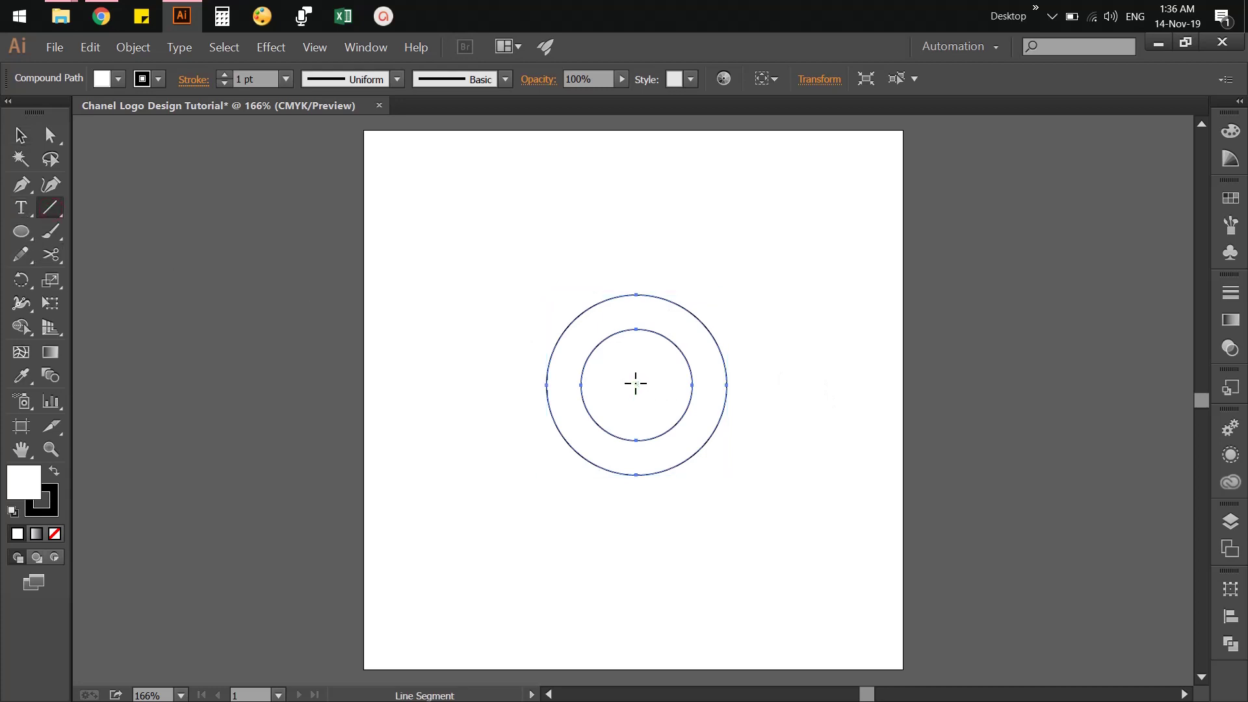
pyautogui.moveTo(635, 384); pyautogui.dragTo(643, 509)
pyautogui.press('v')
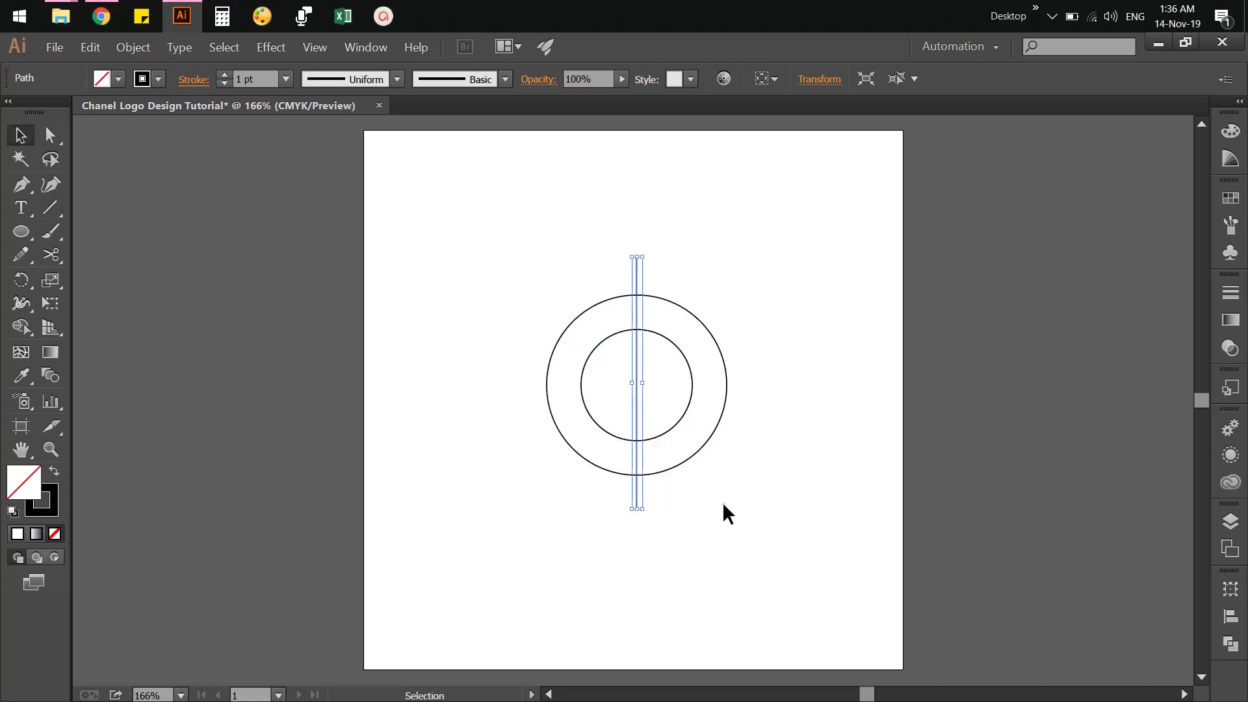
# Centre the vertical line on the circles using Align.
pyautogui.click(723, 503)
pyautogui.moveTo(779, 343); pyautogui.dragTo(465, 458)
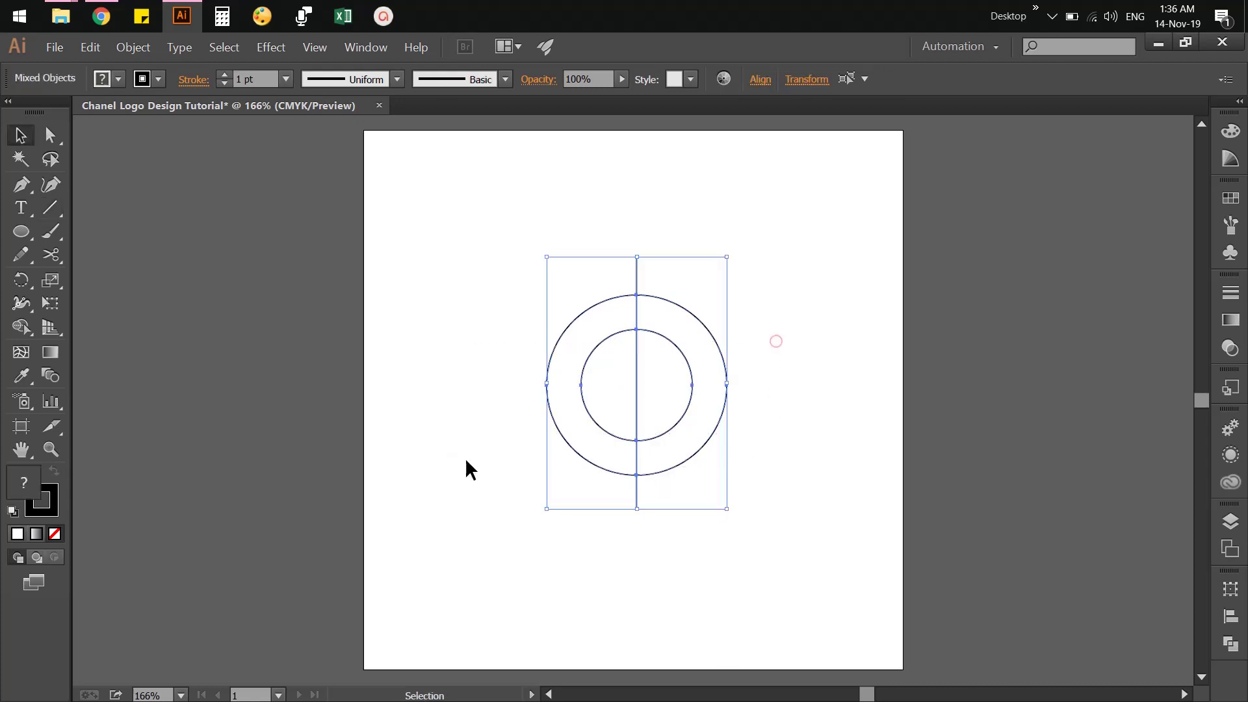
pyautogui.click(1230, 616)
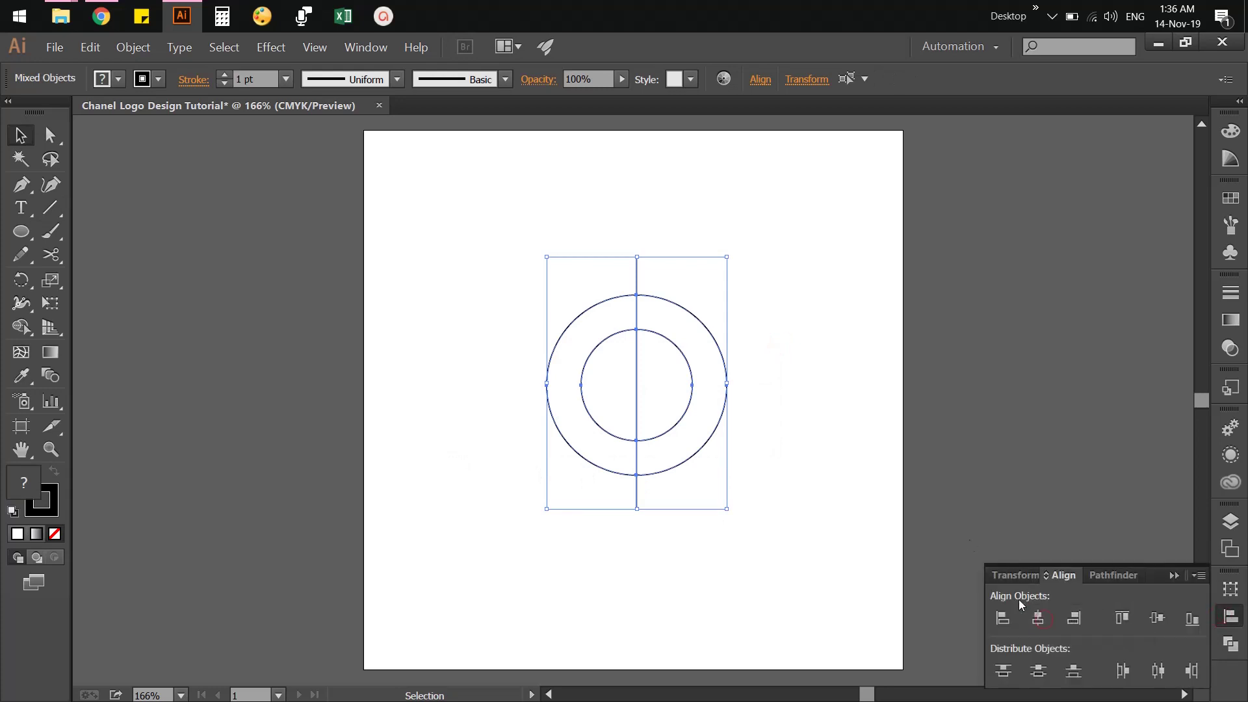
pyautogui.click(911, 412)
pyautogui.moveTo(747, 306); pyautogui.dragTo(466, 458)
pyautogui.click(846, 387)
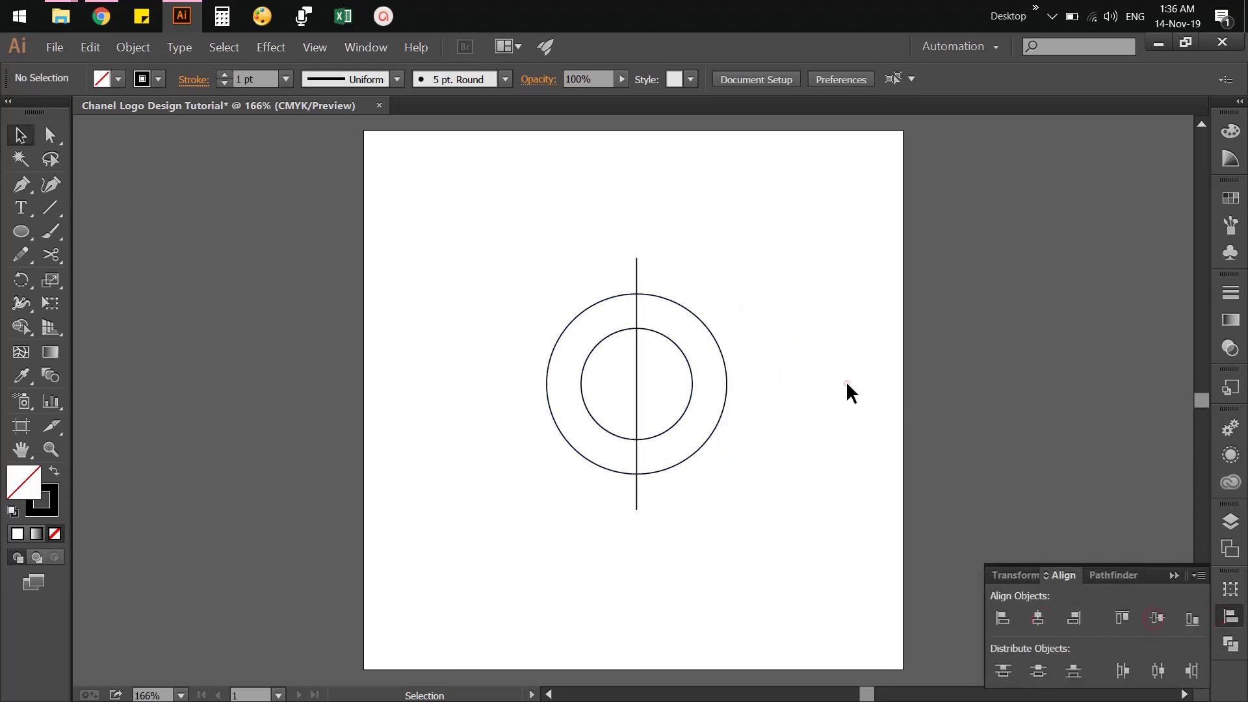
# Add a copy of the line rotated -60°.
pyautogui.click(637, 268)
pyautogui.rightClick(637, 265)
pyautogui.click(716, 450)
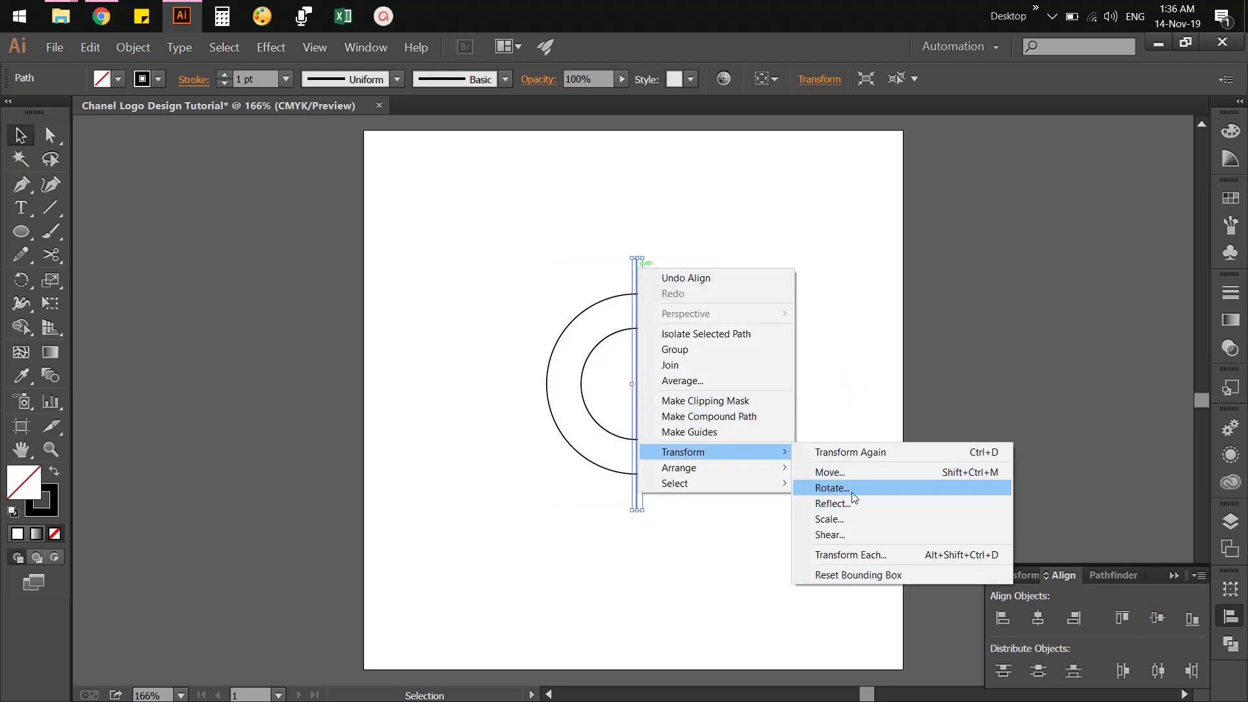
pyautogui.click(851, 493)
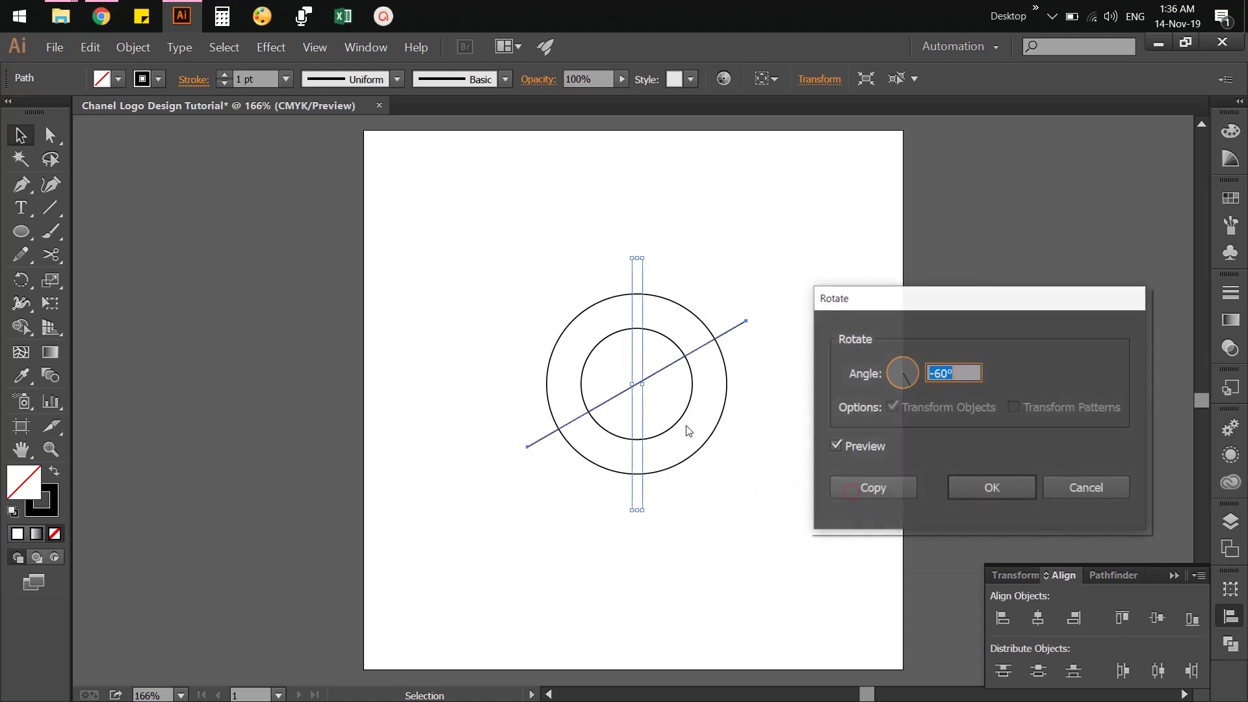
pyautogui.click(969, 375)
pyautogui.write('-')
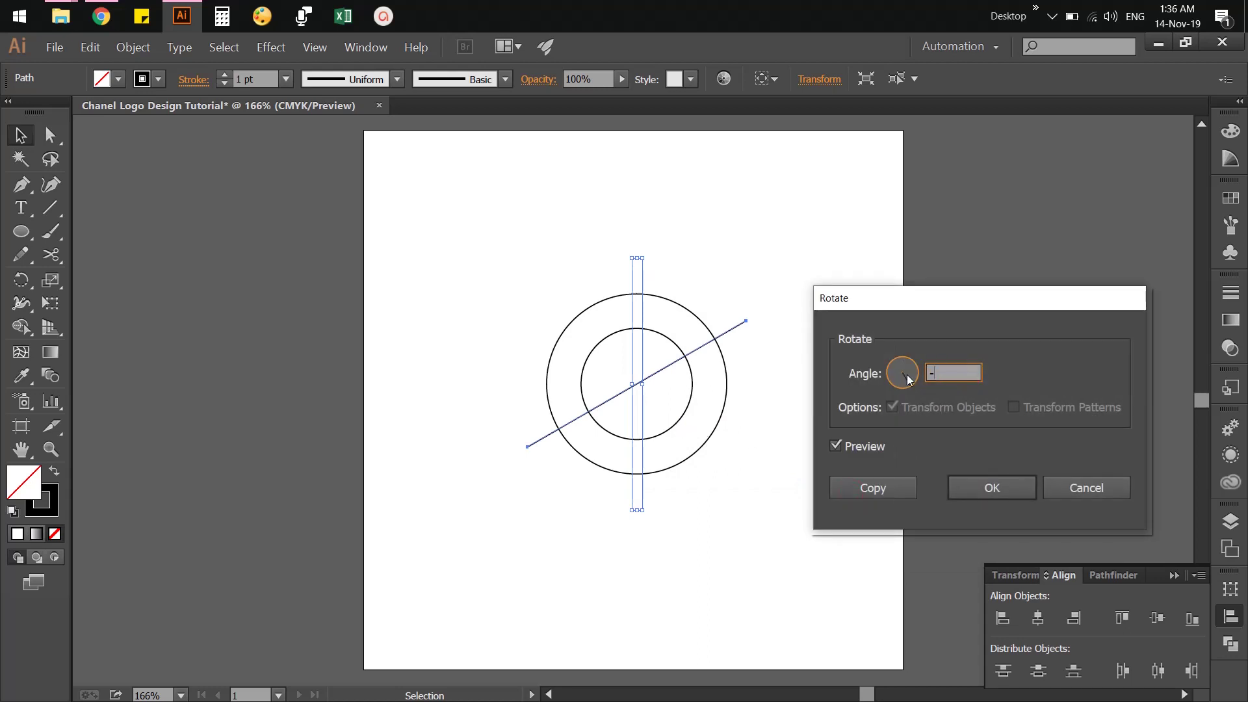
pyautogui.write('60')
pyautogui.click(868, 486)
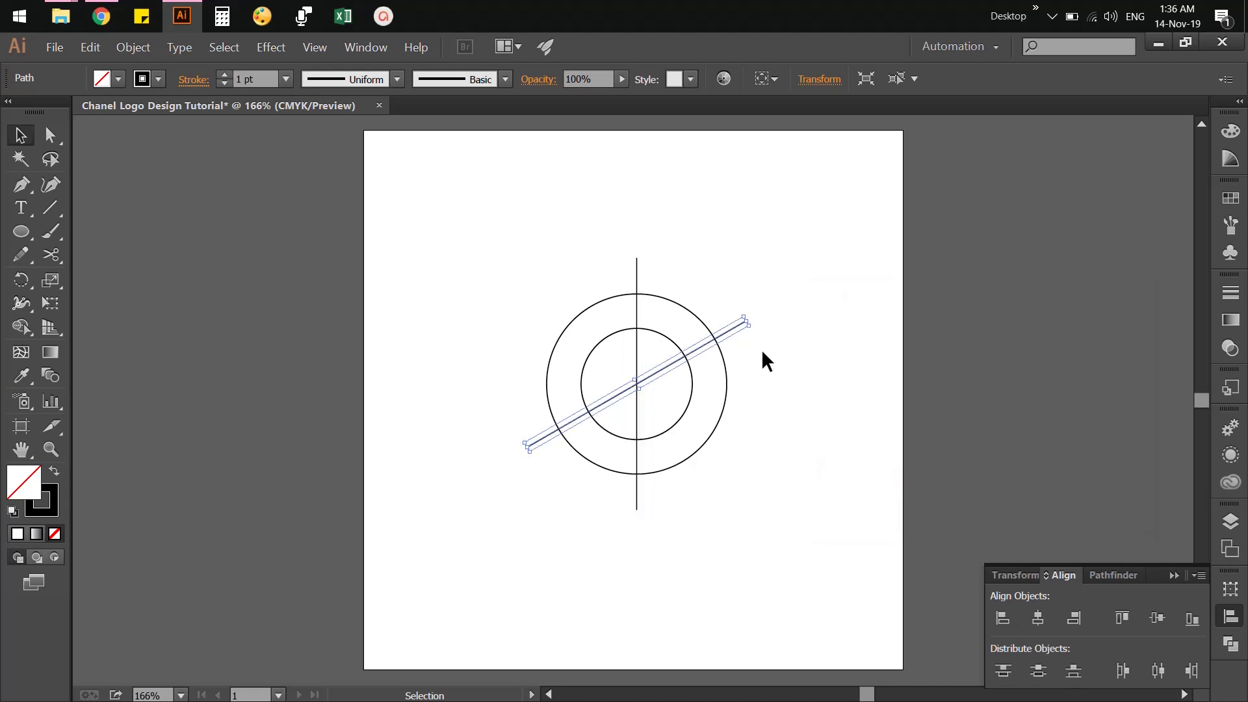
# Add a second -60° rotated copy, then select all circles and lines.
pyautogui.rightClick(732, 329)
pyautogui.click(806, 520)
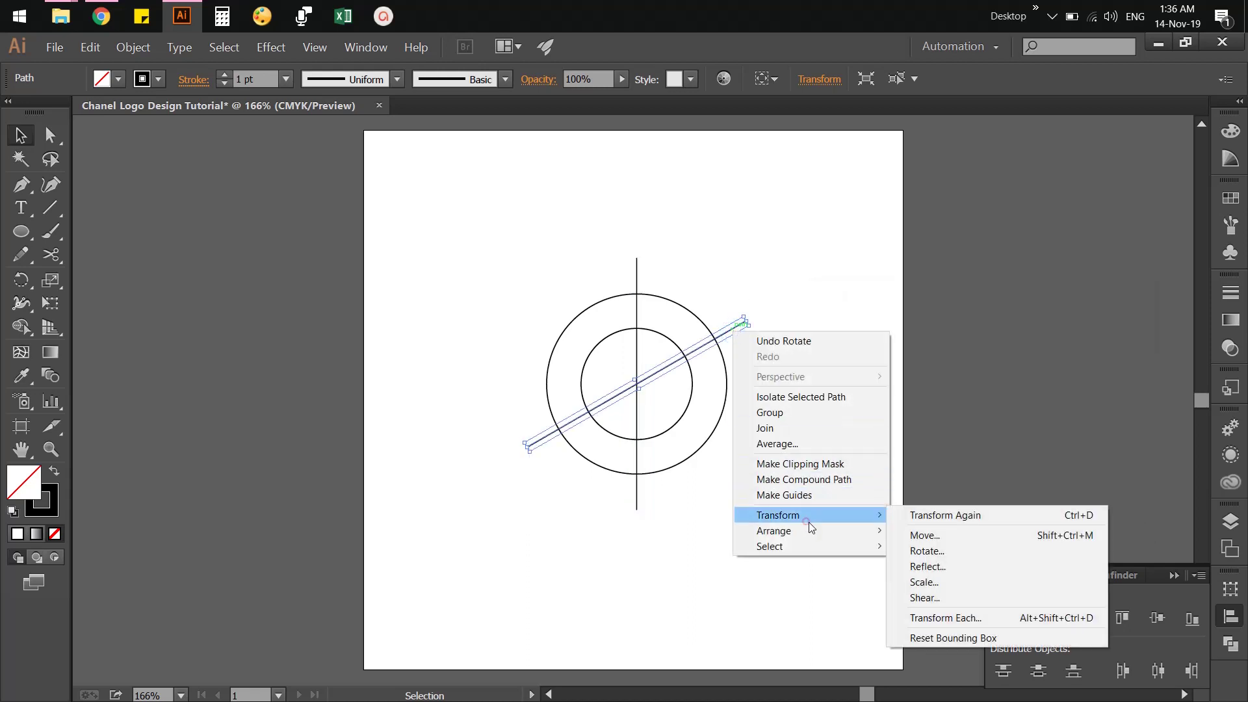
pyautogui.click(972, 552)
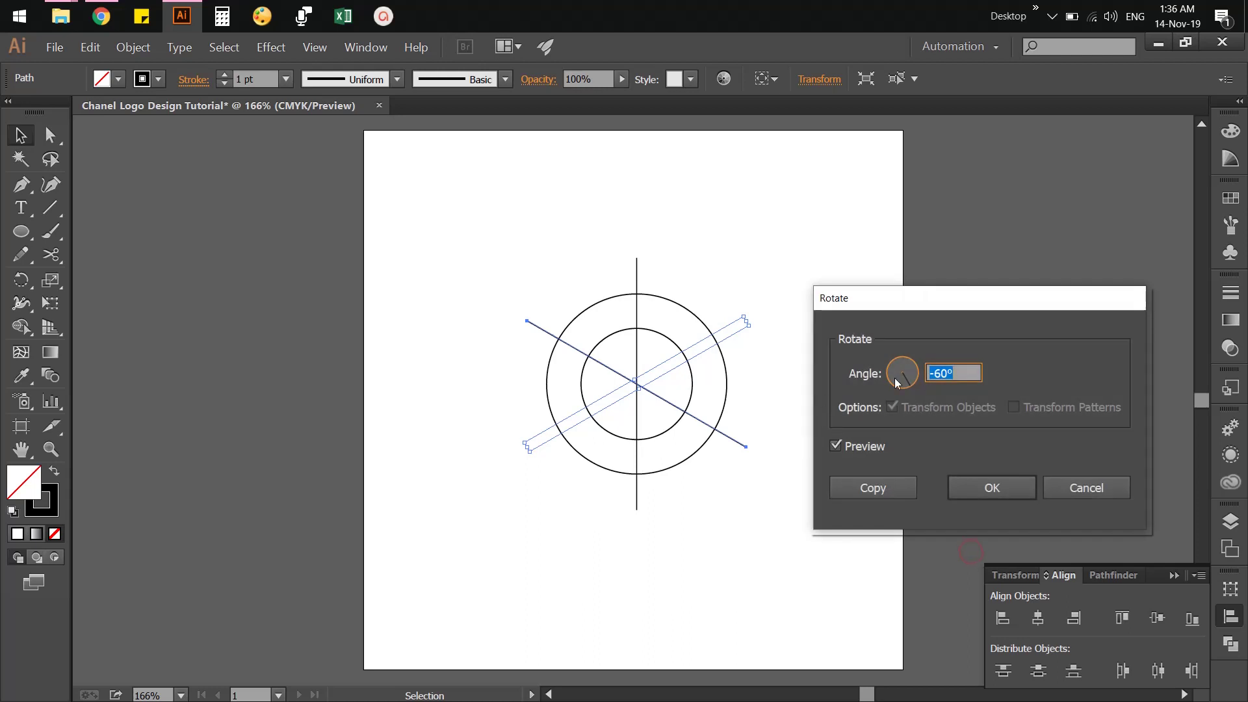
pyautogui.click(928, 371)
pyautogui.doubleClick(928, 371)
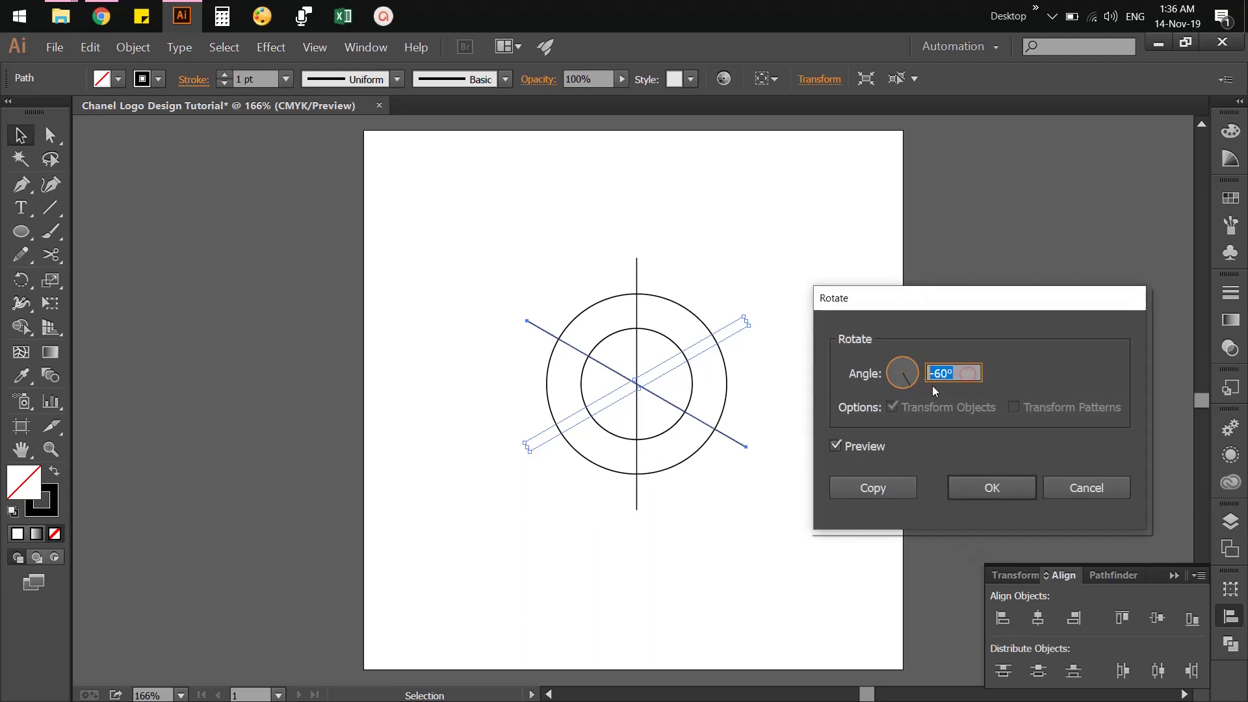
pyautogui.click(865, 489)
pyautogui.click(837, 474)
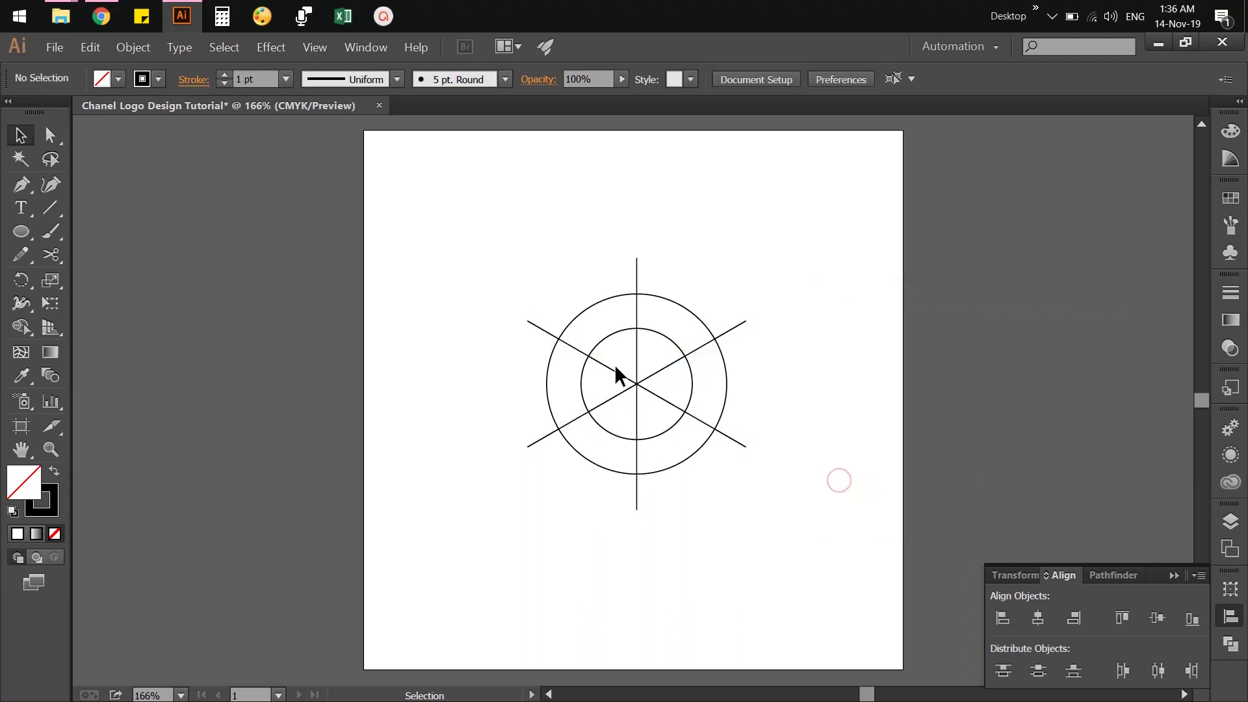
pyautogui.moveTo(497, 255); pyautogui.dragTo(784, 513)
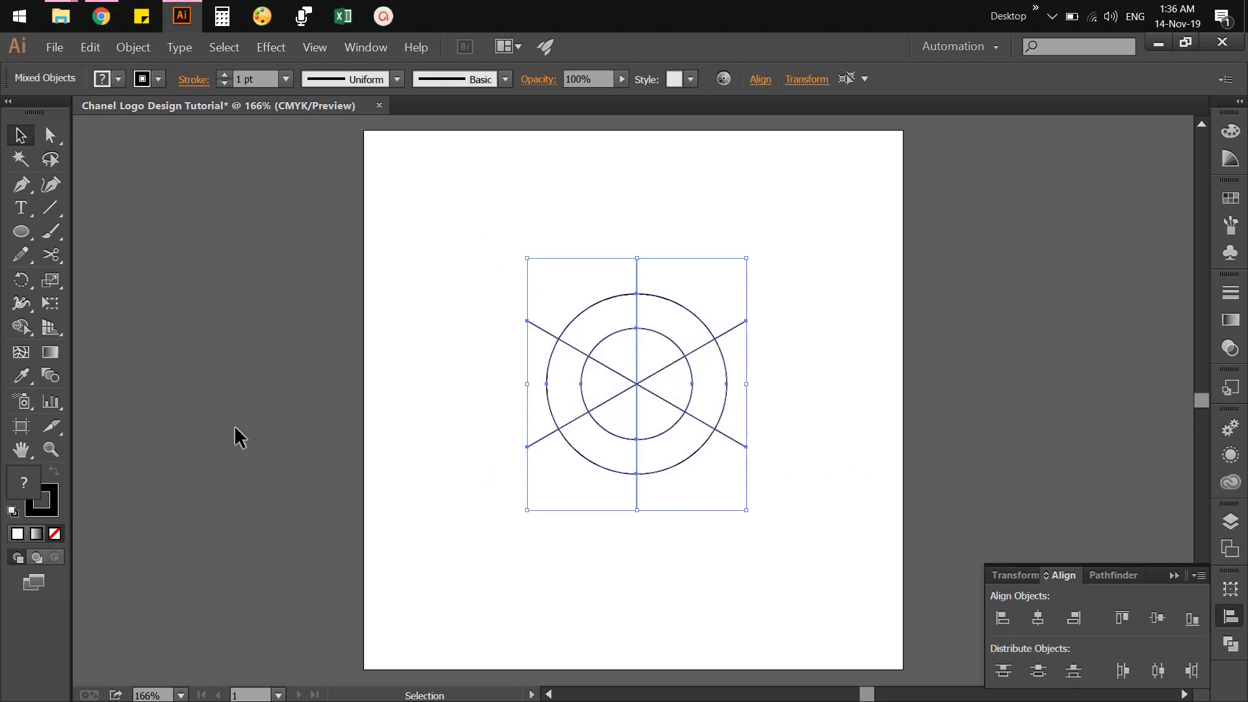
# With Shape Builder, merge the upper ring segments and delete the right section and inner wedges.
pyautogui.click(18, 330)
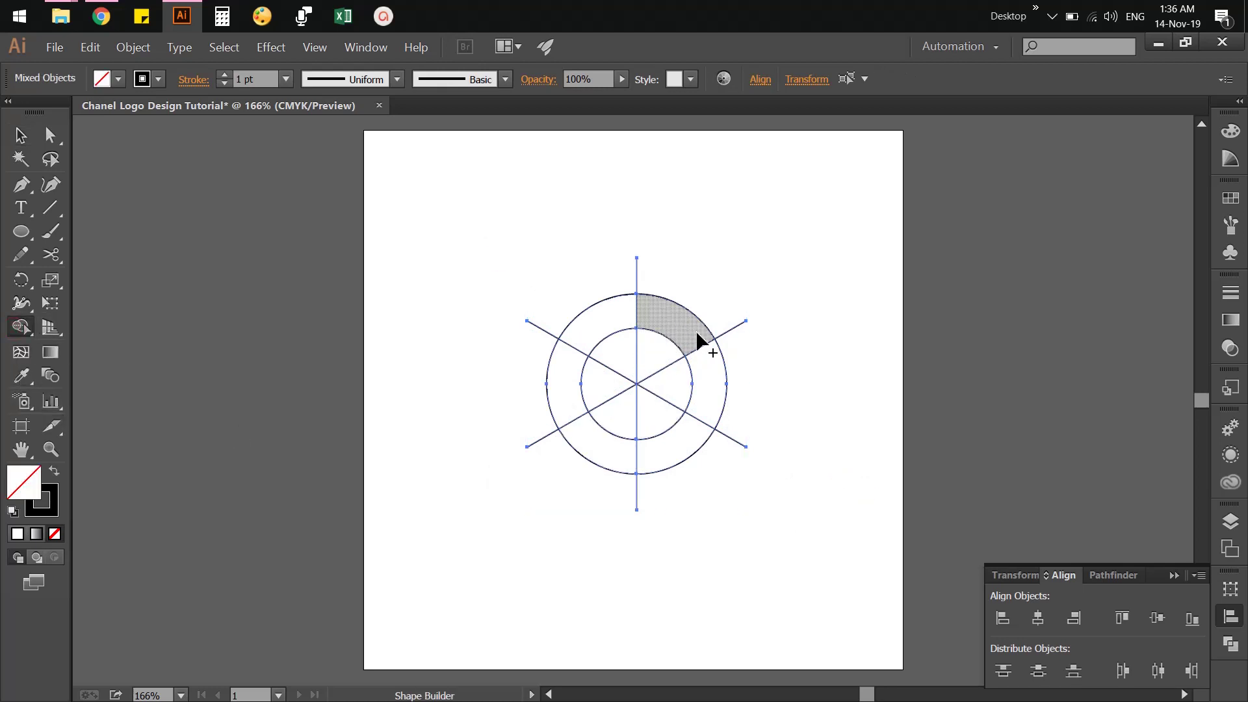
pyautogui.moveTo(697, 336)
pyautogui.mouseDown()
pyautogui.moveTo(614, 316)
pyautogui.moveTo(583, 337)
pyautogui.moveTo(571, 365)
pyautogui.moveTo(581, 437)
pyautogui.moveTo(657, 460)
pyautogui.moveTo(764, 407)
pyautogui.mouseUp()
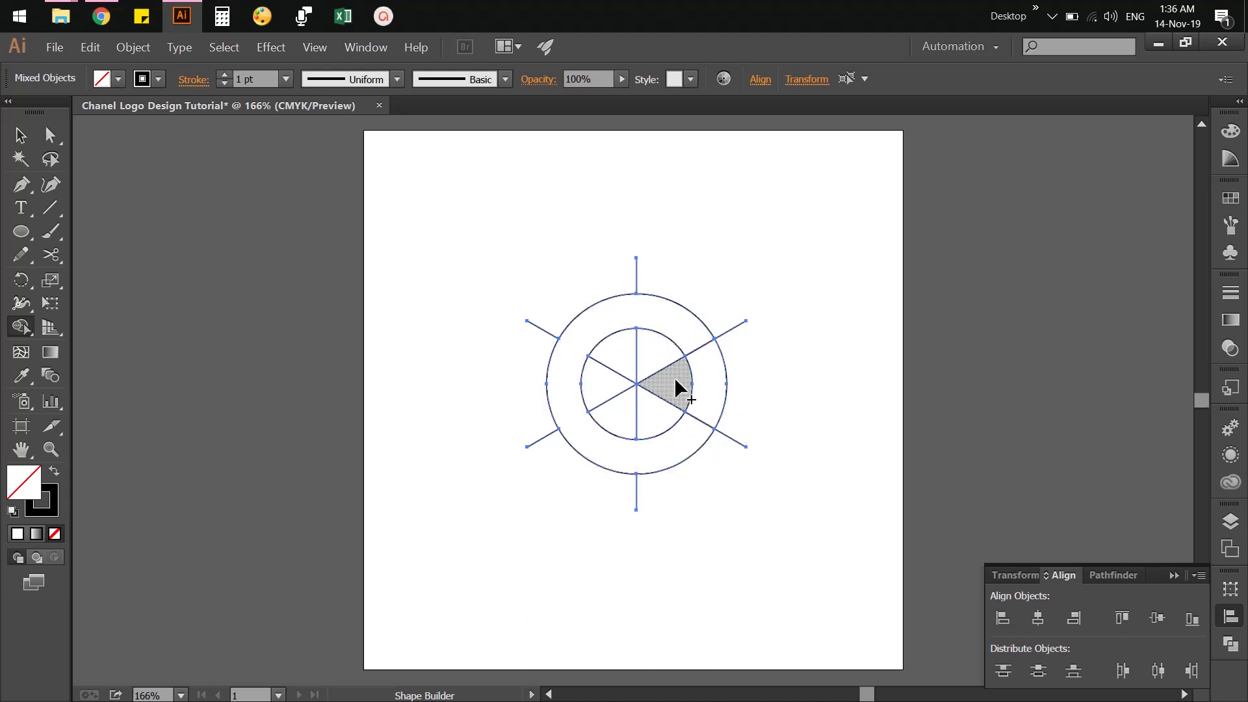
pyautogui.moveTo(680, 381); pyautogui.dragTo(754, 384)
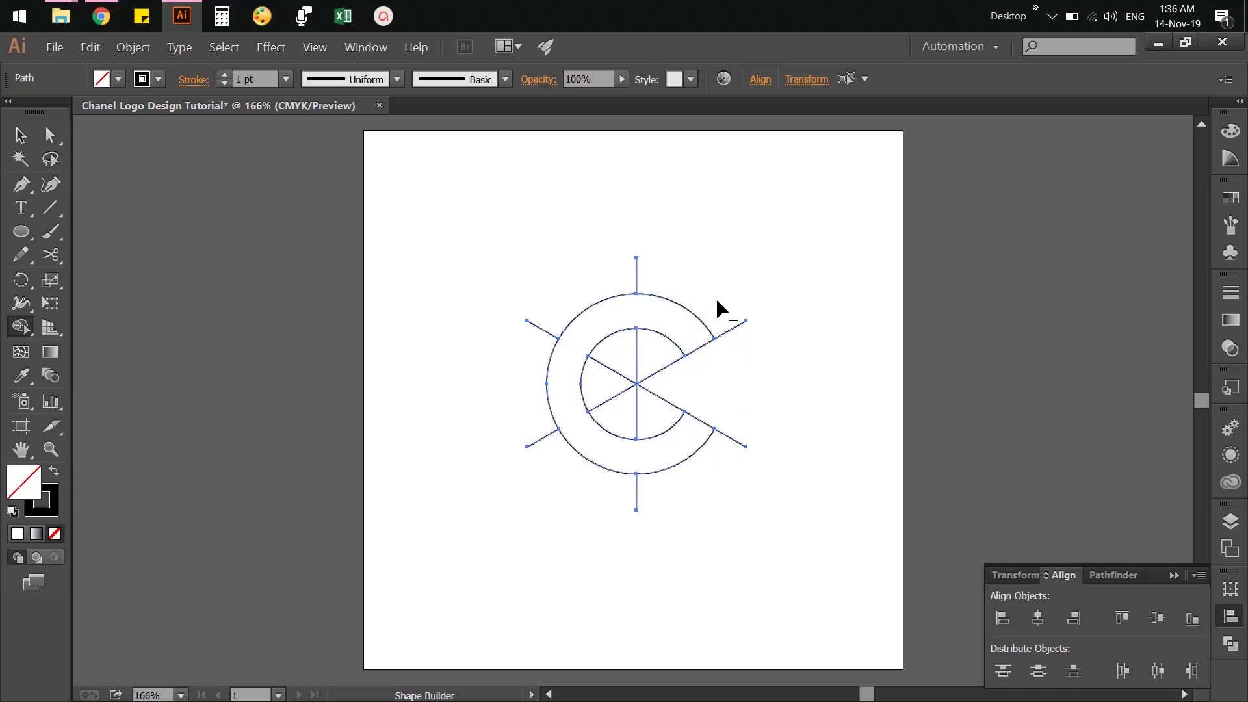
pyautogui.moveTo(681, 372)
pyautogui.mouseDown()
pyautogui.moveTo(630, 358)
pyautogui.moveTo(622, 393)
pyautogui.moveTo(750, 420)
pyautogui.mouseUp()
pyautogui.keyDown('alt'); pyautogui.click(663, 398); pyautogui.keyUp('alt')
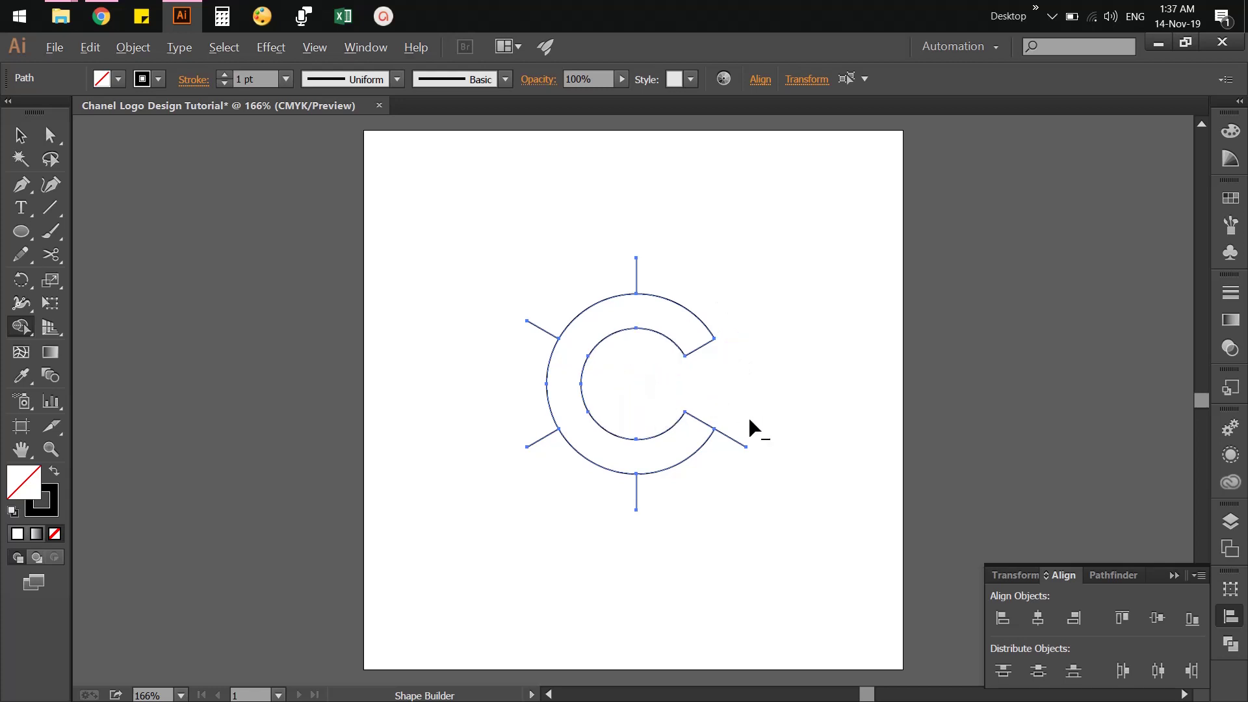
# Delete all leftover guide lines around the C, then deselect.
pyautogui.moveTo(631, 507); pyautogui.dragTo(632, 508)
pyautogui.moveTo(519, 420); pyautogui.dragTo(538, 455)
pyautogui.moveTo(544, 360); pyautogui.dragTo(546, 334)
pyautogui.click(553, 313)
pyautogui.keyDown('alt'); pyautogui.click(636, 266); pyautogui.keyUp('alt')
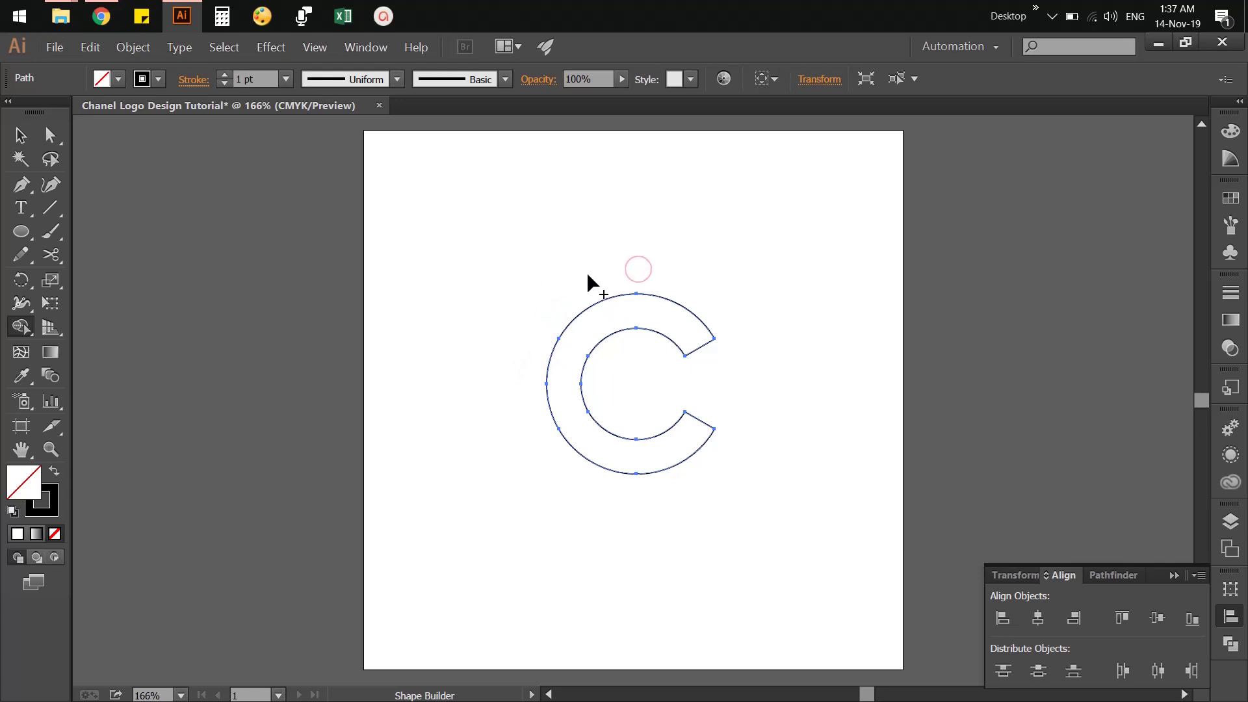
pyautogui.click(20, 134)
pyautogui.click(451, 275)
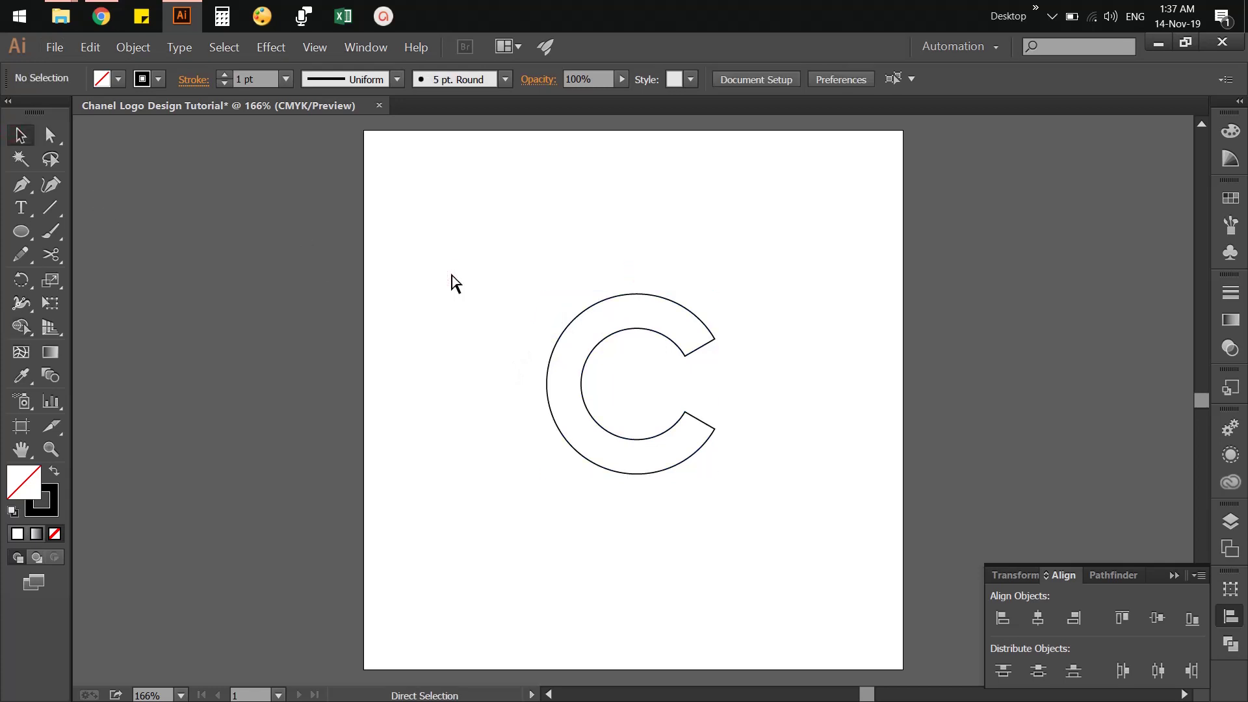
# Save as Chanel Logo Design Tutorial.ai in the 7. Chanel Logo Design folder with default options.
pyautogui.hotkey('ctrl', 's')
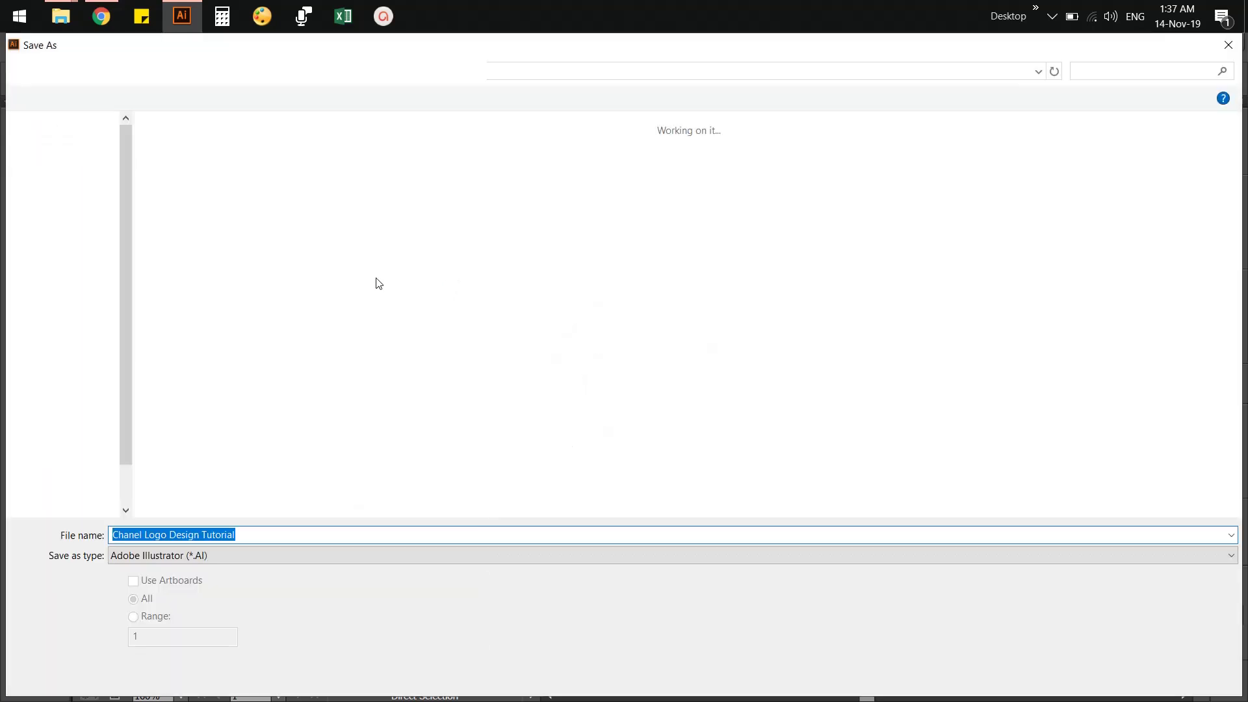
pyautogui.click(320, 72)
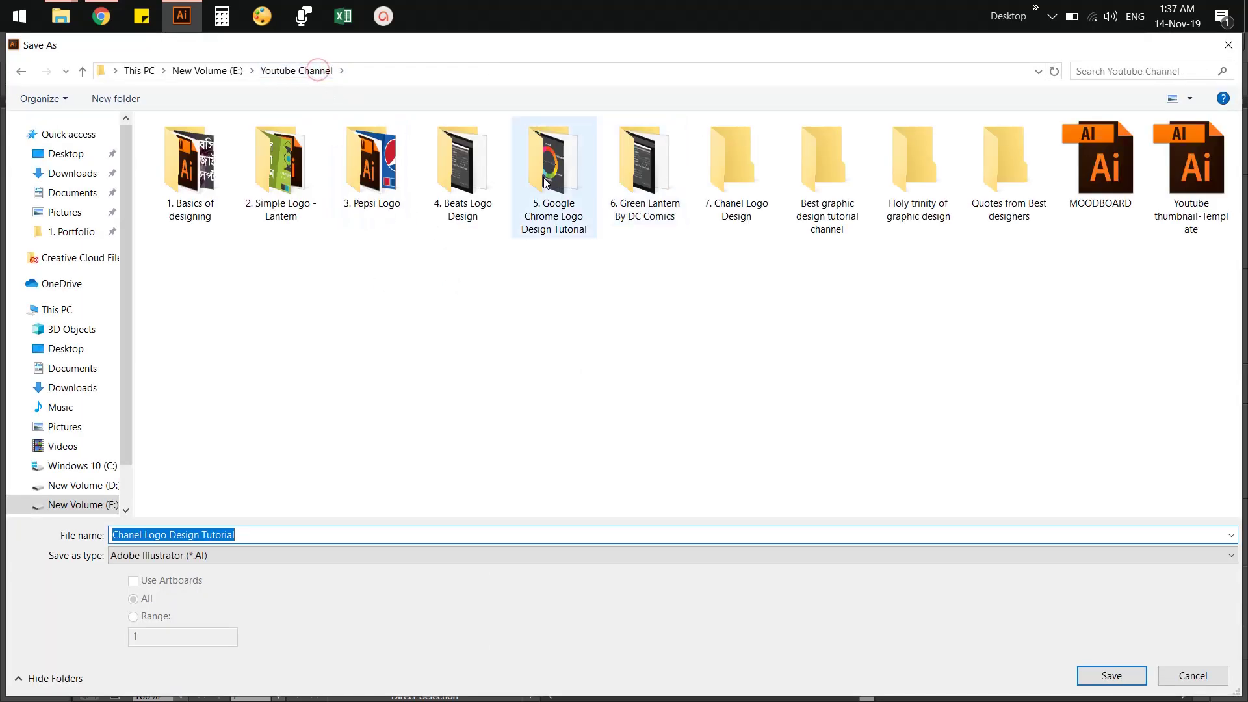
pyautogui.click(730, 178)
pyautogui.doubleClick(730, 177)
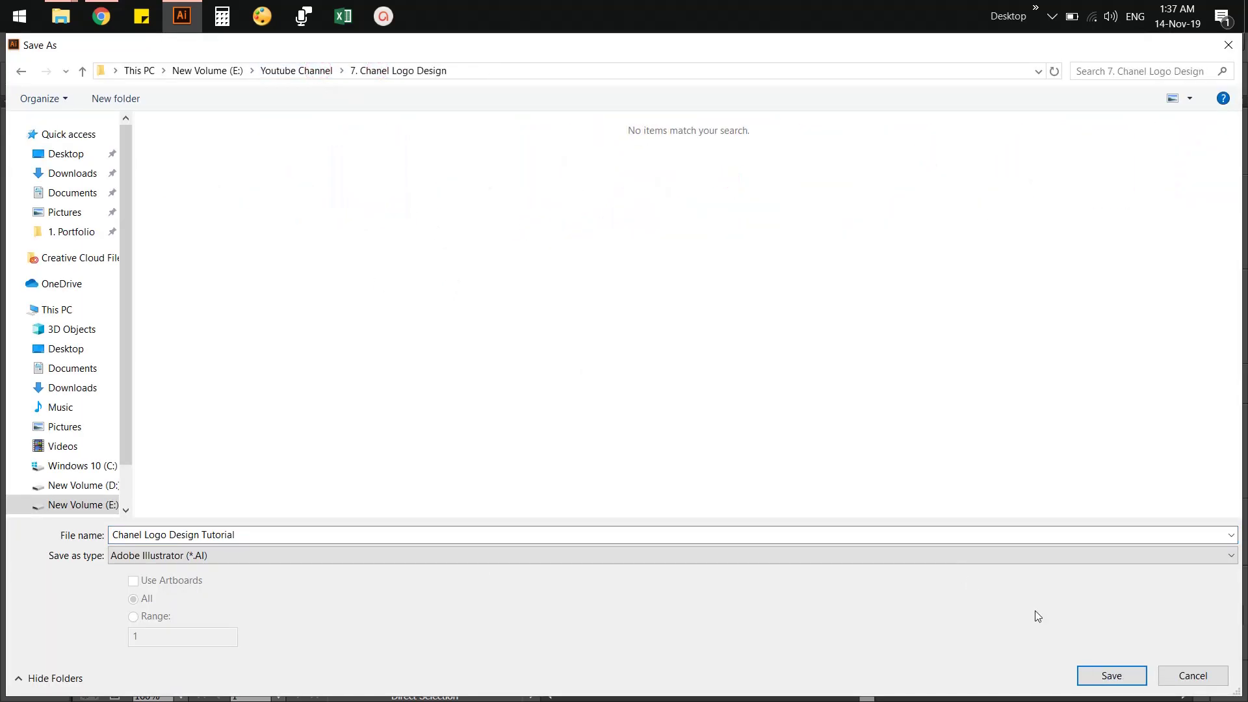
pyautogui.click(1112, 676)
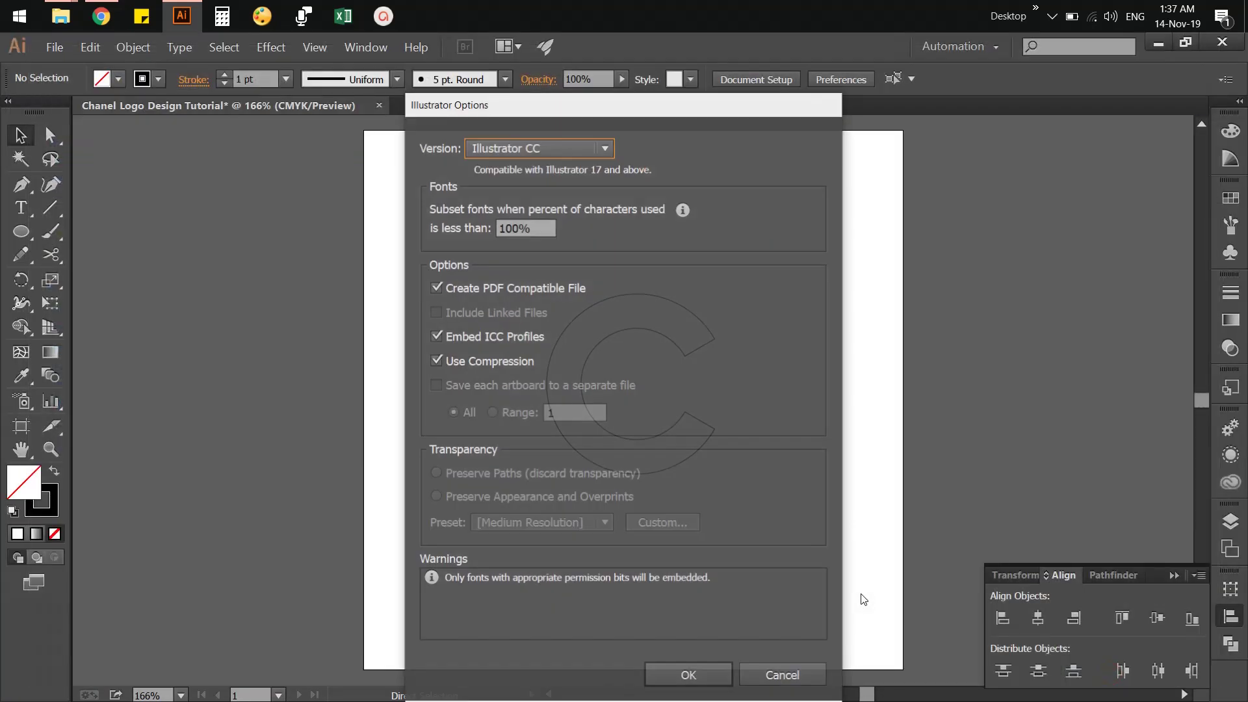
pyautogui.press('Return')
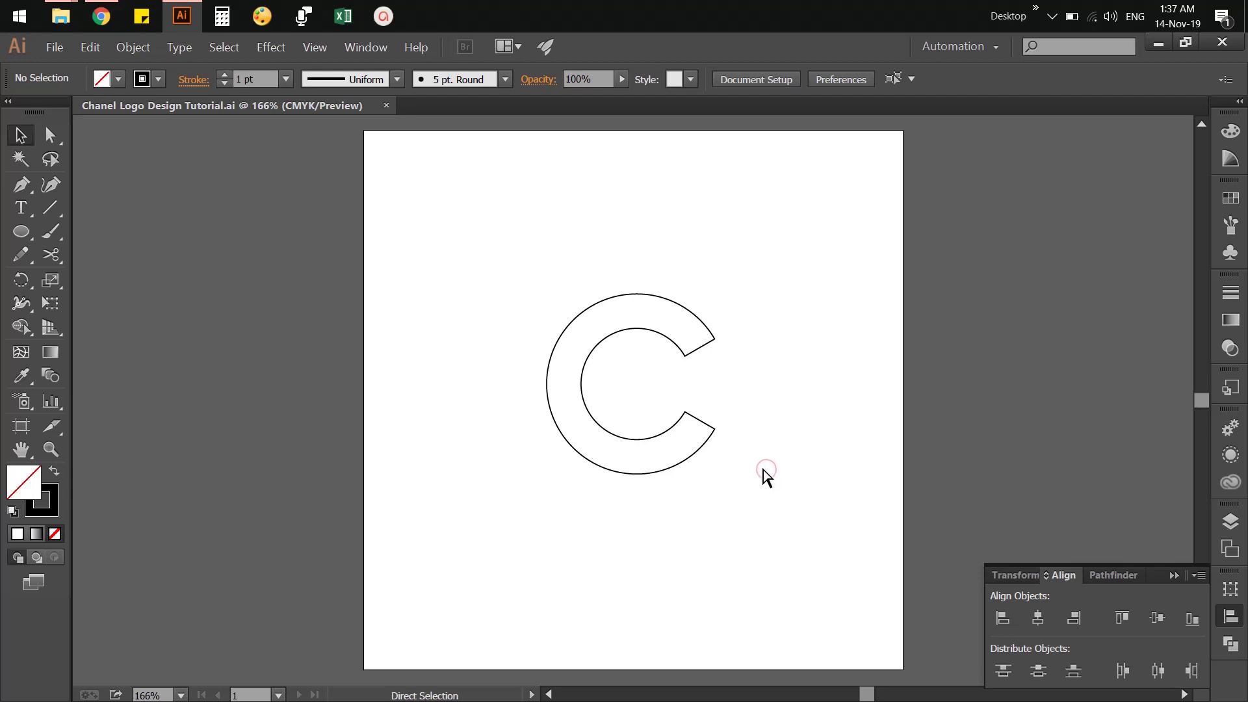
# Create a vertically reflected copy of the C.
pyautogui.click(702, 442)
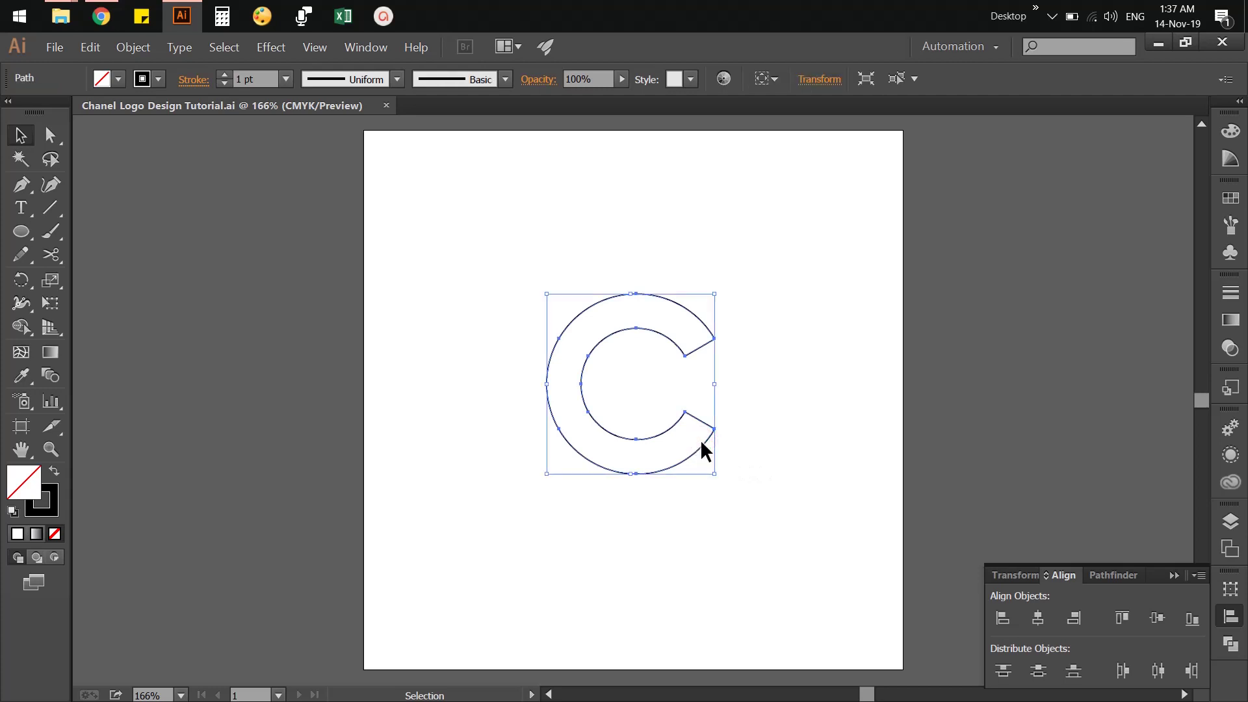
pyautogui.rightClick(701, 443)
pyautogui.moveTo(748, 630)
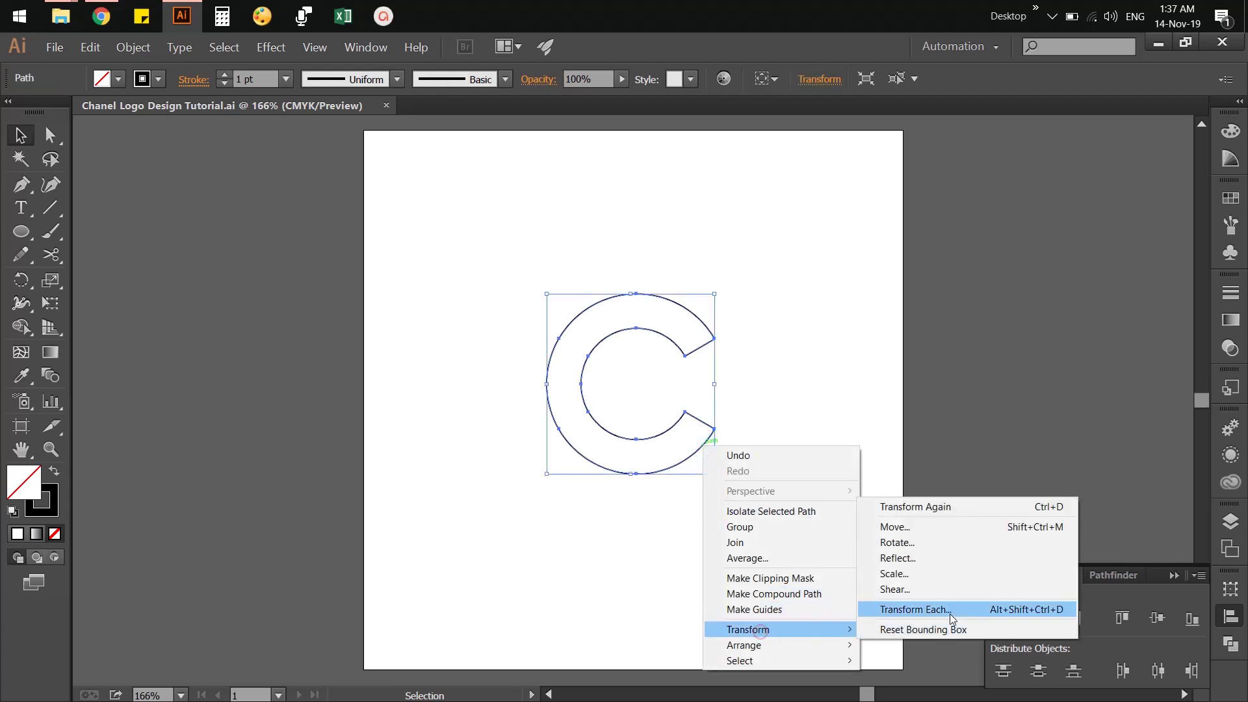
pyautogui.click(942, 560)
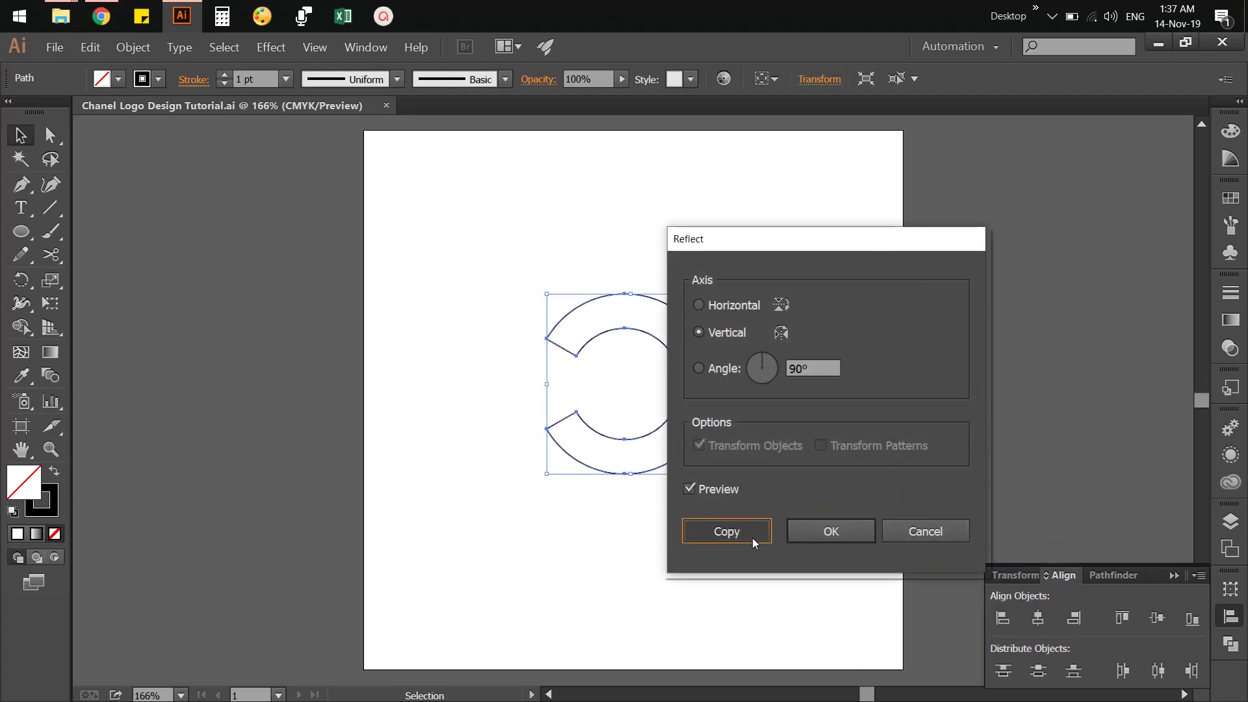
pyautogui.click(753, 541)
pyautogui.click(775, 501)
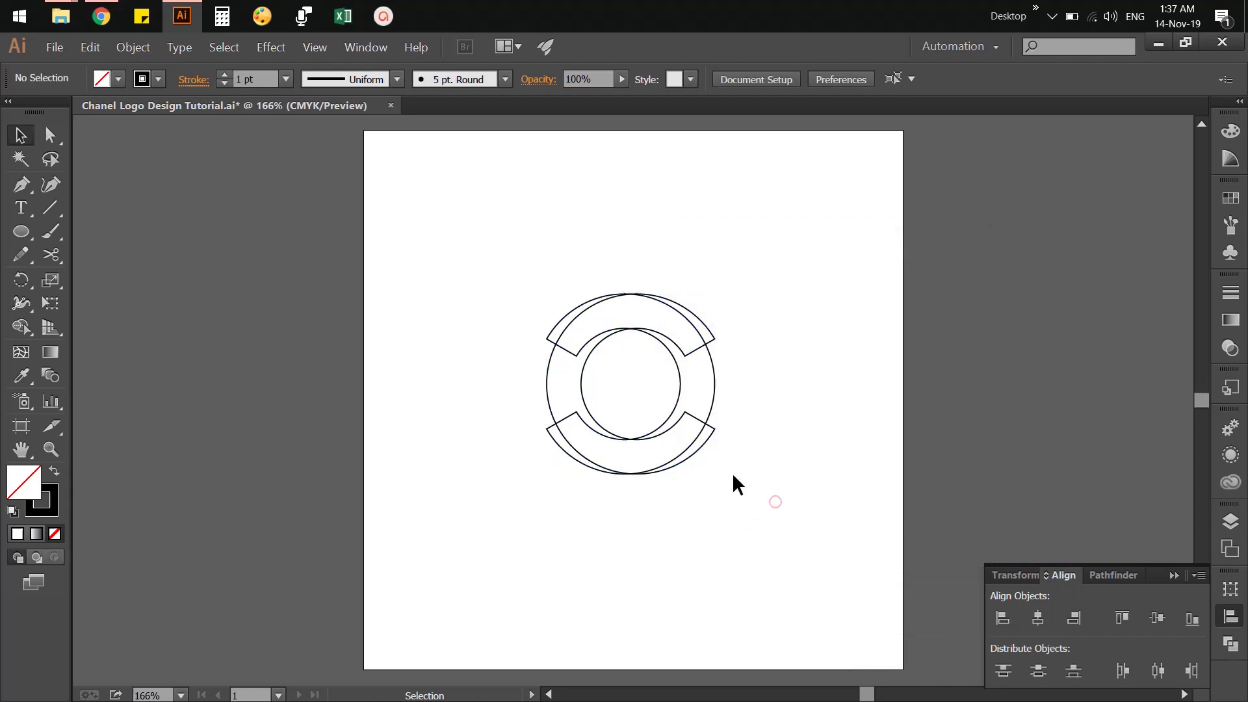
# Drag one C left so the two Cs overlap.
pyautogui.click(714, 385)
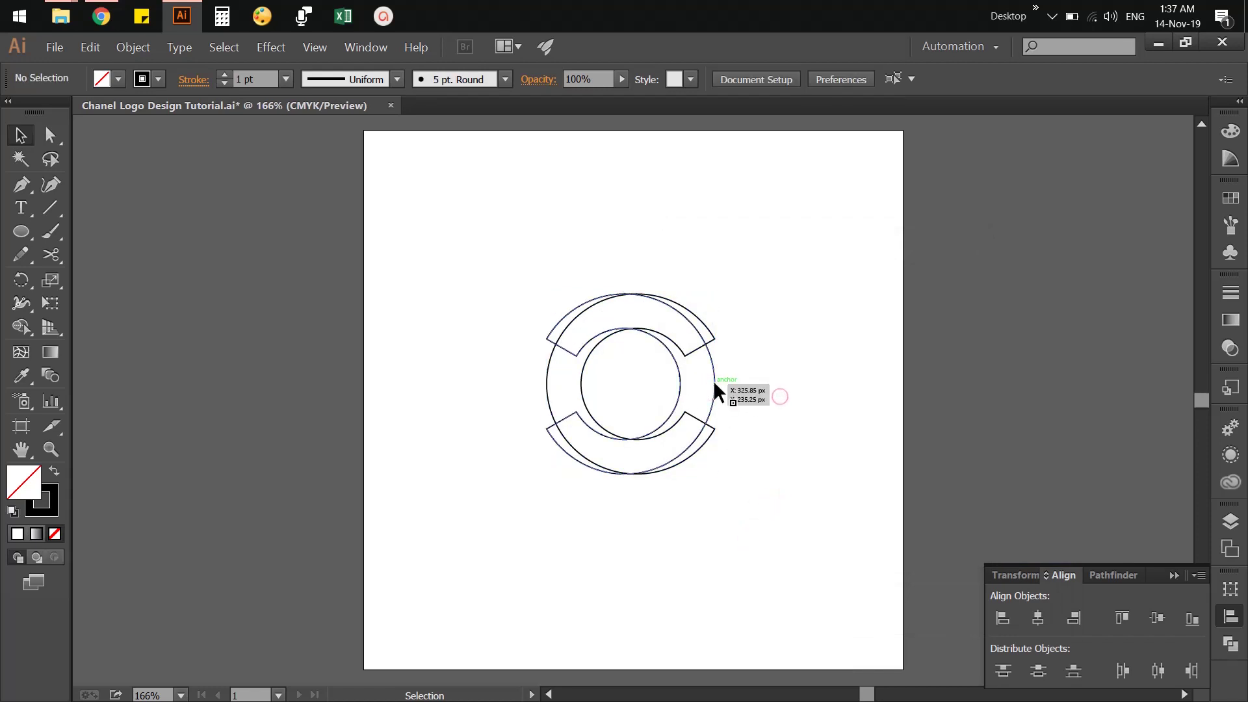
pyautogui.moveTo(714, 384); pyautogui.dragTo(651, 385)
pyautogui.click(793, 398)
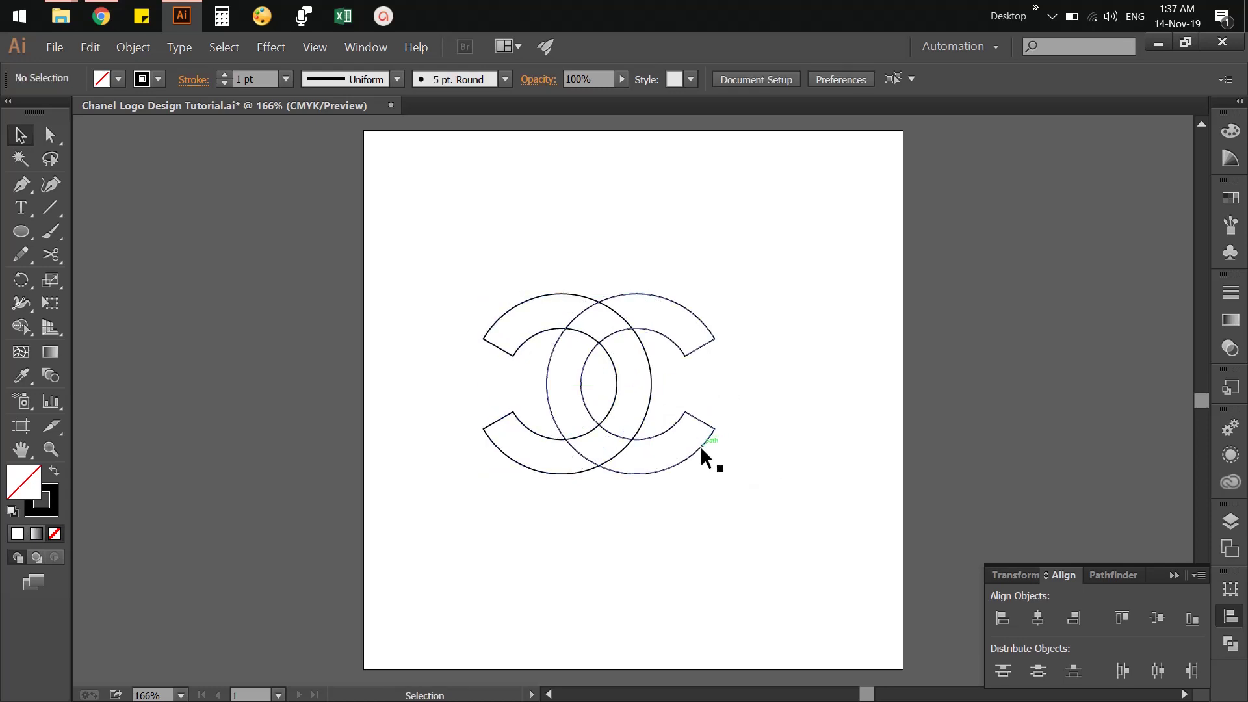
# Nudge the right C and vertically centre-align both Cs, leaving them selected.
pyautogui.moveTo(692, 455); pyautogui.dragTo(697, 458)
pyautogui.click(775, 478)
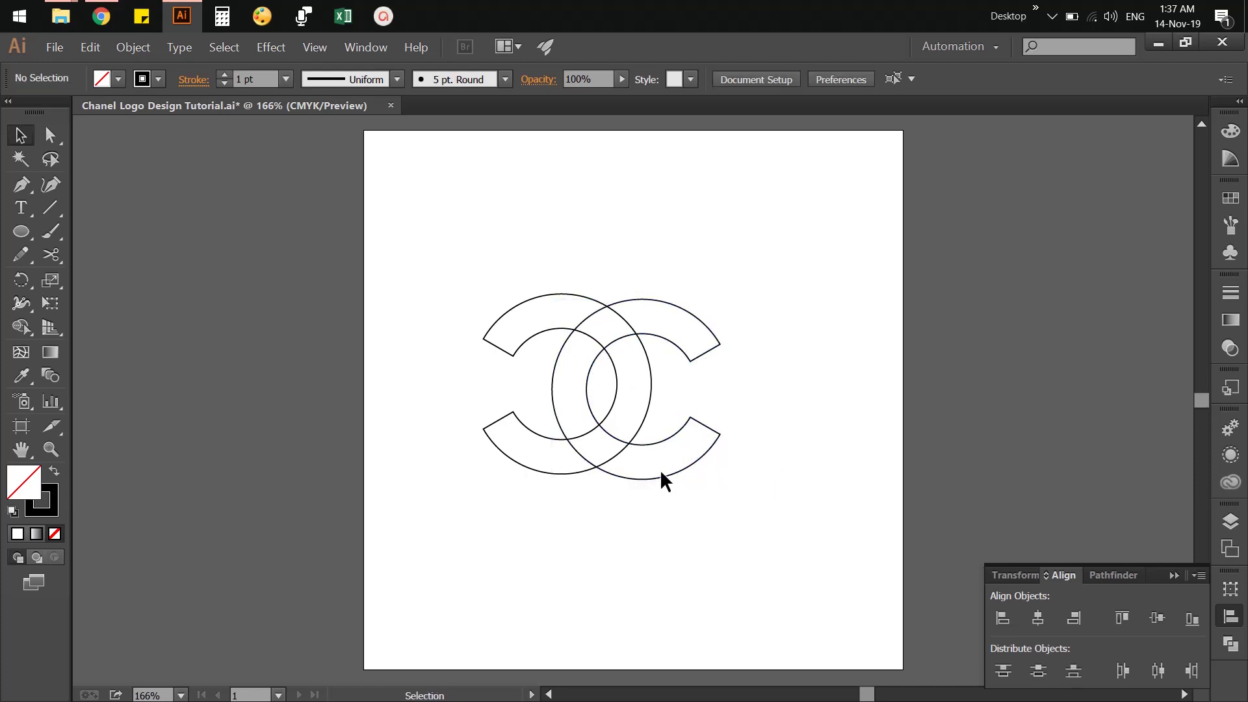
pyautogui.moveTo(537, 246); pyautogui.dragTo(734, 506)
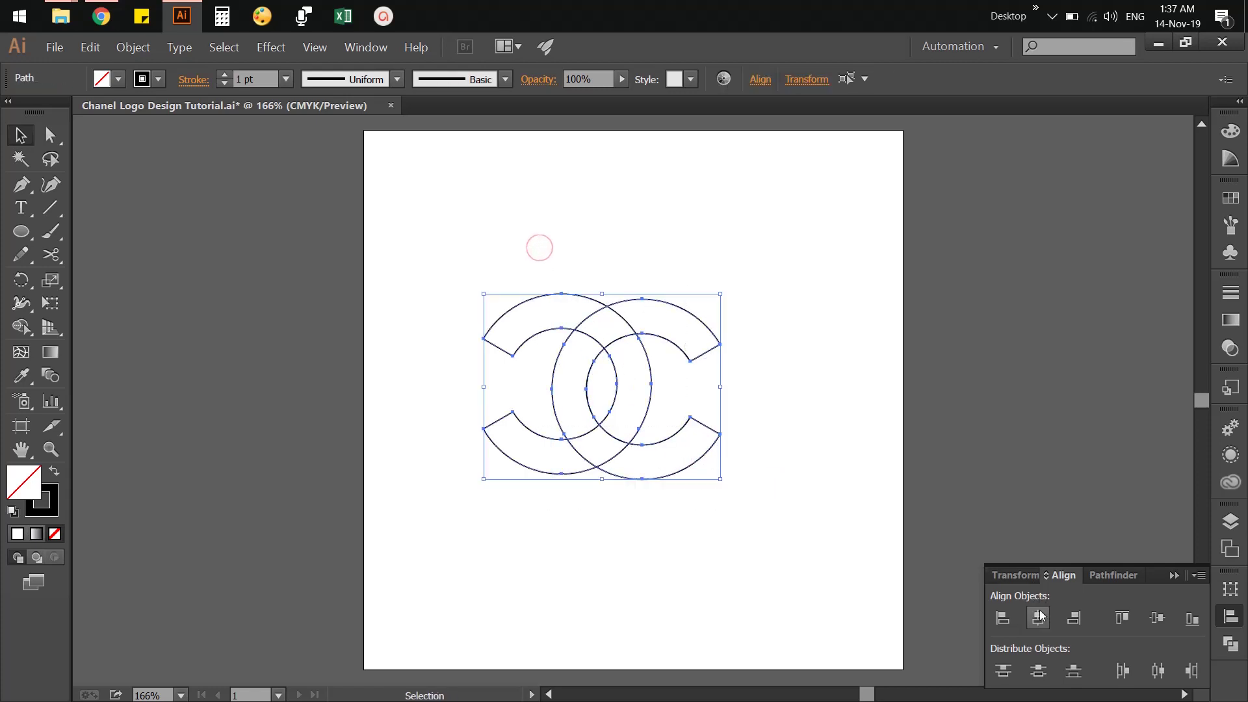
pyautogui.click(1158, 618)
pyautogui.click(778, 416)
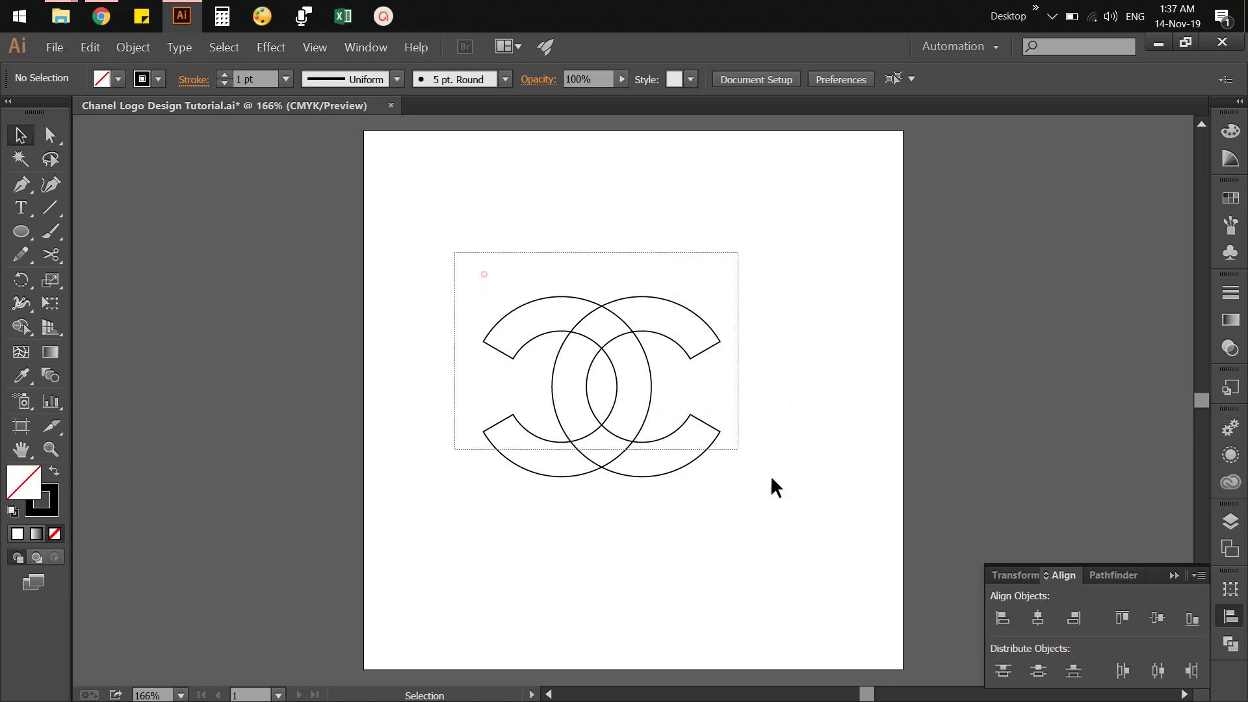
pyautogui.moveTo(455, 252); pyautogui.dragTo(771, 487)
# Use Shape Builder to merge the left C's upper and lower arcs with the overlap regions.
pyautogui.click(17, 326)
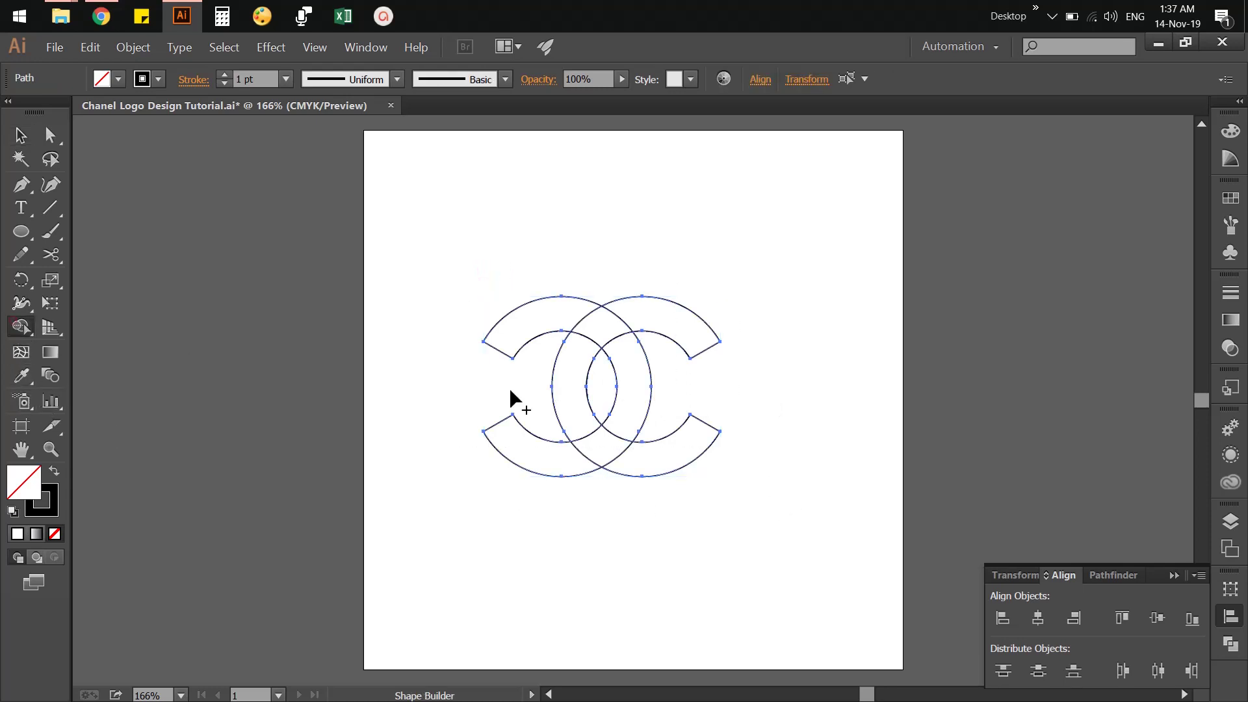
pyautogui.moveTo(584, 318); pyautogui.dragTo(621, 367)
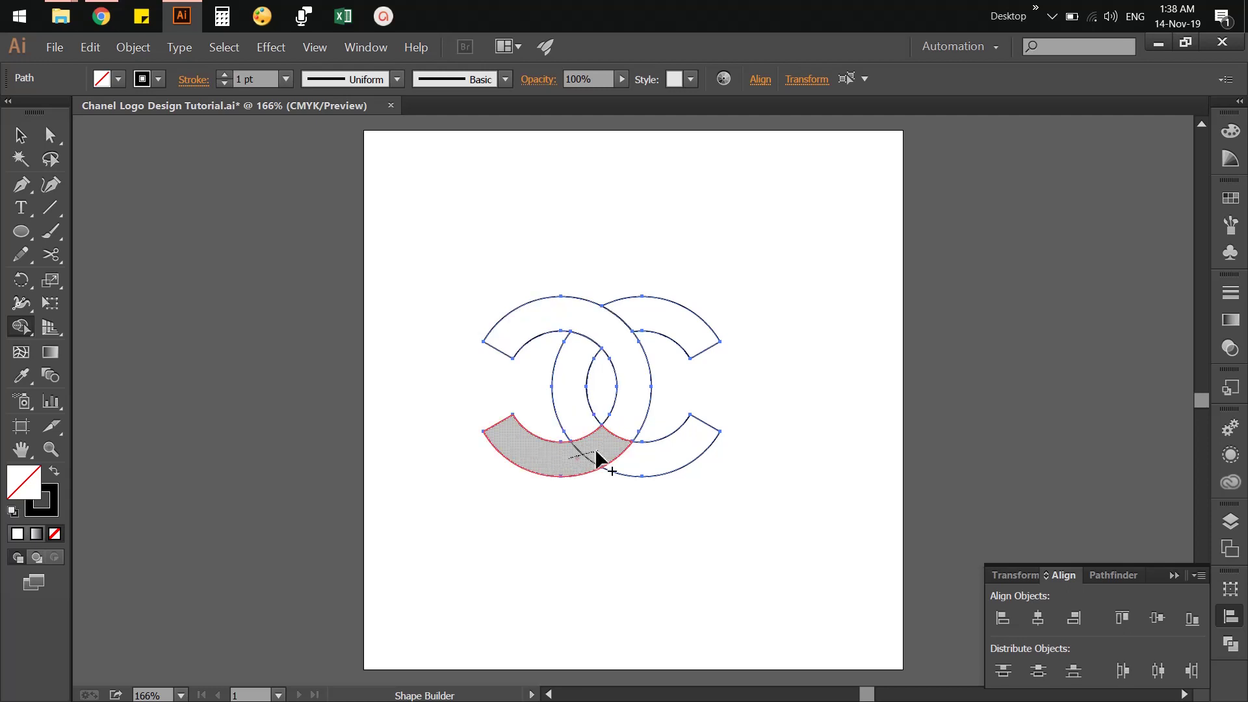
pyautogui.moveTo(552, 464)
pyautogui.mouseDown()
pyautogui.moveTo(622, 432)
pyautogui.moveTo(604, 446)
pyautogui.moveTo(621, 322)
pyautogui.moveTo(594, 340)
pyautogui.mouseUp()
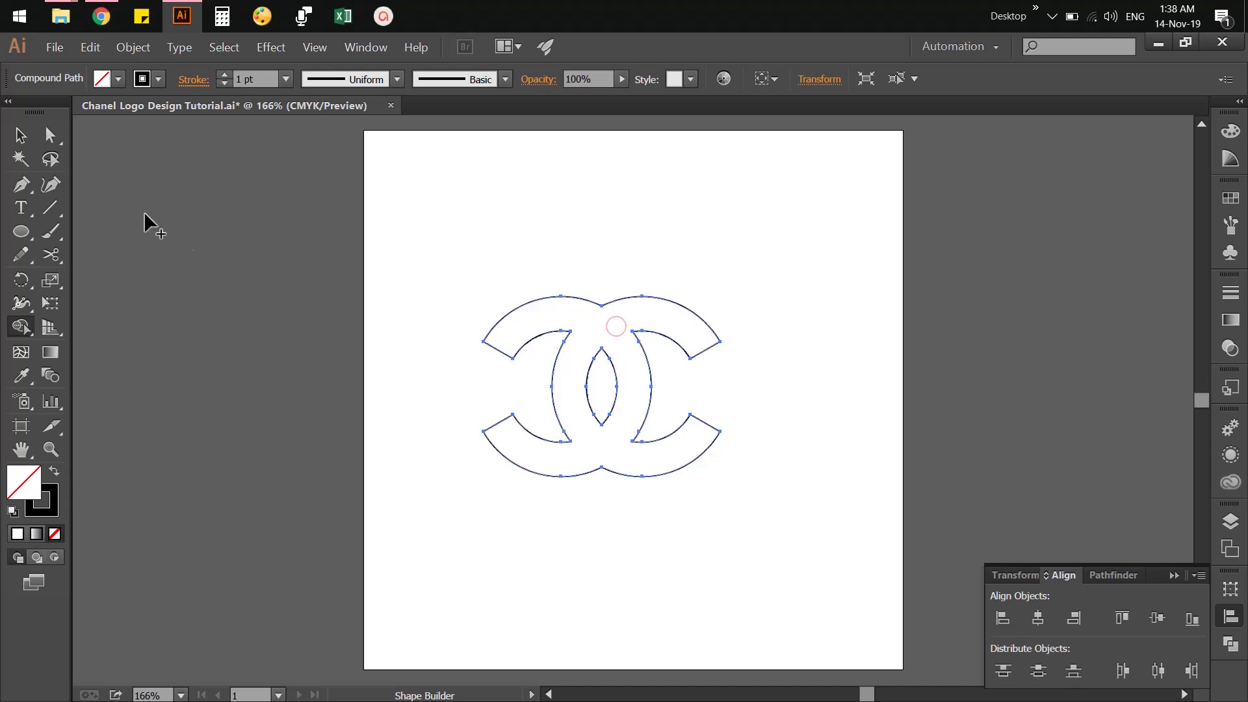
pyautogui.click(20, 134)
pyautogui.click(323, 326)
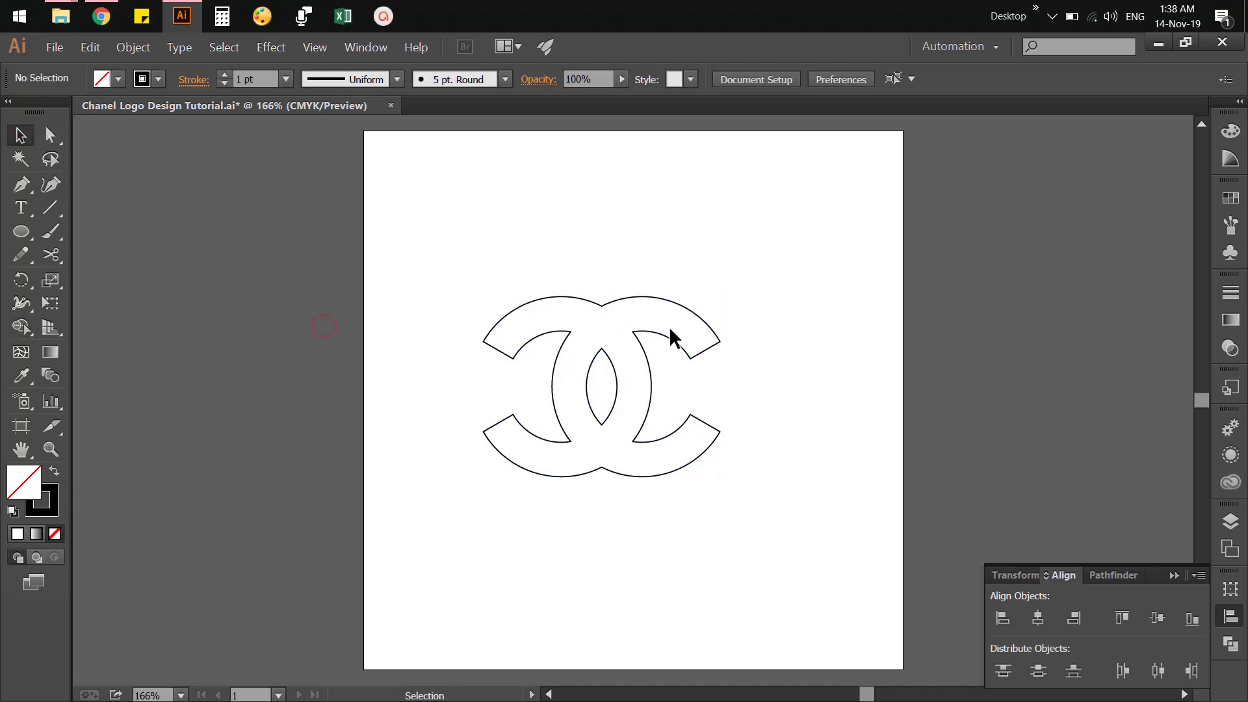
# Apply a 2 px Offset Path to the merged double-C logo.
pyautogui.click(663, 301)
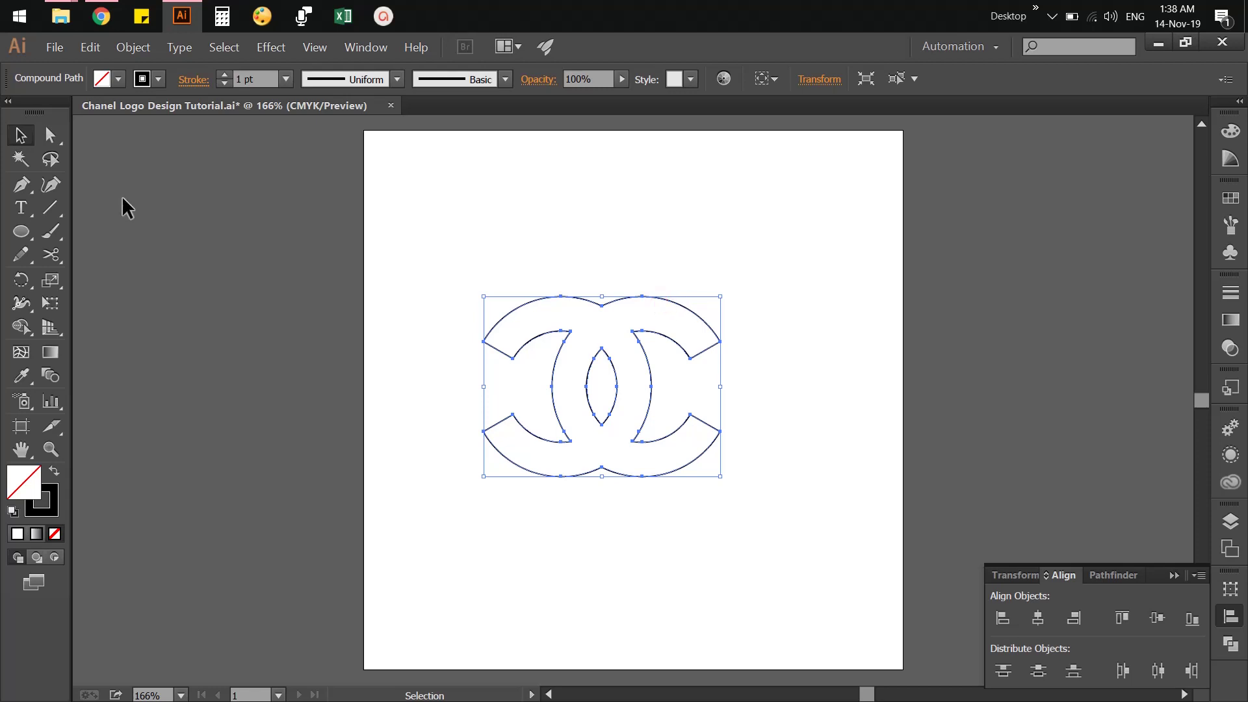
pyautogui.click(125, 48)
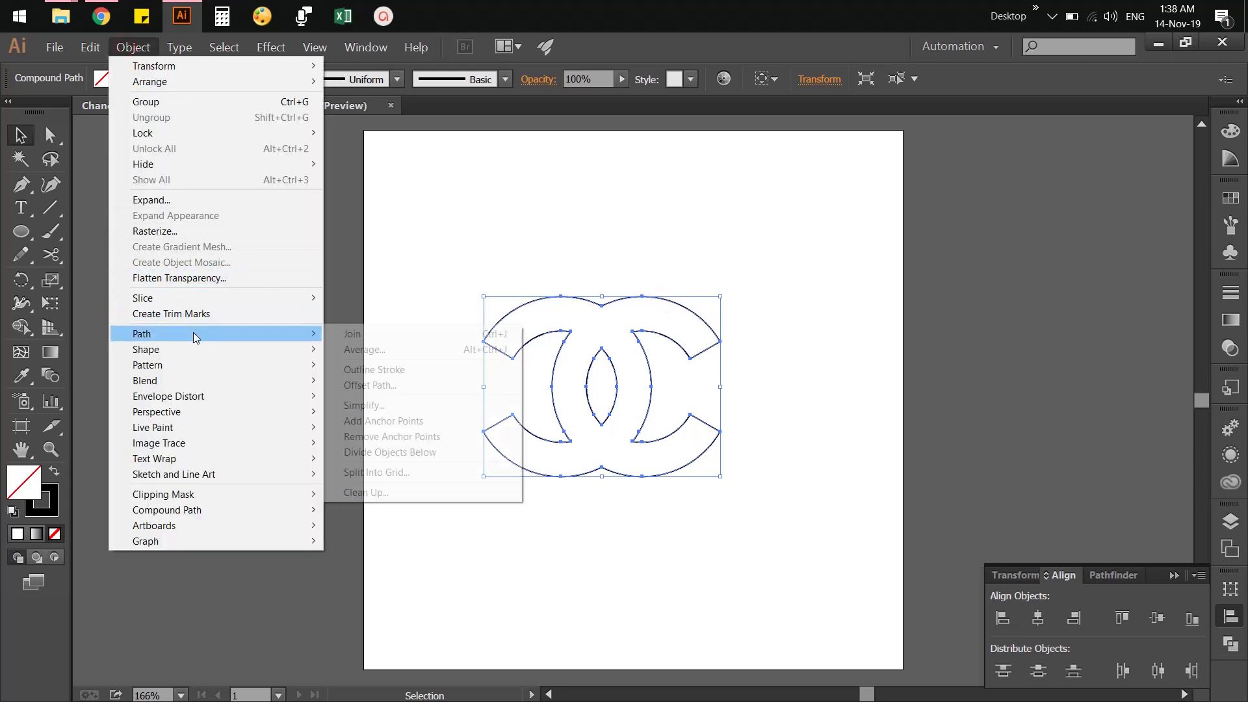
pyautogui.moveTo(146, 349)
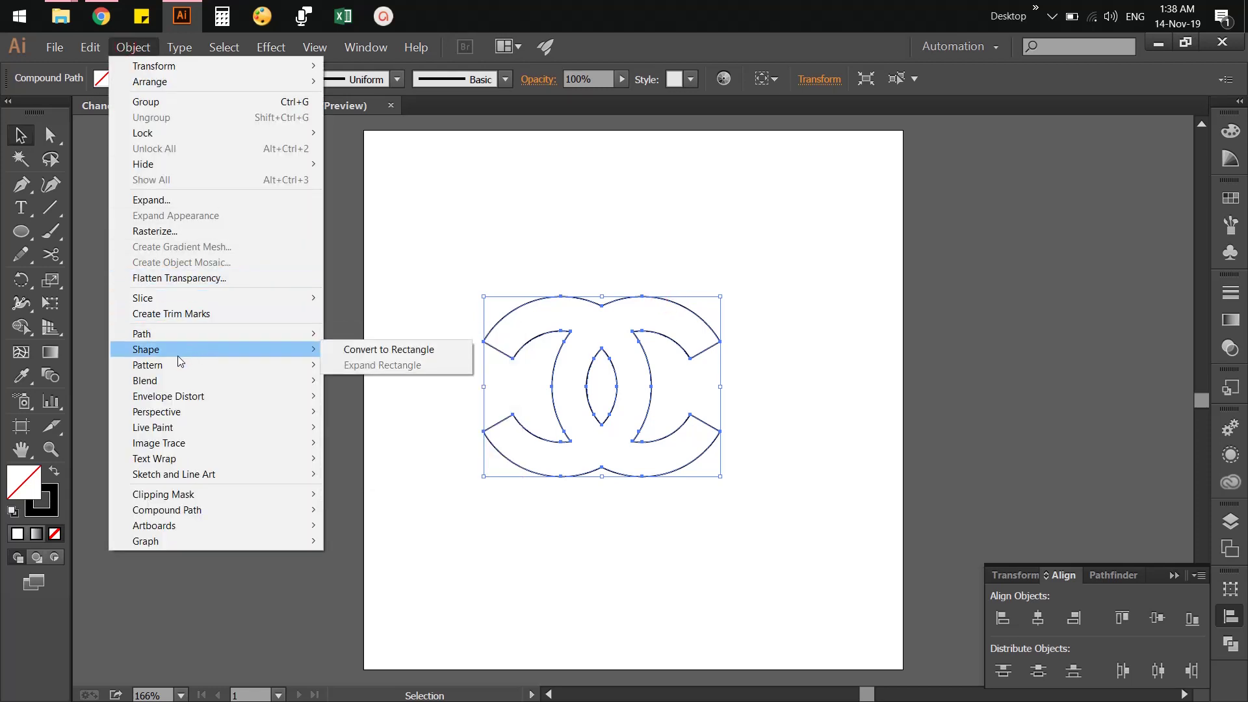
pyautogui.click(182, 337)
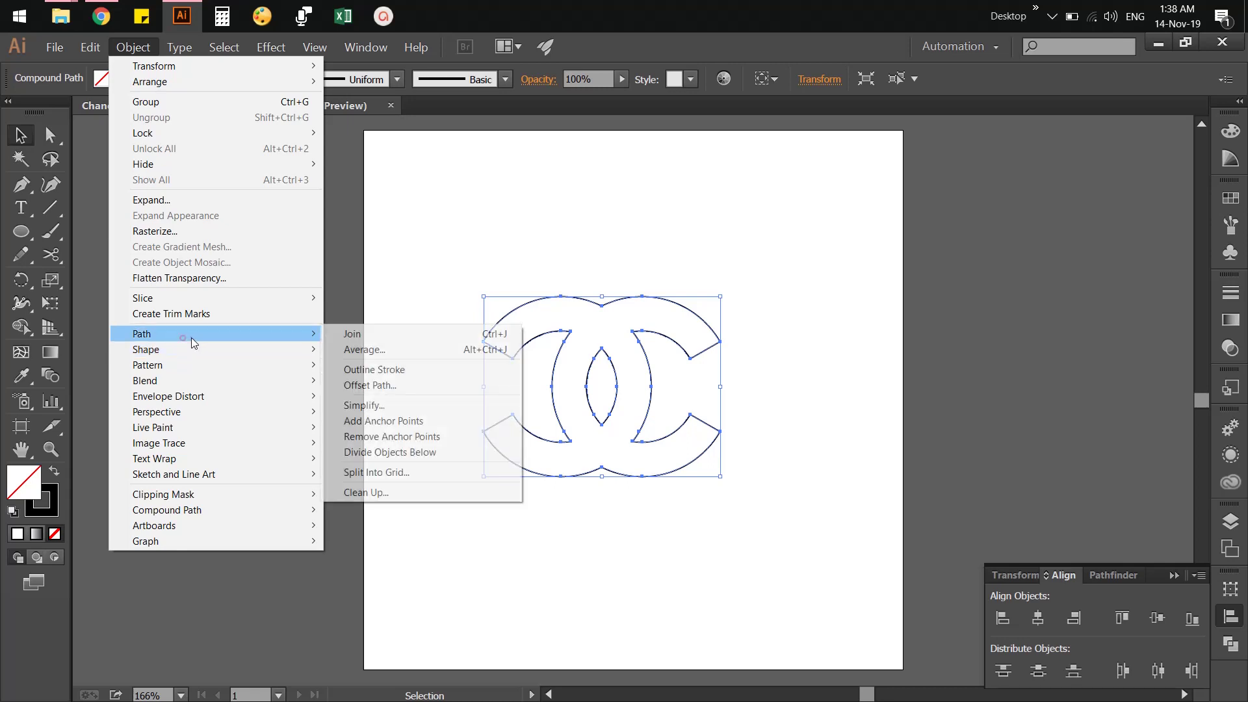
pyautogui.click(404, 386)
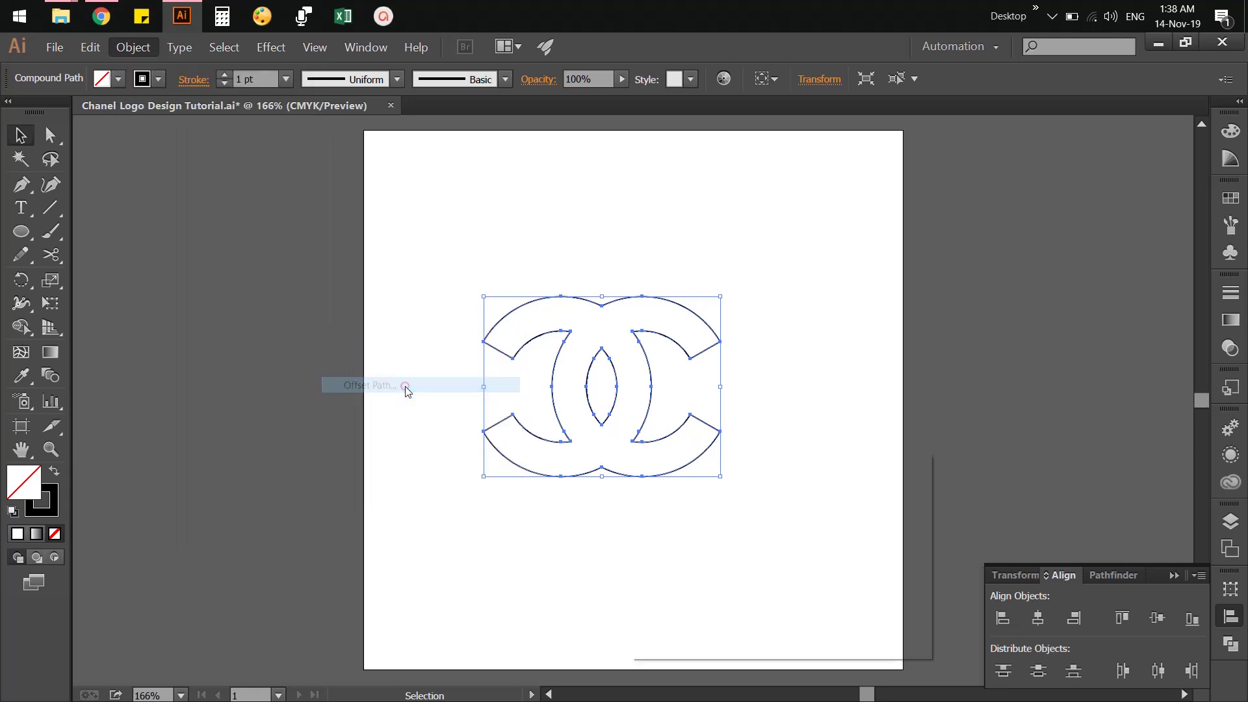
pyautogui.click(676, 610)
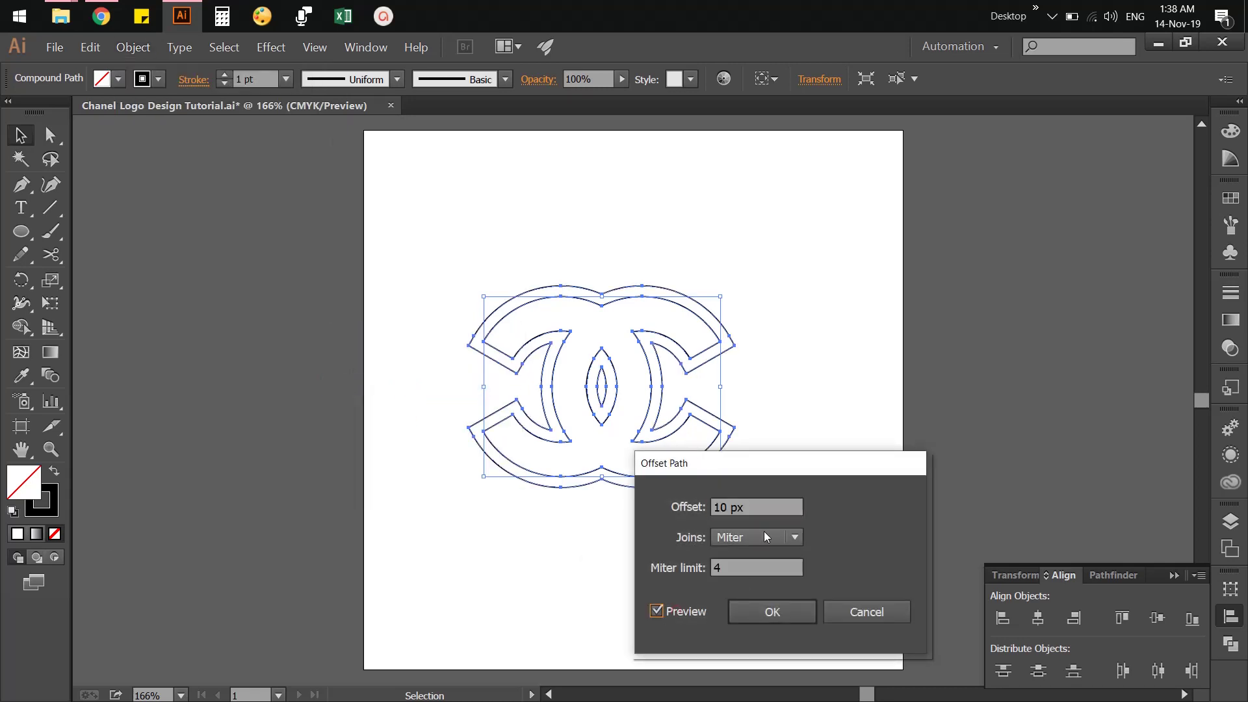
pyautogui.moveTo(758, 508); pyautogui.dragTo(680, 506)
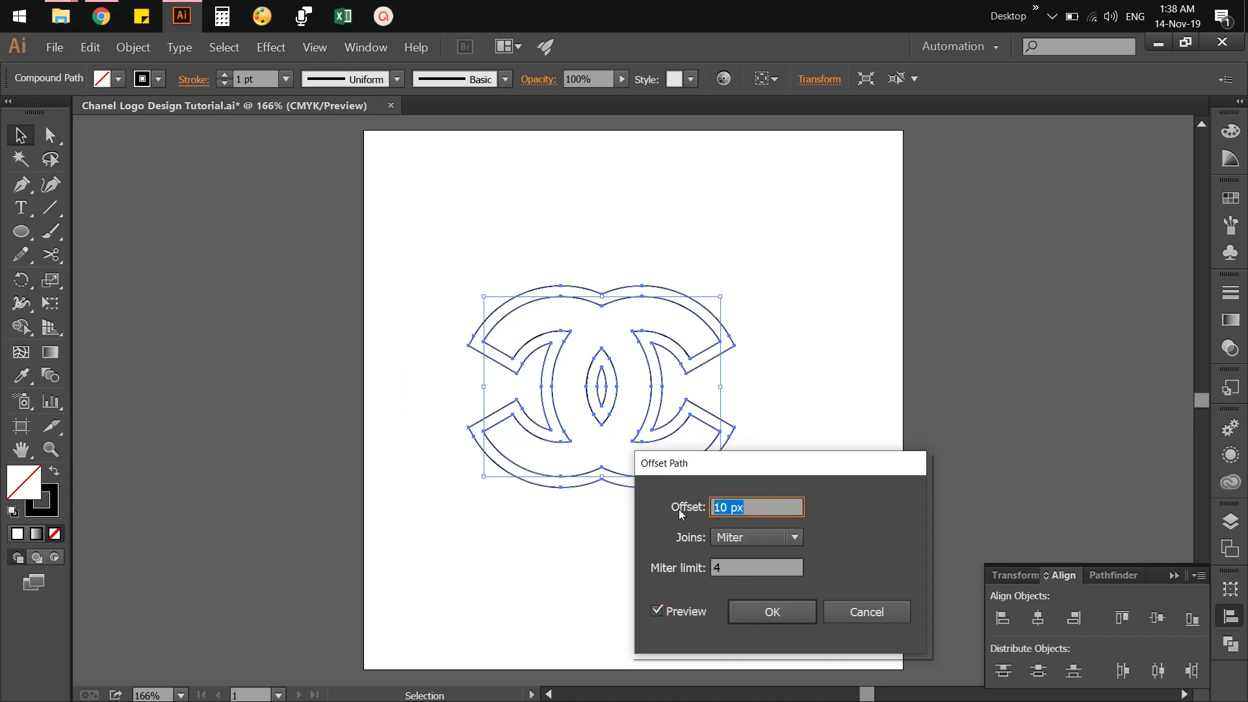
pyautogui.write('2')
pyautogui.press('Tab')
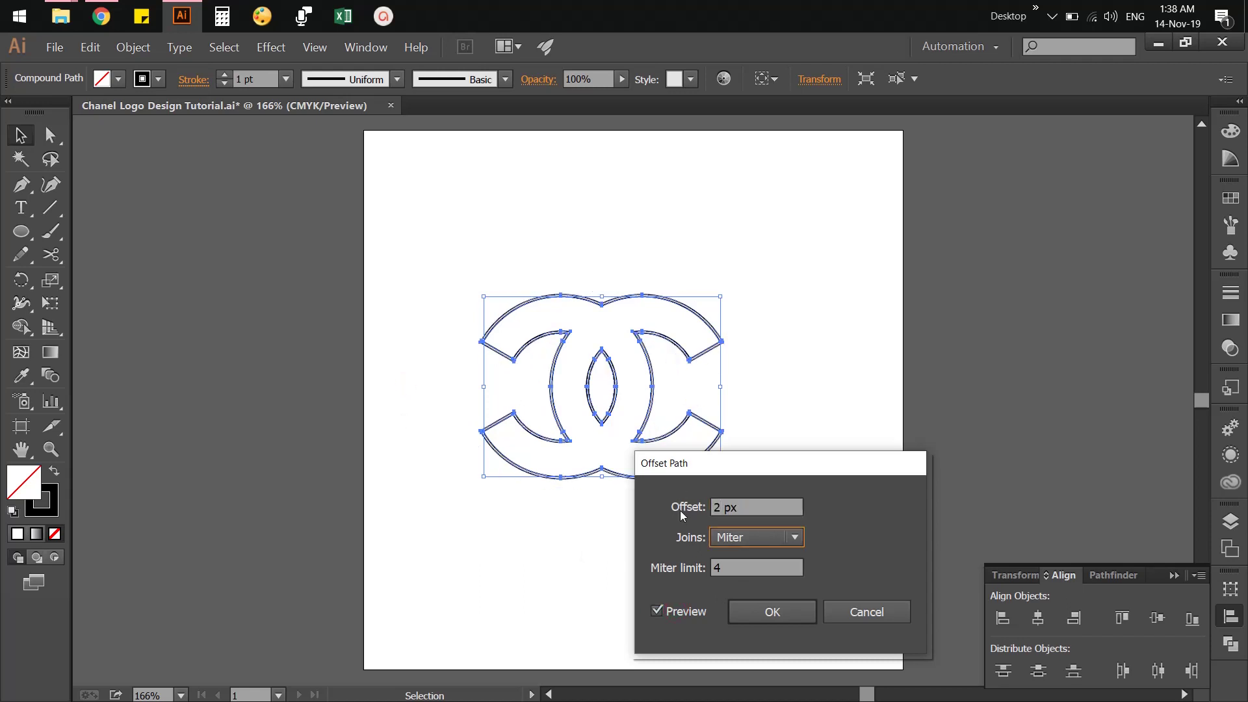
pyautogui.click(770, 610)
pyautogui.click(746, 535)
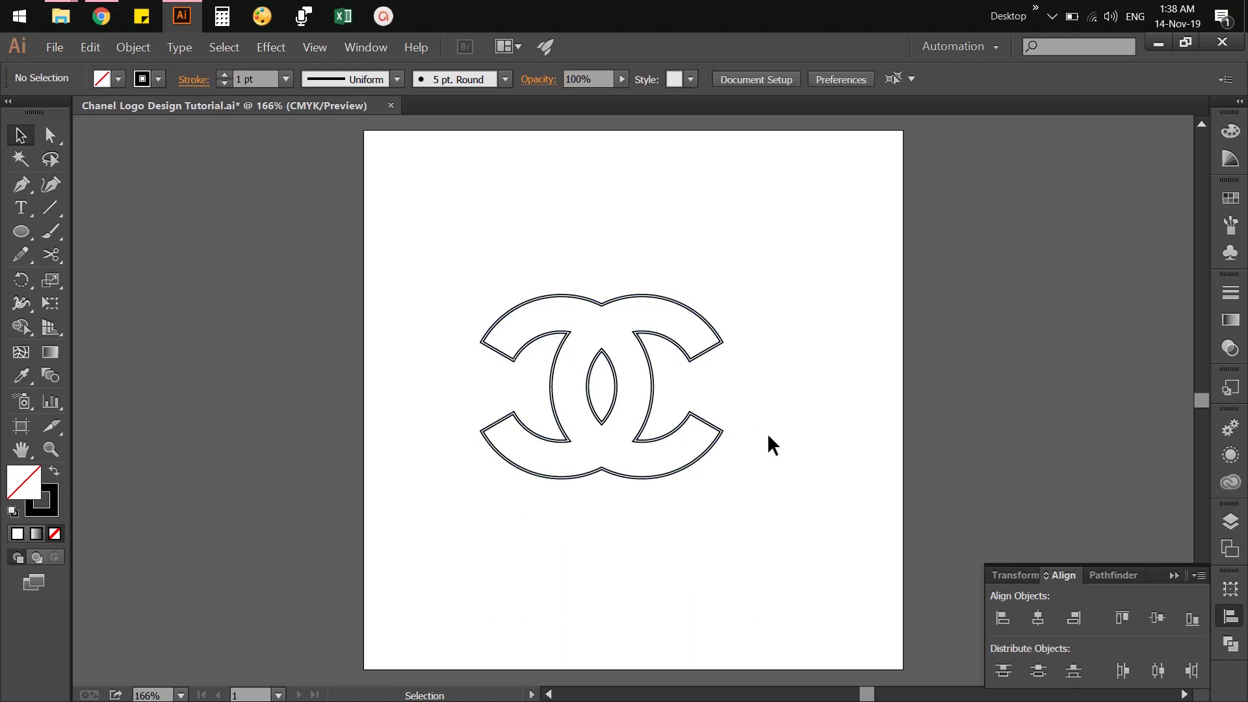
# Copy the double-C logo and paste it in front of the original.
pyautogui.click(651, 388)
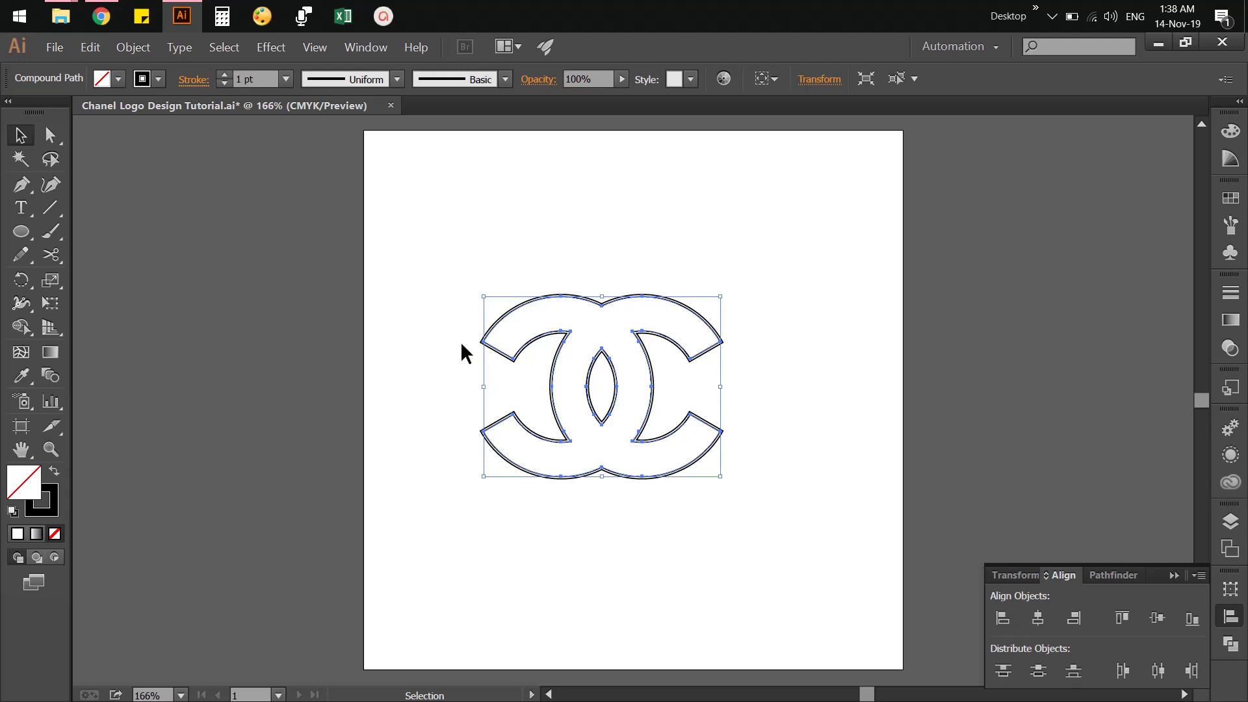
pyautogui.click(61, 48)
pyautogui.click(133, 48)
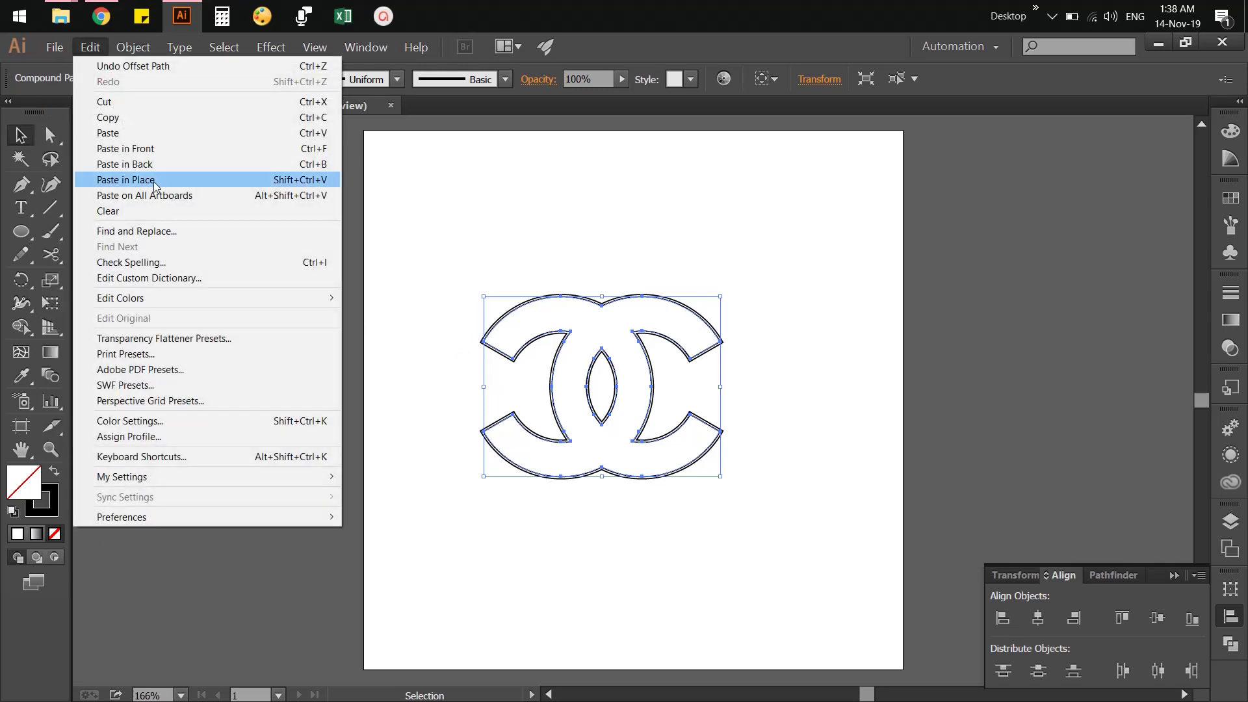
pyautogui.click(145, 121)
pyautogui.click(95, 50)
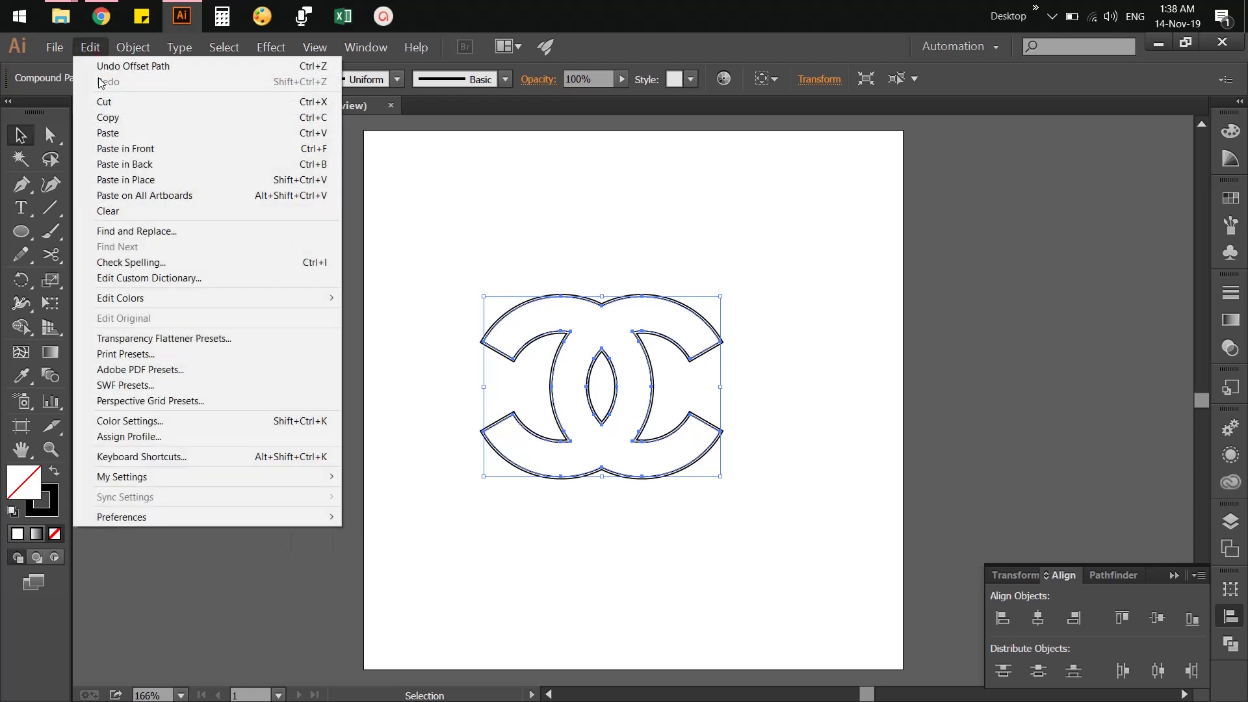
pyautogui.click(157, 152)
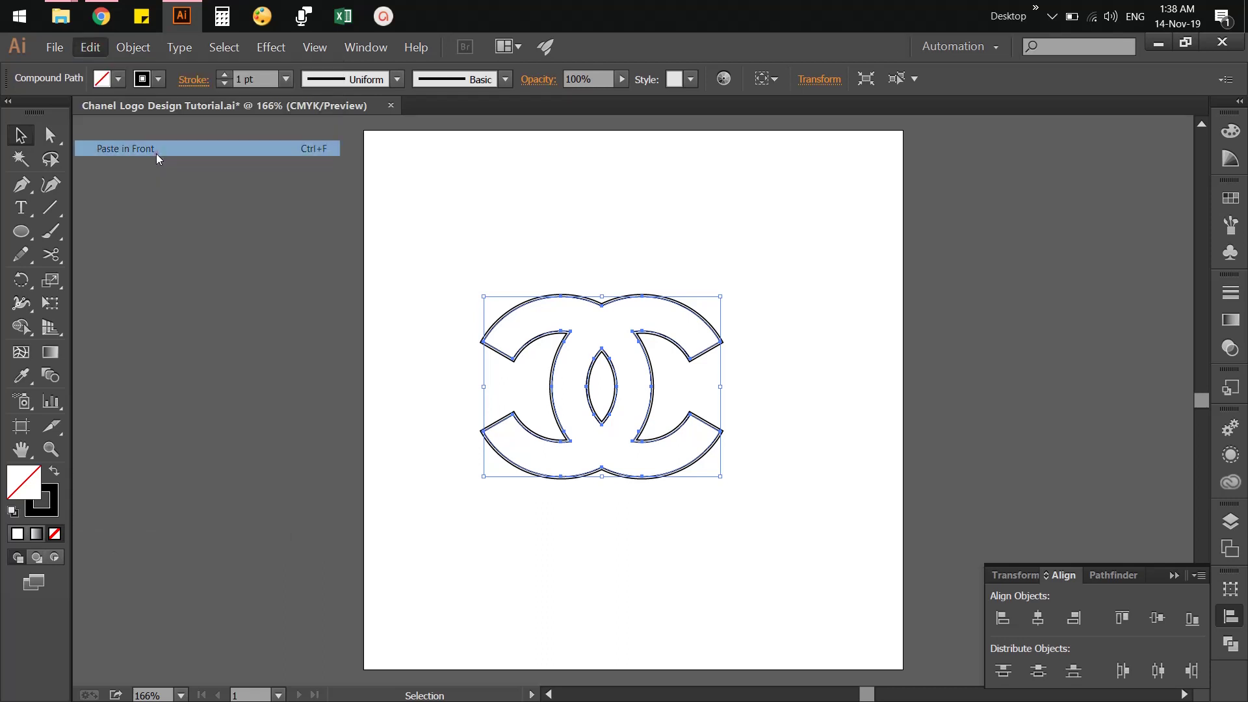
# Hide the pasted logo copy and zoom in on the logo.
pyautogui.click(591, 522)
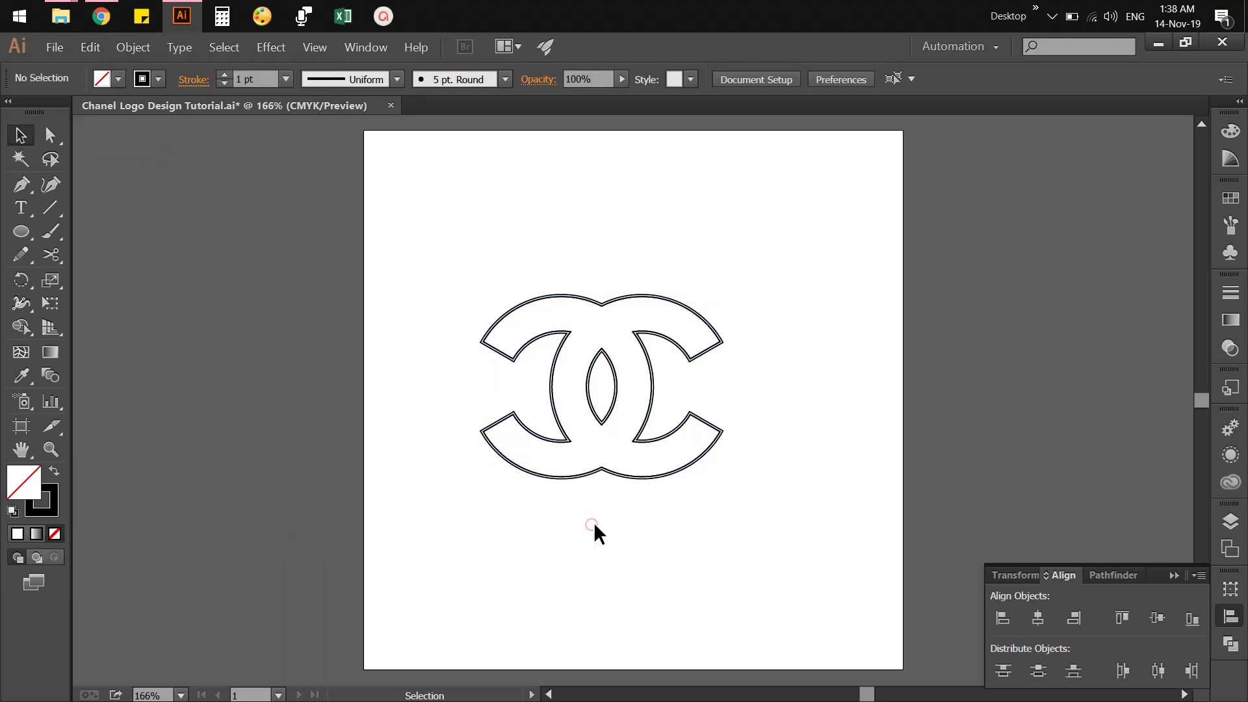
pyautogui.click(644, 355)
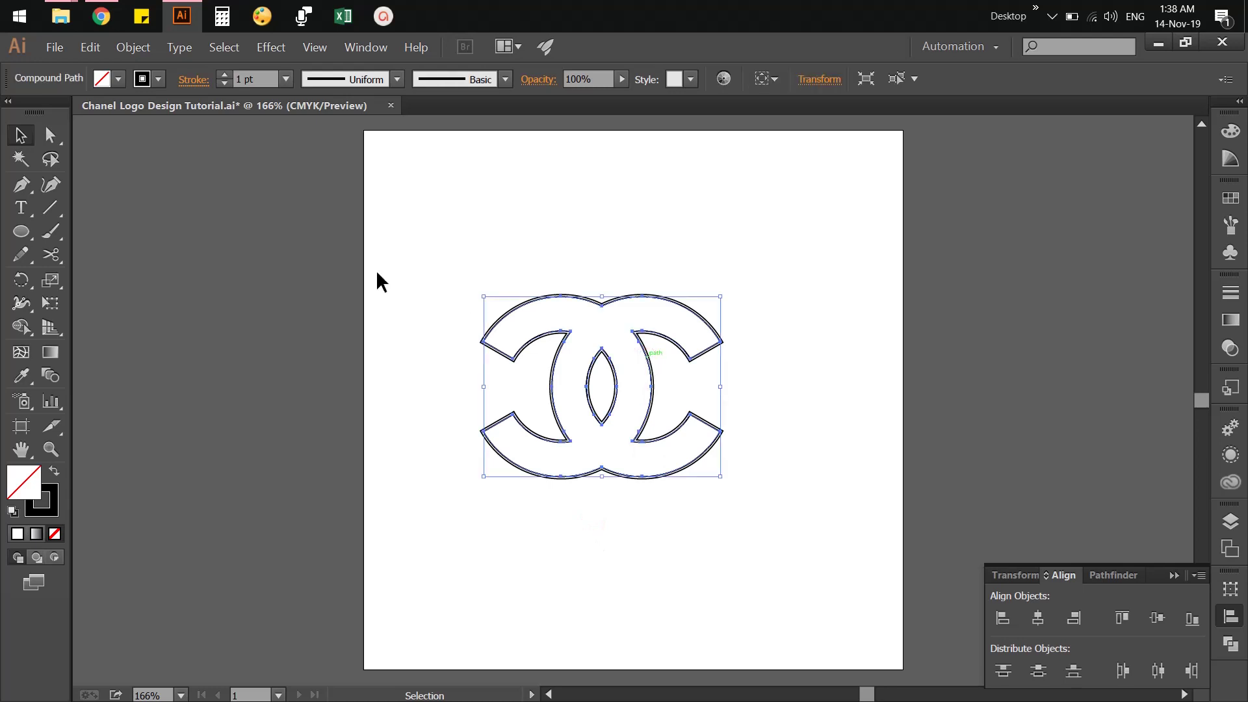
pyautogui.click(143, 49)
pyautogui.moveTo(143, 164)
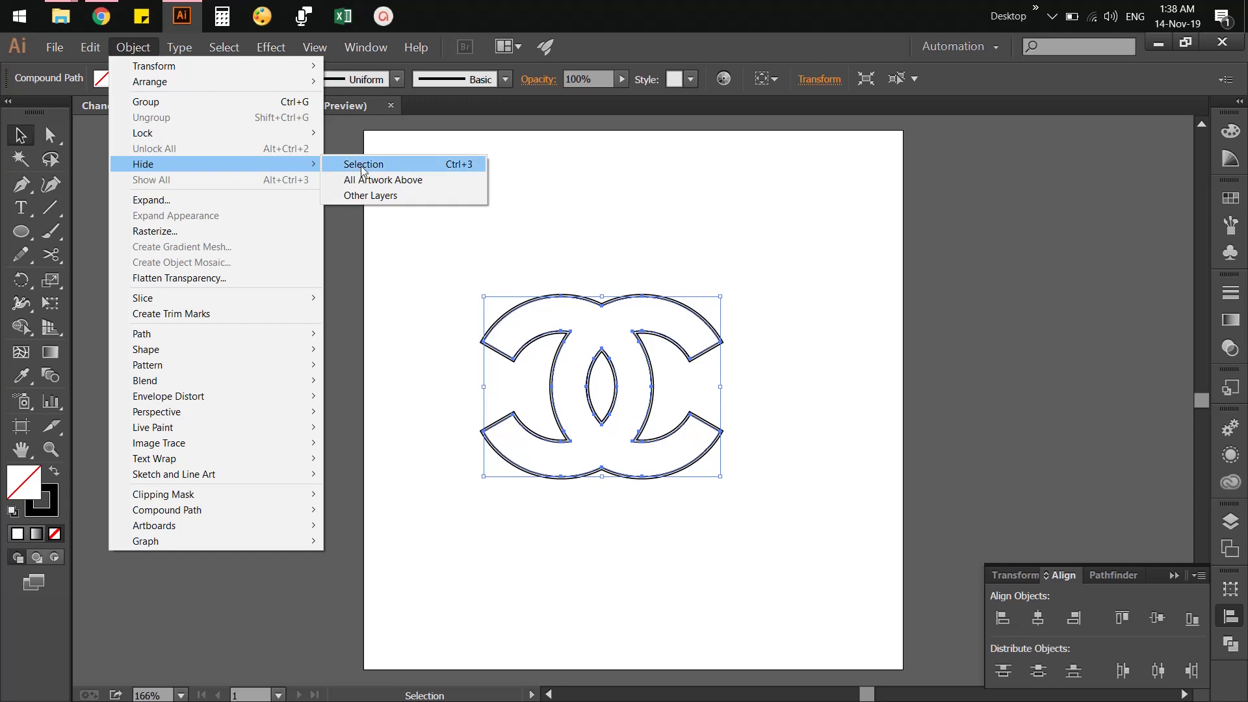
pyautogui.click(364, 164)
pyautogui.click(721, 530)
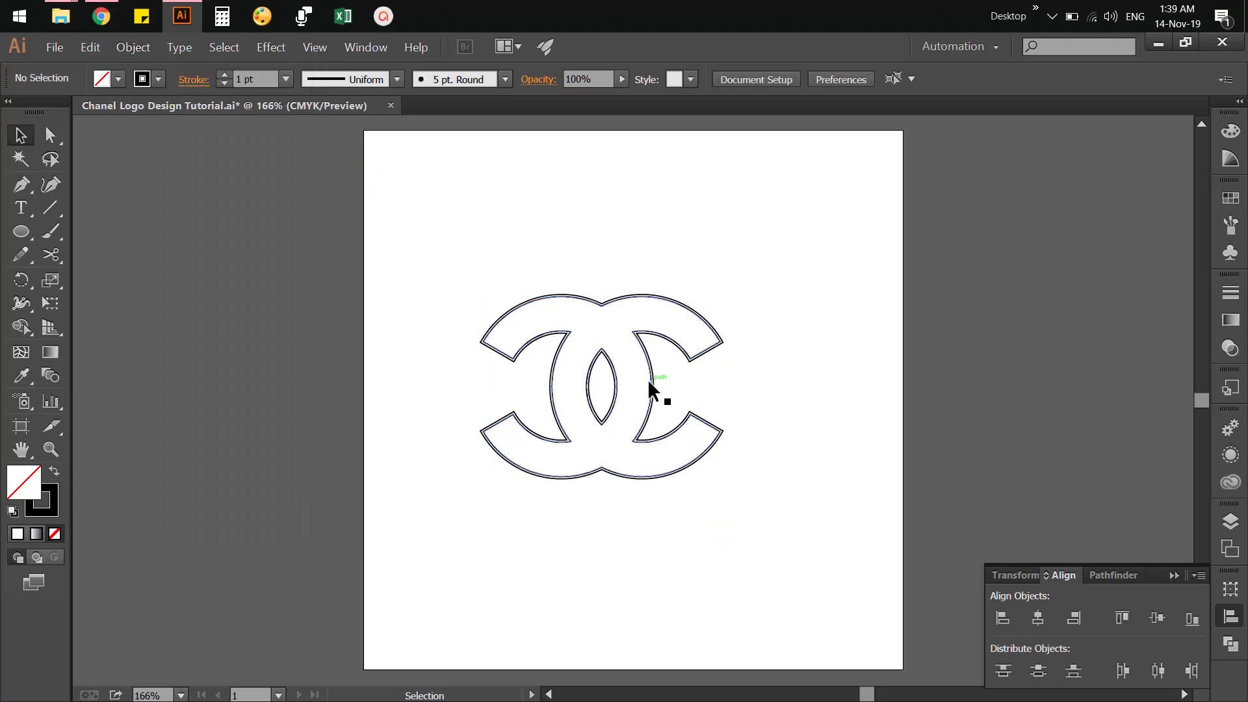
pyautogui.press('z')
pyautogui.moveTo(399, 232); pyautogui.dragTo(825, 528)
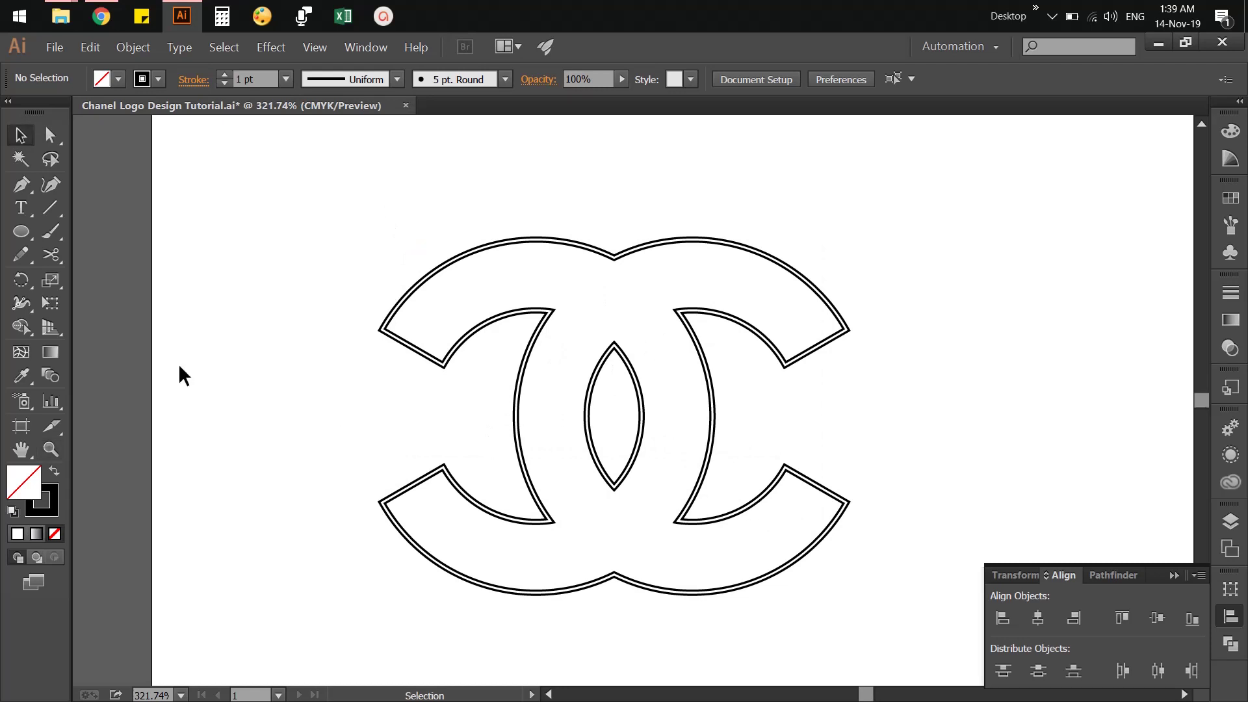
# Draw a horizontal line across the middle of the double-C logo, then select the logo and line together.
pyautogui.press('\\')
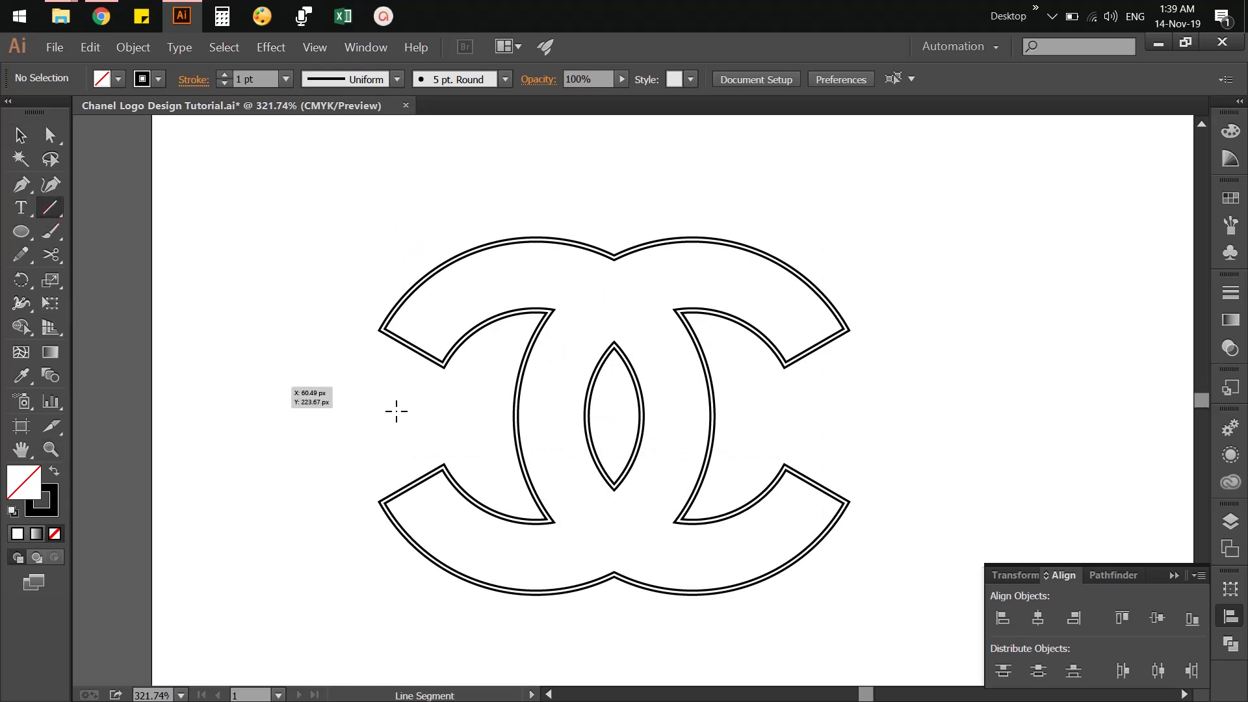
pyautogui.moveTo(331, 402); pyautogui.dragTo(961, 426)
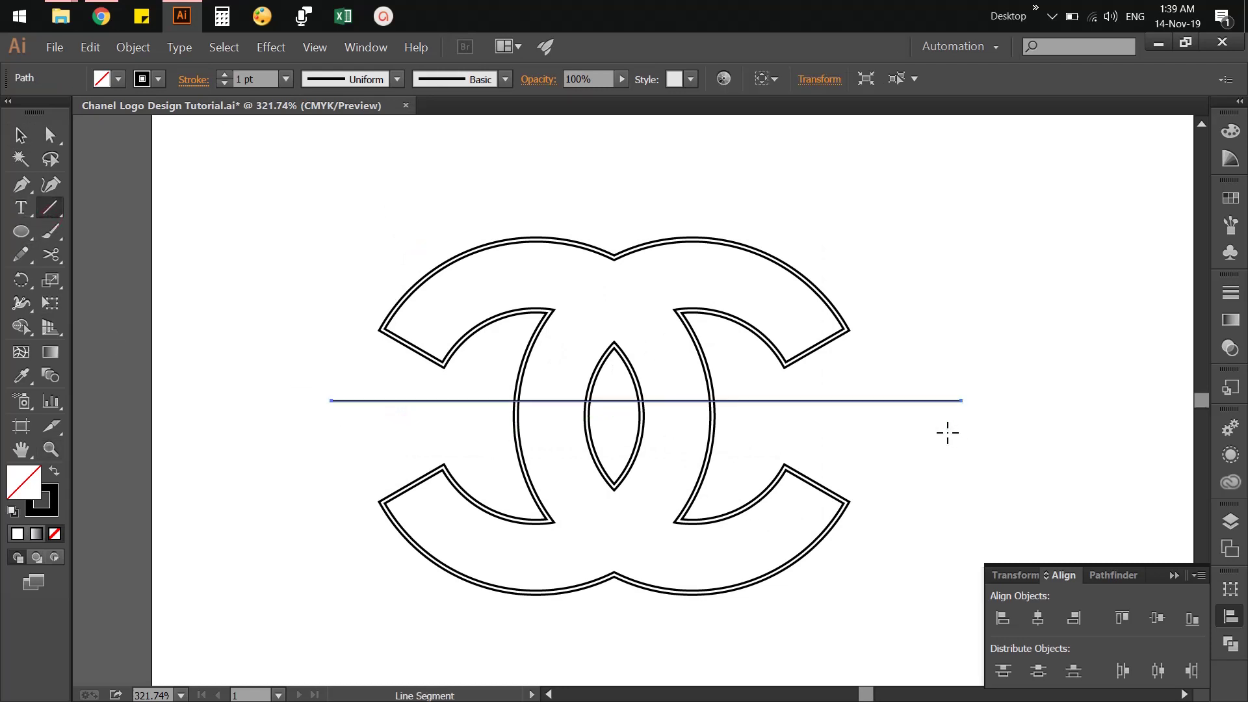
pyautogui.press('v')
pyautogui.click(944, 423)
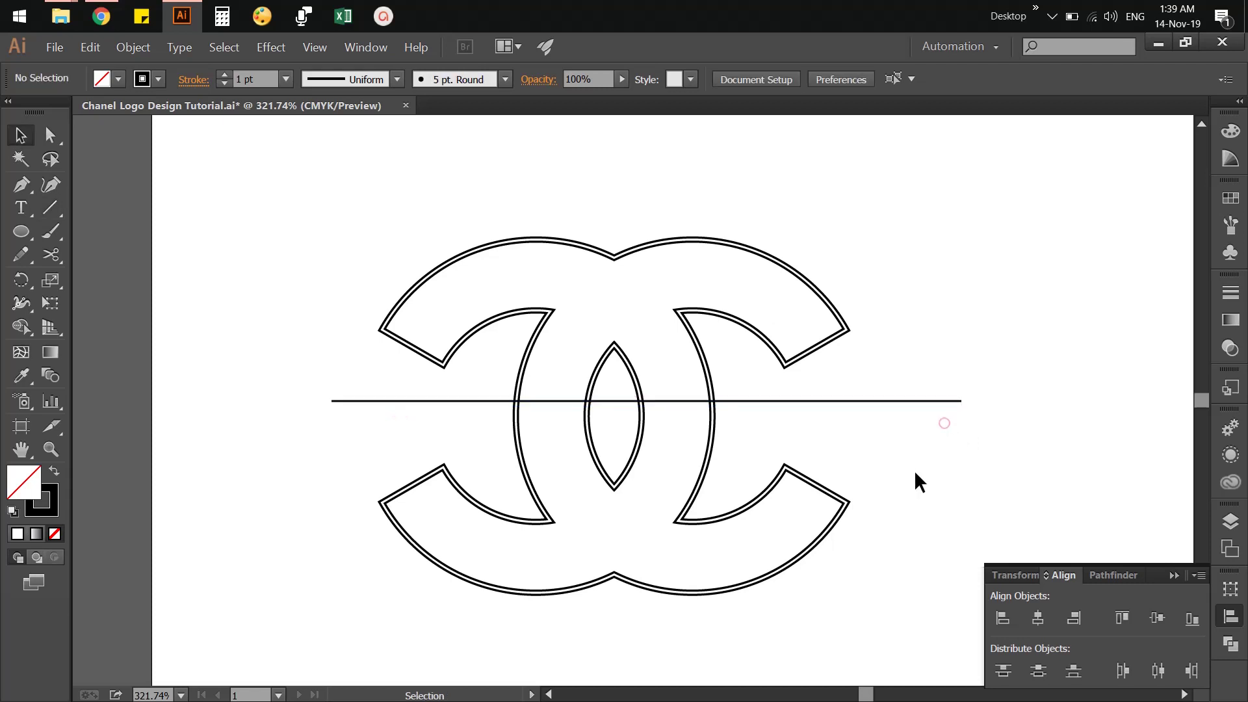
pyautogui.click(705, 385)
pyautogui.keyDown('shift'); pyautogui.click(748, 401); pyautogui.keyUp('shift')
pyautogui.keyDown('shift'); pyautogui.click(747, 401); pyautogui.keyUp('shift')
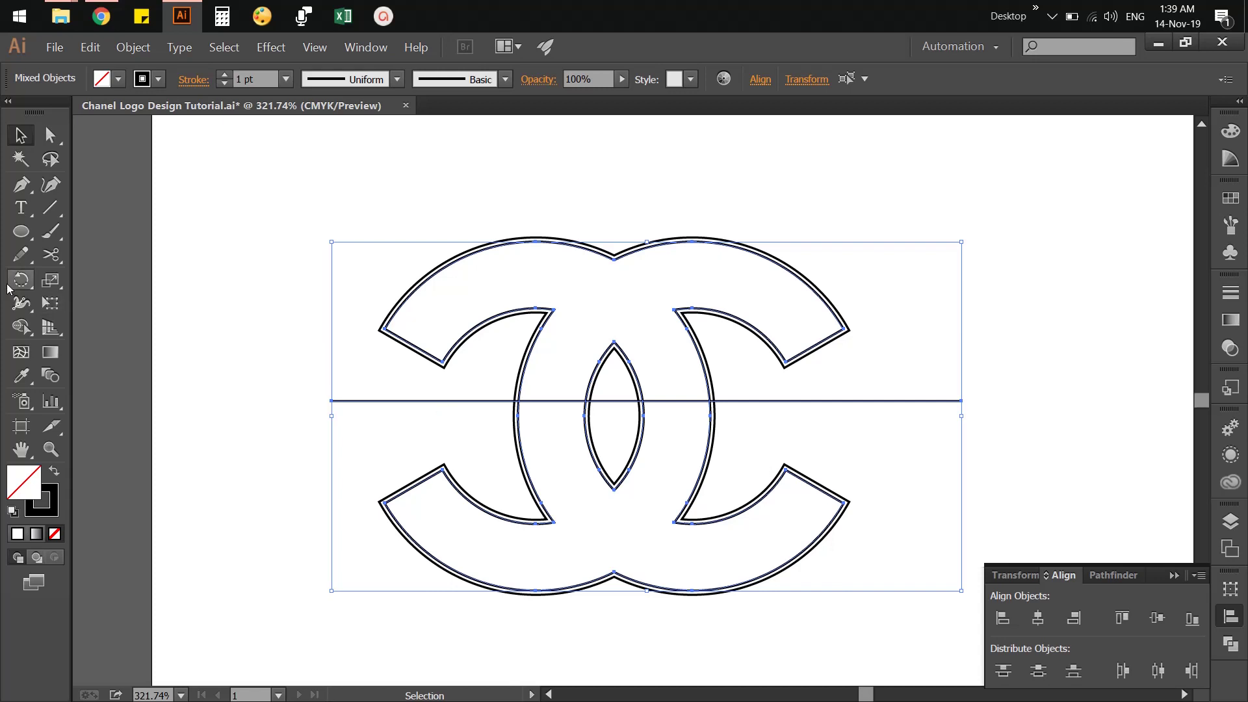
# With the Shape Builder, merge the logo's upper regions and the two halves of the central lens.
pyautogui.click(21, 327)
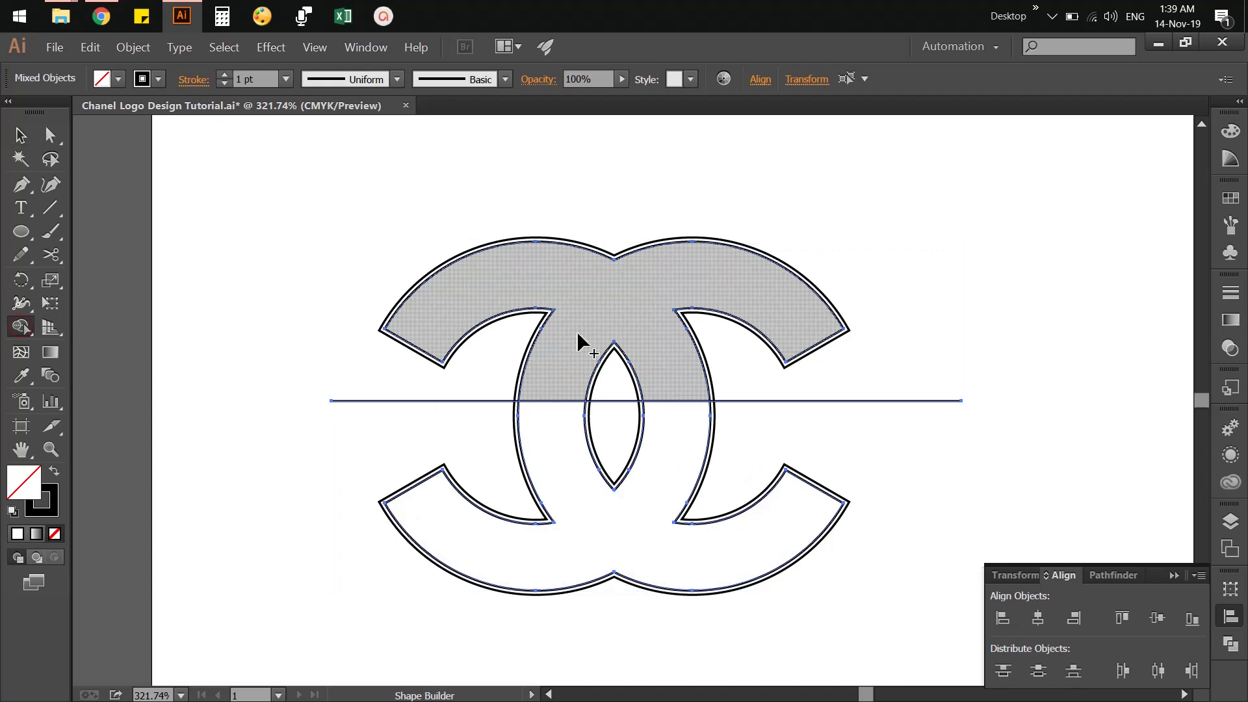
pyautogui.click(577, 333)
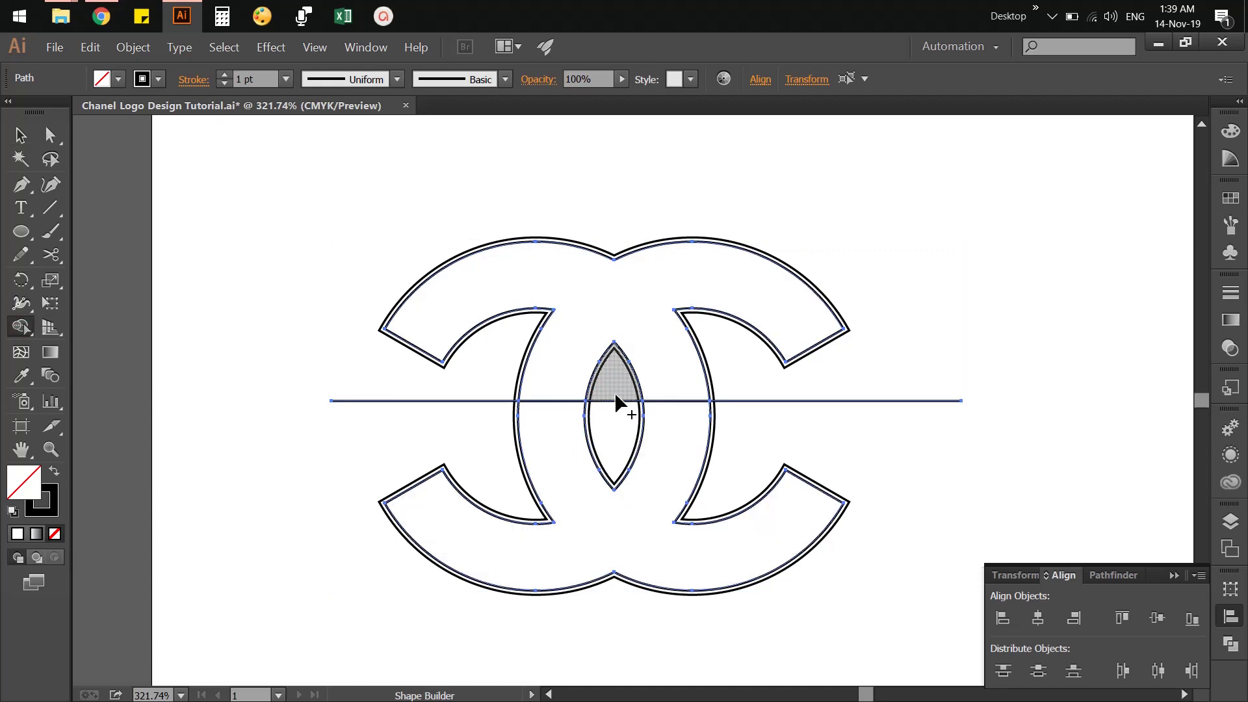
pyautogui.moveTo(616, 398); pyautogui.dragTo(618, 423)
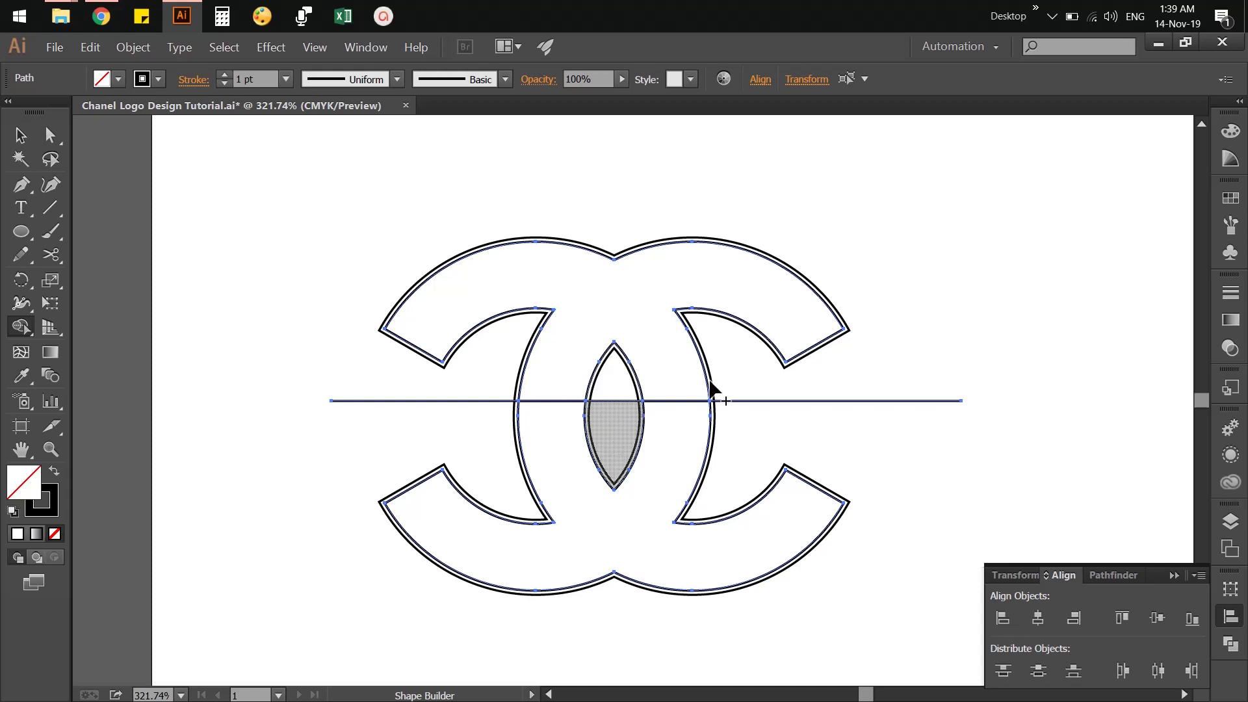
# Delete the line's overhanging ends and its piece across the lens, then select the upper half.
pyautogui.keyDown('alt'); pyautogui.click(879, 400); pyautogui.keyUp('alt')
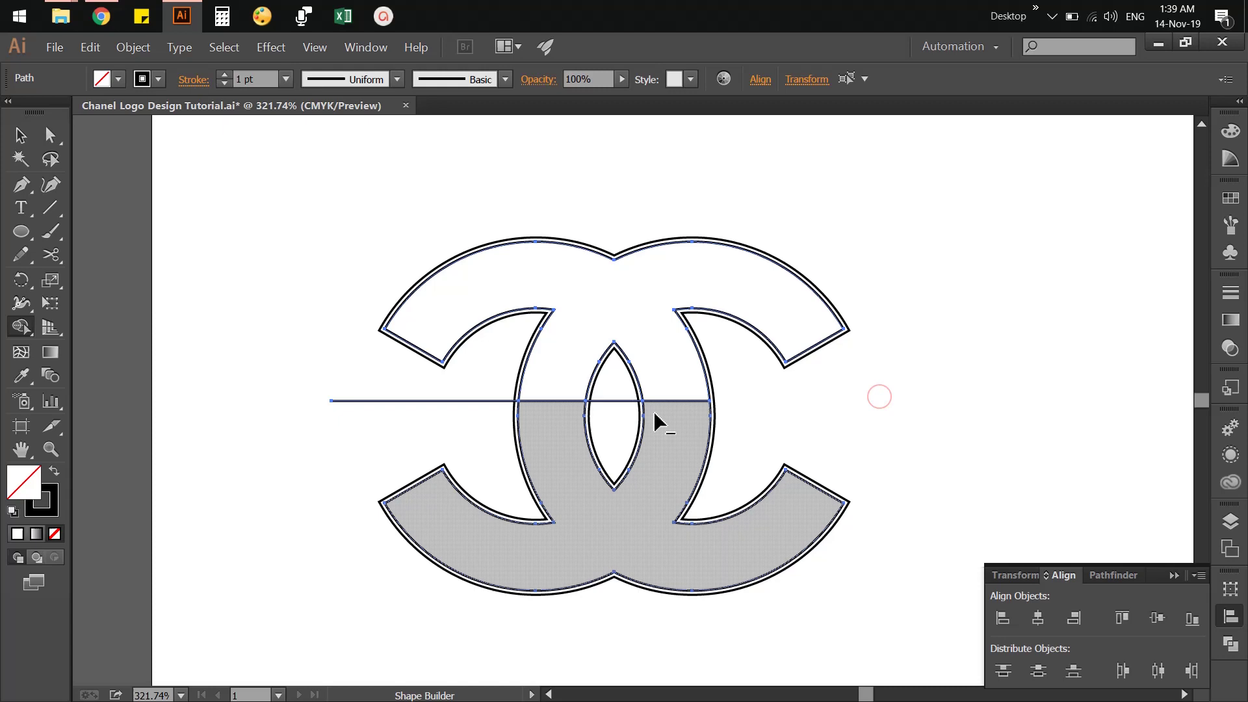
pyautogui.keyDown('alt'); pyautogui.click(611, 400); pyautogui.keyUp('alt')
pyautogui.moveTo(389, 419); pyautogui.dragTo(419, 427)
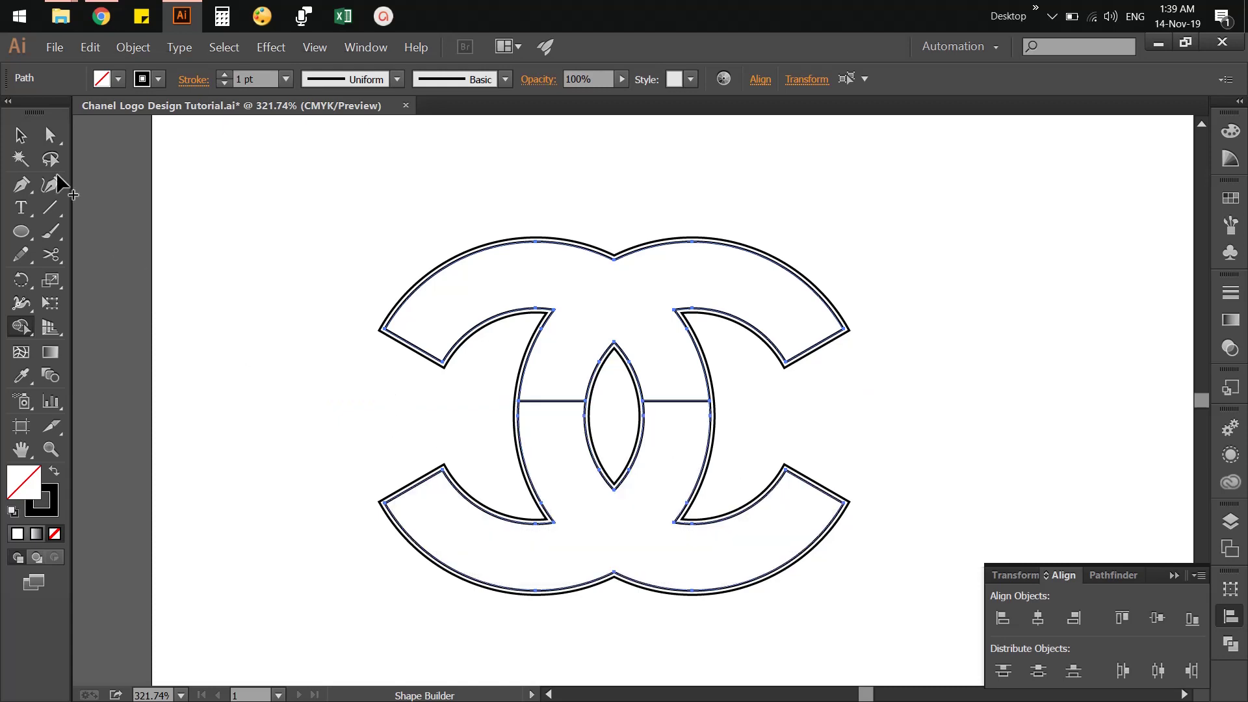
pyautogui.click(20, 135)
pyautogui.click(243, 262)
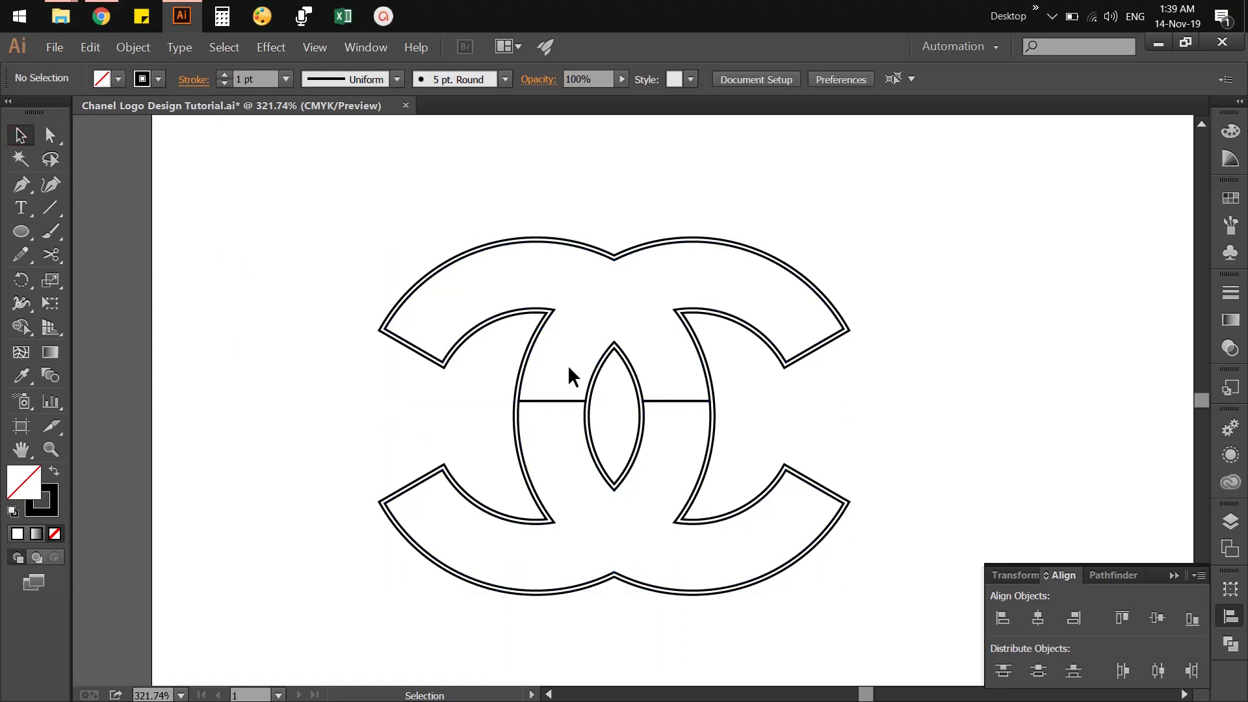
pyautogui.click(533, 345)
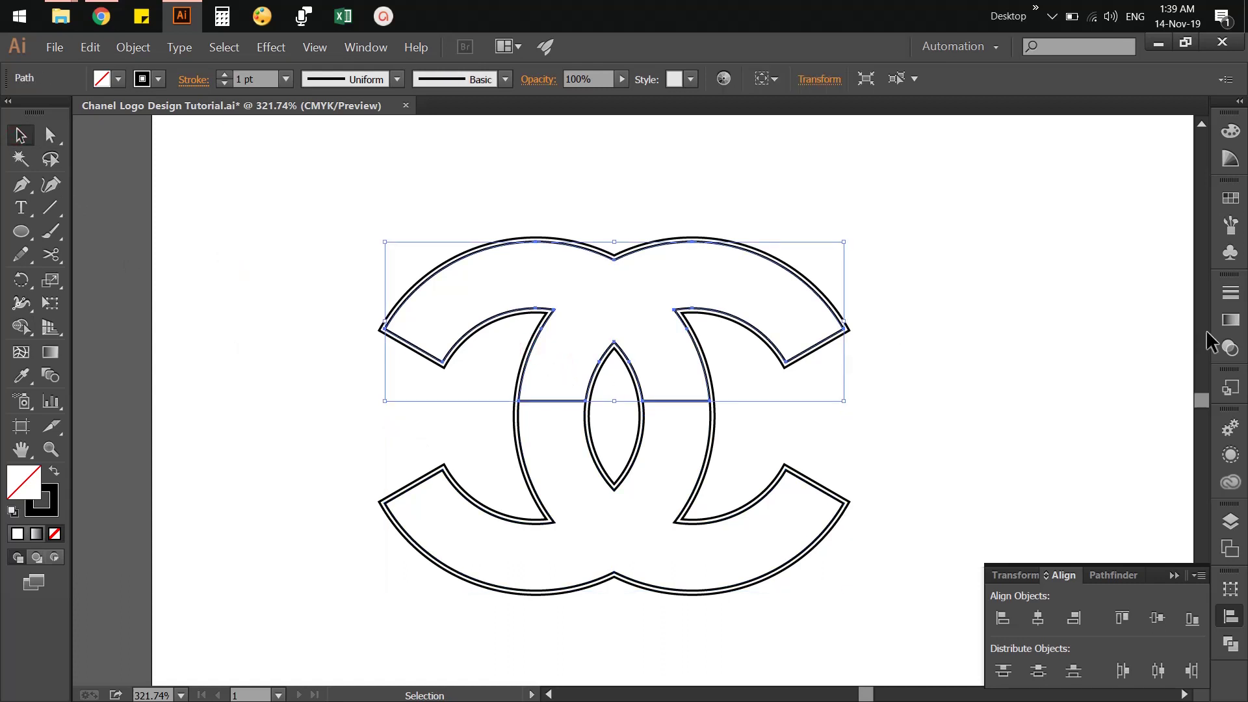
# Try tan, bright yellow and pale yellow fills from the Metal swatch library on the upper half.
pyautogui.click(1231, 198)
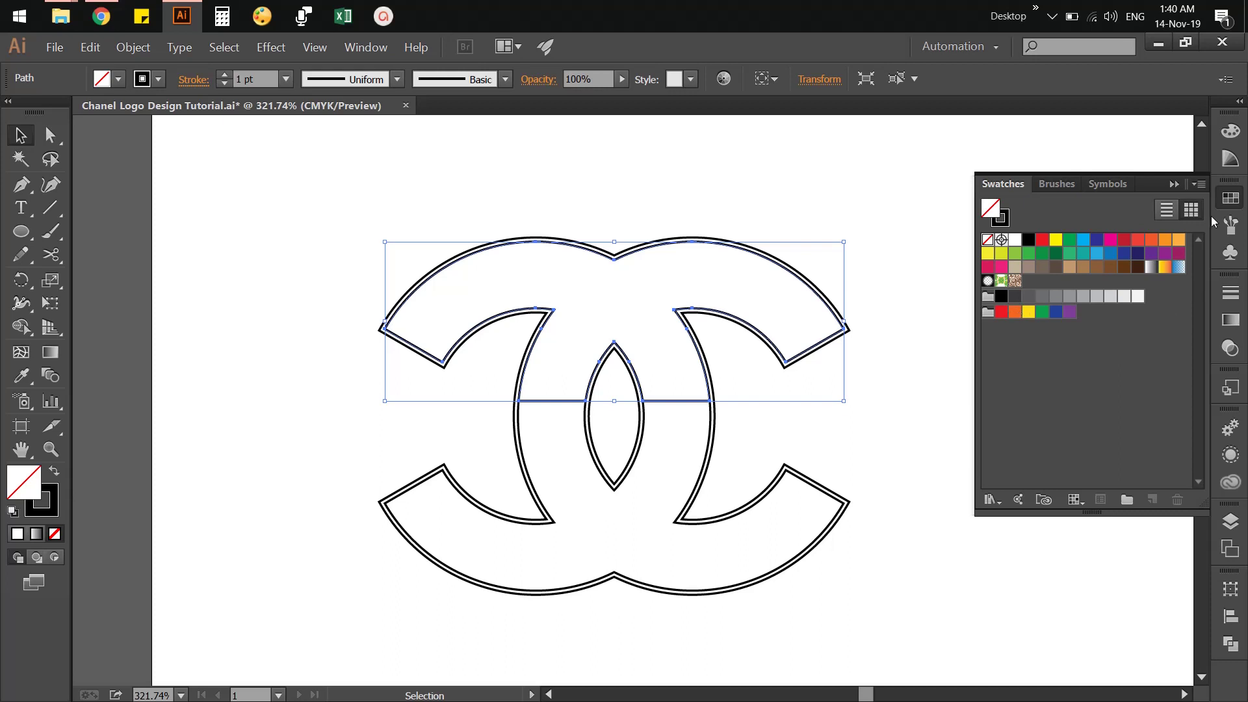
pyautogui.click(992, 500)
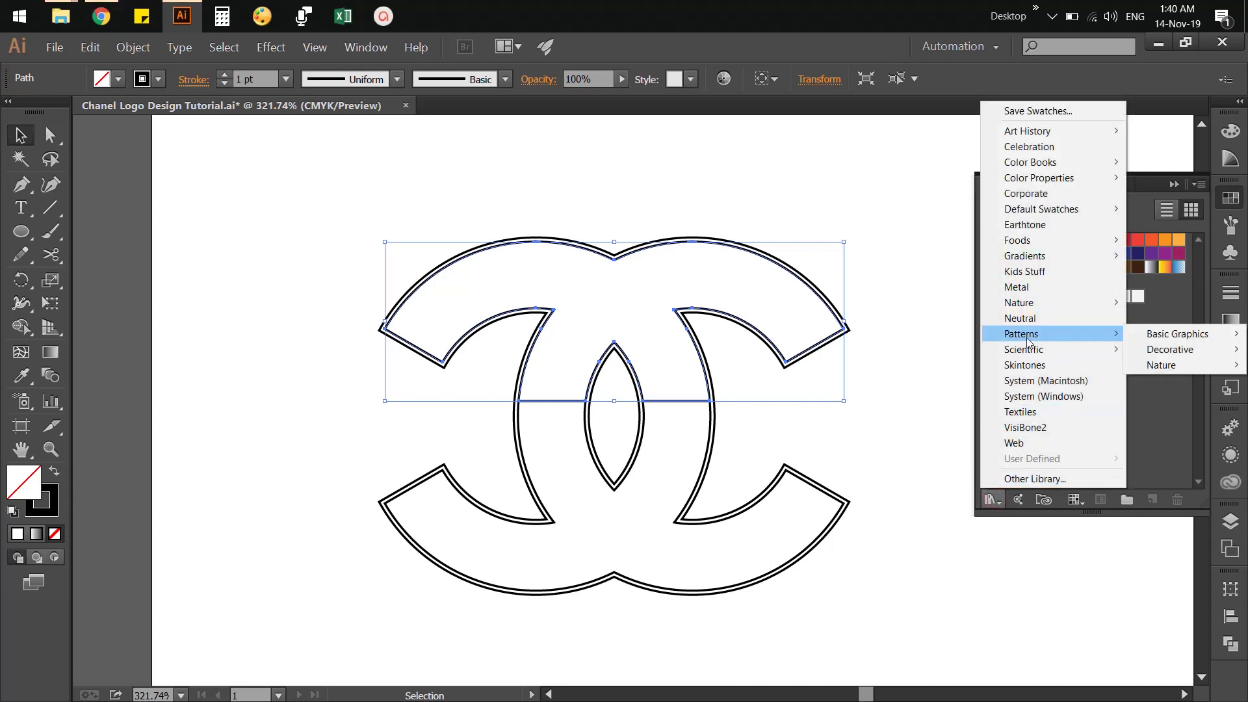
pyautogui.moveTo(1024, 256)
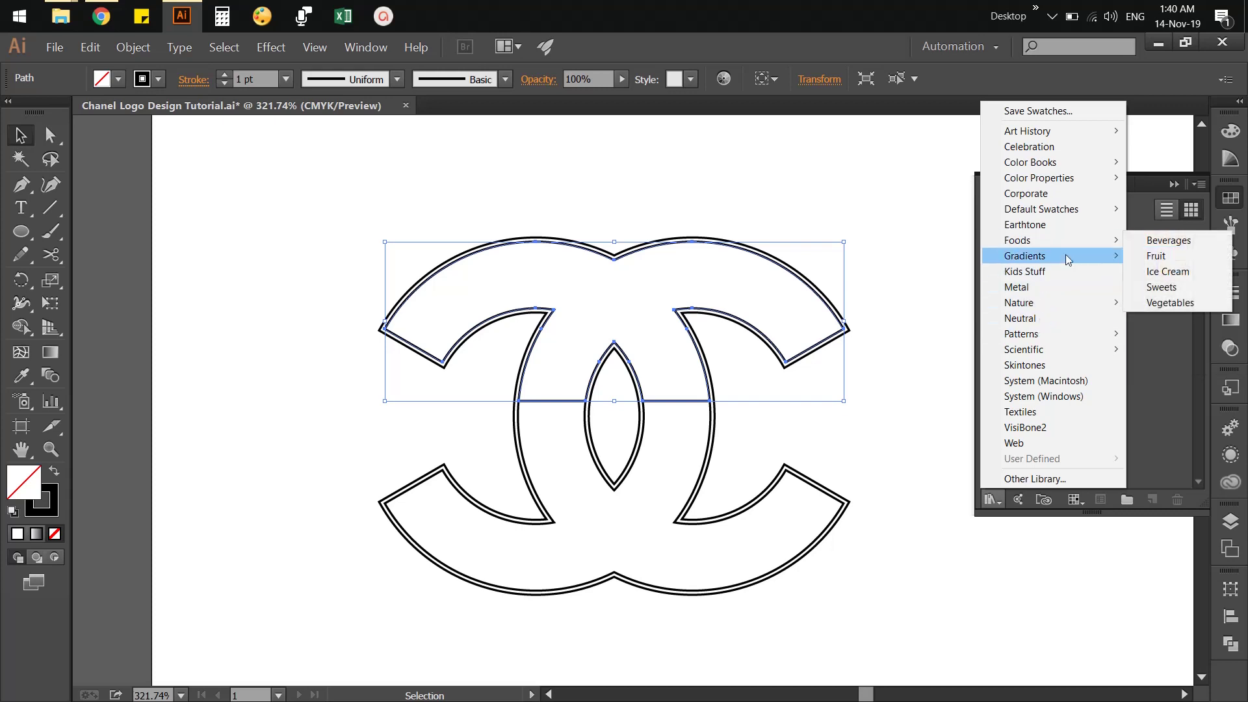
pyautogui.click(1063, 287)
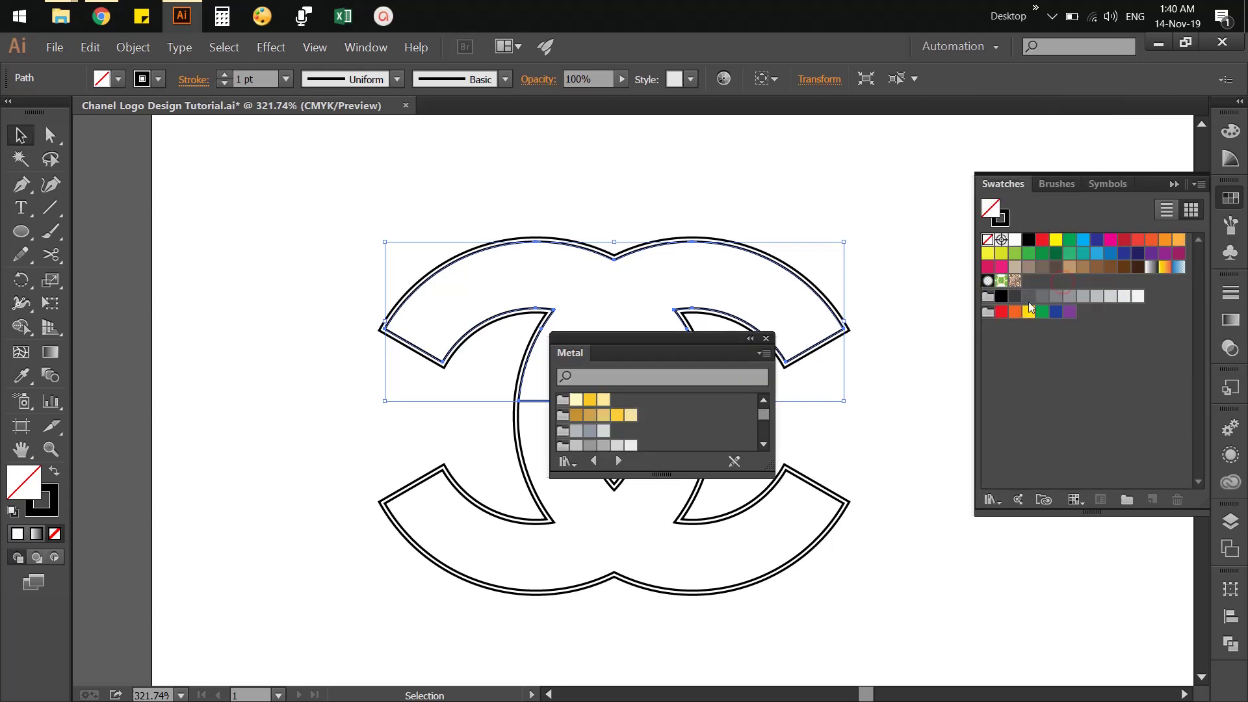
pyautogui.click(603, 416)
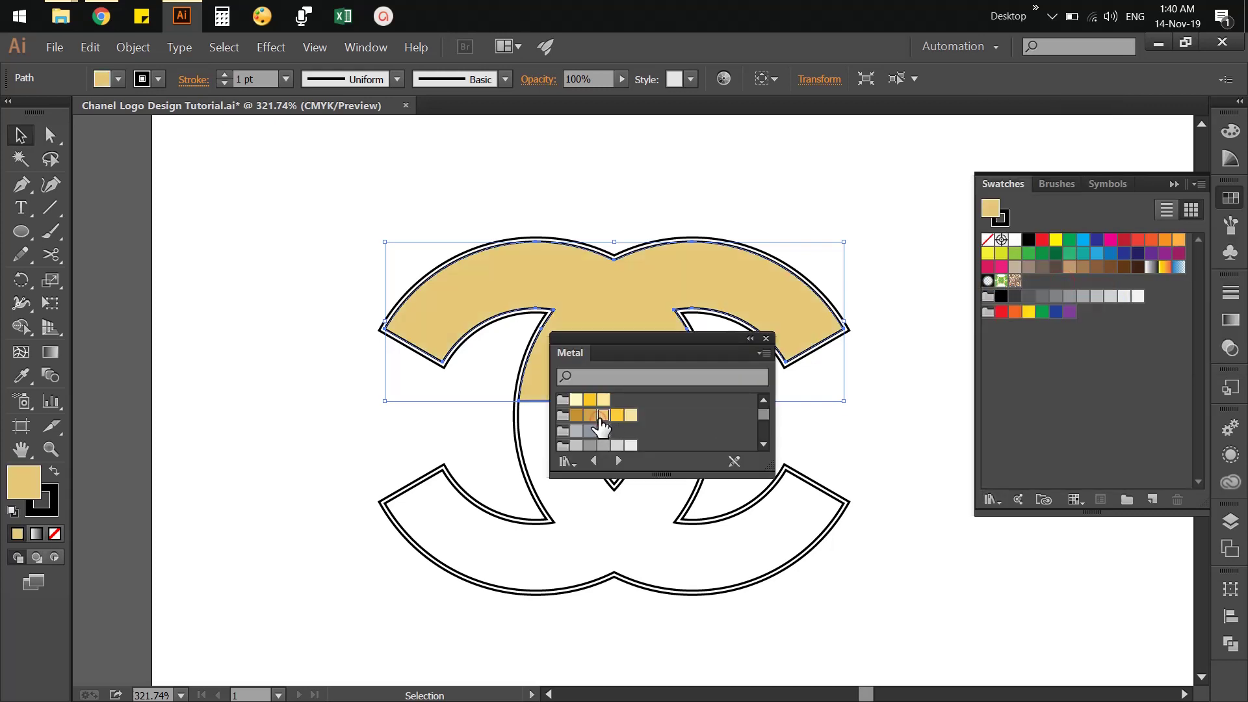
pyautogui.click(616, 416)
pyautogui.click(604, 400)
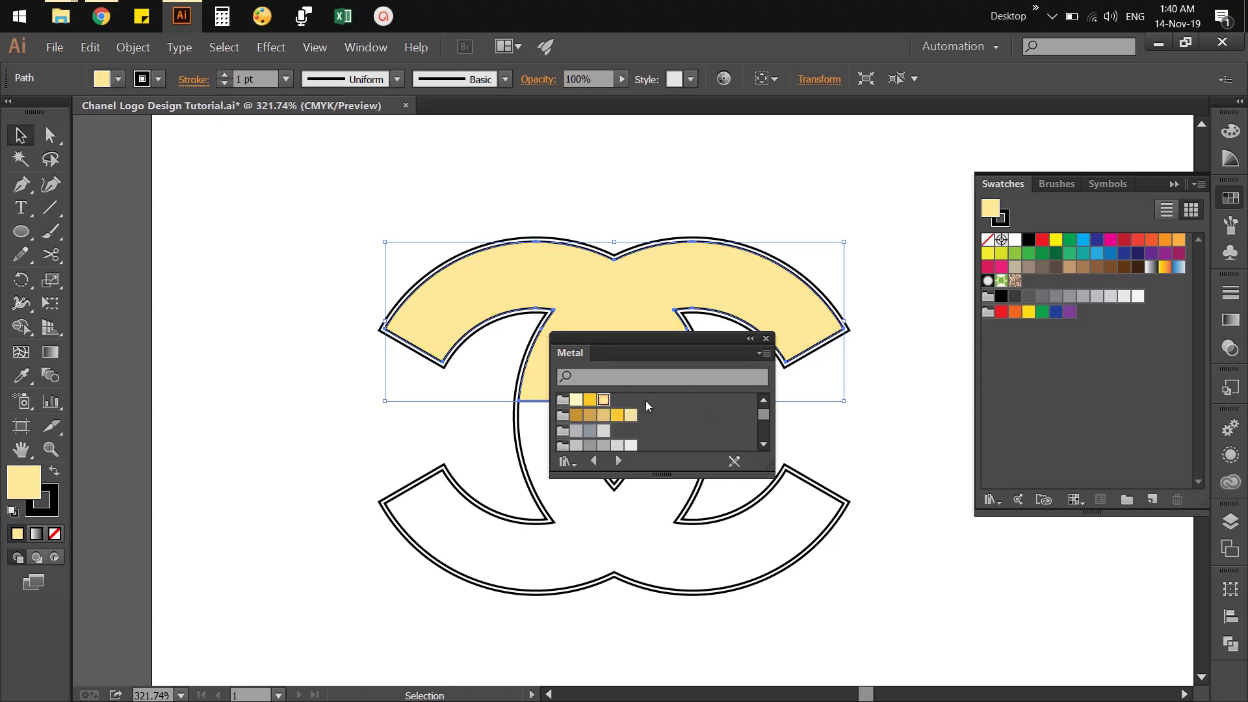
pyautogui.click(766, 338)
# Undo the fills so the upper half stays unfilled, then zoom out to 200%.
pyautogui.click(823, 450)
pyautogui.hotkey('ctrl', 'z')
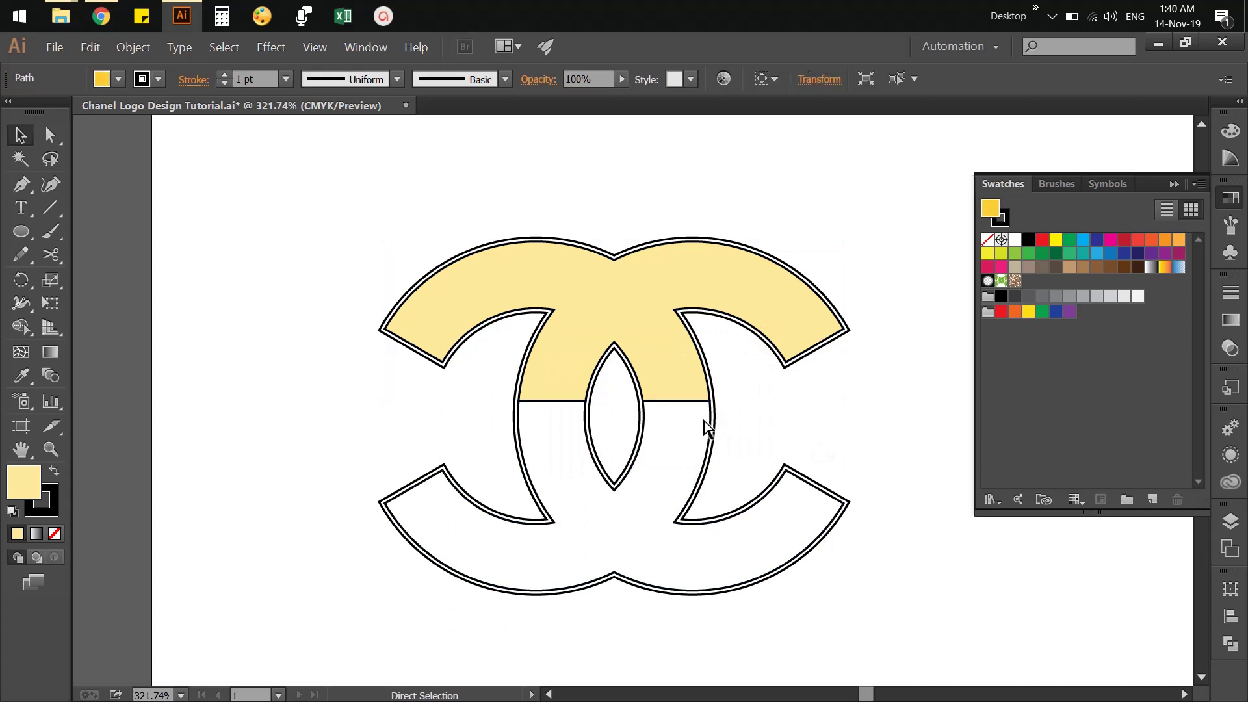
pyautogui.hotkey('ctrl', 'z')
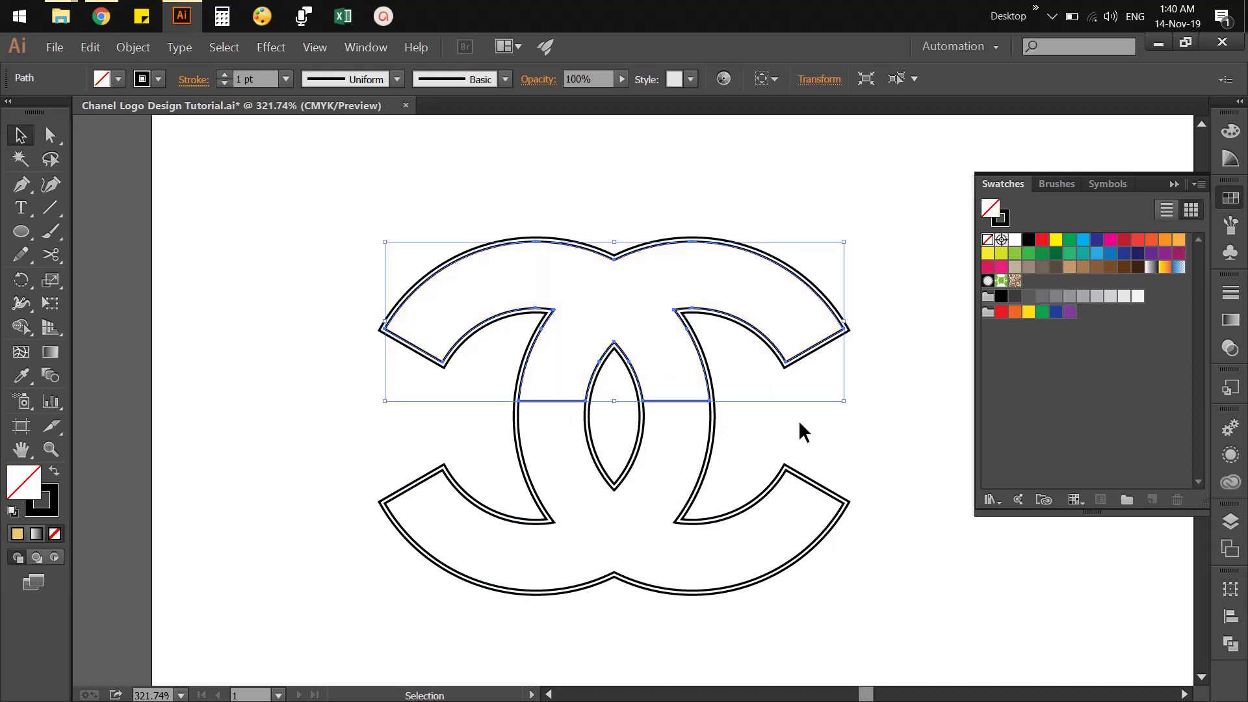
pyautogui.click(800, 422)
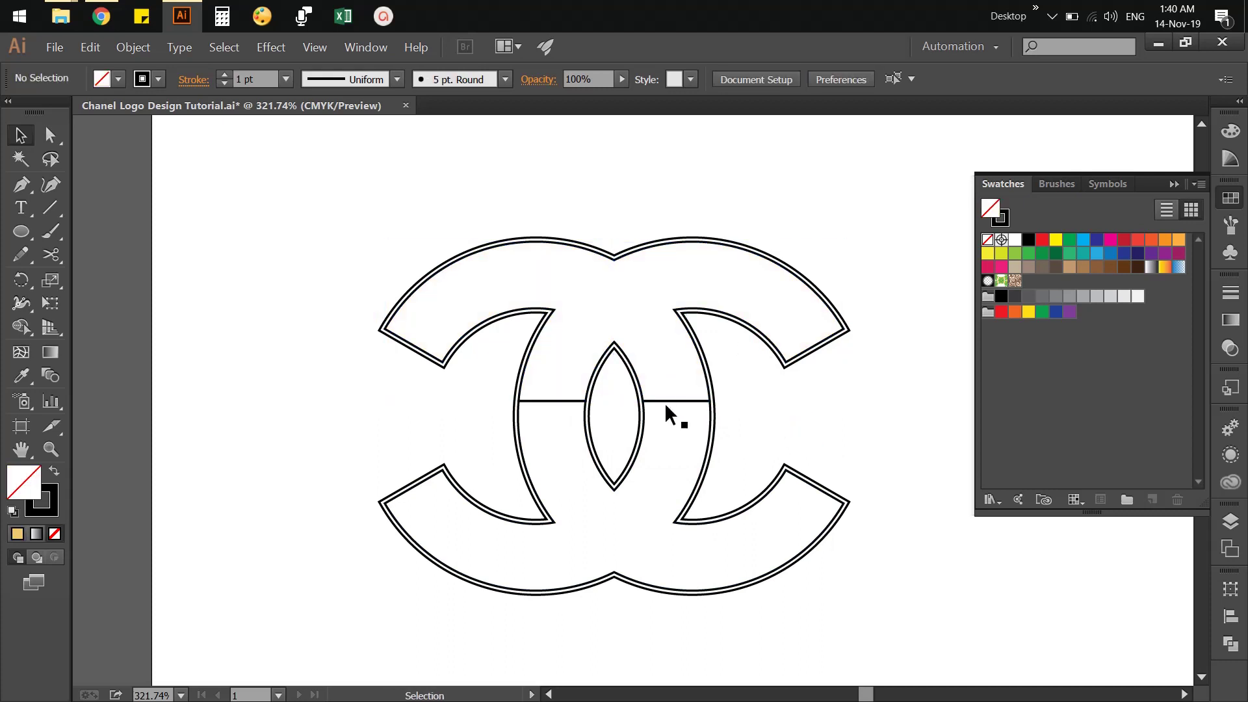
pyautogui.click(639, 409)
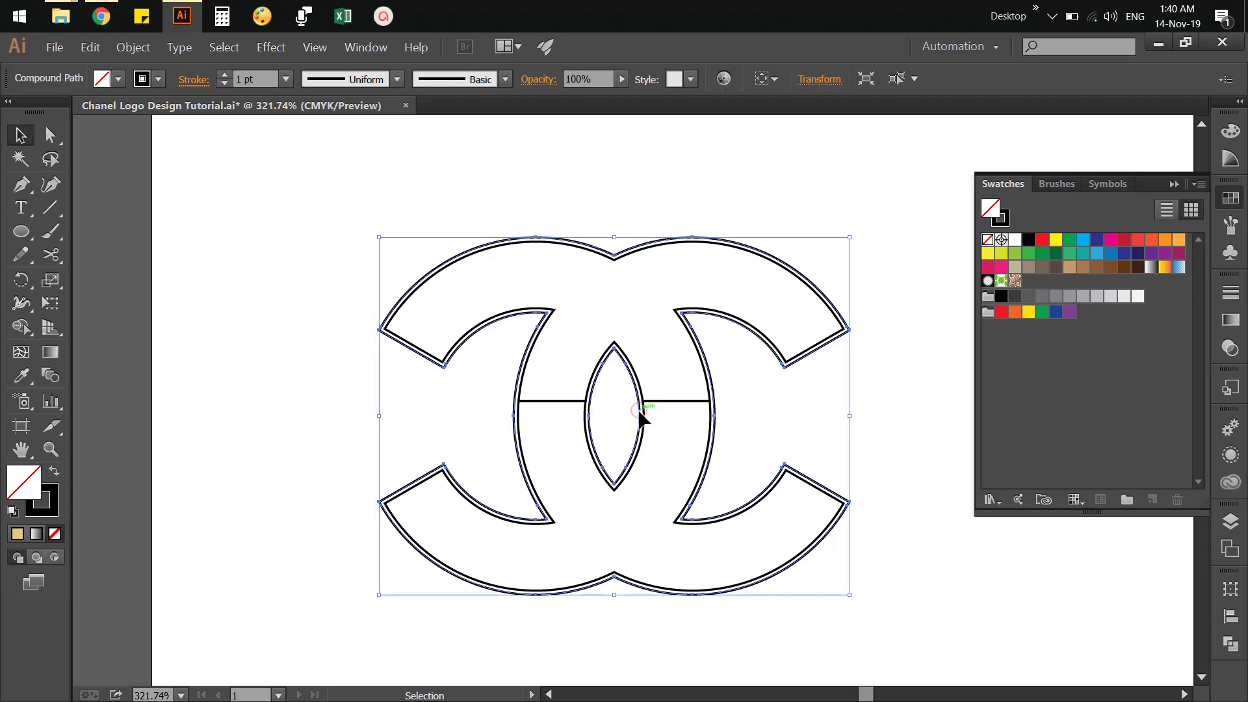
pyautogui.click(743, 410)
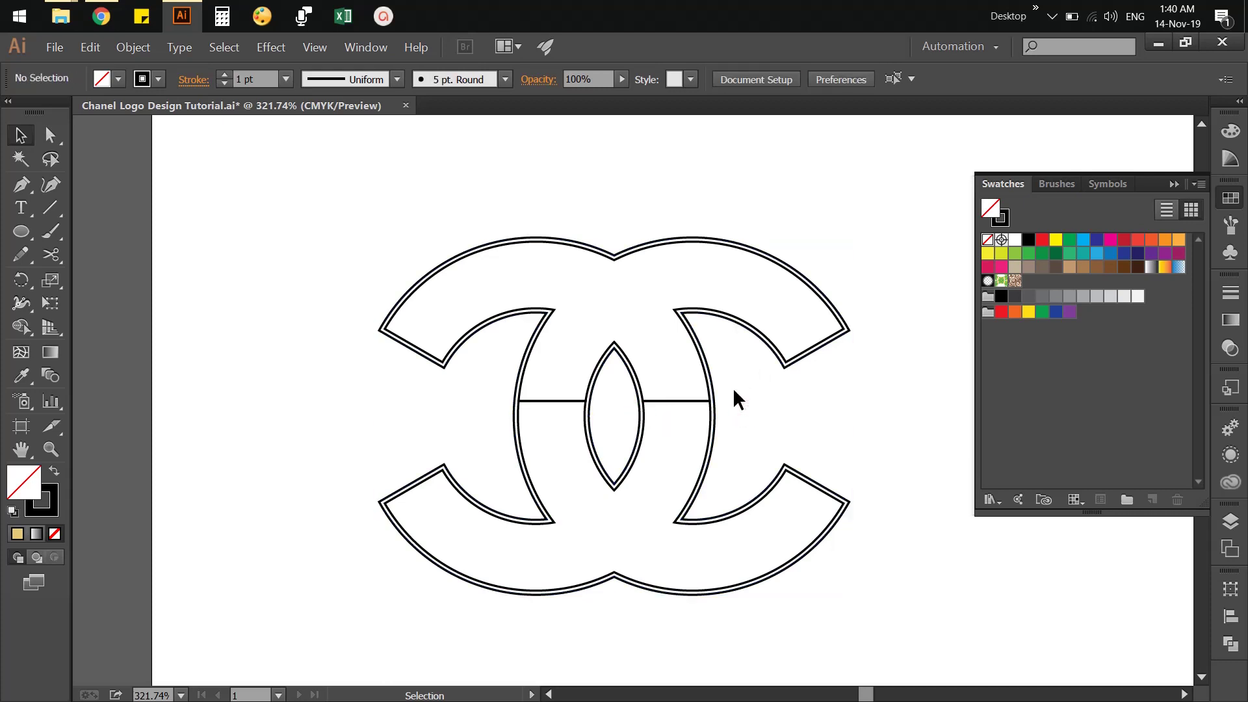
pyautogui.hotkey('ctrl', '-')
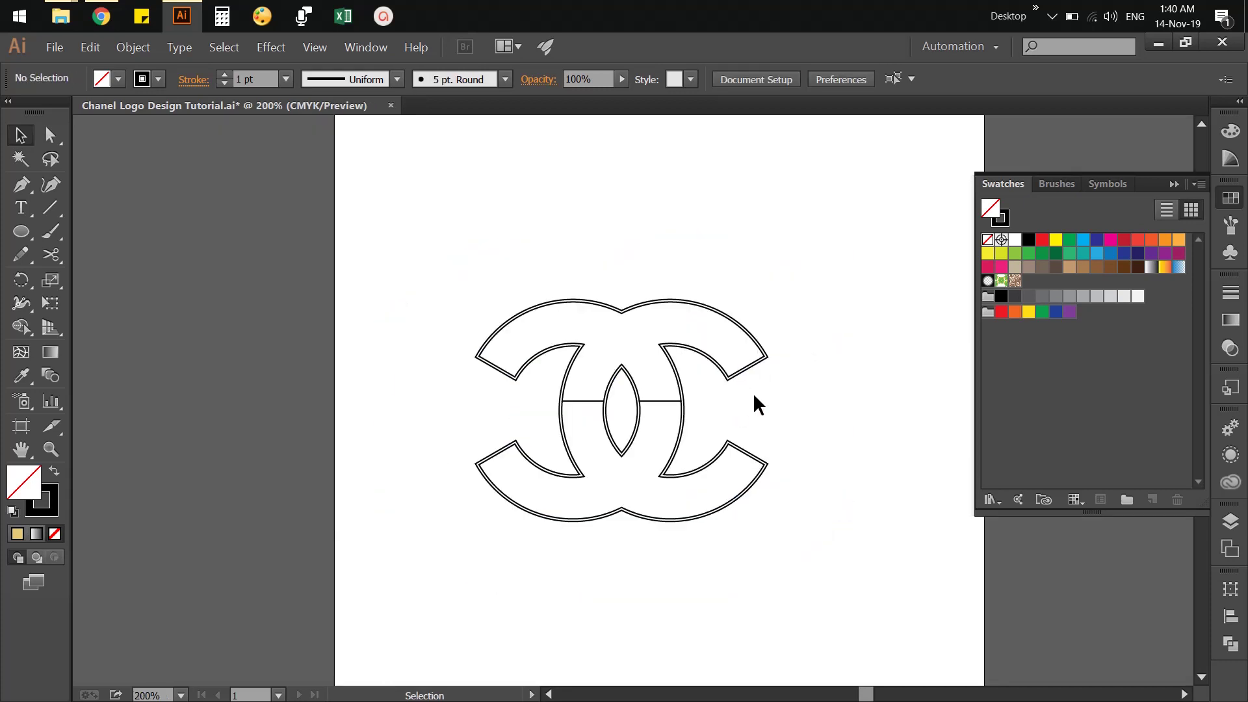
# Marquee-select the whole logo and move it up and slightly right.
pyautogui.moveTo(774, 353); pyautogui.dragTo(696, 367)
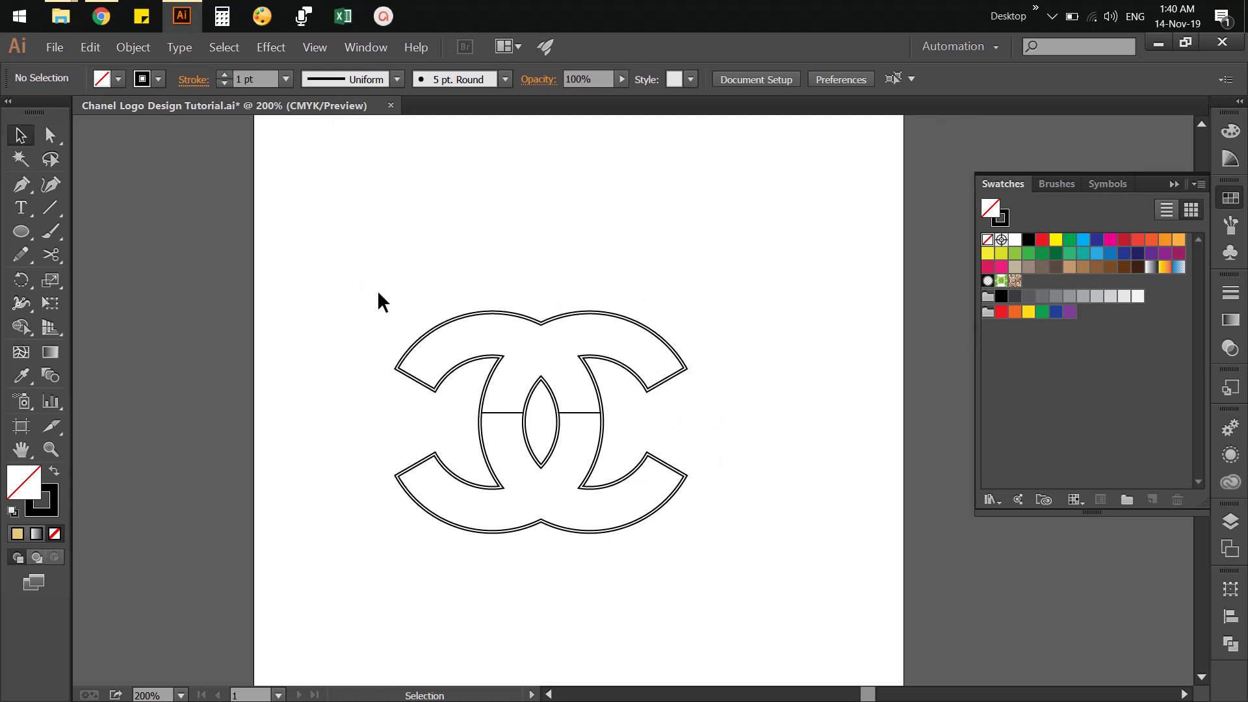
pyautogui.moveTo(363, 280); pyautogui.dragTo(723, 560)
pyautogui.moveTo(580, 410); pyautogui.dragTo(615, 364)
pyautogui.click(756, 496)
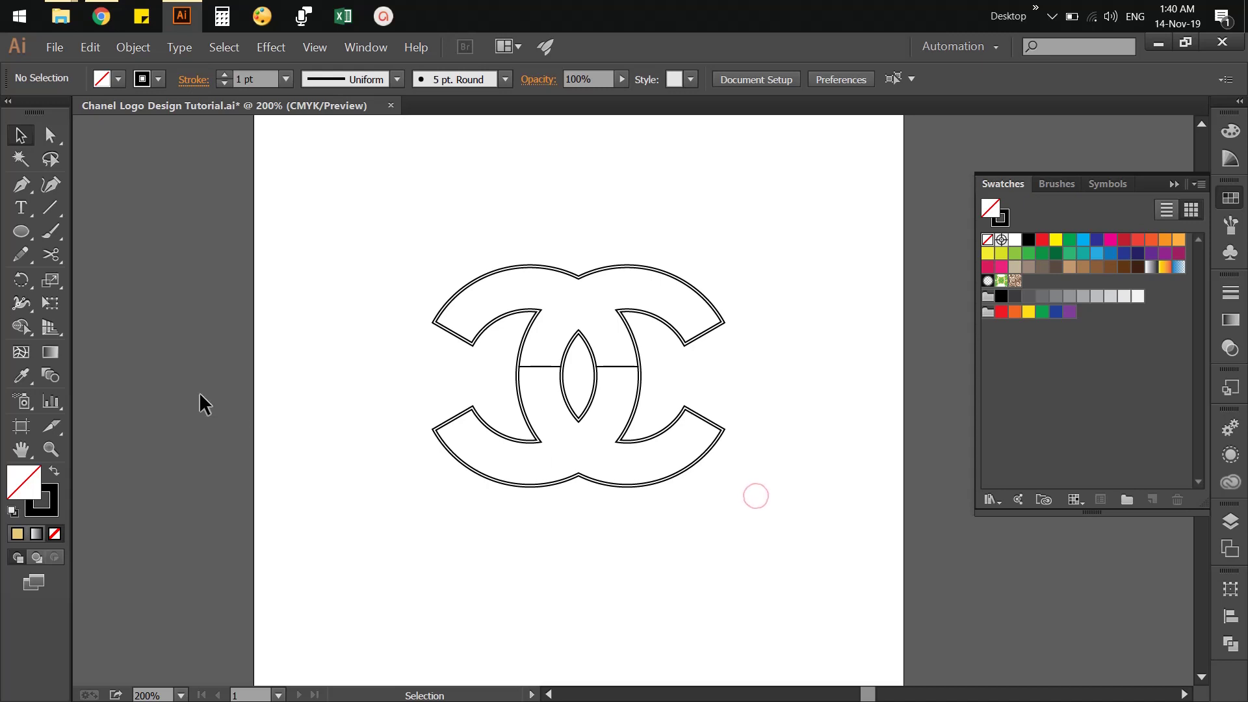
# Draw a square below the logo and fill it grey.
pyautogui.moveTo(20, 232); pyautogui.dragTo(97, 225)
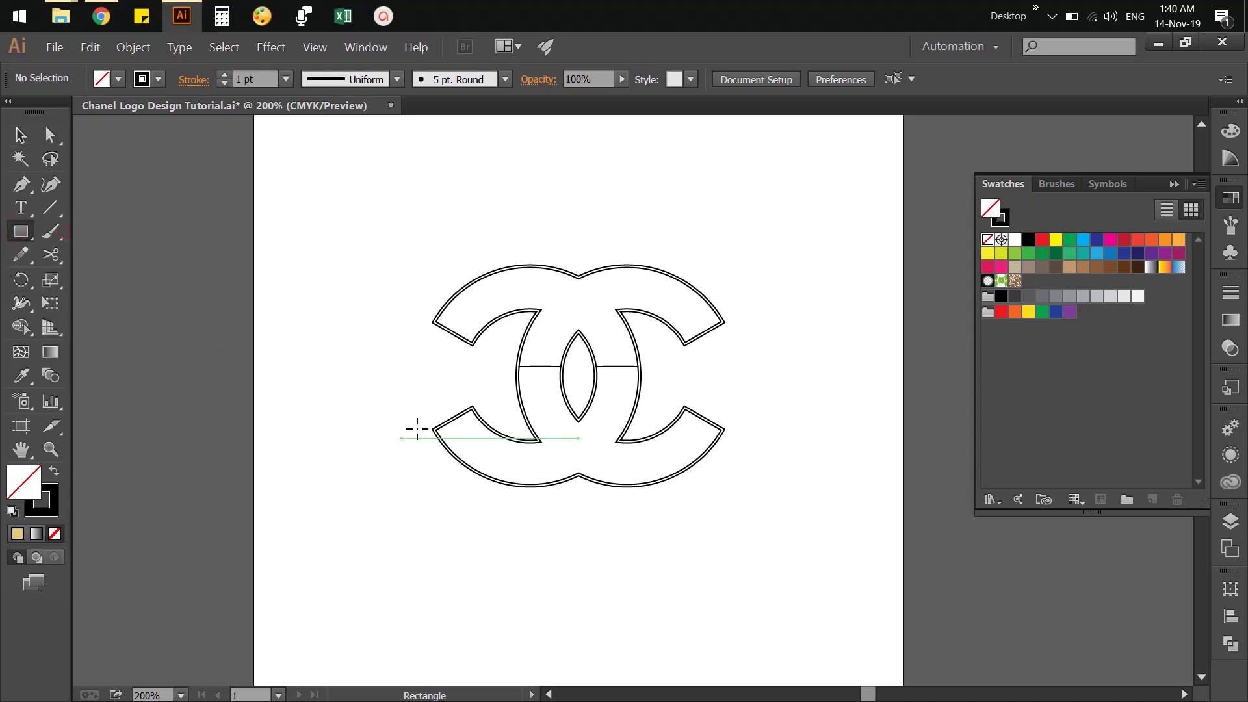
pyautogui.scroll(-3, 417, 428)
pyautogui.moveTo(403, 498); pyautogui.dragTo(472, 568)
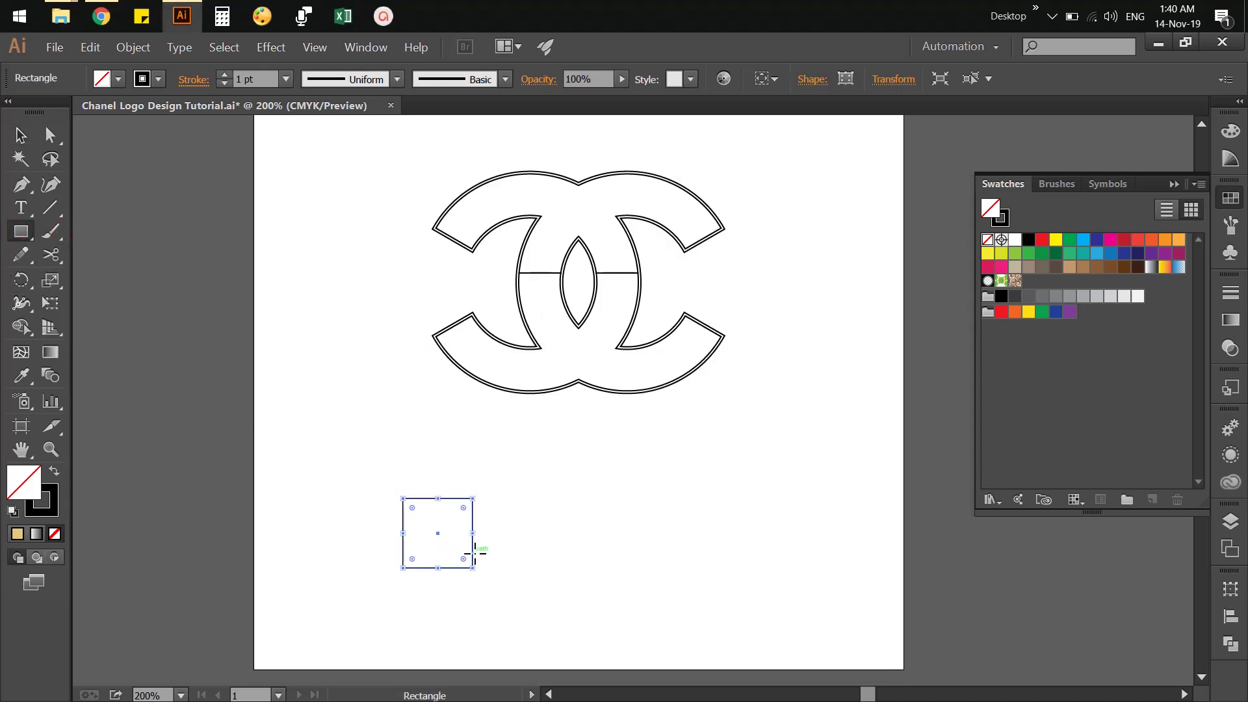
pyautogui.press('v')
pyautogui.click(518, 550)
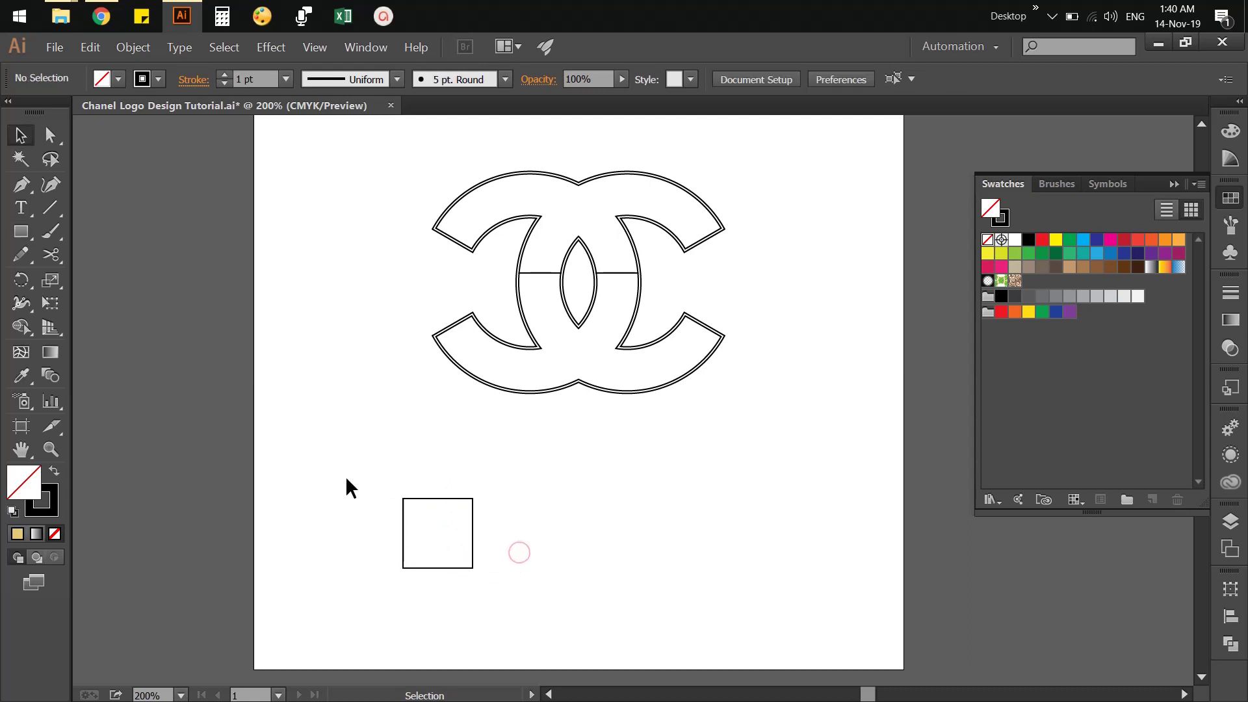
pyautogui.moveTo(345, 478); pyautogui.dragTo(491, 566)
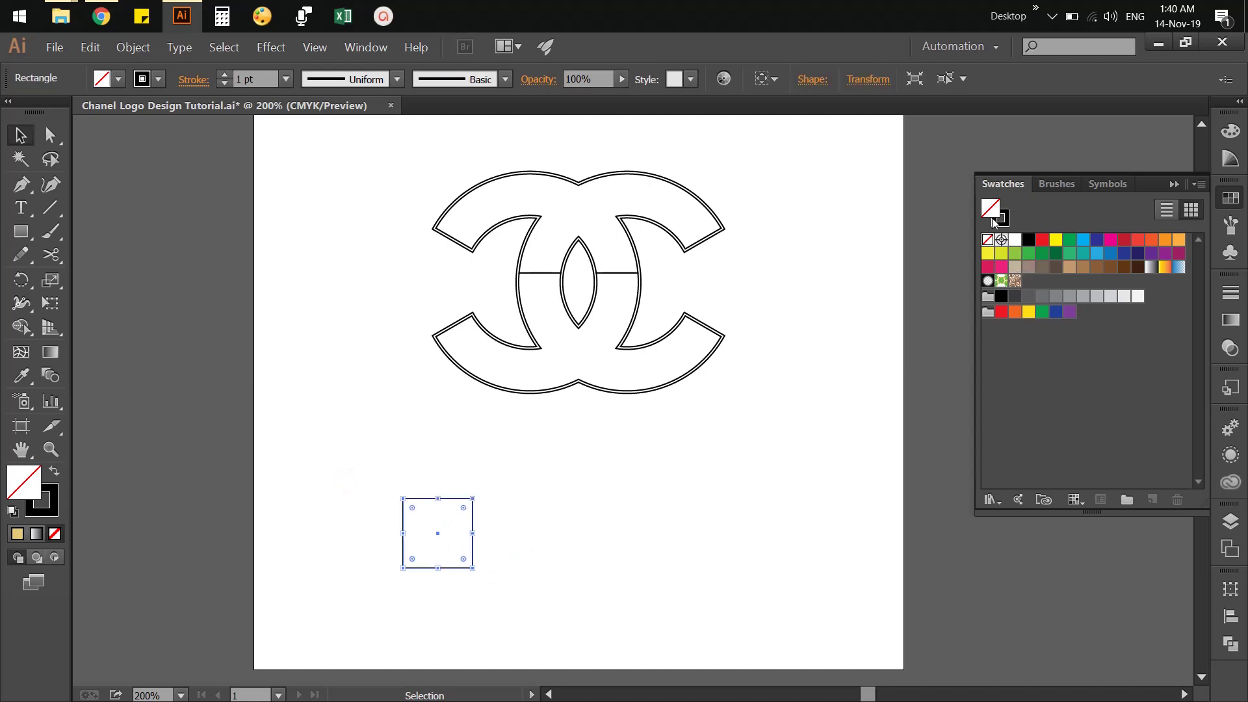
pyautogui.click(1015, 239)
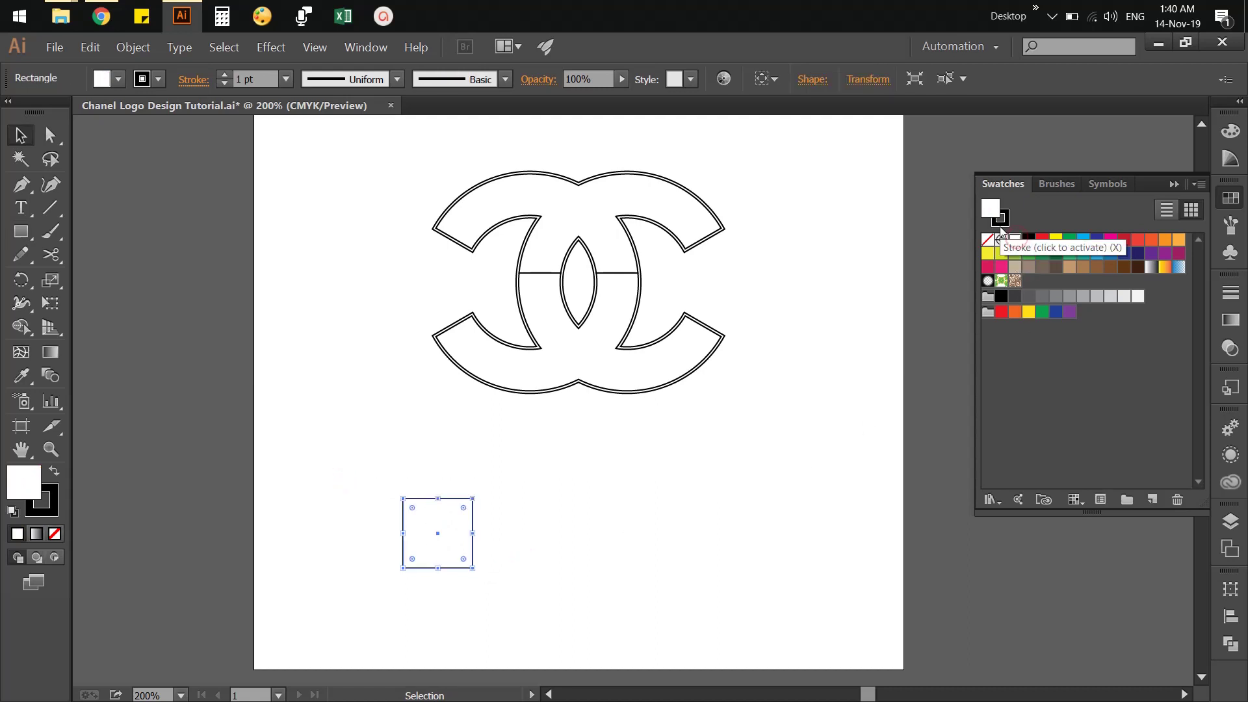
pyautogui.click(1042, 298)
pyautogui.click(657, 517)
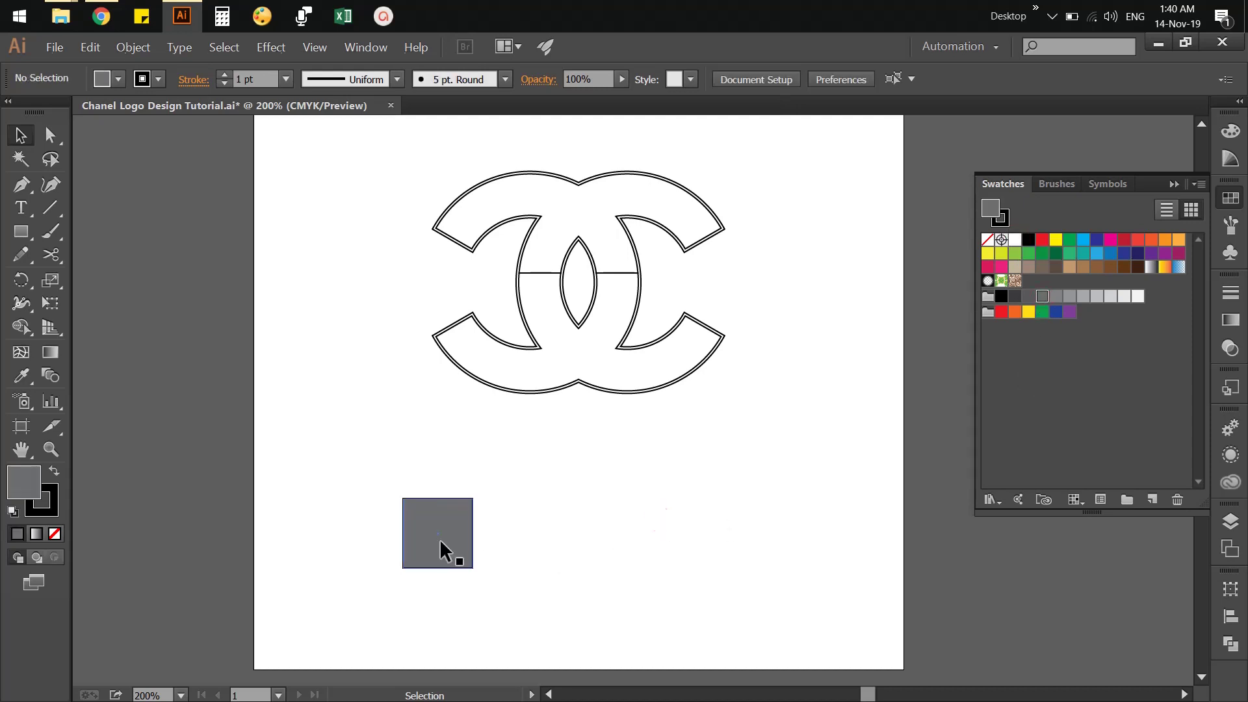
# Alt-drag a copy right and repeat with Ctrl+D to make a row of five squares.
pyautogui.moveTo(440, 540); pyautogui.dragTo(518, 543)
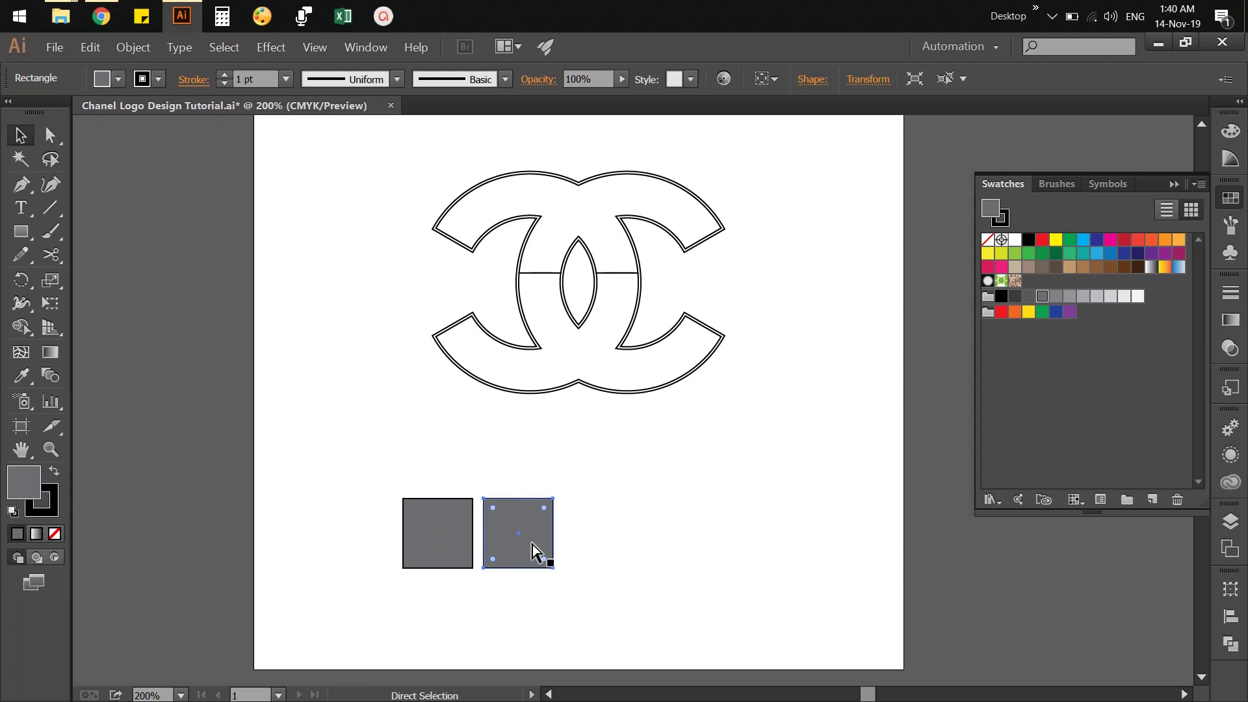
pyautogui.hotkey('ctrl', 'd')
pyautogui.hotkey('ctrl', 'd')
pyautogui.hotkey('ctrl', 'd')
pyautogui.click(607, 620)
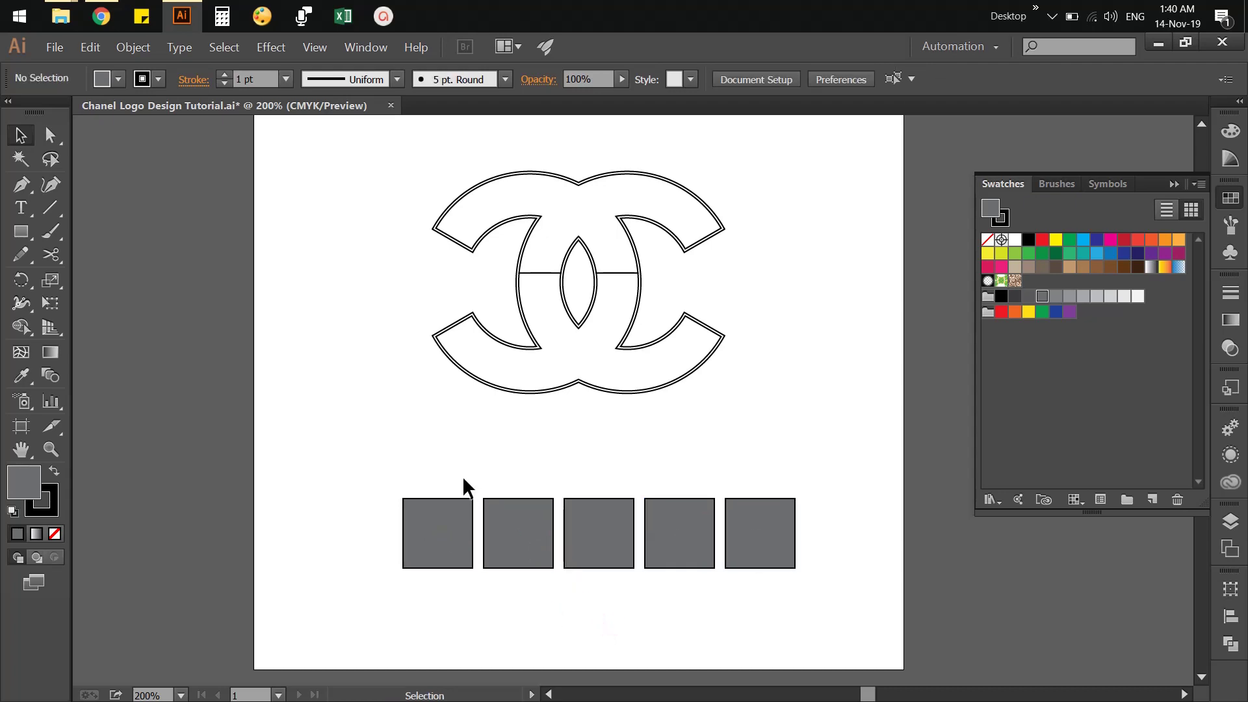
pyautogui.click(102, 17)
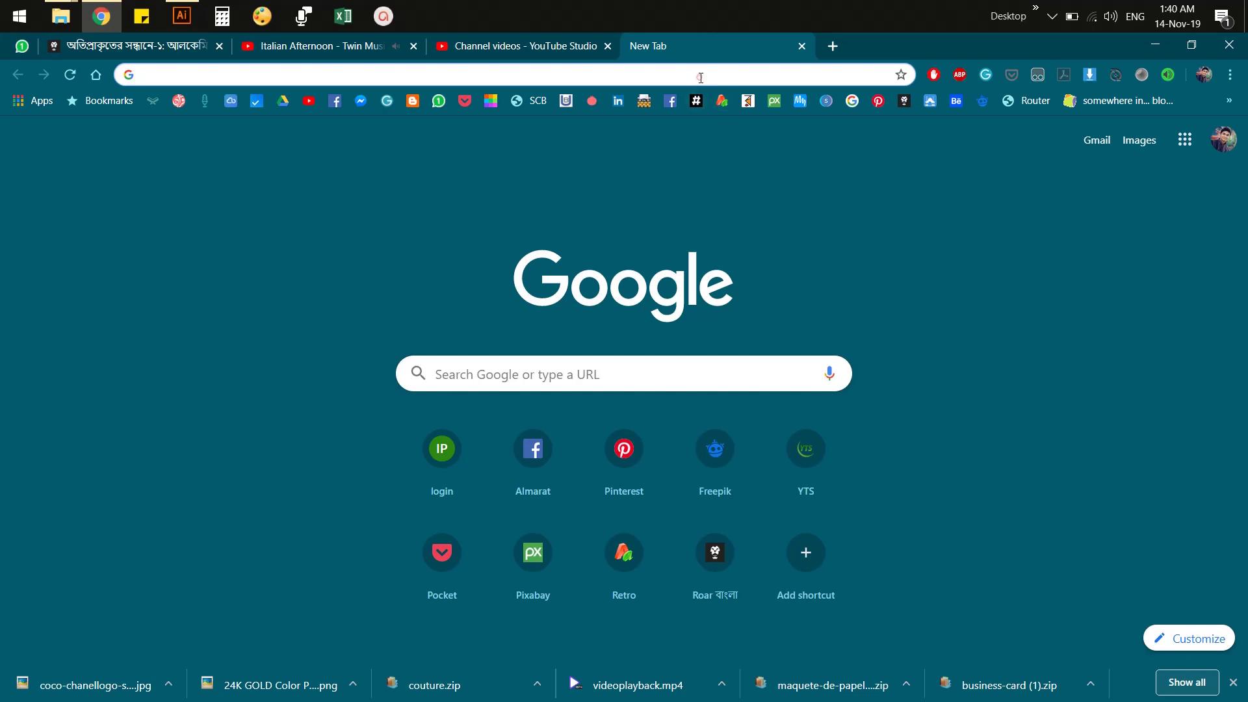
# Search for a golden color palette, open the 24K GOLD Color Palette page, and select hex a67c00.
pyautogui.click(701, 78)
pyautogui.write('golden color palette')
pyautogui.press('Return')
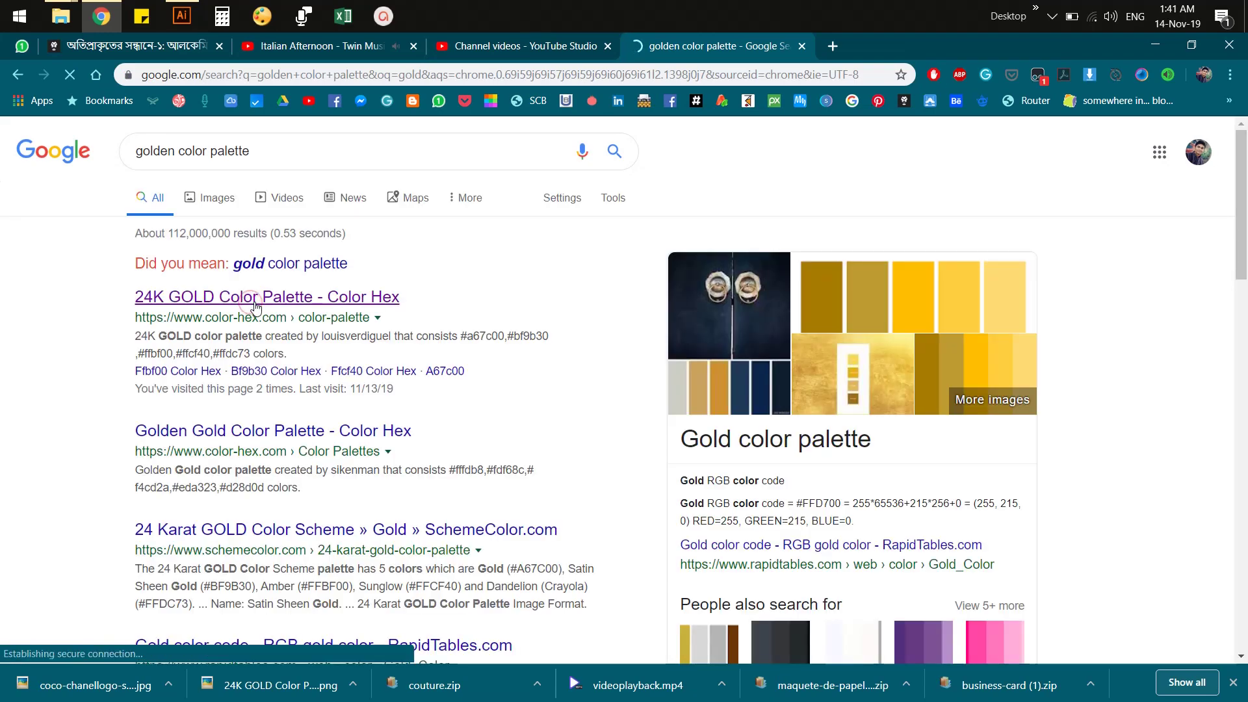
pyautogui.click(252, 307)
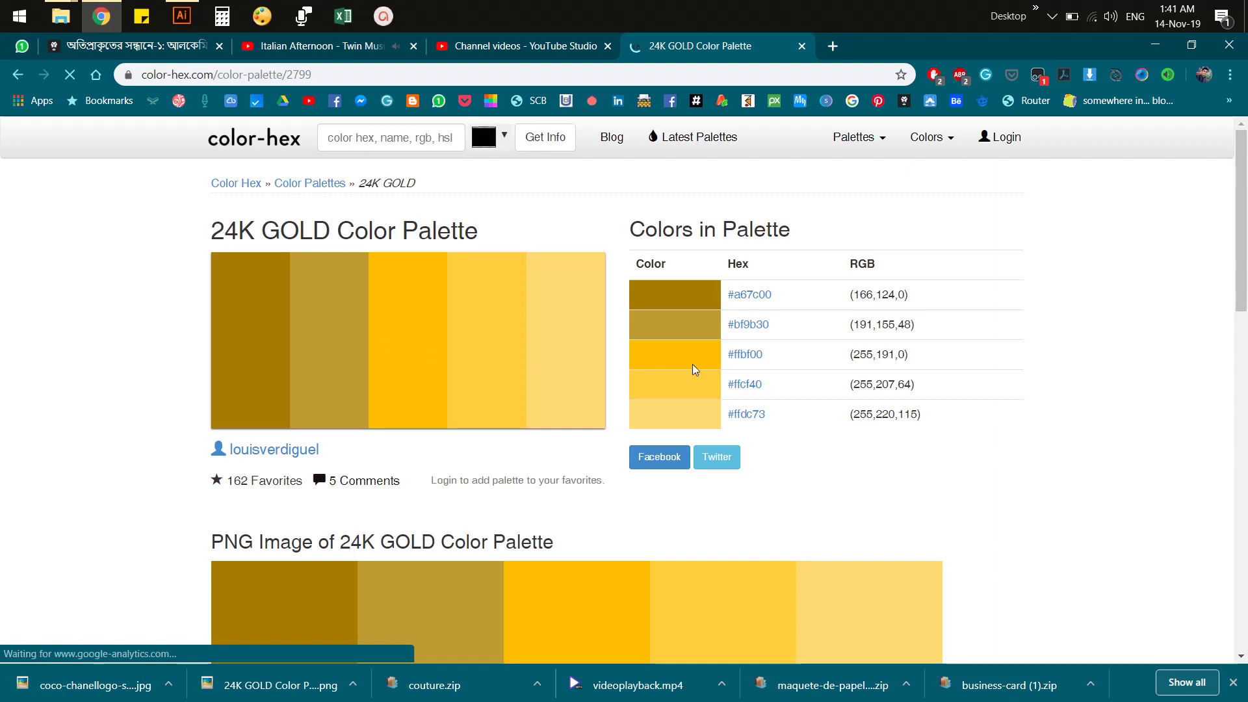
pyautogui.doubleClick(750, 297)
pyautogui.hotkey('ctrl', 'c')
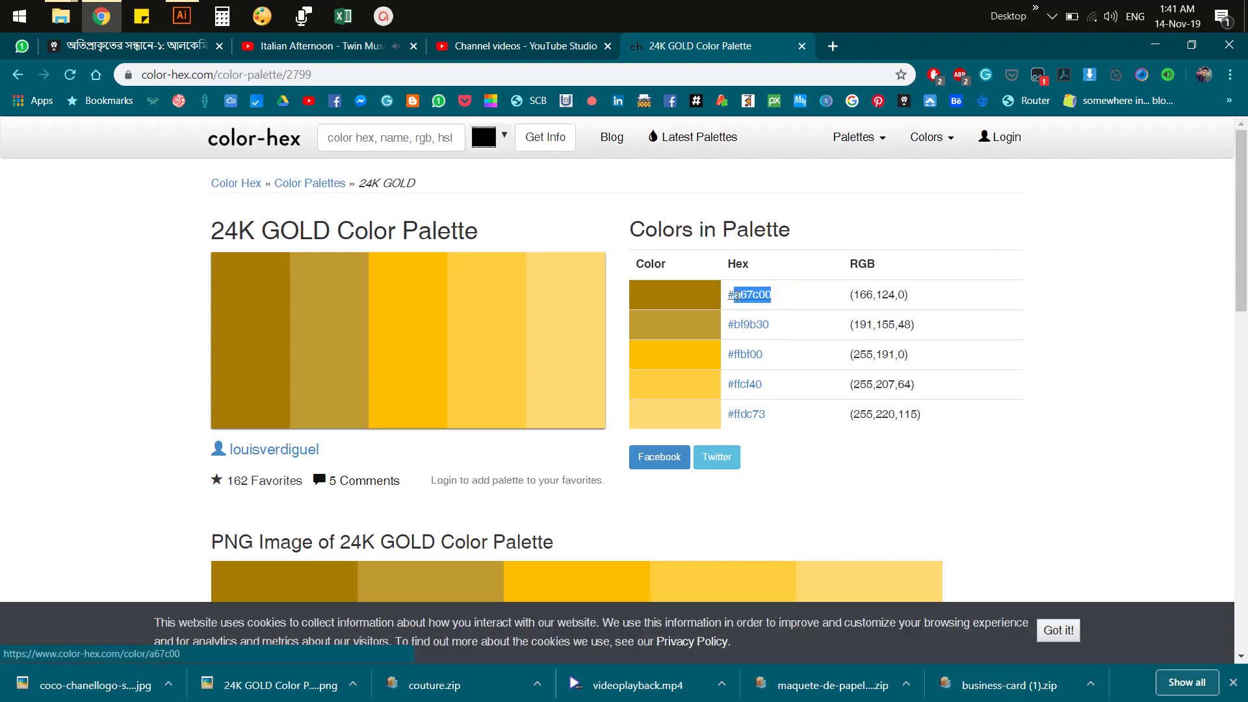
# Fill the first square with the copied gold hex a67c00.
pyautogui.hotkey('alt', 'Tab')
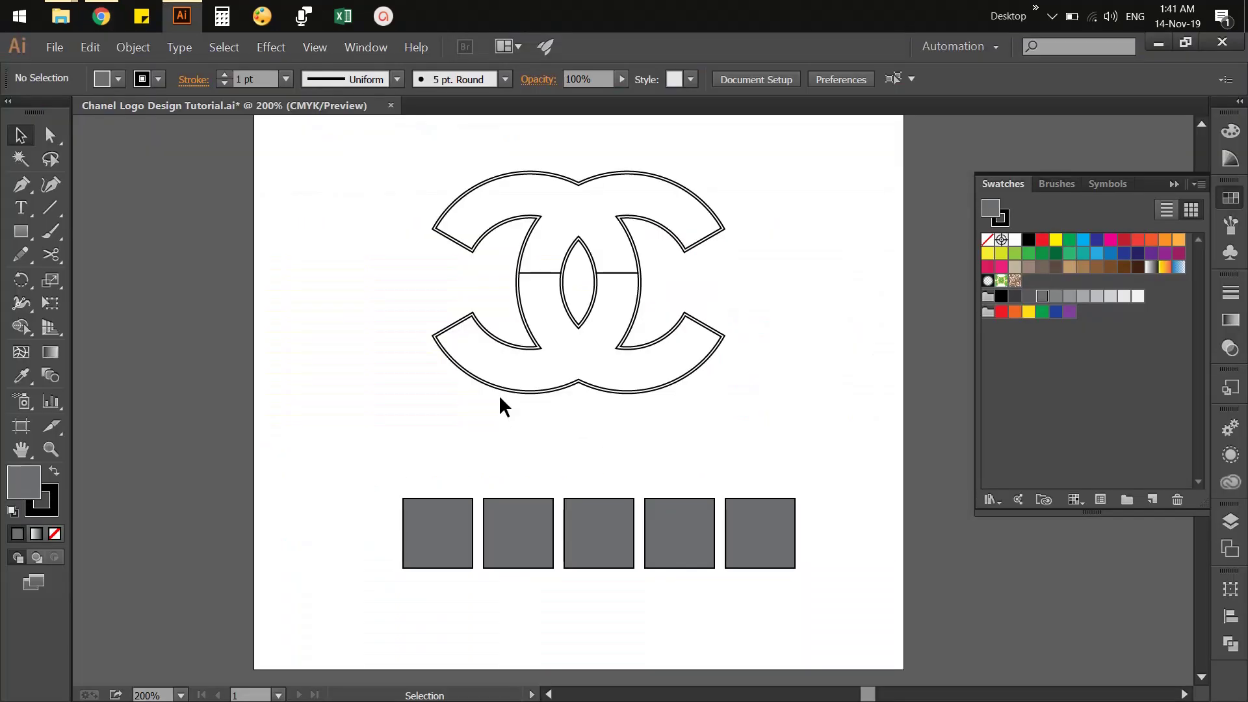
pyautogui.click(431, 513)
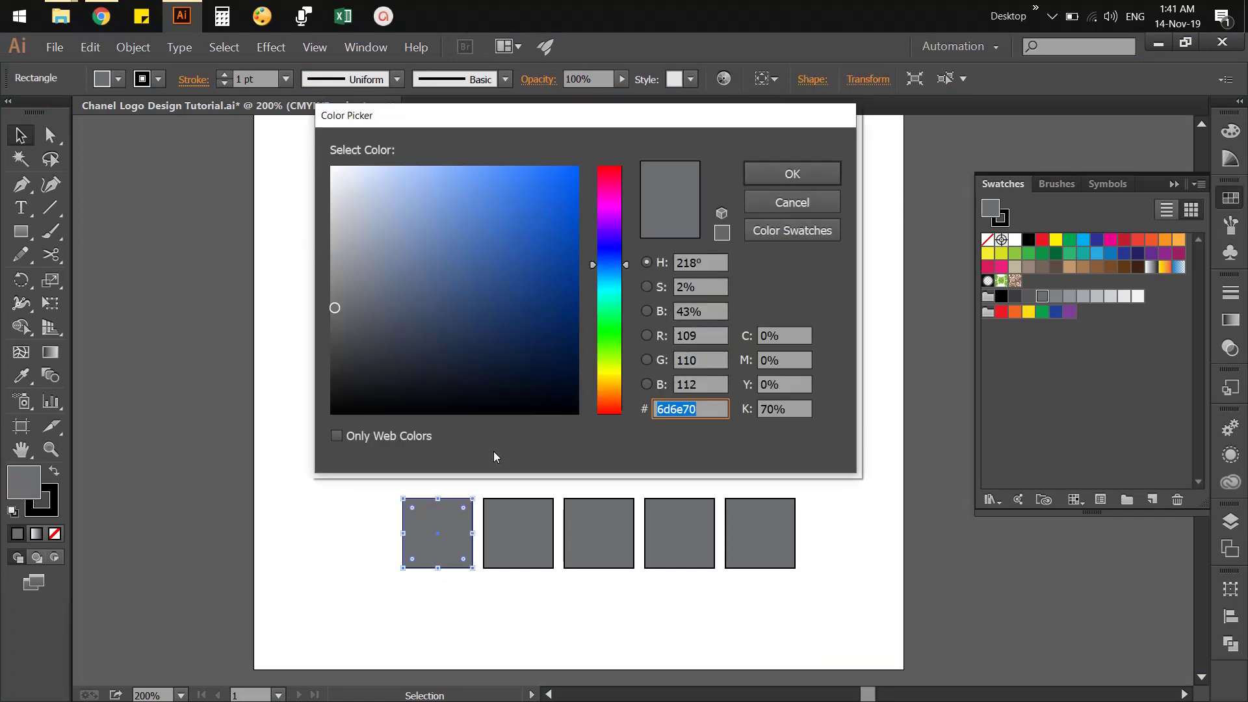
pyautogui.hotkey('ctrl', 'v')
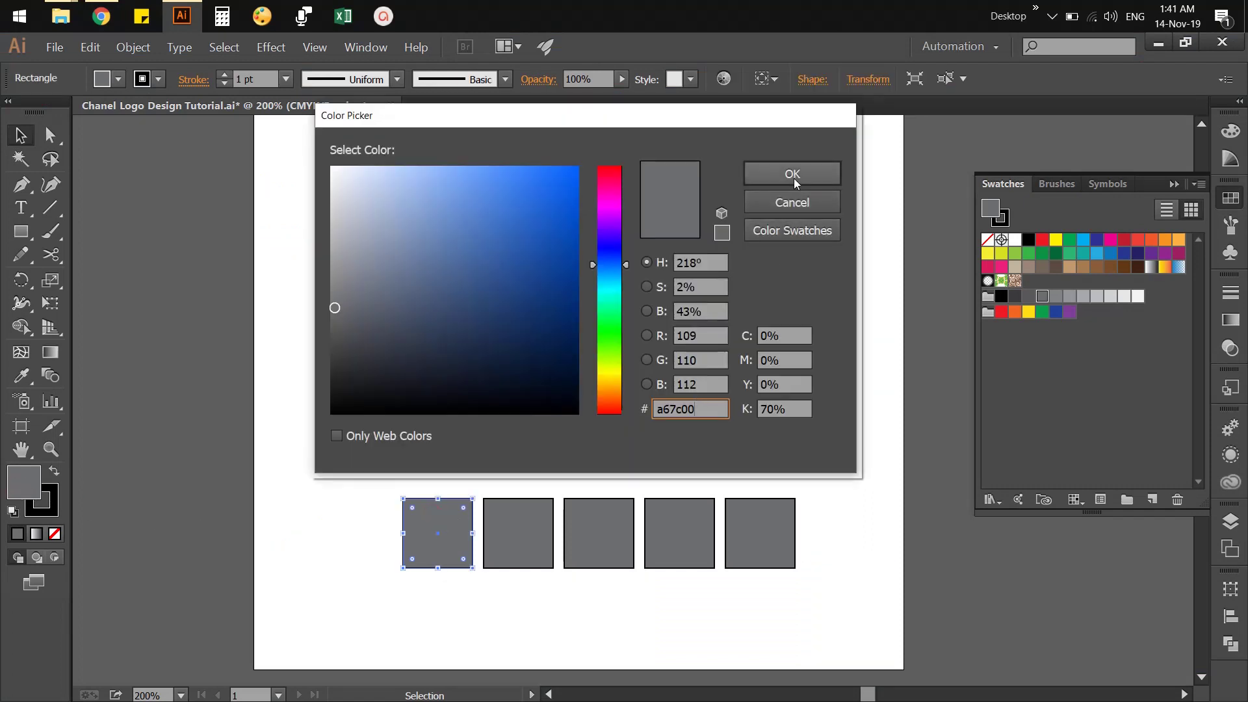
pyautogui.press('Tab')
pyautogui.click(793, 174)
# Copy bf9b30 from the palette page and fill the second square with it.
pyautogui.click(522, 510)
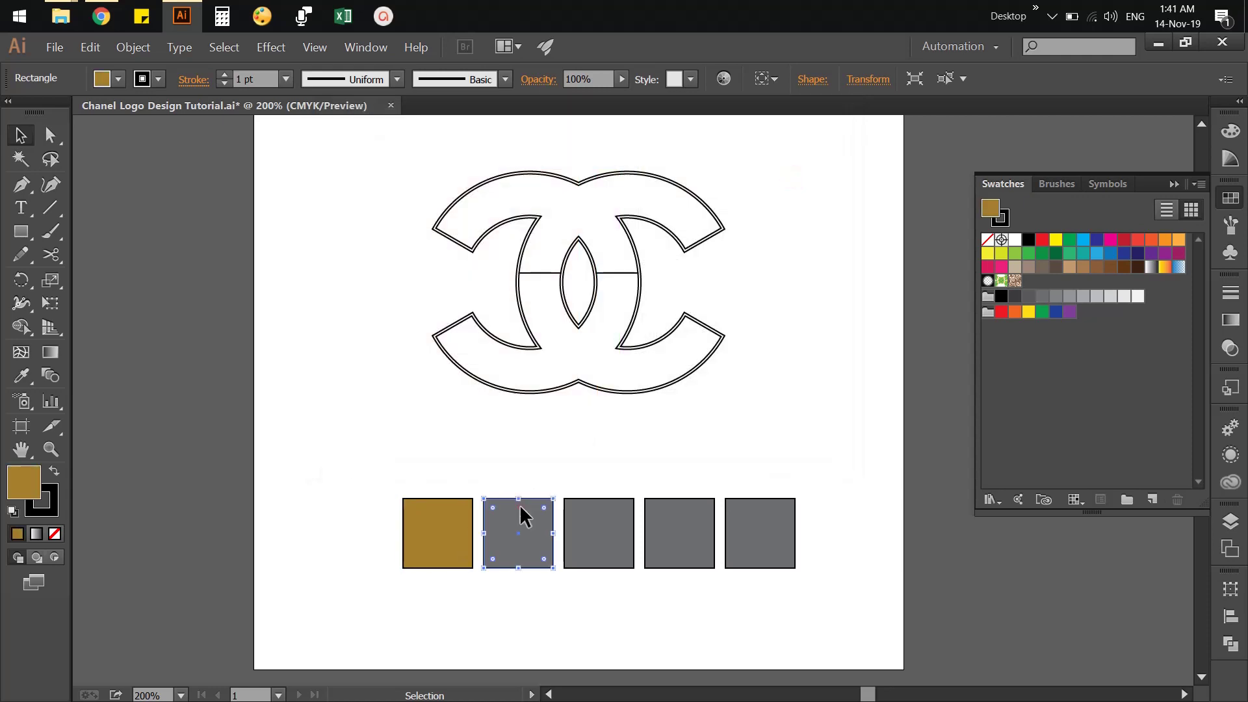
pyautogui.hotkey('alt', 'Tab')
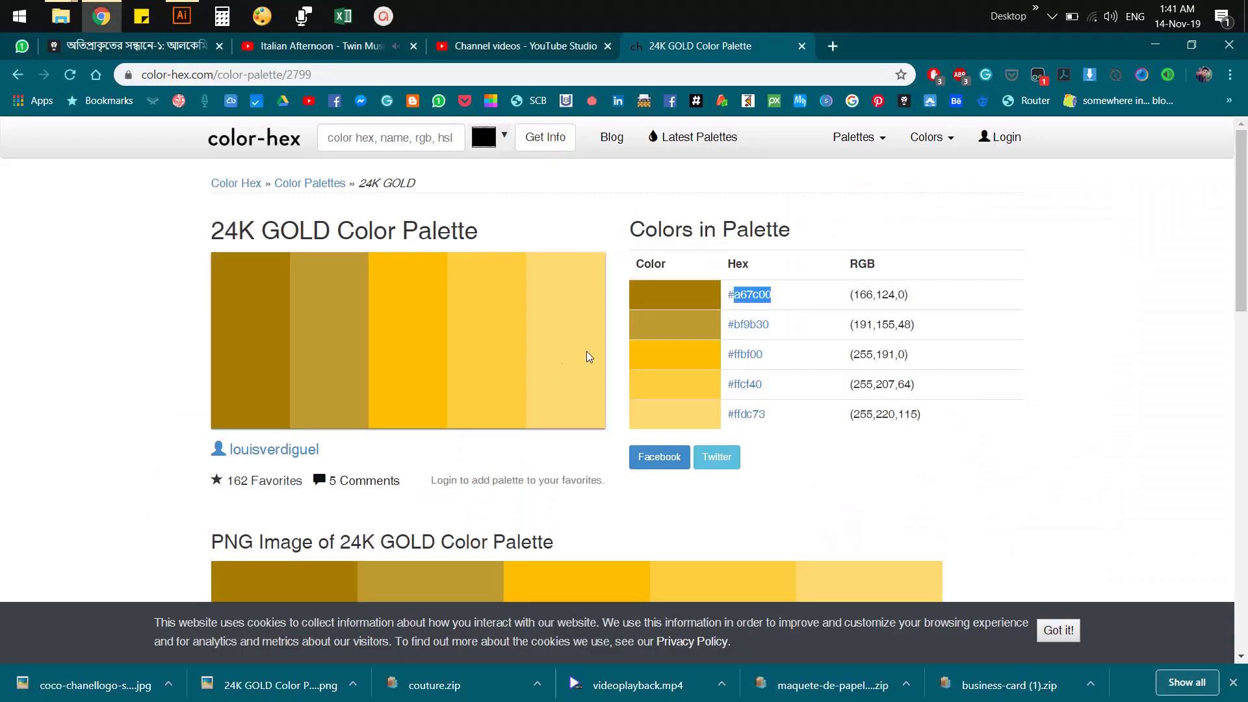
pyautogui.click(790, 324)
pyautogui.moveTo(791, 327); pyautogui.dragTo(728, 324)
pyautogui.hotkey('ctrl', 'c')
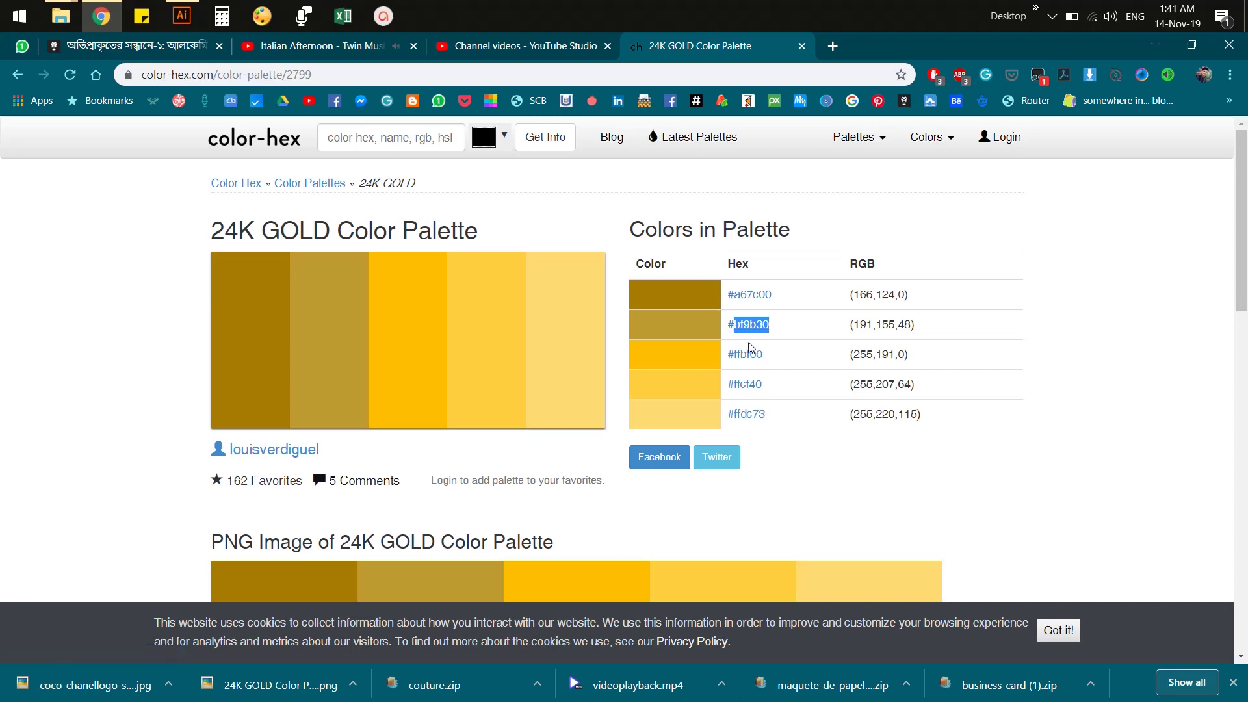
pyautogui.hotkey('alt', 'Tab')
pyautogui.doubleClick(37, 488)
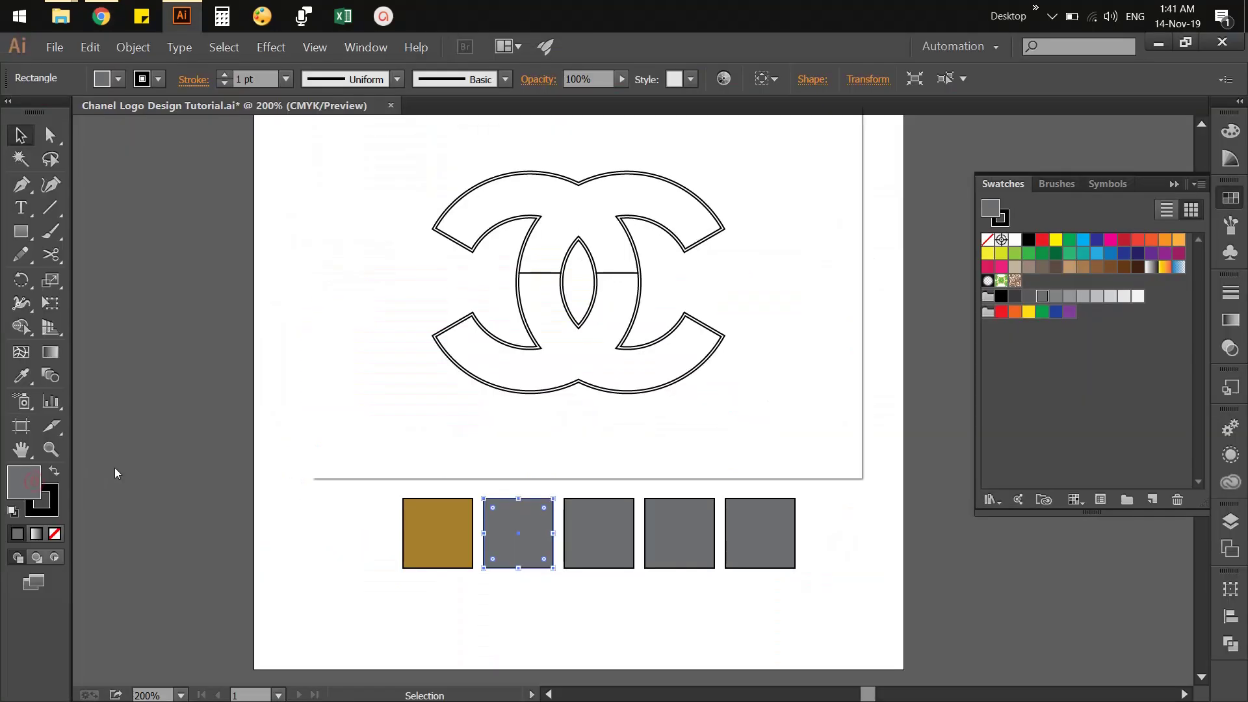
pyautogui.hotkey('ctrl', 'v')
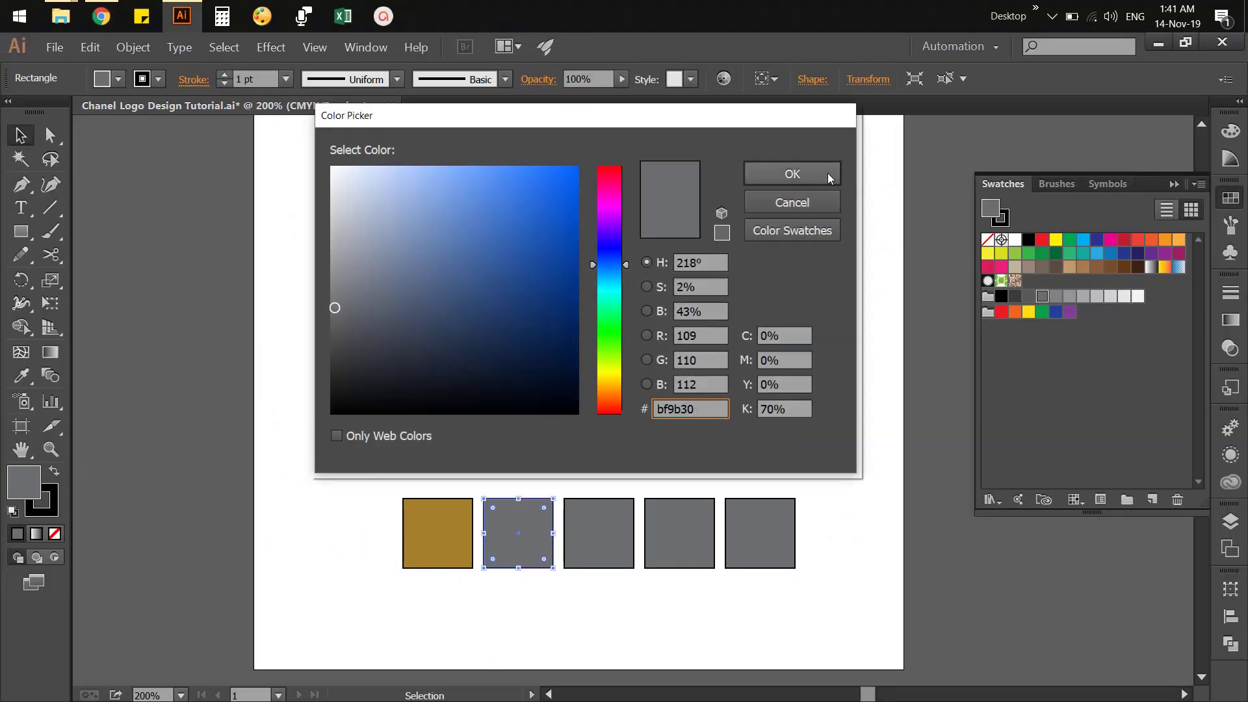
pyautogui.click(822, 178)
# Fill the third square with hex ffbf00 from the palette page.
pyautogui.click(620, 560)
pyautogui.hotkey('alt', 'Tab')
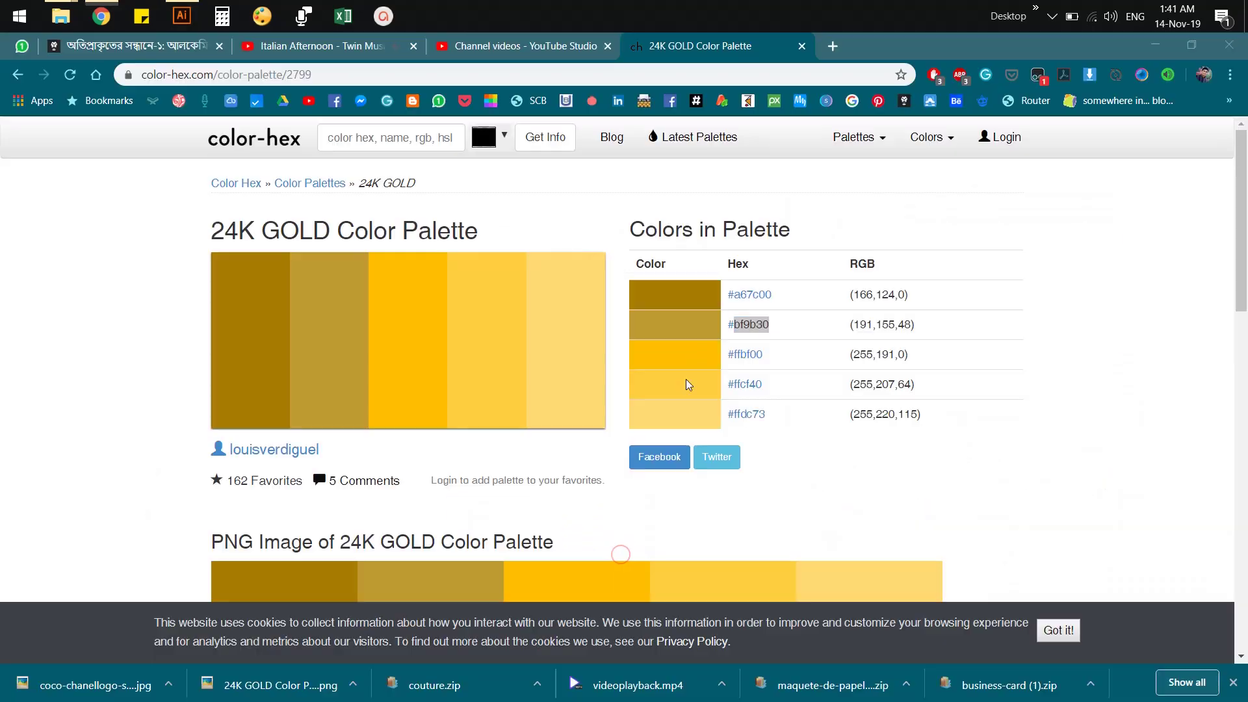
pyautogui.doubleClick(741, 354)
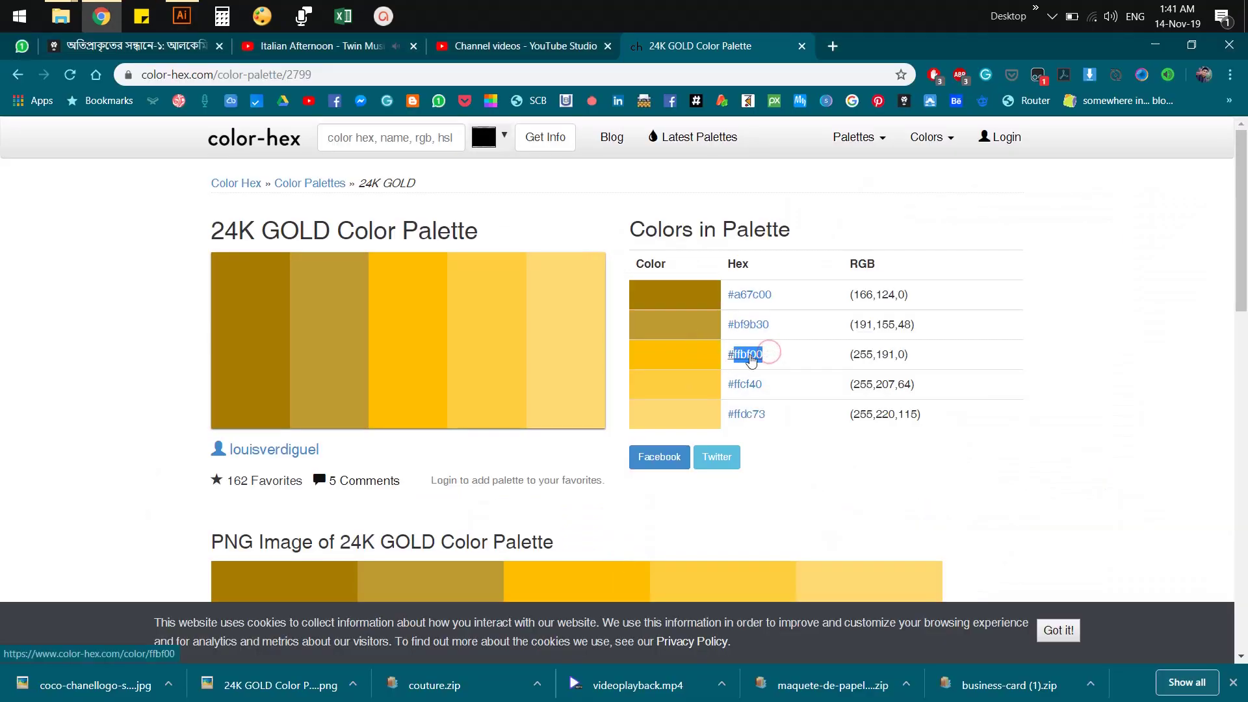
pyautogui.hotkey('alt', 'Tab')
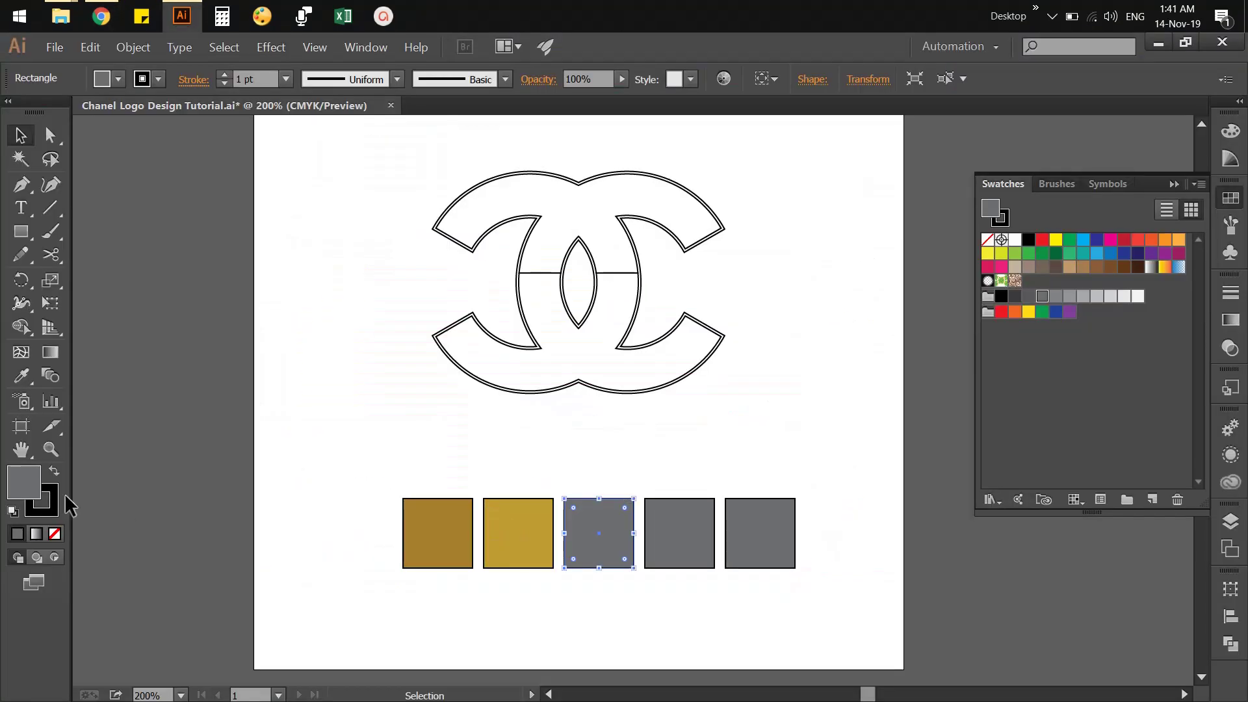
pyautogui.doubleClick(26, 490)
pyautogui.hotkey('ctrl', 'v')
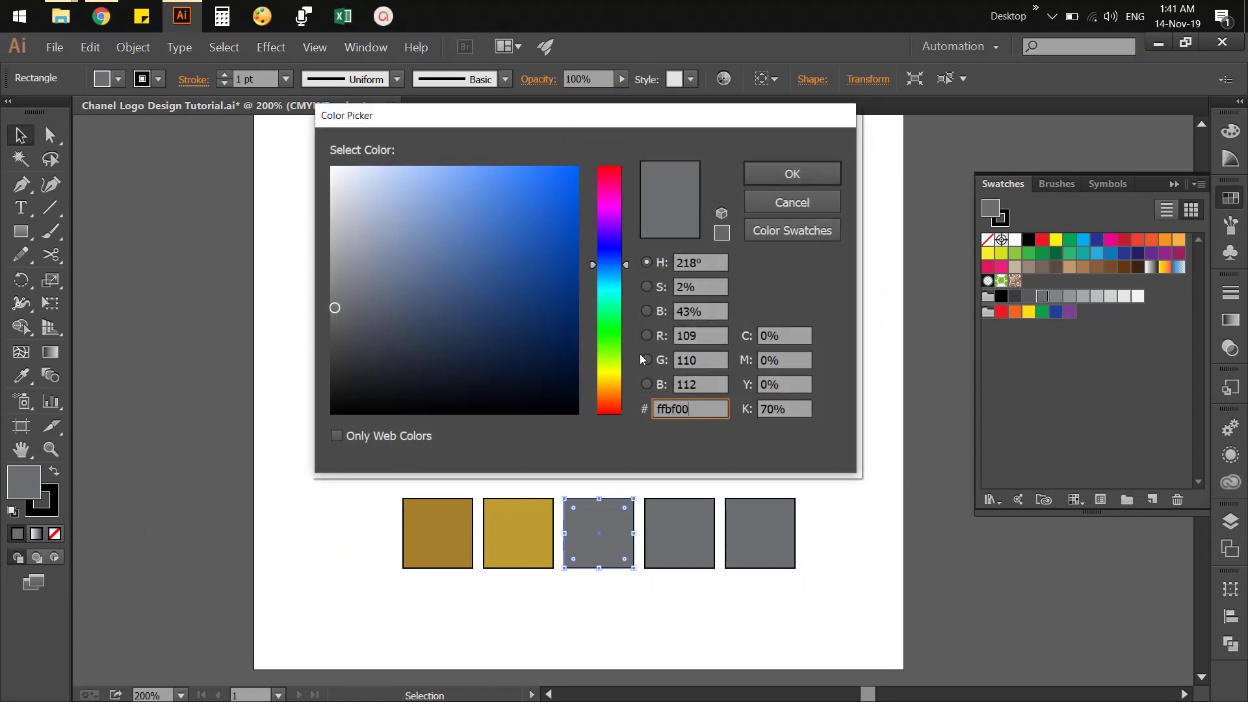
pyautogui.click(820, 180)
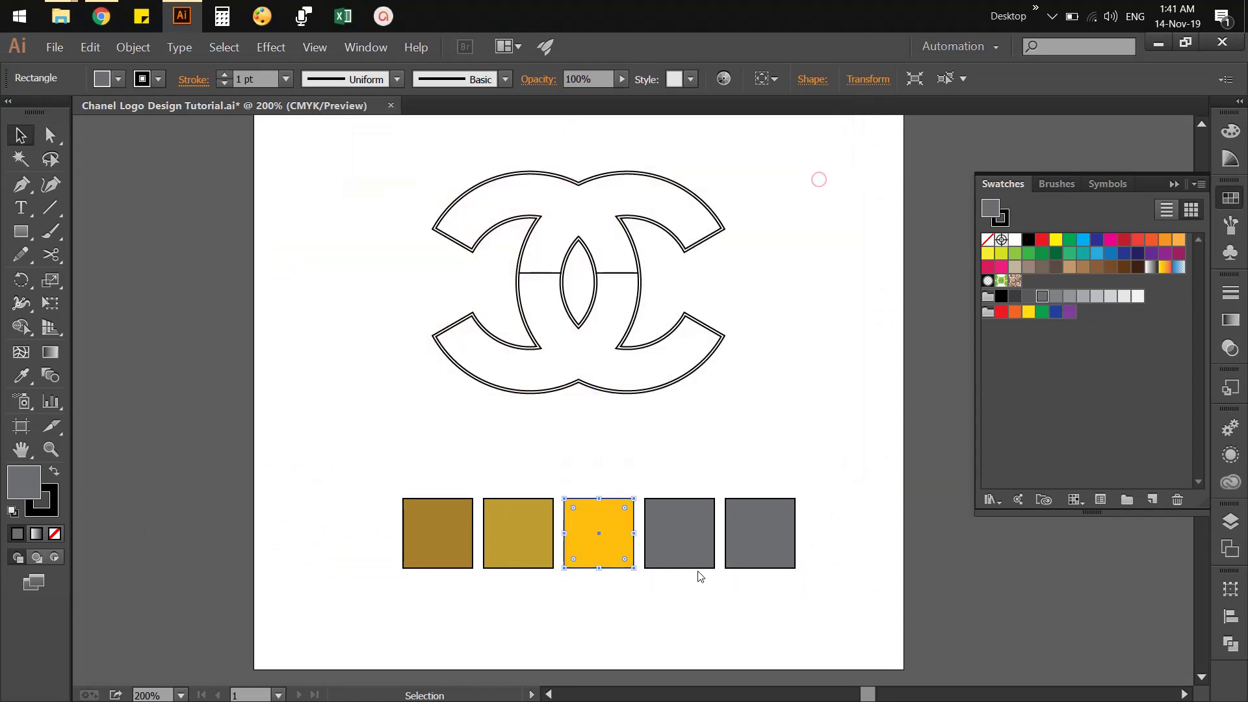
# Fill the fourth square with hex ffcf40.
pyautogui.click(684, 537)
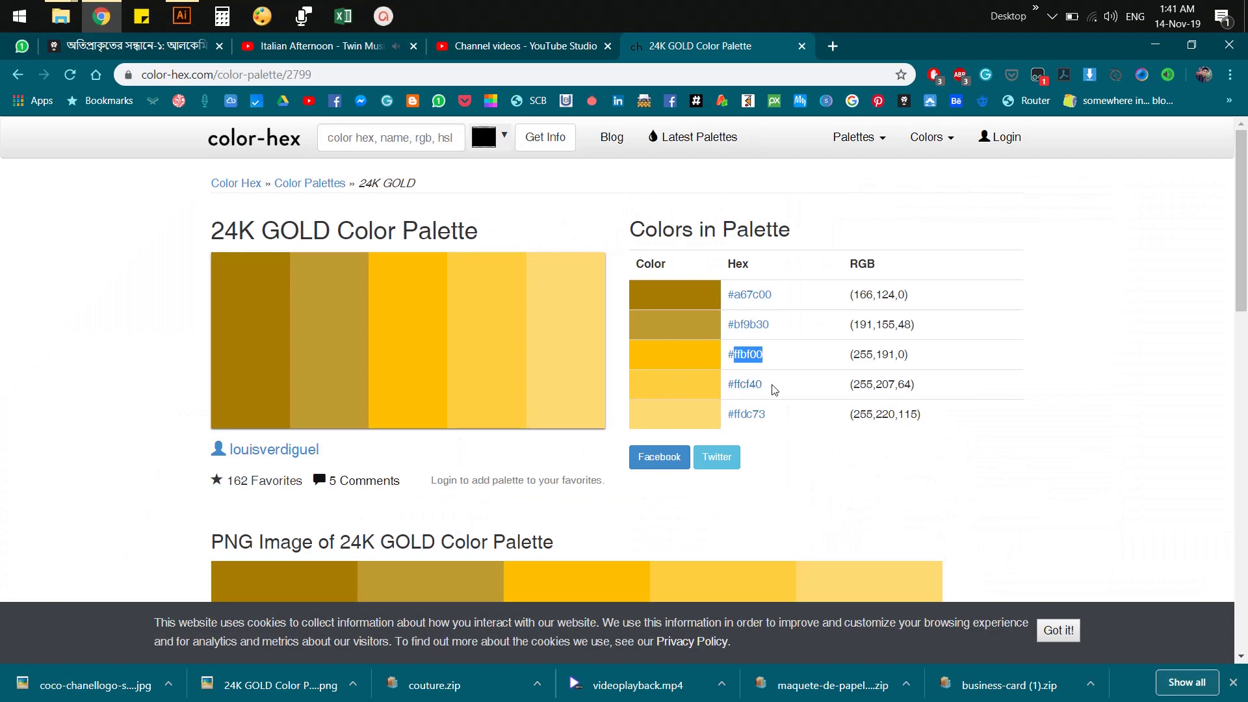
pyautogui.doubleClick(751, 384)
pyautogui.hotkey('alt', 'Tab')
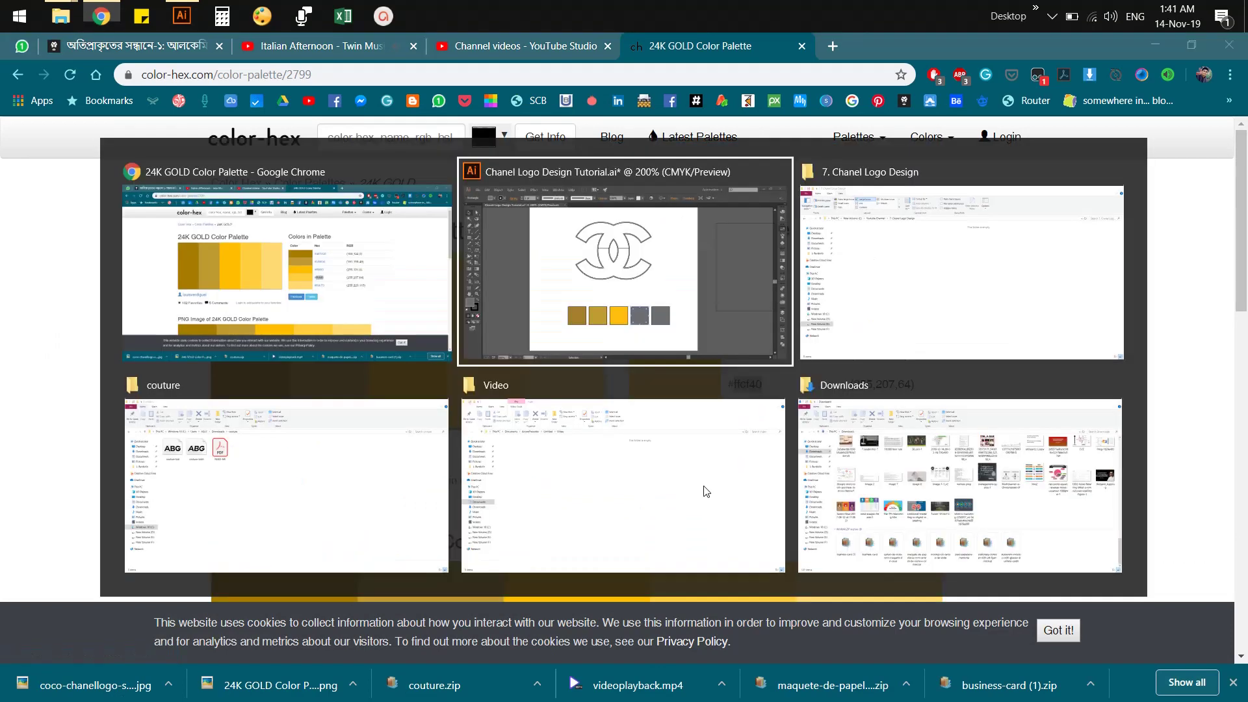
pyautogui.doubleClick(28, 492)
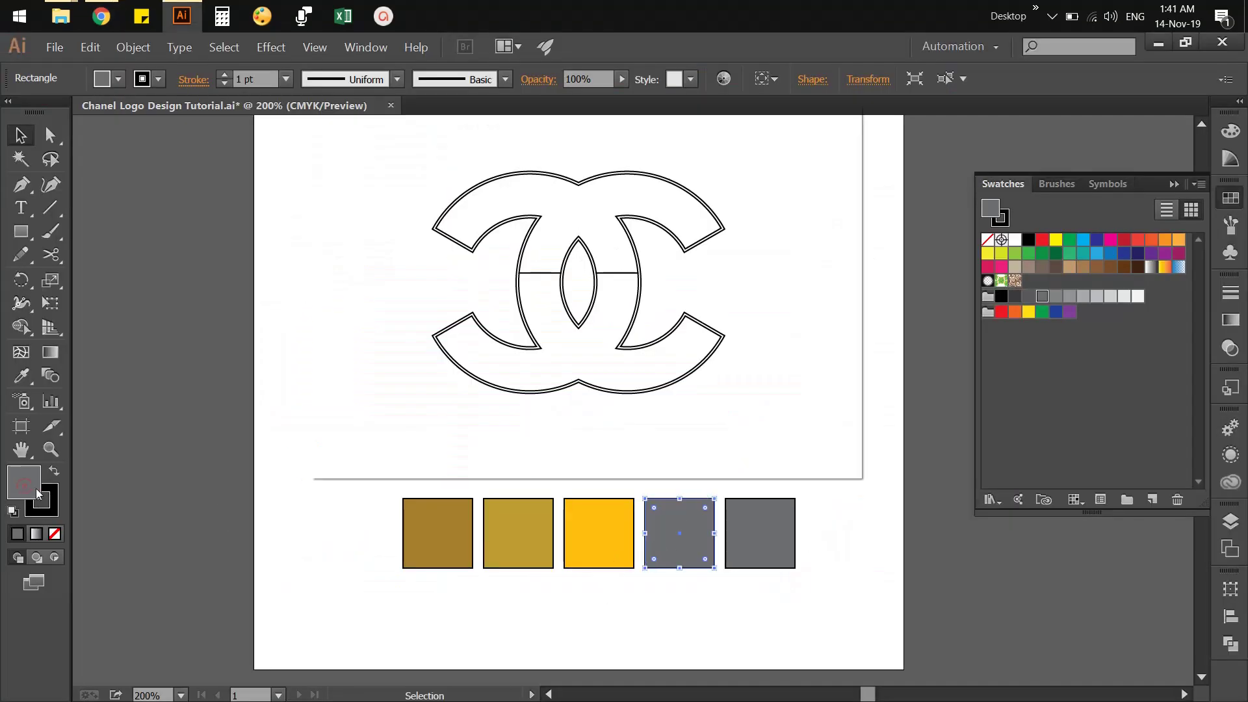
pyautogui.hotkey('ctrl', 'v')
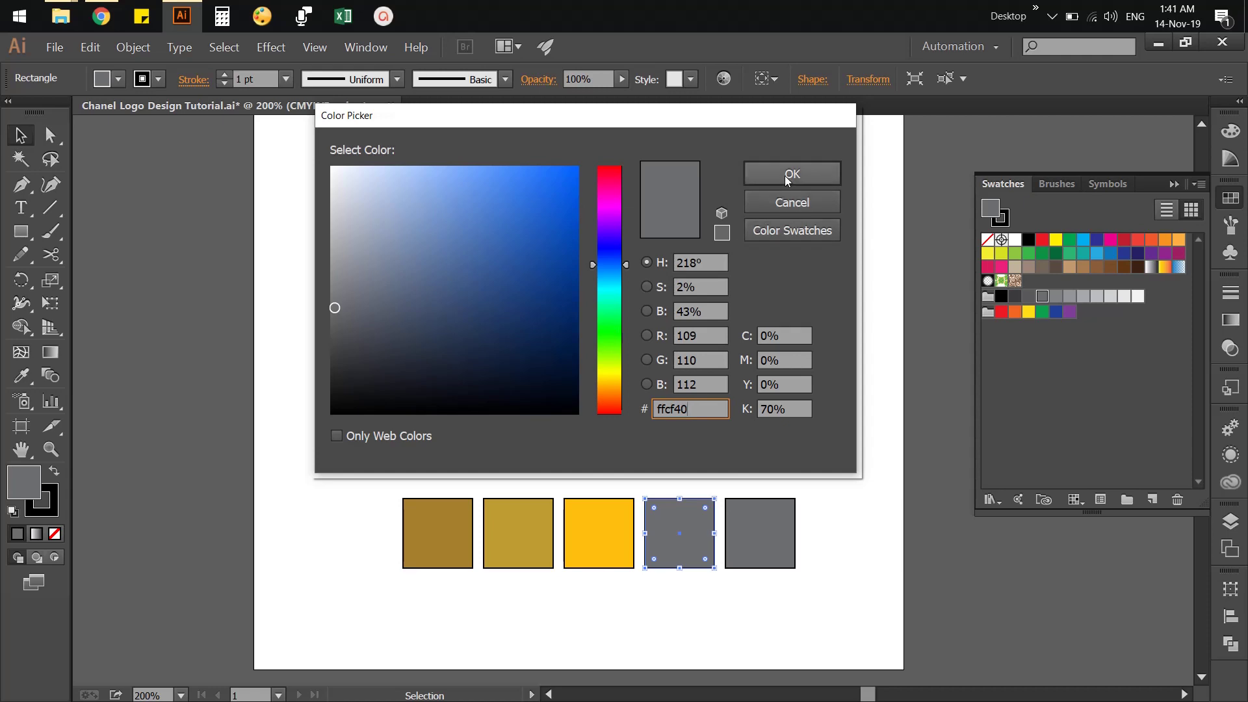
pyautogui.click(792, 173)
# Fill the last square with hex ffdc73, then select all five squares.
pyautogui.click(749, 518)
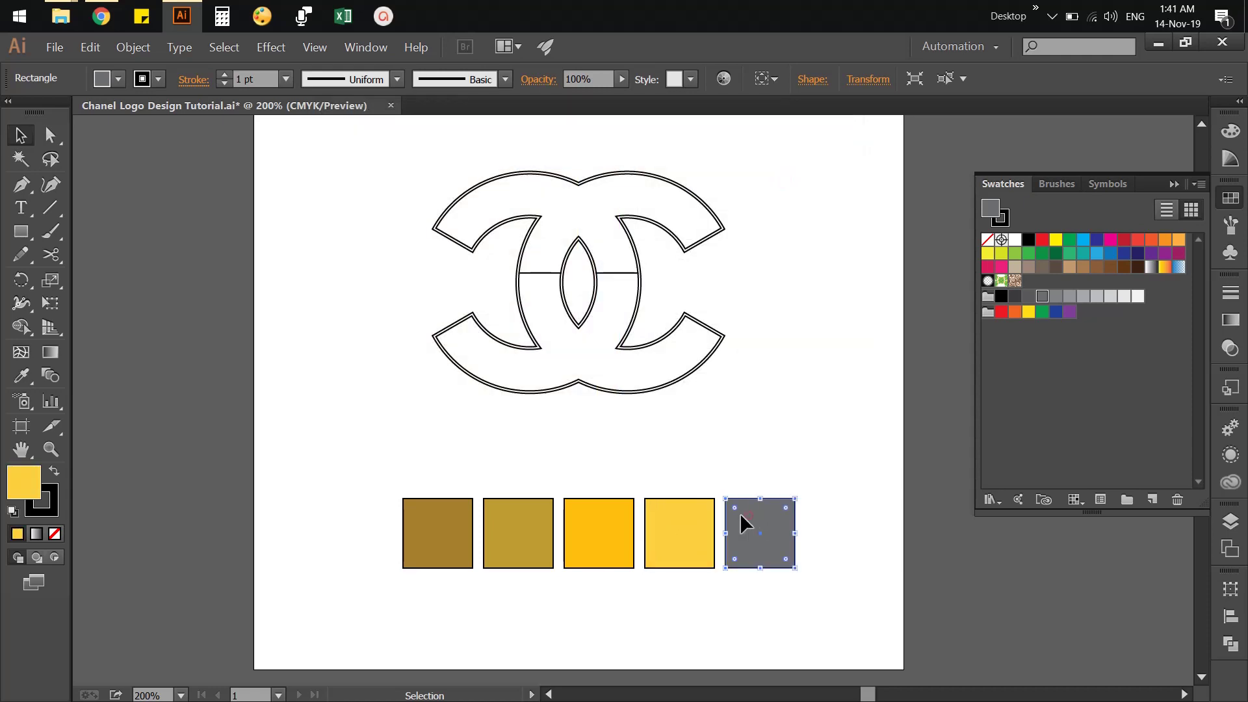
pyautogui.hotkey('alt', 'Tab')
pyautogui.doubleClick(748, 414)
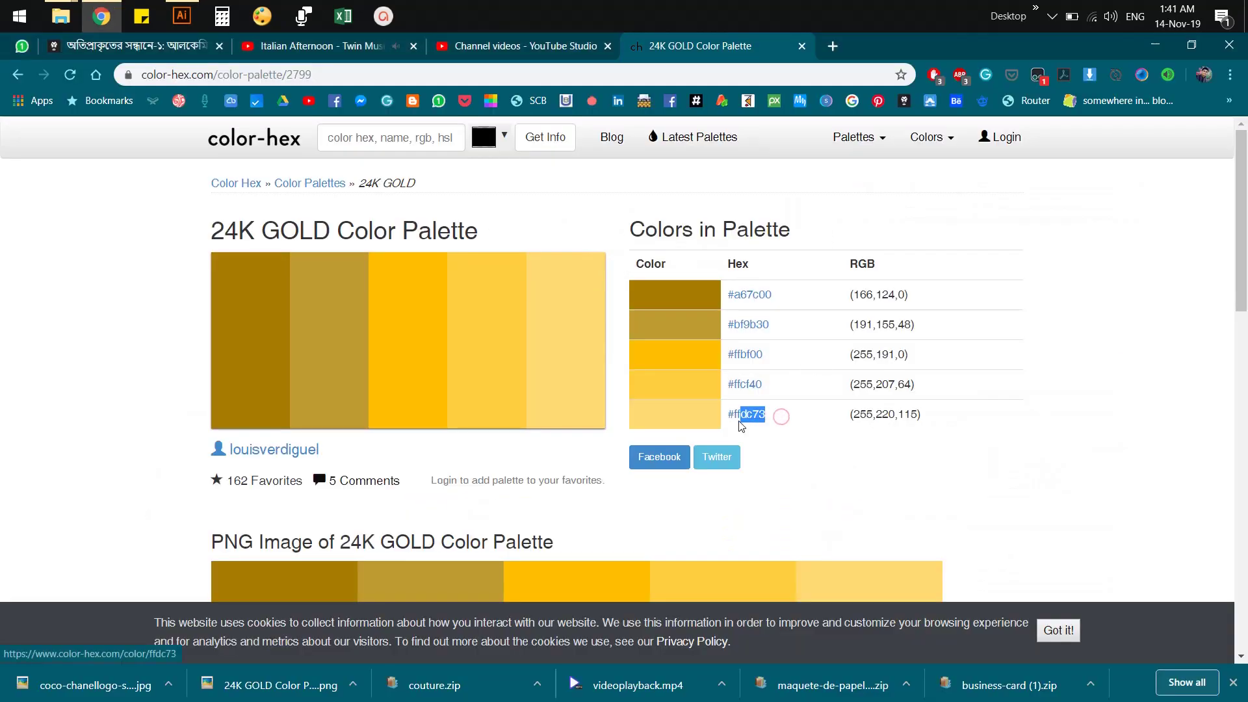
pyautogui.hotkey('ctrl', 'c')
pyautogui.hotkey('alt', 'Tab')
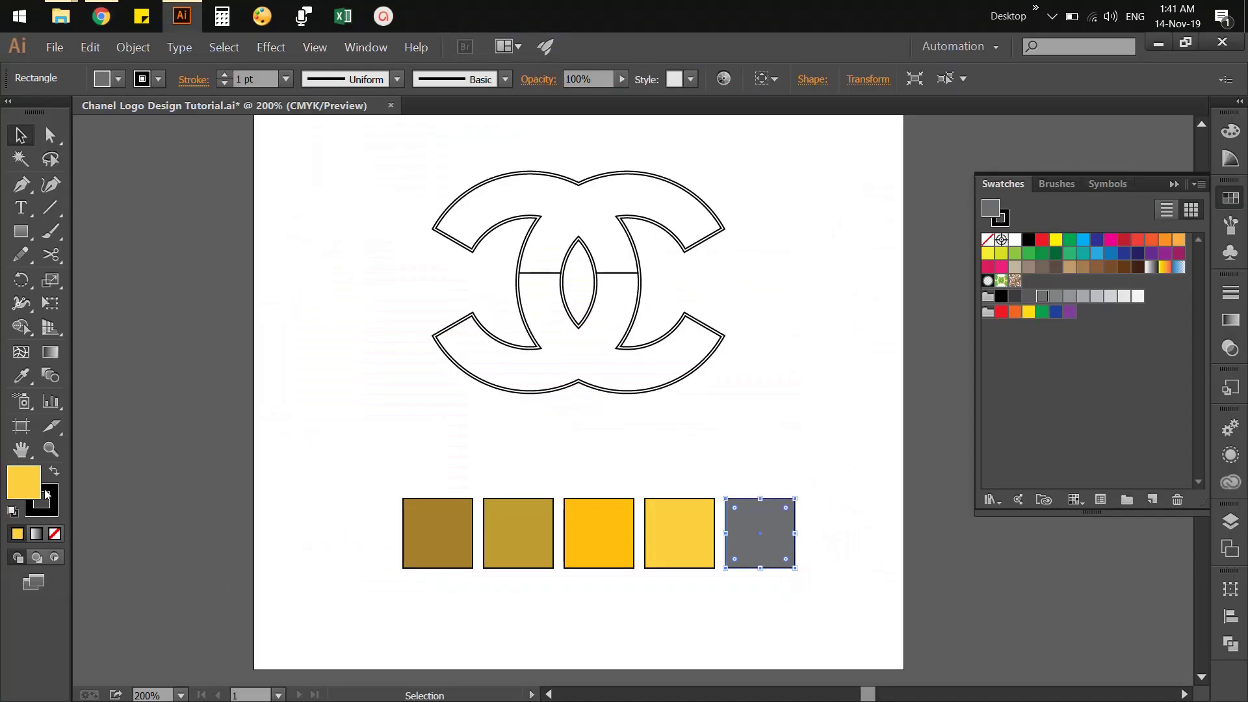
pyautogui.doubleClick(24, 483)
pyautogui.hotkey('ctrl', 'v')
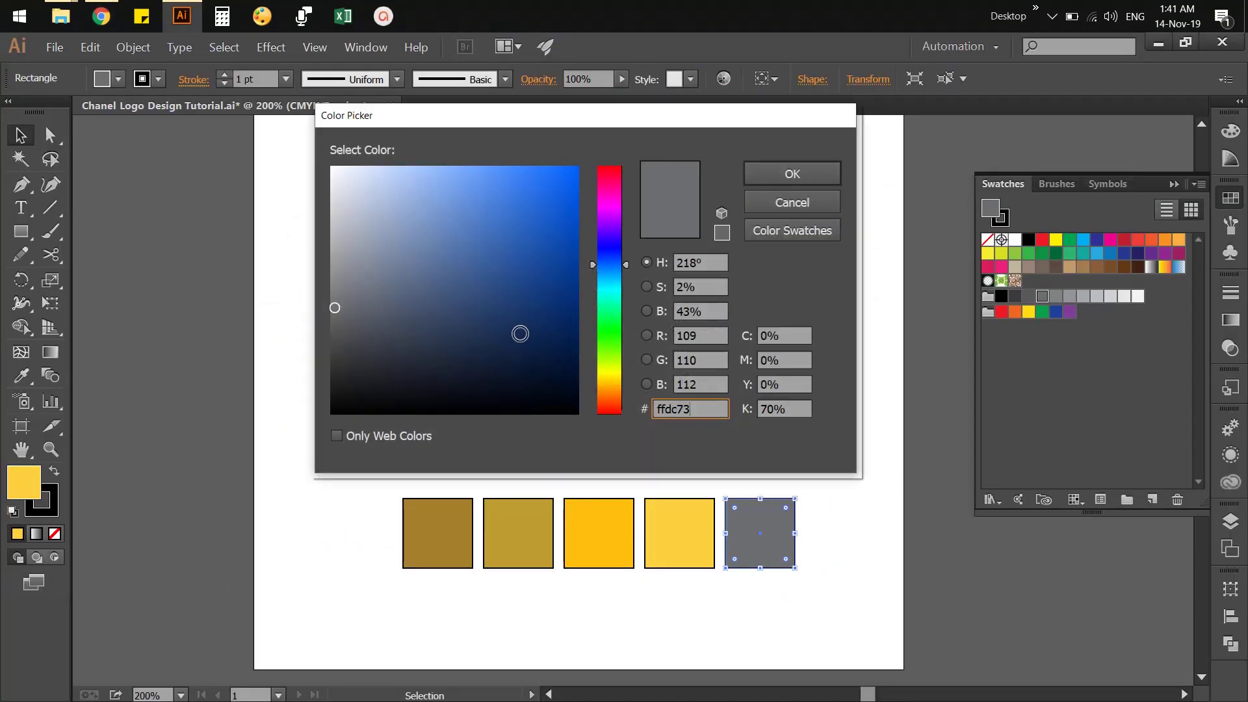
pyautogui.press('Tab')
pyautogui.press('Return')
pyautogui.moveTo(331, 470)
pyautogui.mouseDown()
pyautogui.moveTo(351, 488)
pyautogui.moveTo(856, 624)
pyautogui.mouseUp()
# Set the five squares' stroke to None and reselect them.
pyautogui.click(1230, 131)
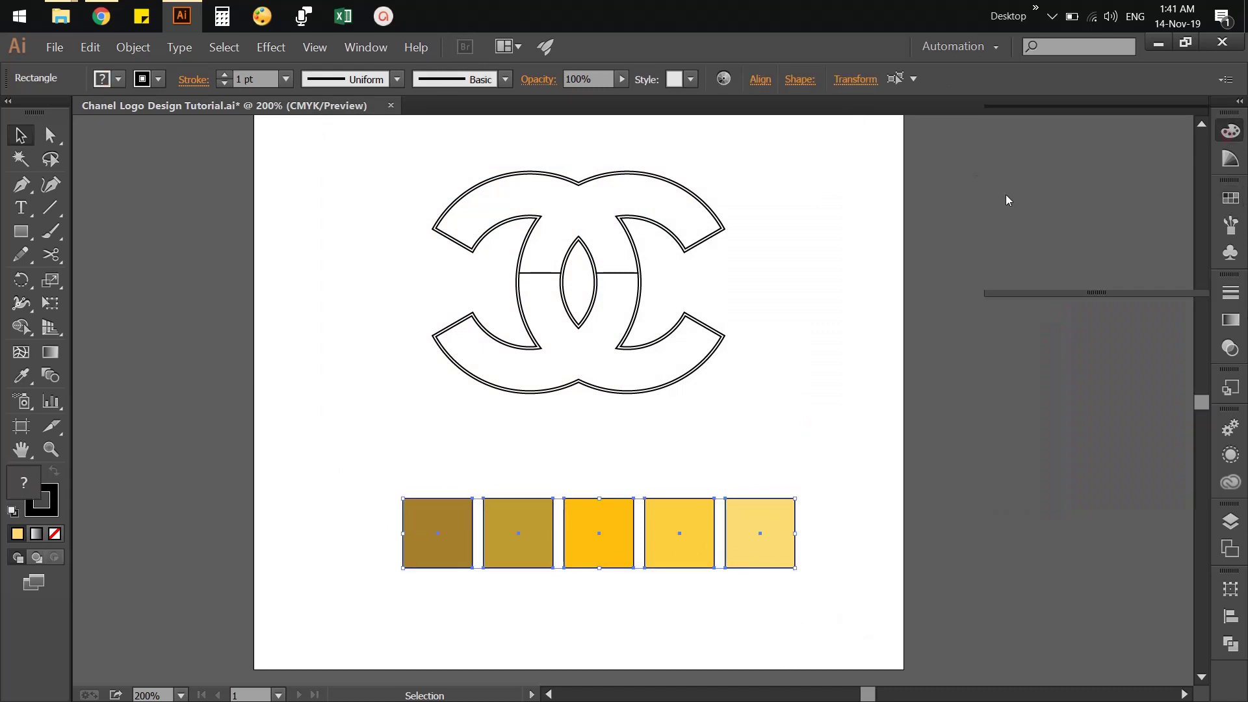
pyautogui.click(997, 243)
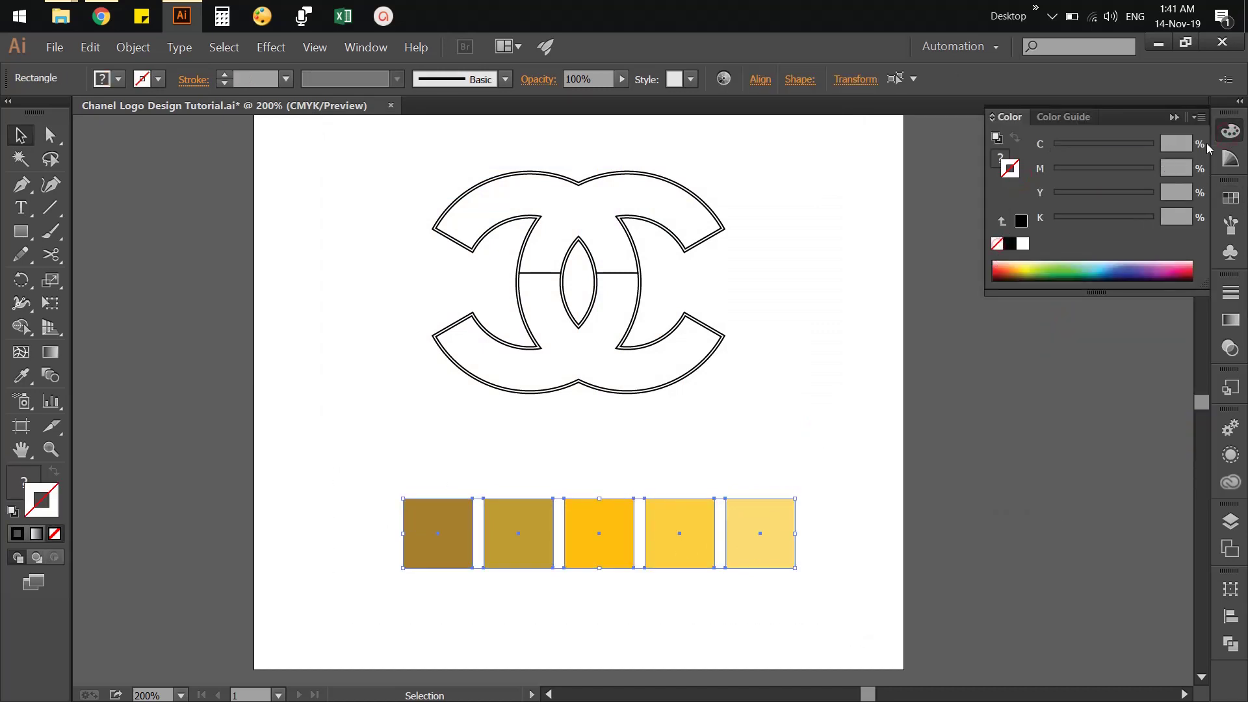
pyautogui.click(976, 293)
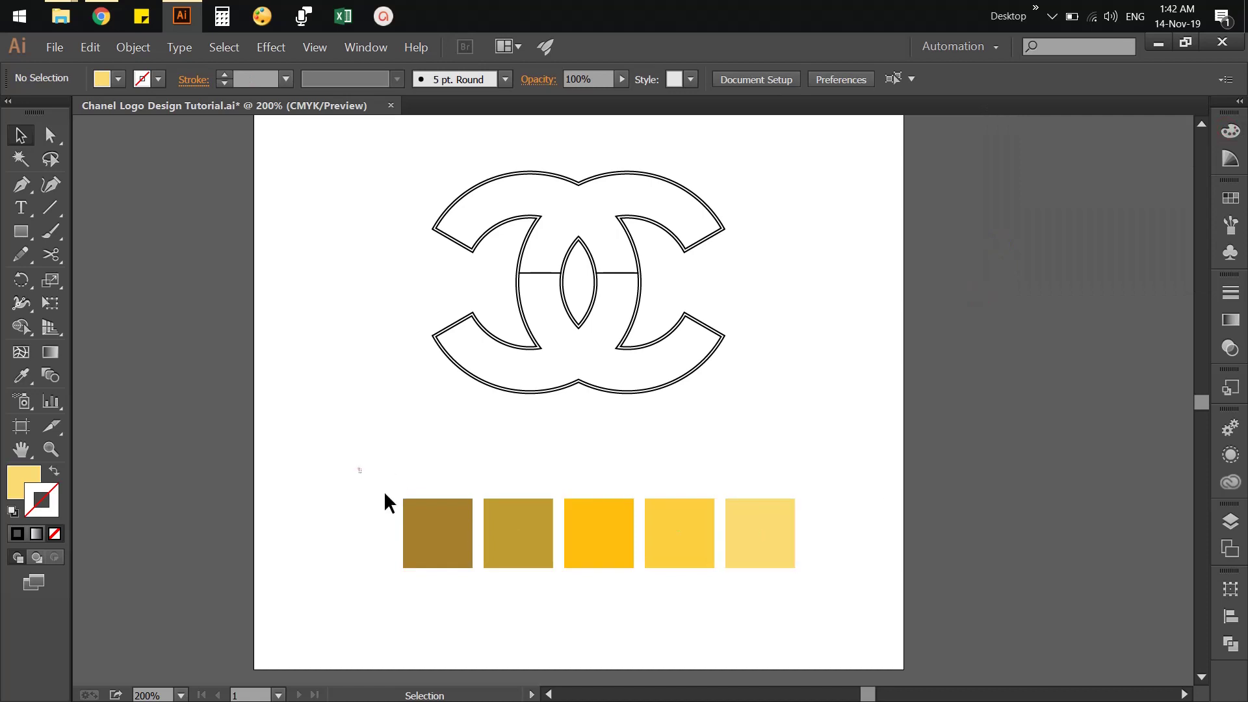
pyautogui.moveTo(360, 470); pyautogui.dragTo(827, 605)
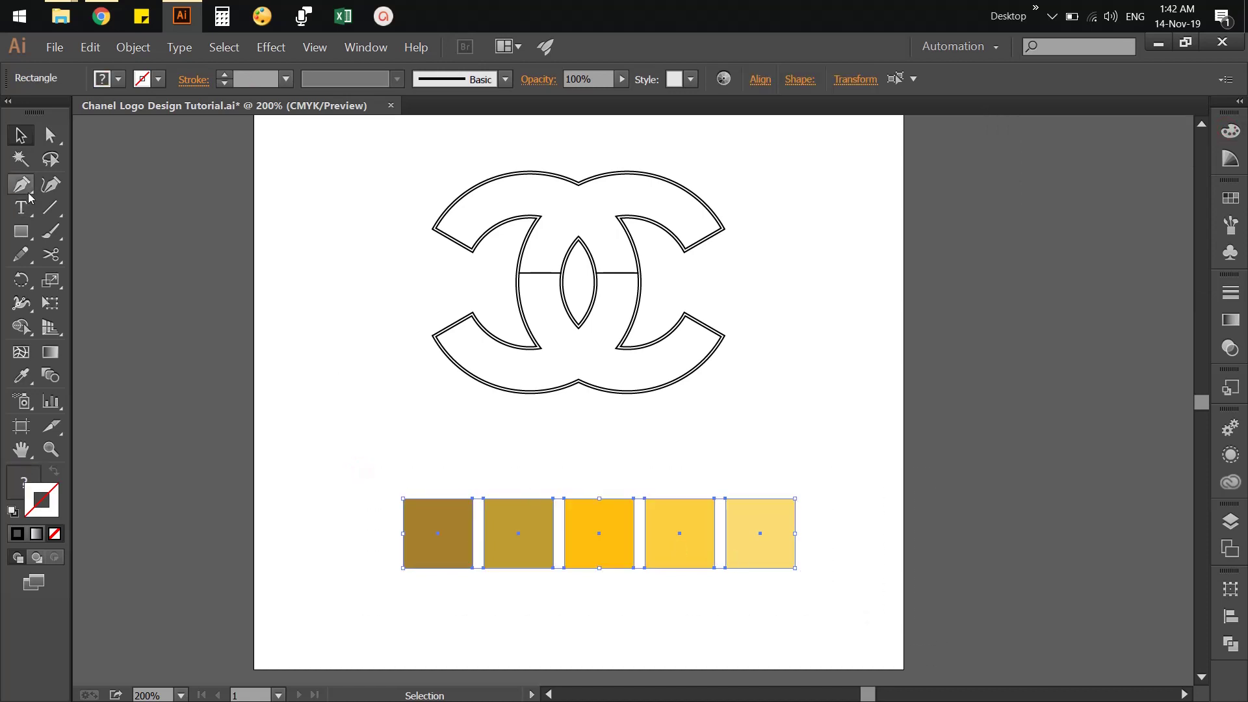
# Save the five gold colours as a new colour group in the Swatches panel.
pyautogui.click(1231, 320)
pyautogui.click(1231, 198)
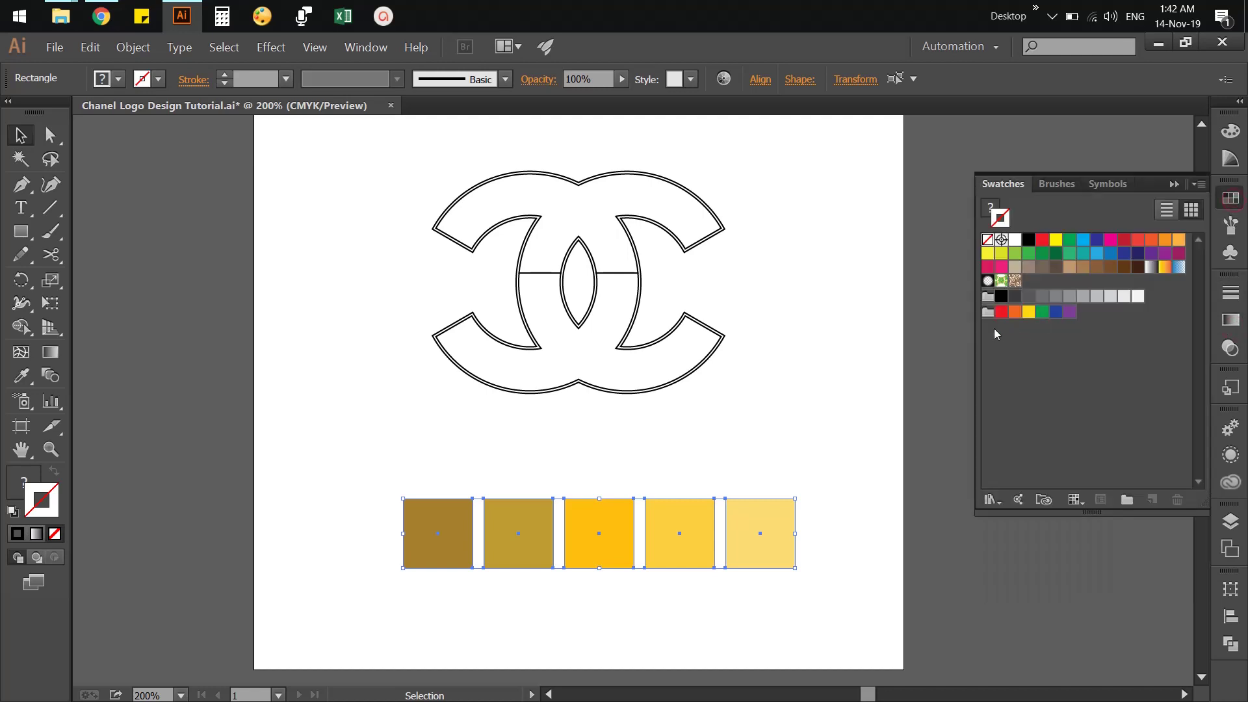
pyautogui.click(1044, 499)
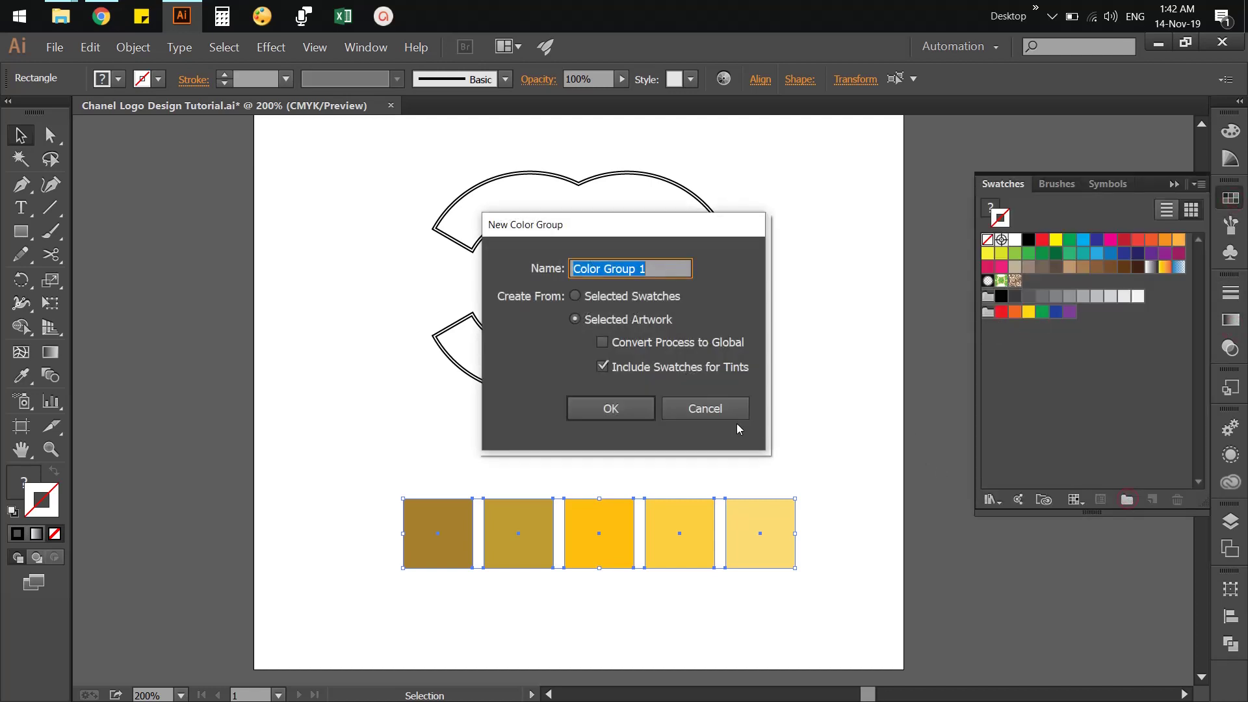
pyautogui.click(599, 409)
pyautogui.click(844, 444)
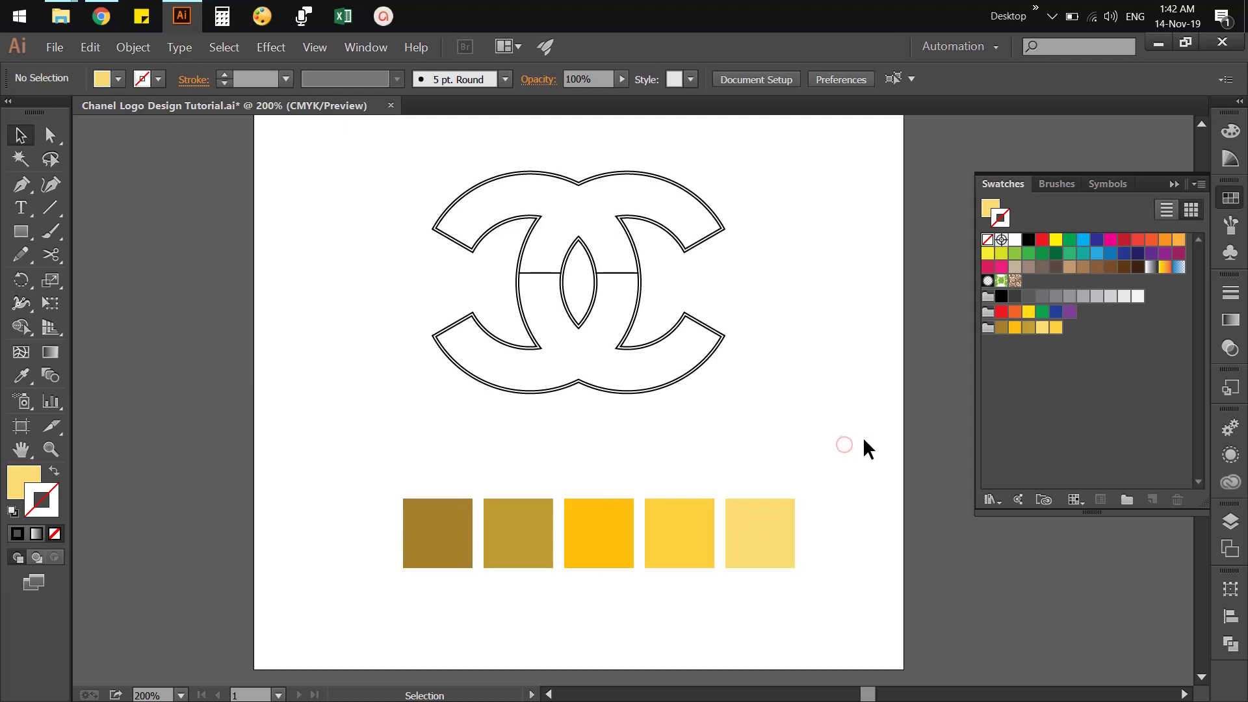
pyautogui.click(1239, 198)
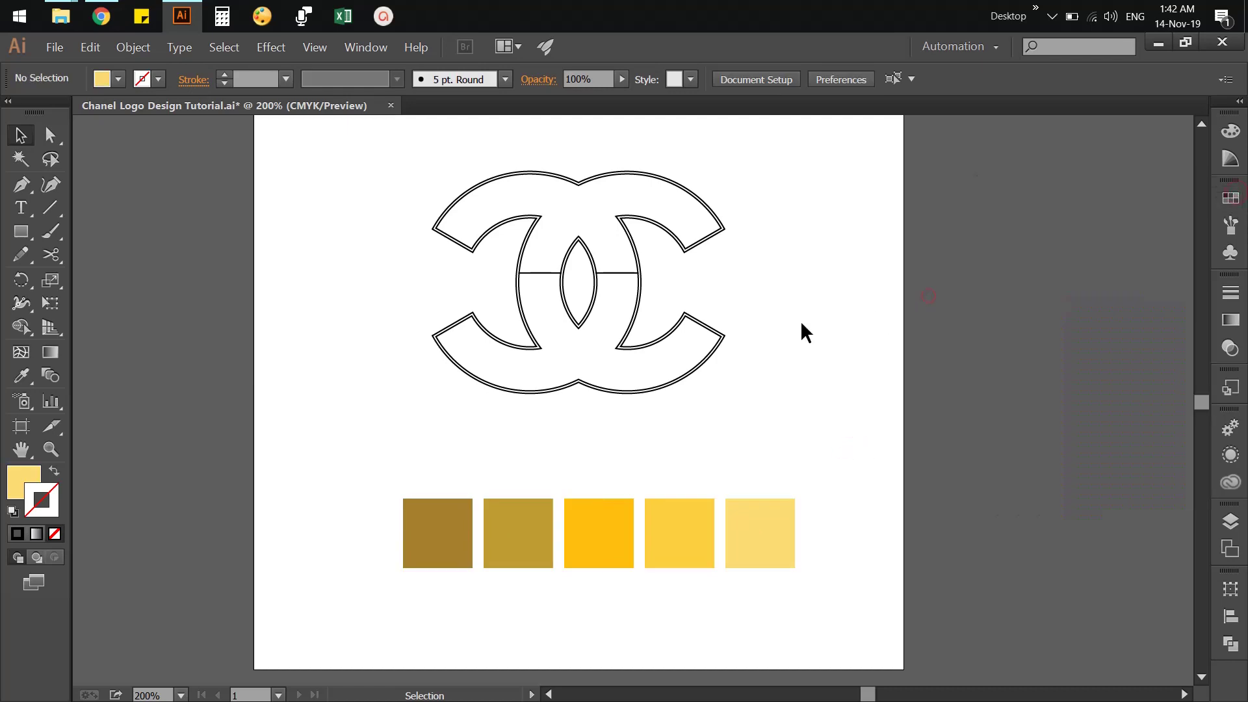
pyautogui.click(684, 314)
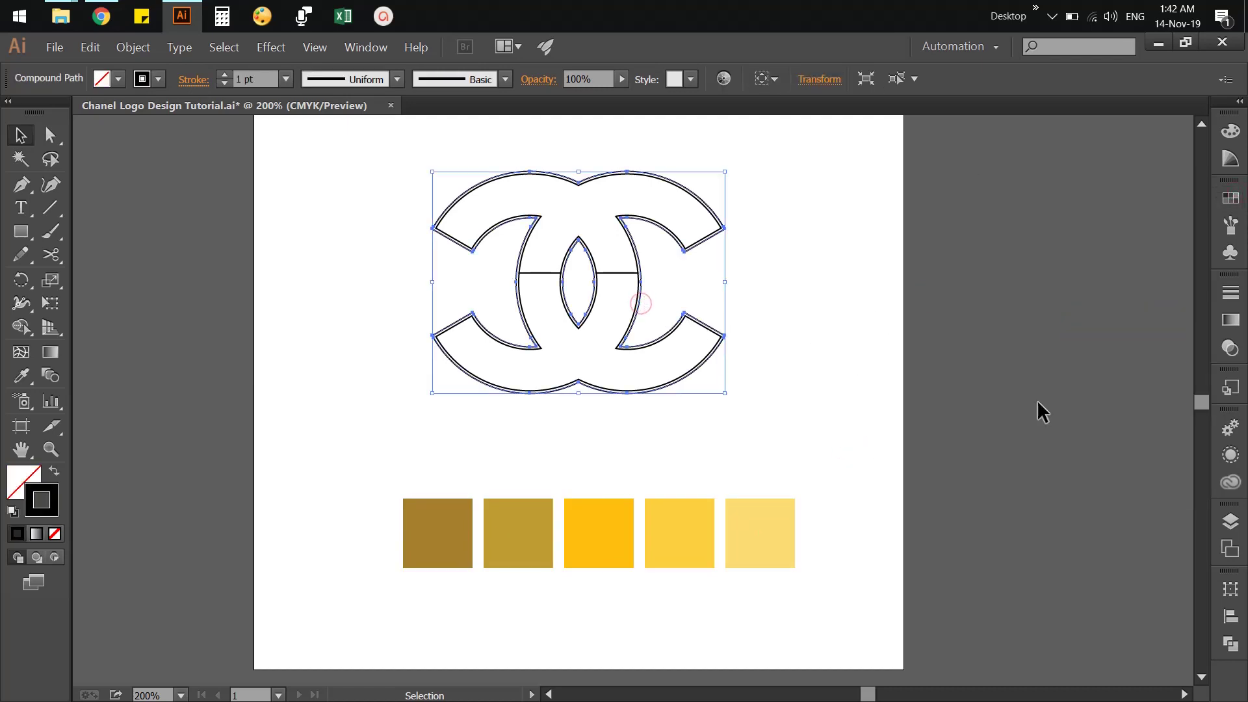
pyautogui.click(1230, 320)
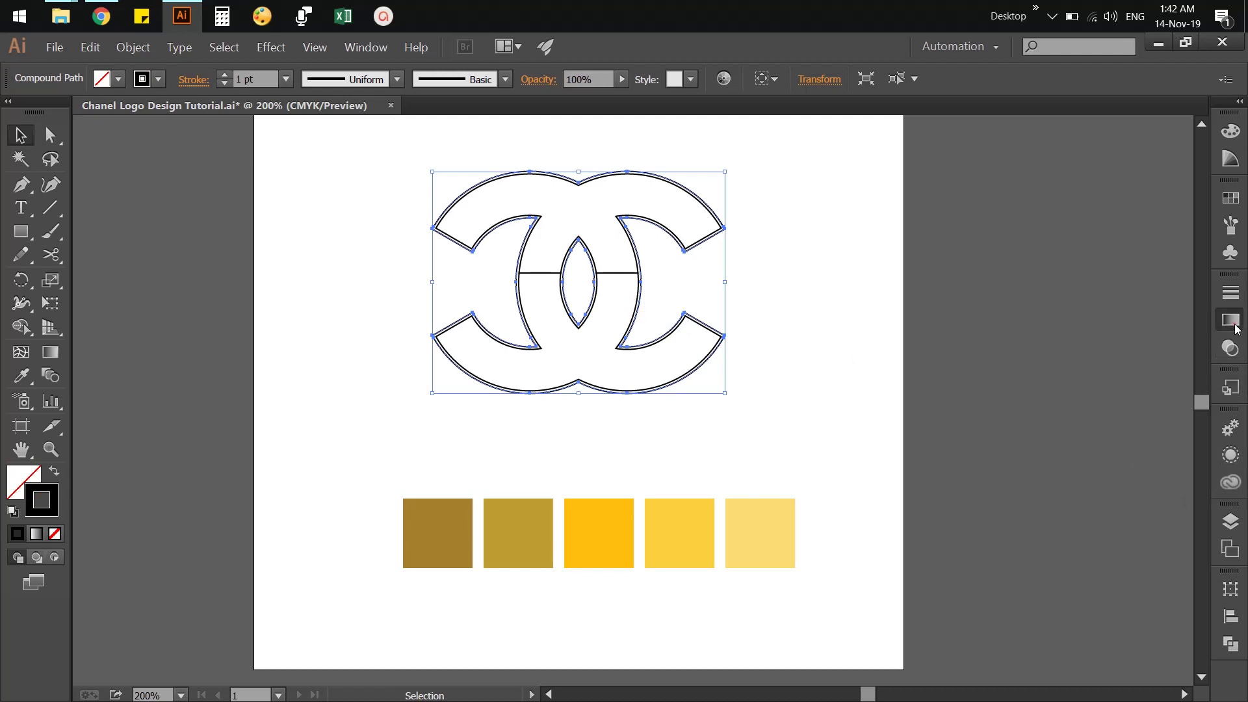
# Apply a gradient to the logo and add three stops, including ones near 18.82% and 72.58%.
pyautogui.click(1006, 319)
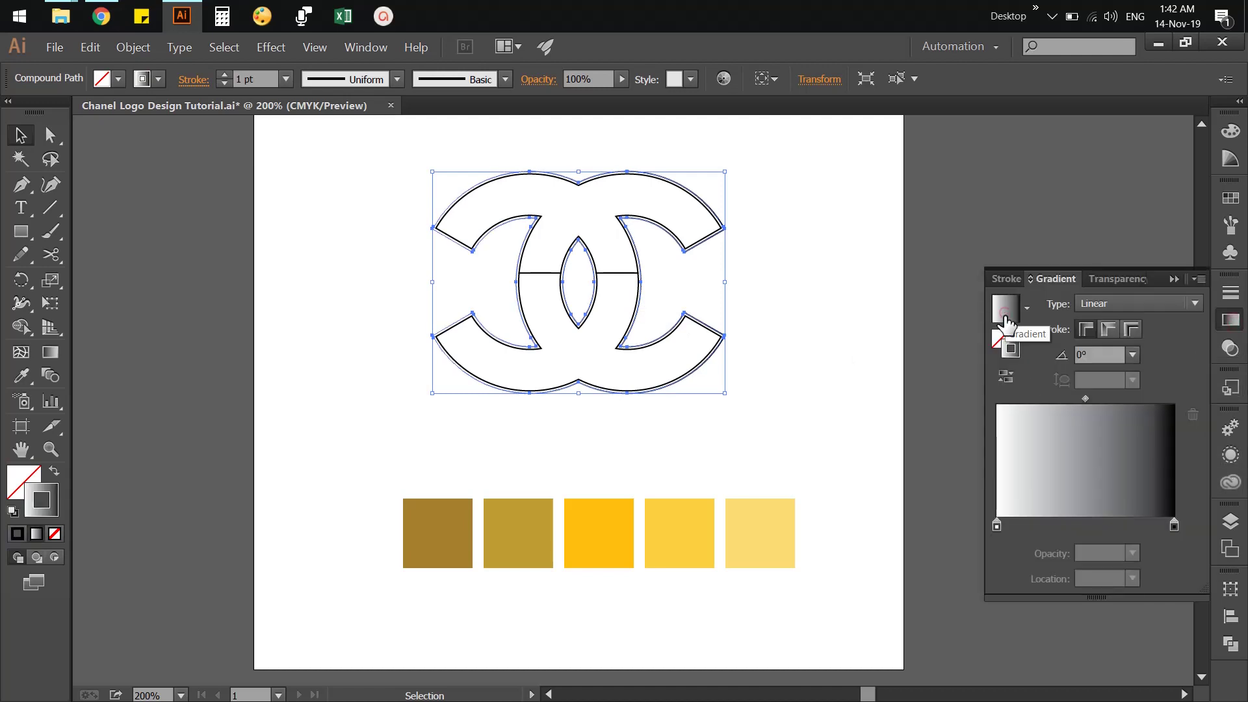
pyautogui.click(1030, 524)
pyautogui.click(1074, 525)
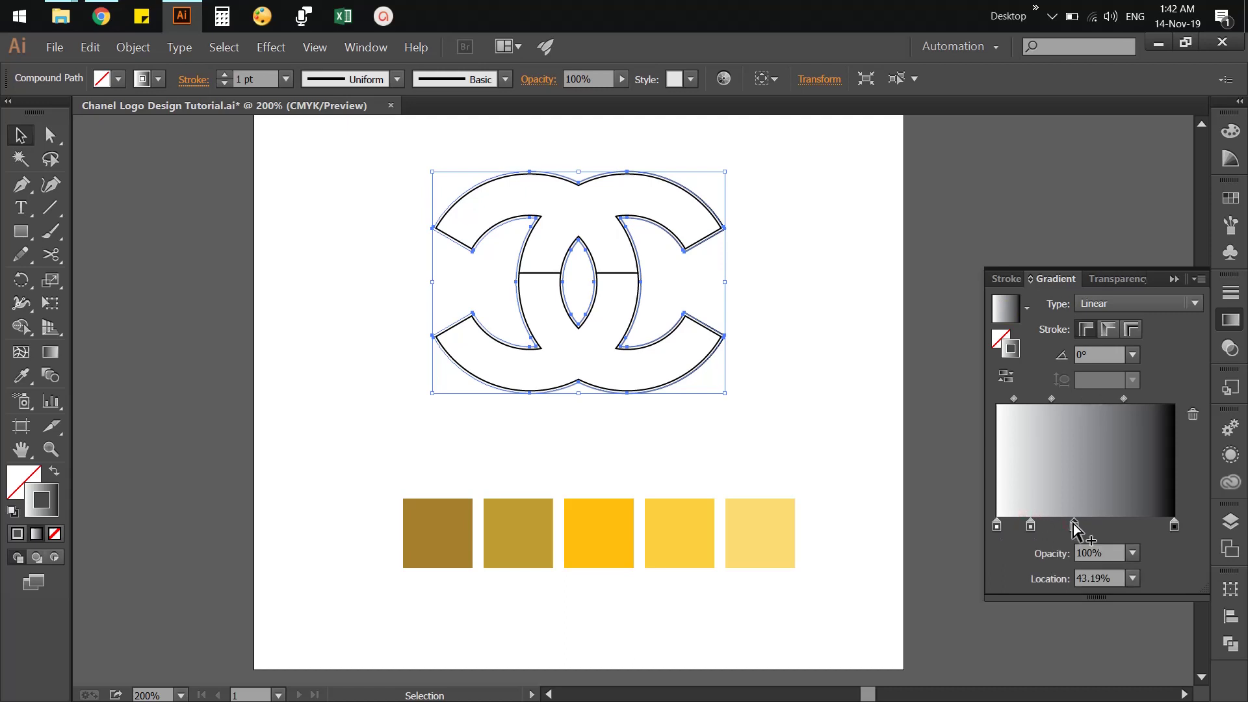
pyautogui.click(1126, 524)
# Colour the first three gradient stops yellow, light yellow and orange-yellow from the gold group.
pyautogui.doubleClick(996, 525)
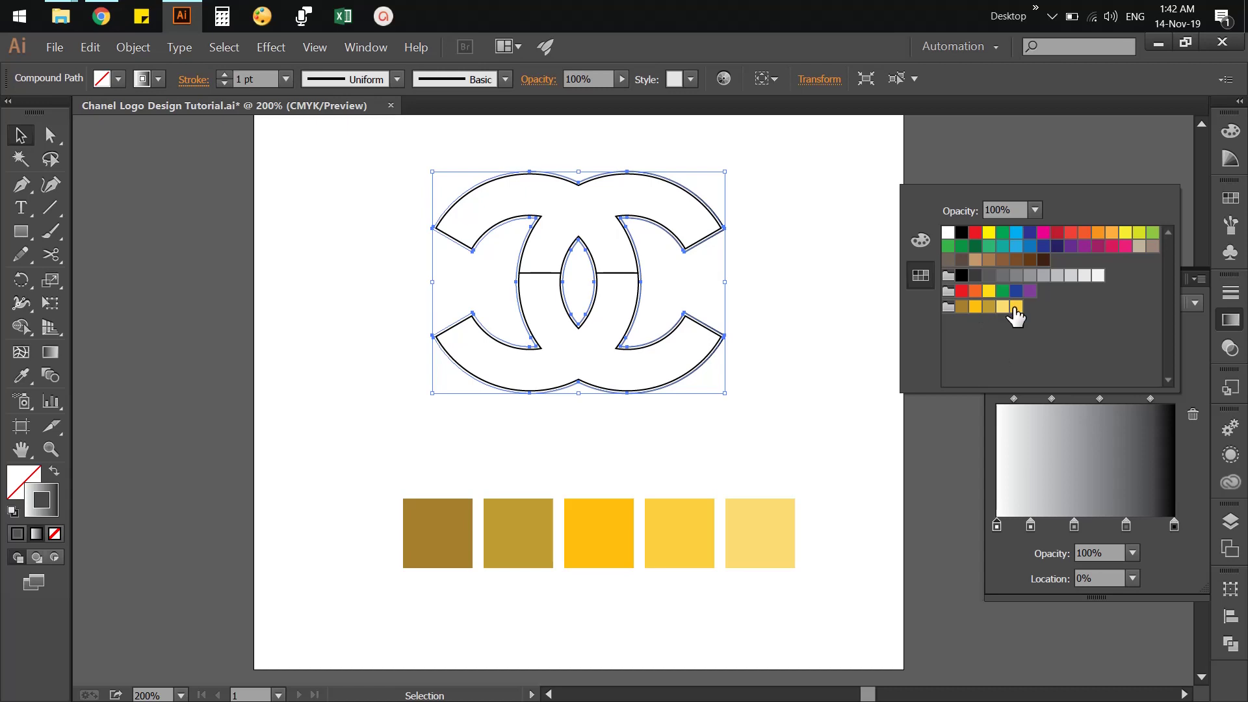
pyautogui.click(1016, 307)
pyautogui.click(1030, 525)
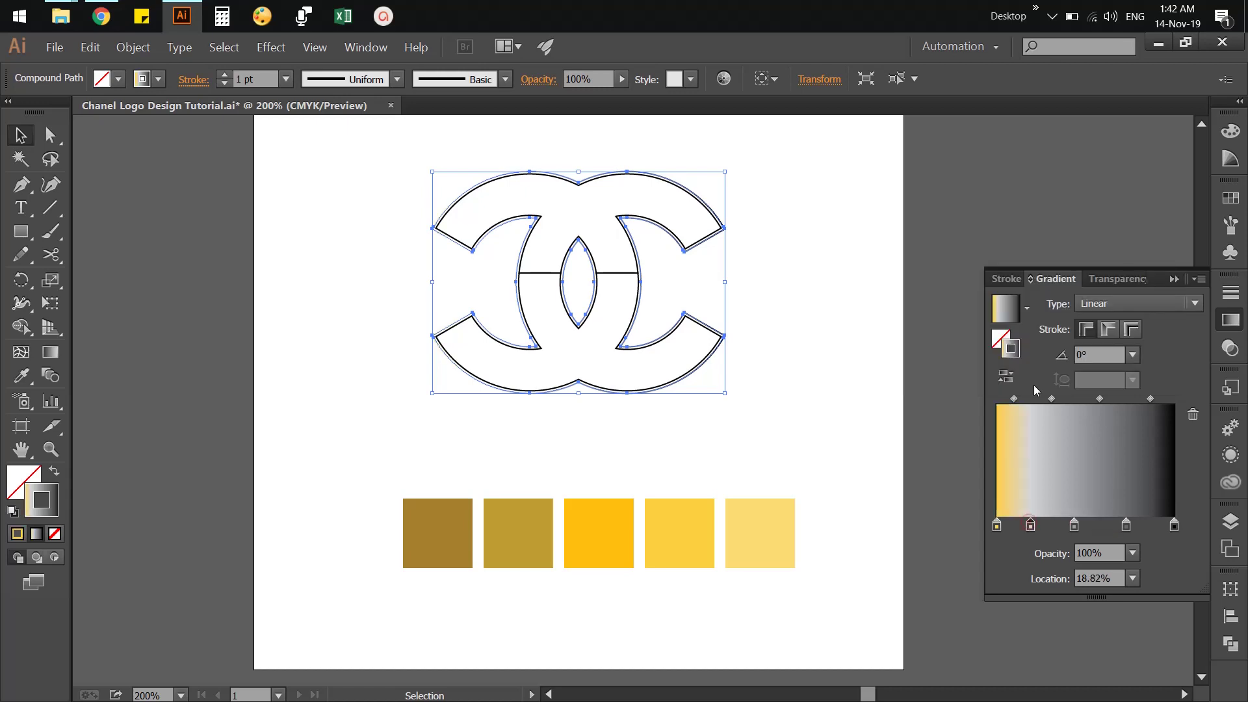
pyautogui.click(1003, 307)
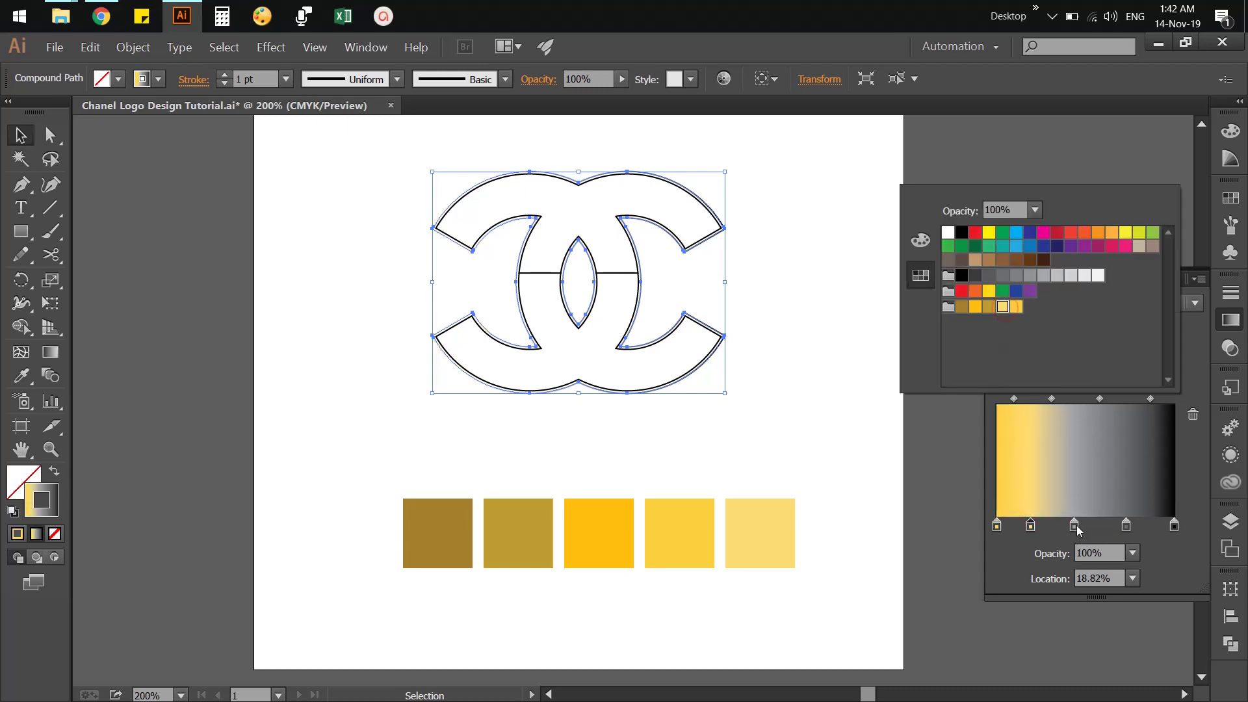
pyautogui.doubleClick(1074, 526)
pyautogui.click(977, 309)
# Colour the fourth stop dark gold-brown and the last stop gold.
pyautogui.doubleClick(1127, 527)
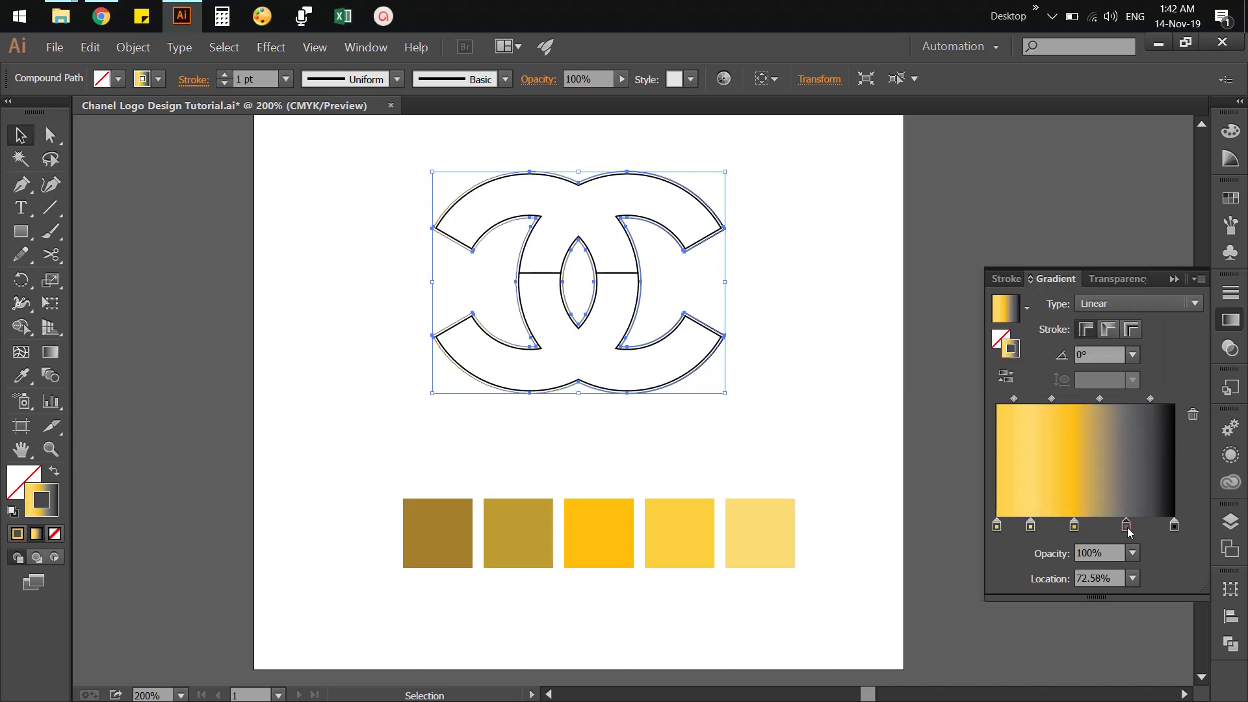
pyautogui.click(963, 309)
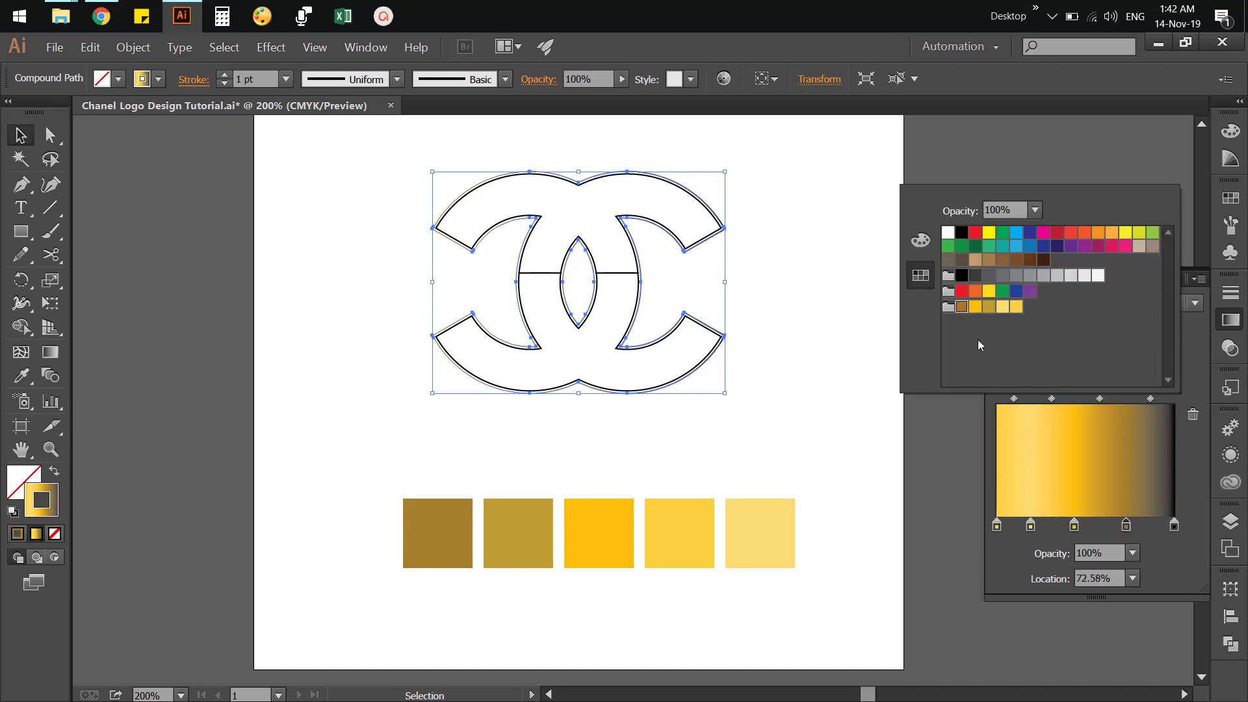
pyautogui.doubleClick(1174, 525)
pyautogui.click(962, 307)
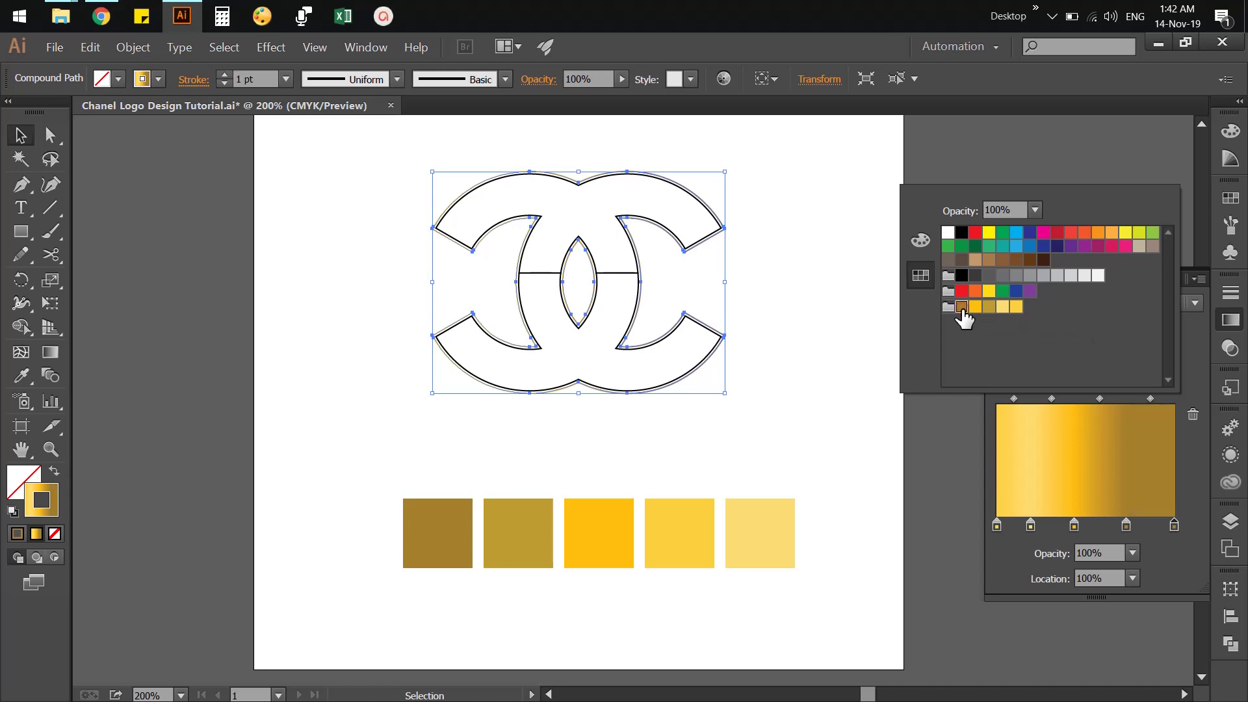
pyautogui.click(989, 307)
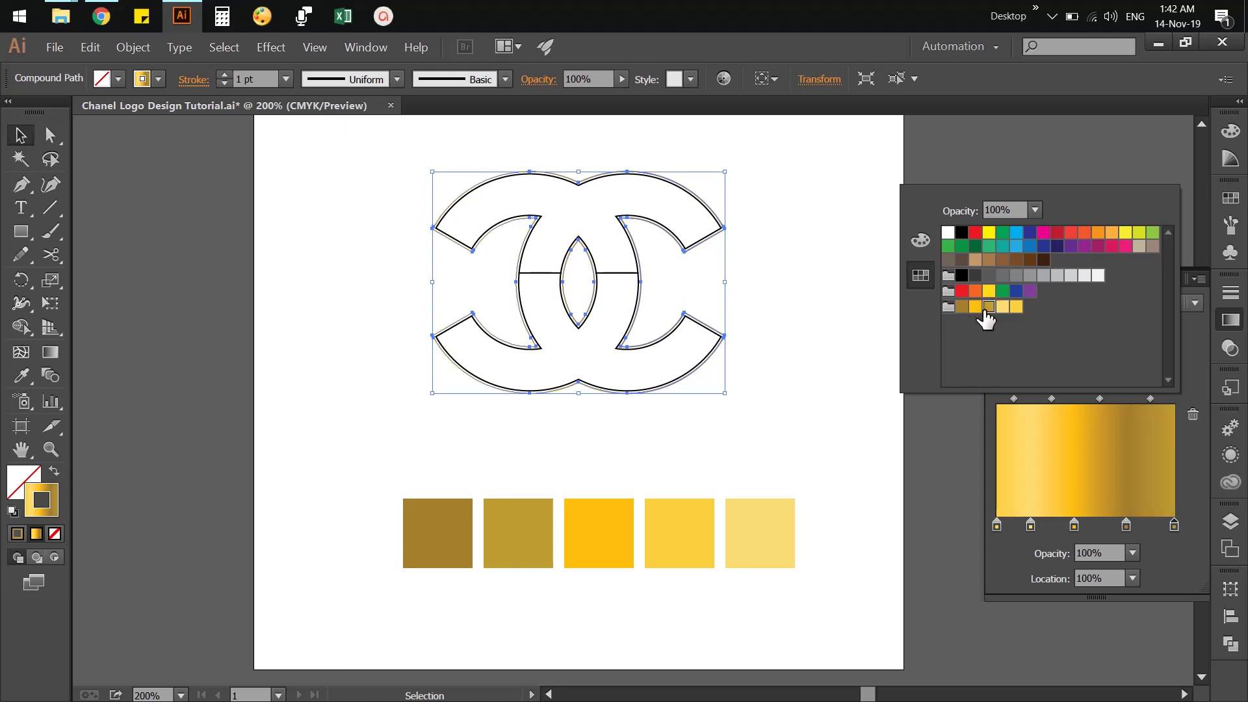
pyautogui.click(1165, 555)
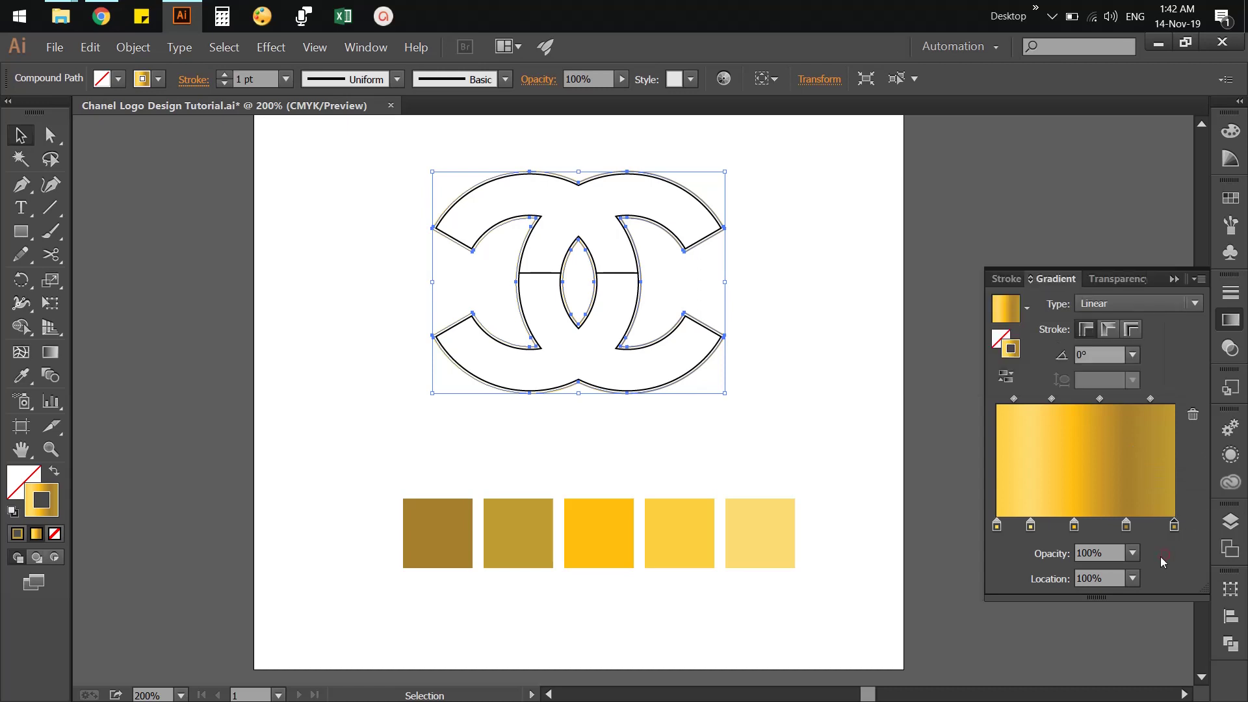
pyautogui.click(801, 455)
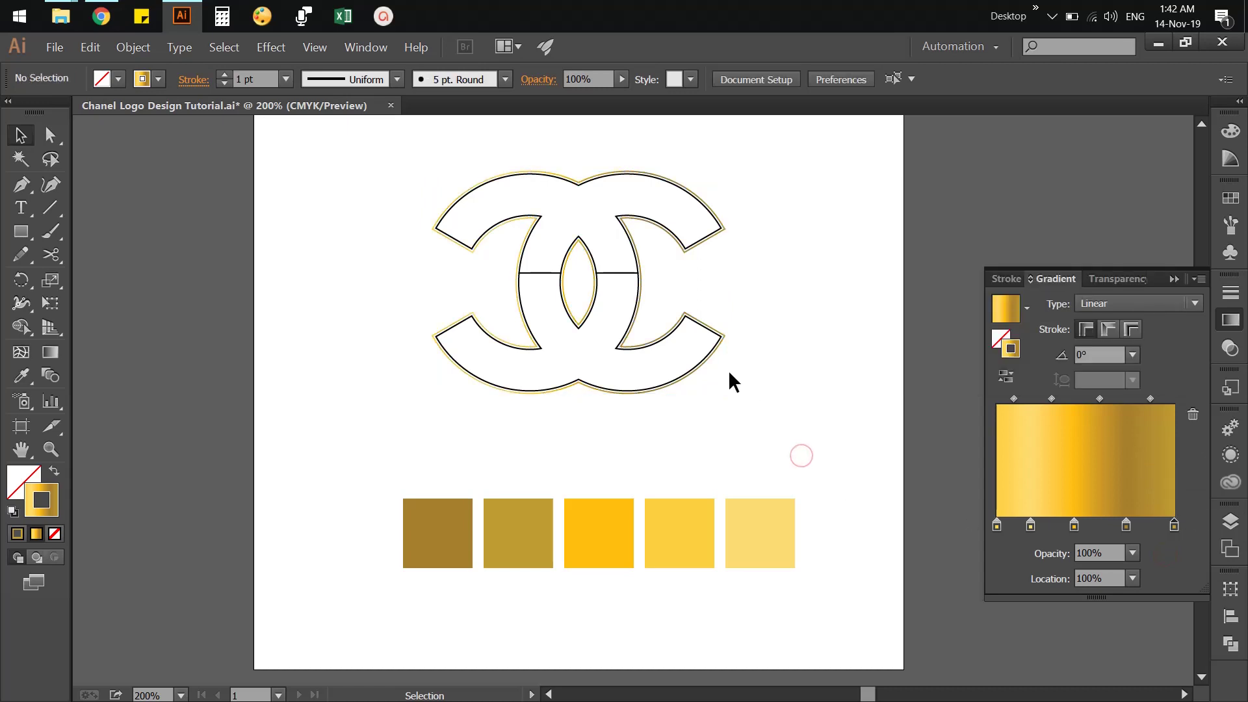
# Swap the gold gradient from the logo's stroke to its fill, then select the upper-half outline.
pyautogui.click(713, 355)
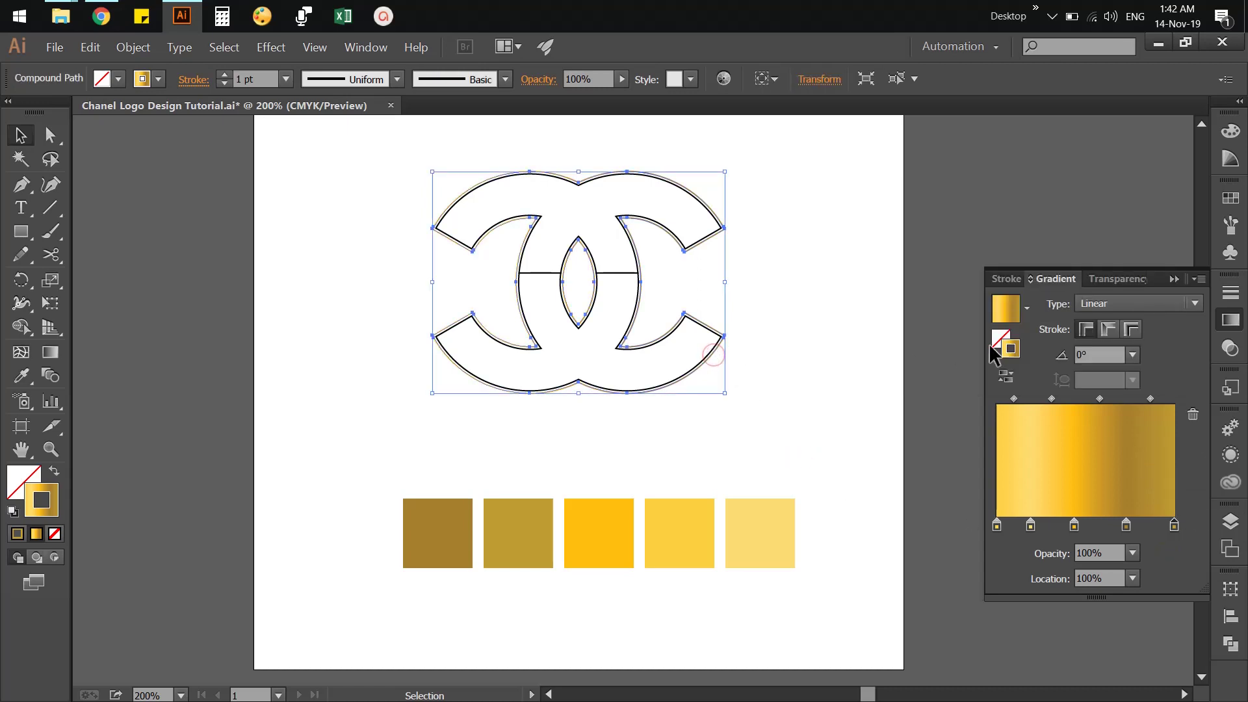
pyautogui.click(1231, 130)
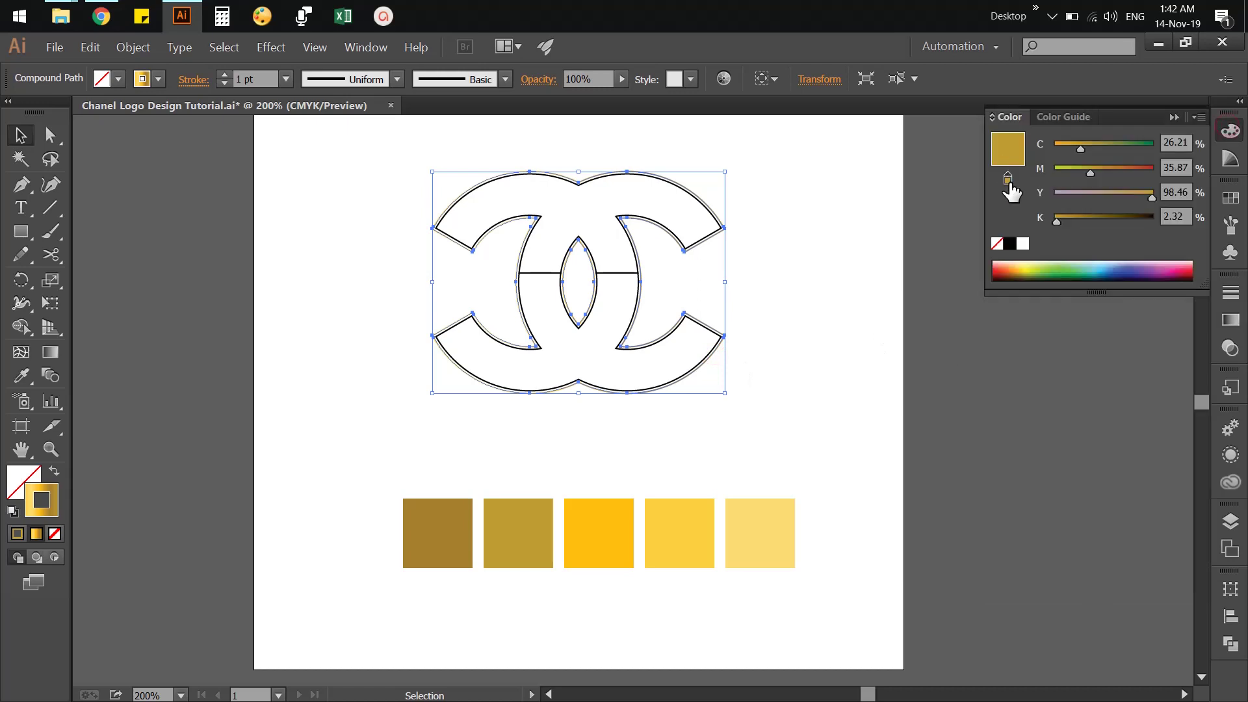
pyautogui.click(59, 480)
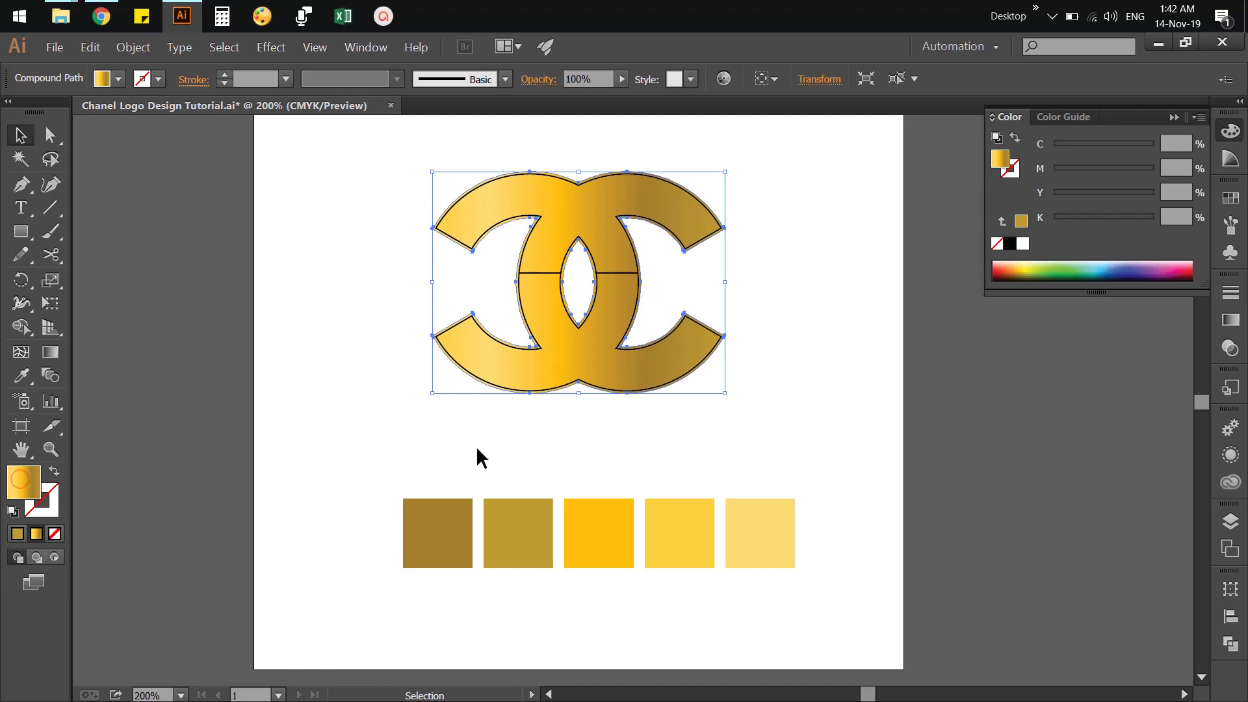
pyautogui.click(458, 454)
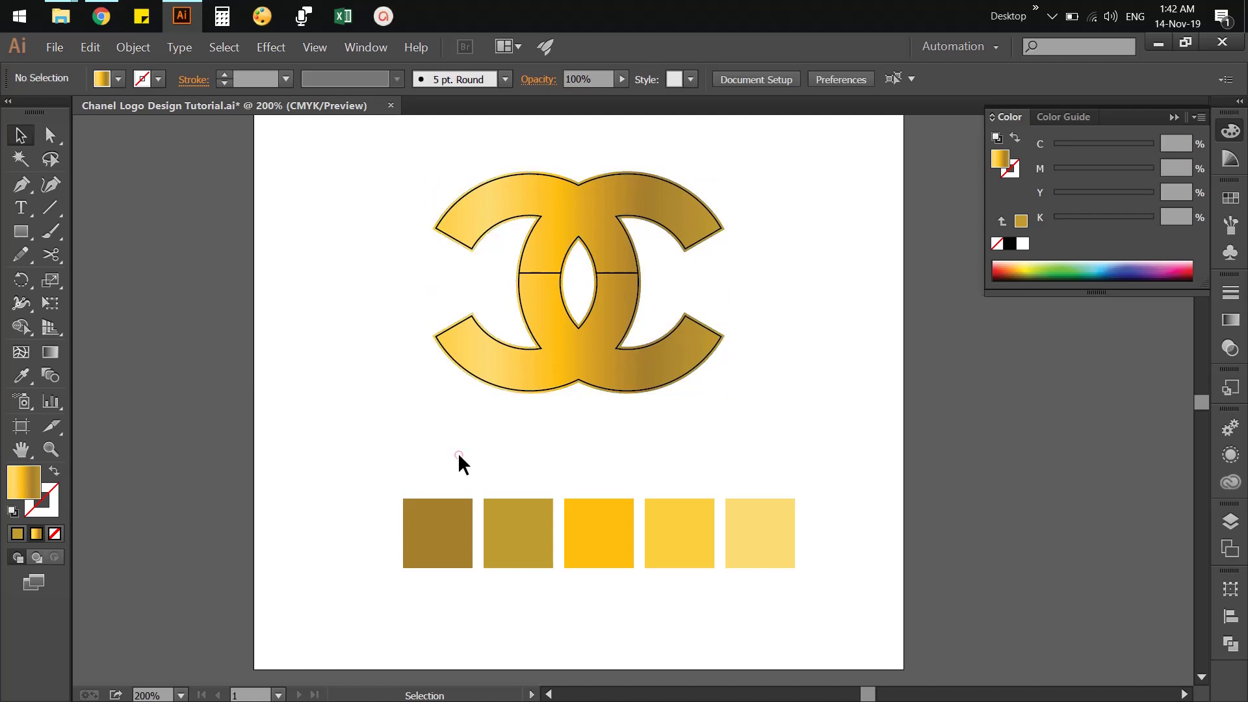
pyautogui.click(548, 271)
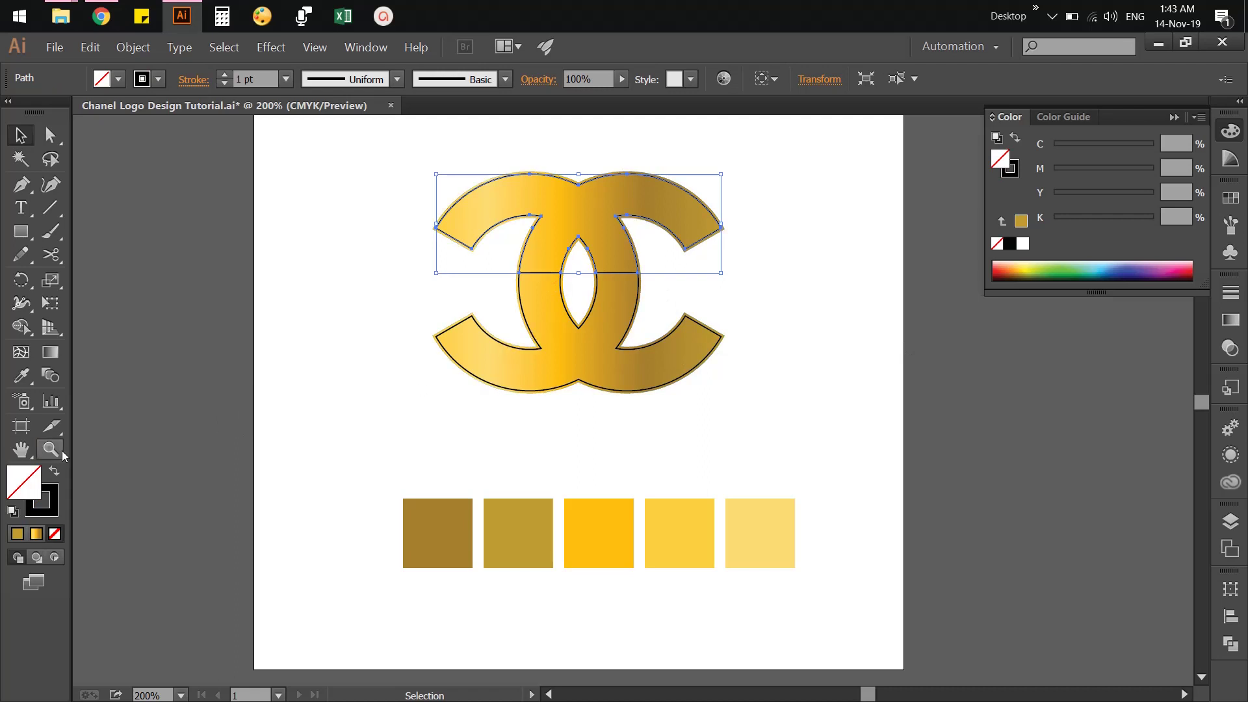
# Eyedrop the gold gradient onto the upper and lower halves of the logo.
pyautogui.press('i')
pyautogui.click(480, 369)
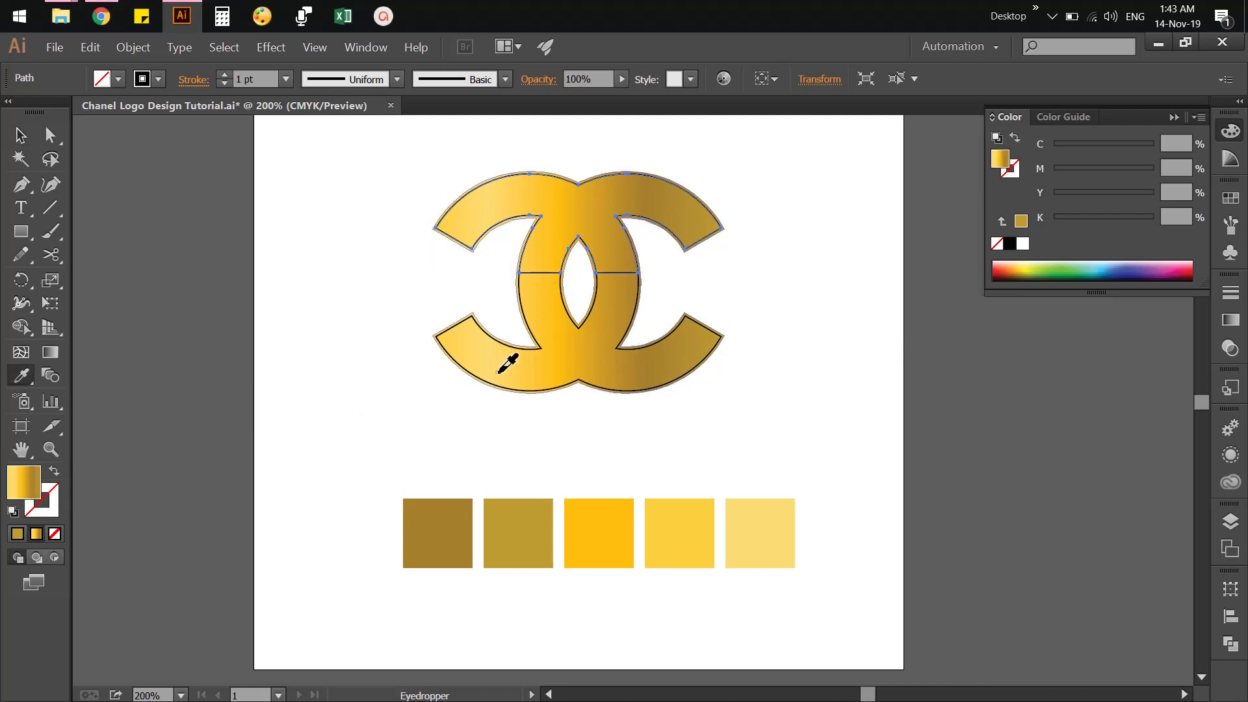
pyautogui.press('v')
pyautogui.click(467, 374)
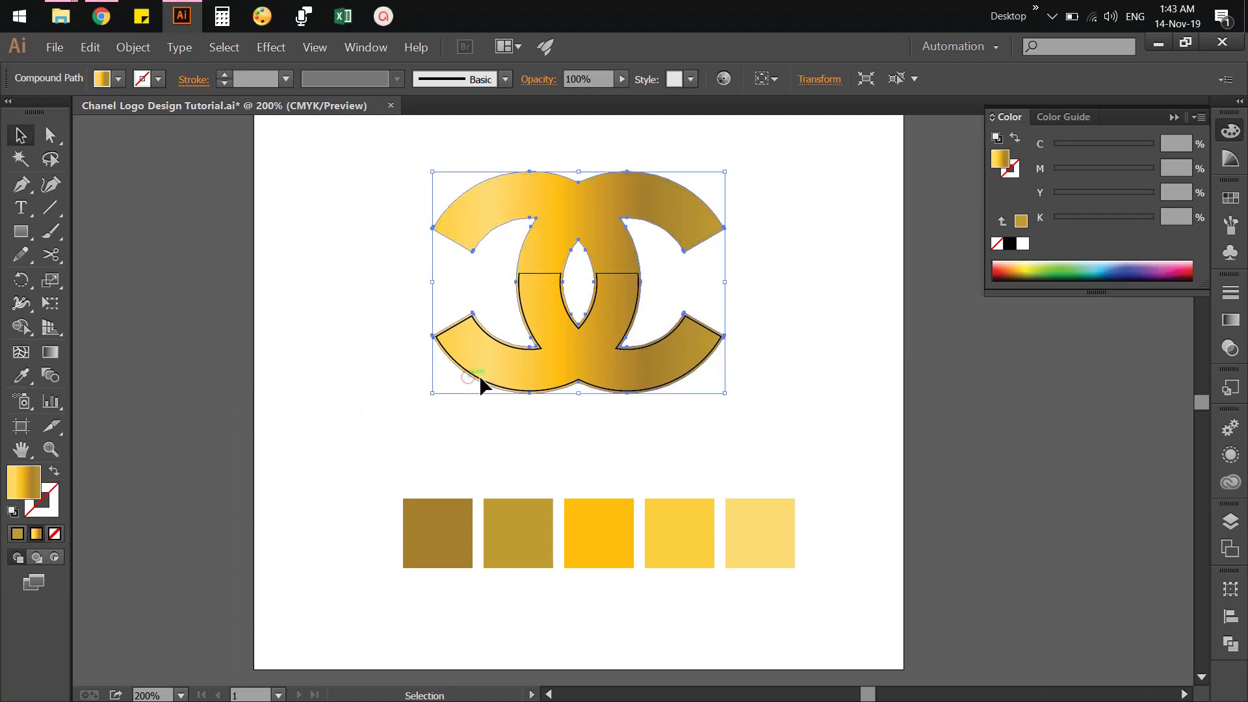
pyautogui.click(538, 344)
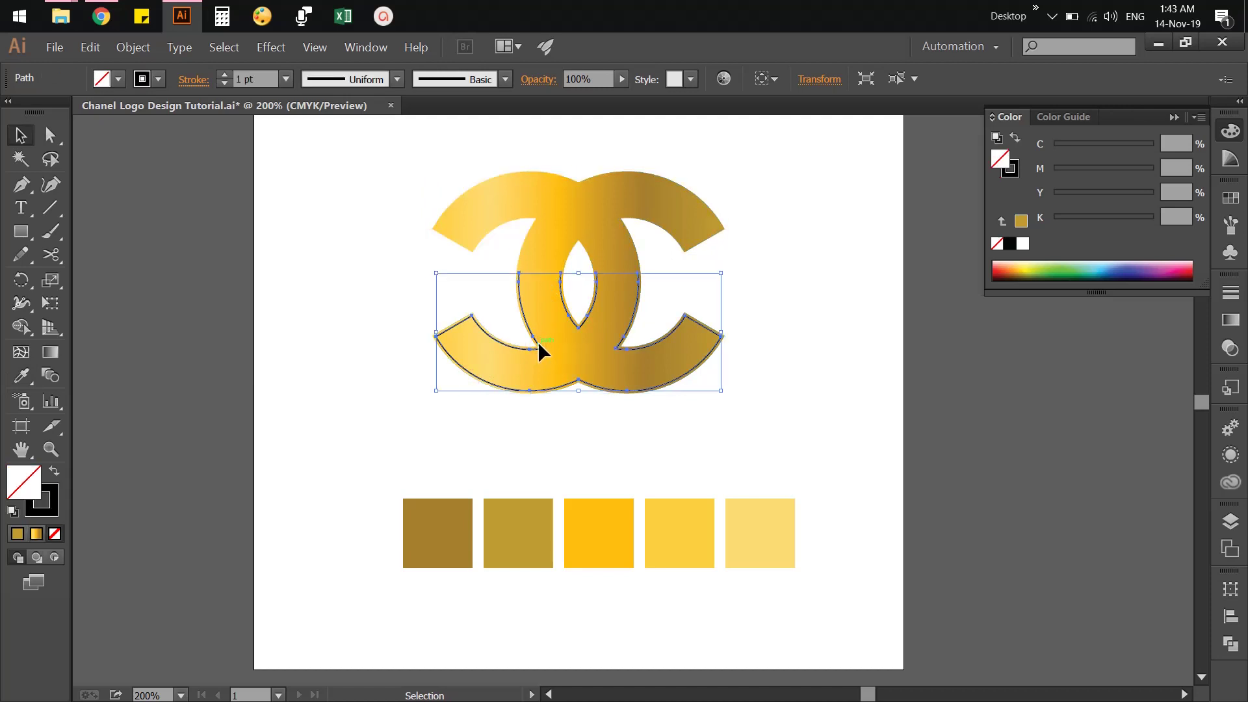
pyautogui.press('i')
pyautogui.click(605, 199)
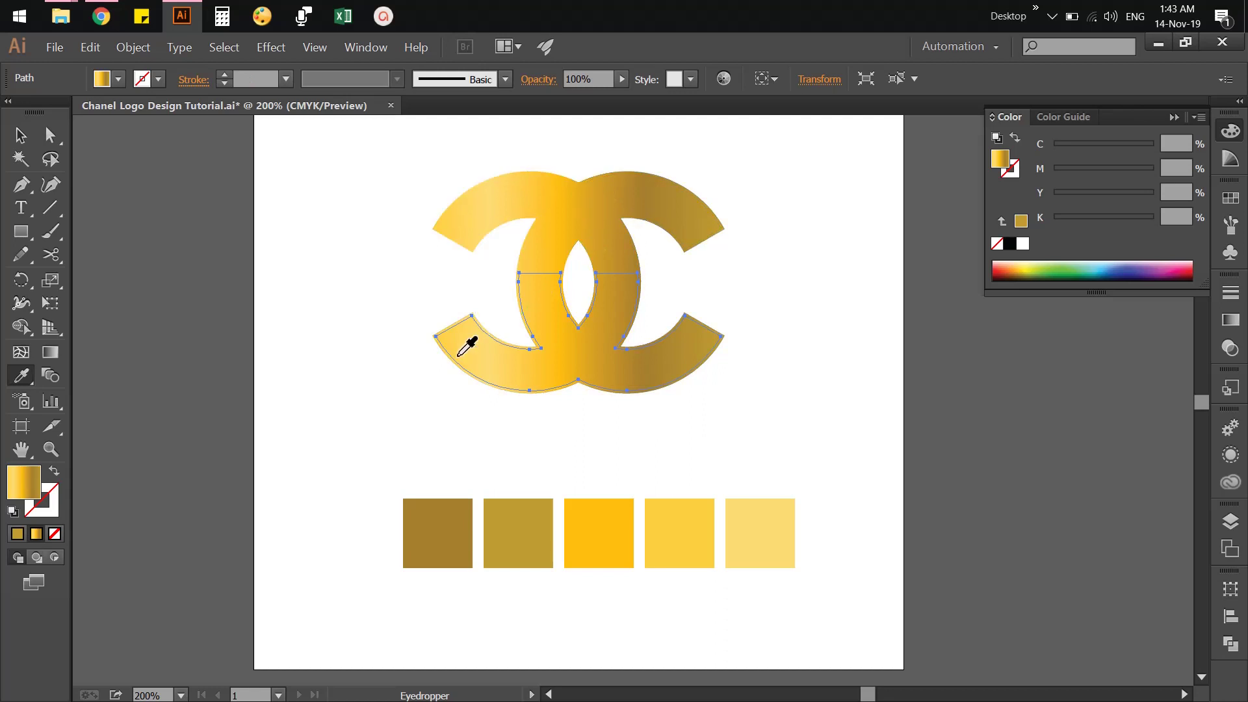
pyautogui.press('v')
pyautogui.click(399, 399)
# Run the upper C's gold gradient vertically from top to bottom.
pyautogui.click(557, 205)
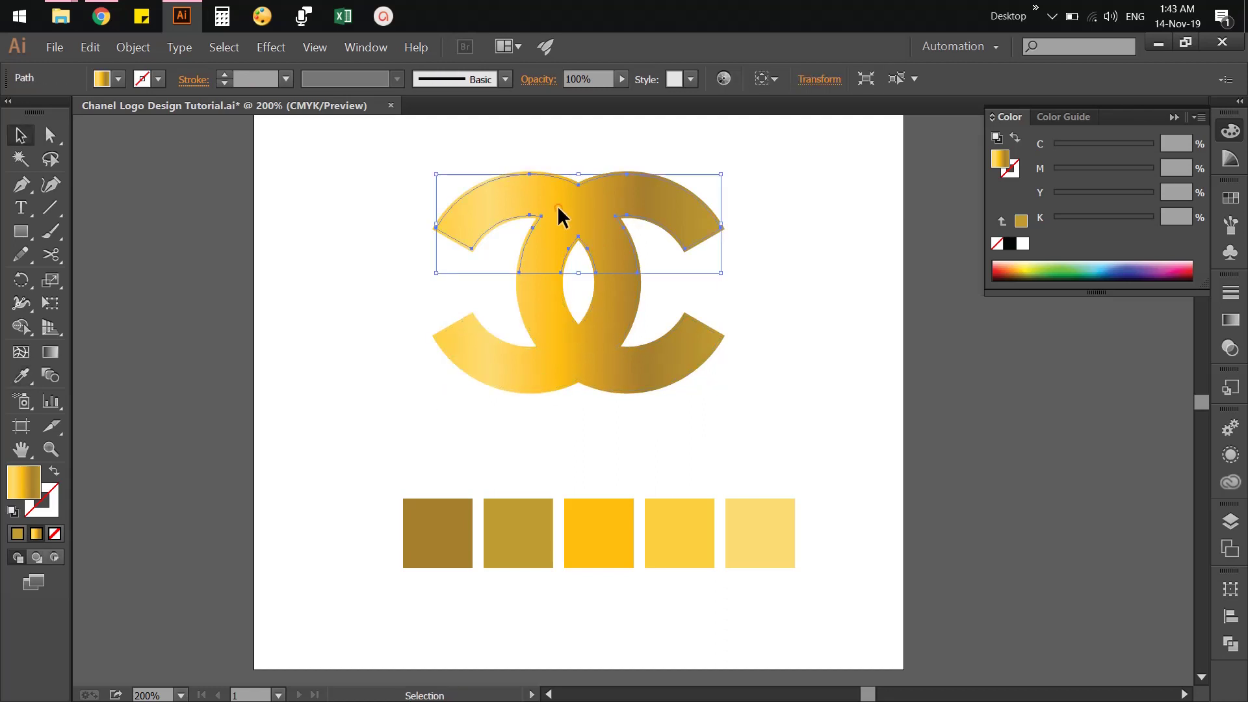
pyautogui.click(50, 352)
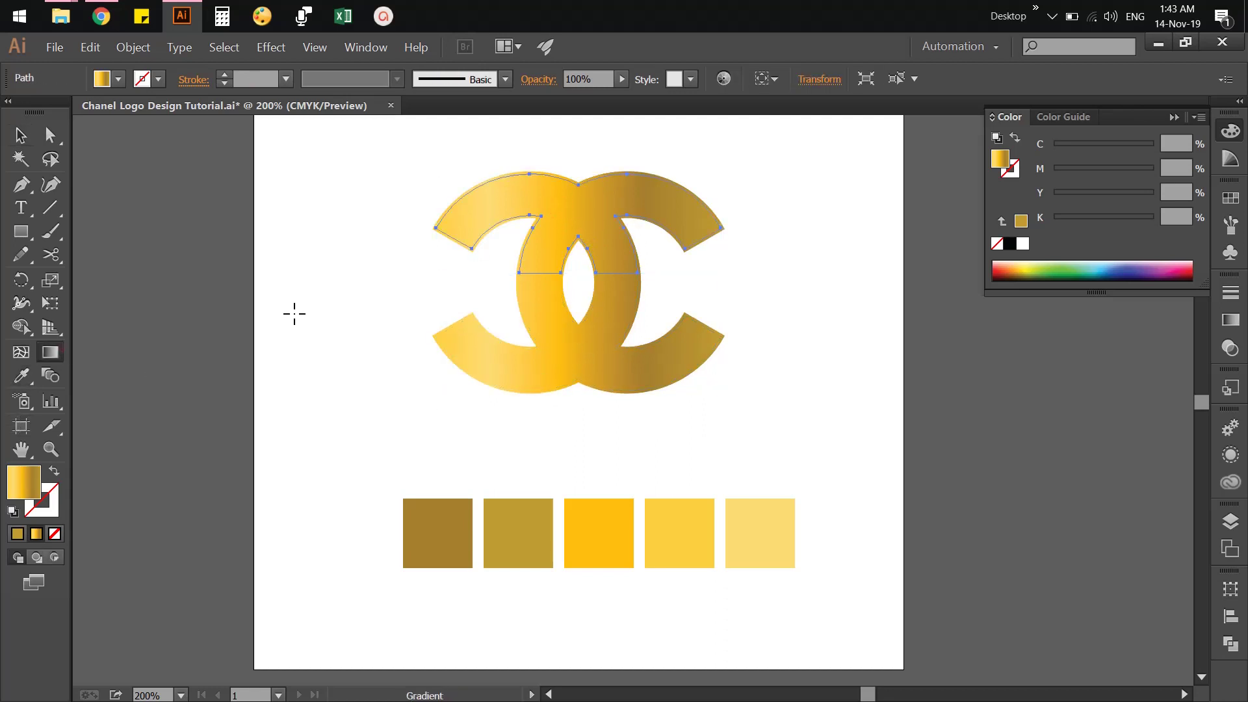
pyautogui.moveTo(575, 174); pyautogui.dragTo(564, 281)
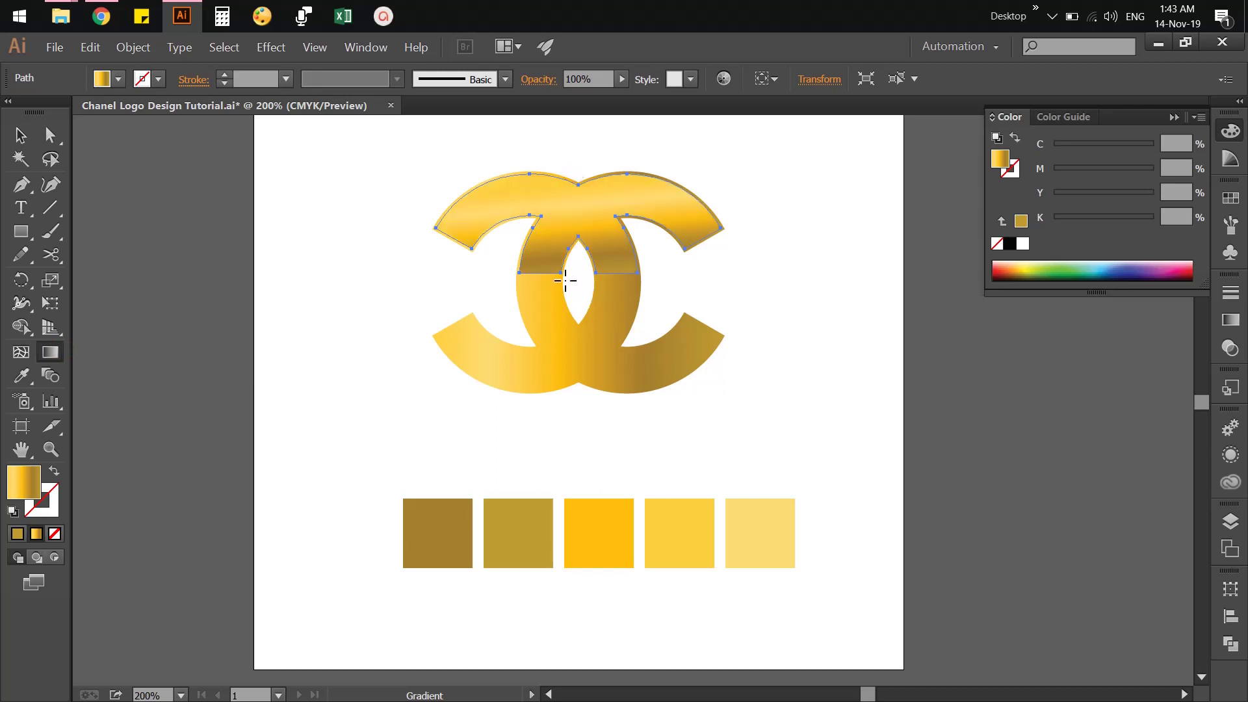
pyautogui.moveTo(580, 168); pyautogui.dragTo(582, 273)
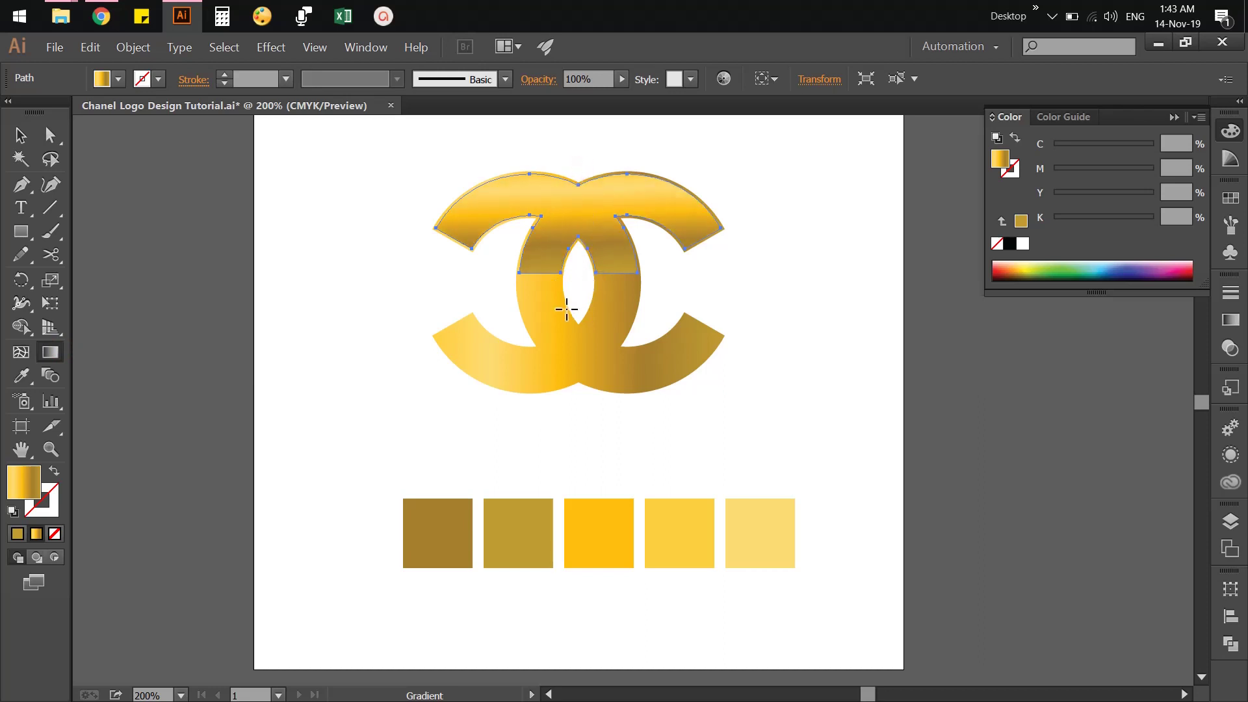
pyautogui.click(20, 134)
pyautogui.click(429, 432)
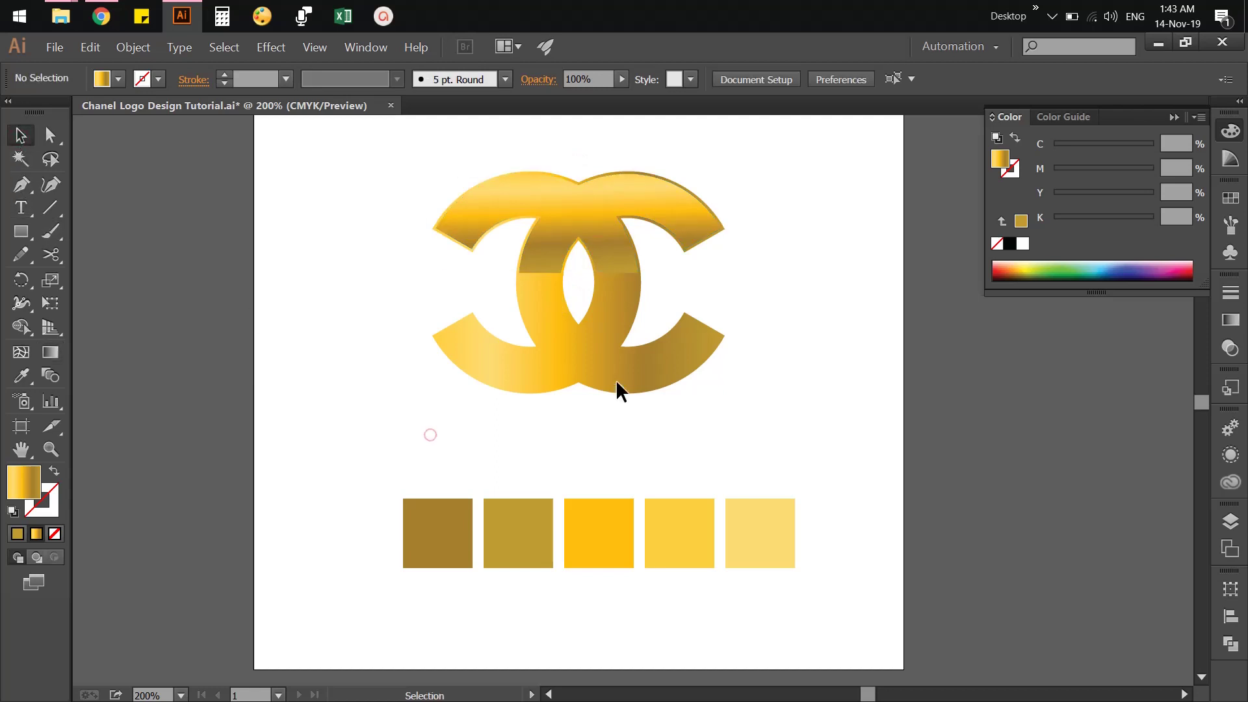
# Run the lower C's gold gradient vertically from top to bottom.
pyautogui.click(591, 372)
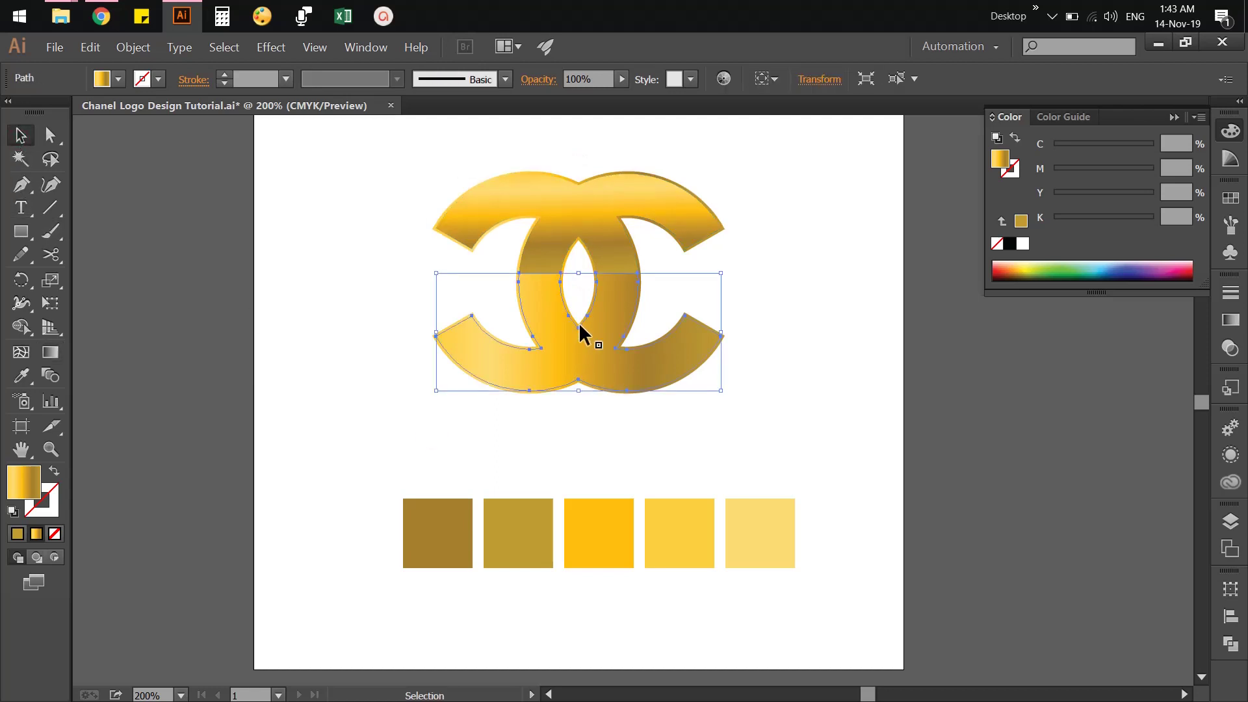
pyautogui.click(52, 355)
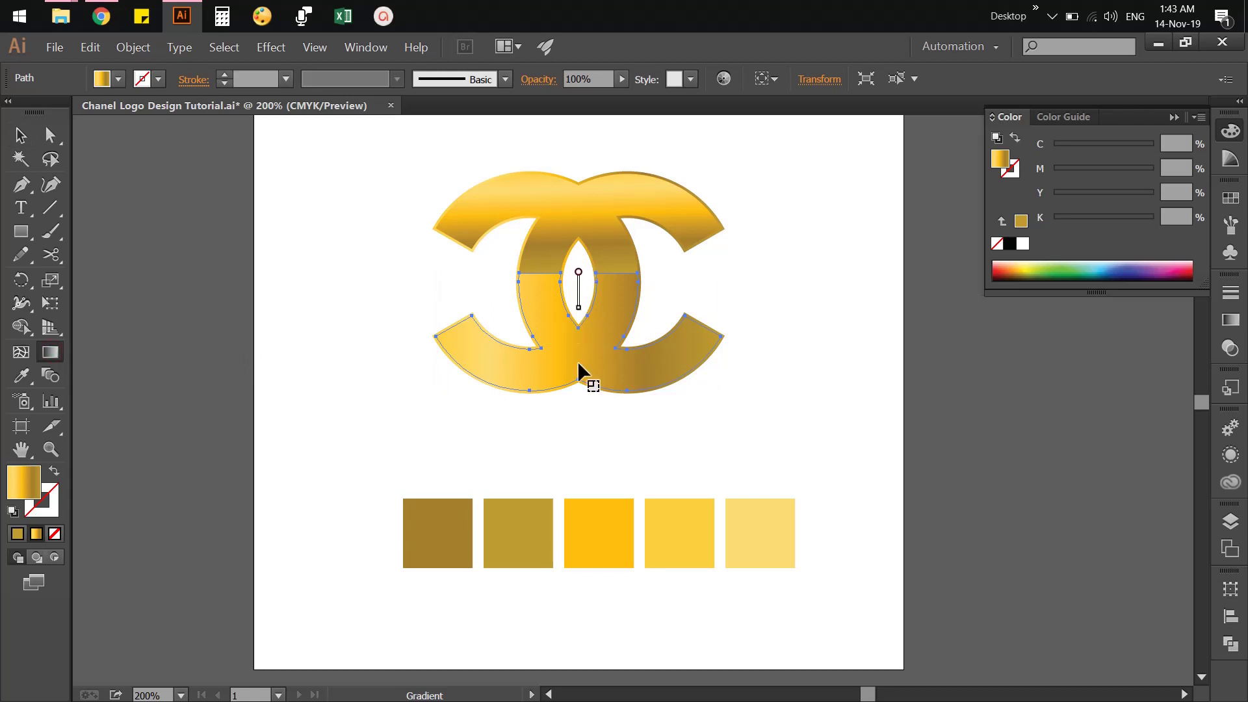
pyautogui.moveTo(579, 272); pyautogui.dragTo(581, 426)
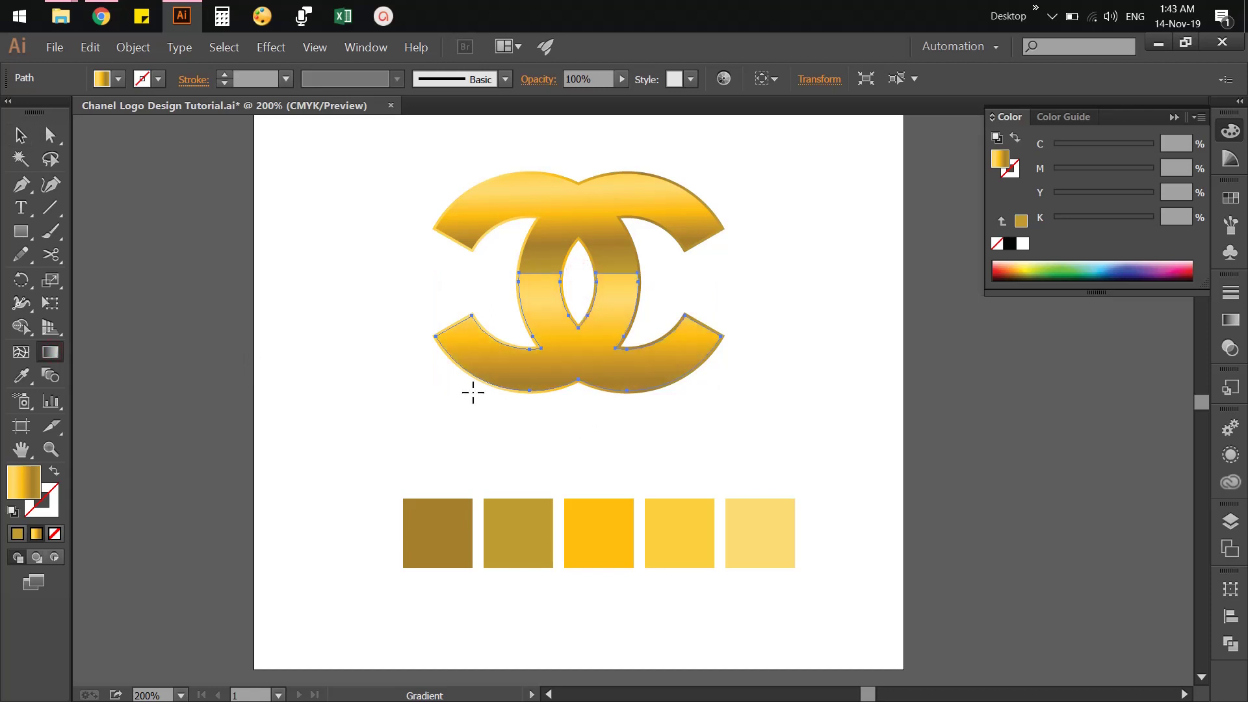
pyautogui.click(21, 136)
pyautogui.click(231, 235)
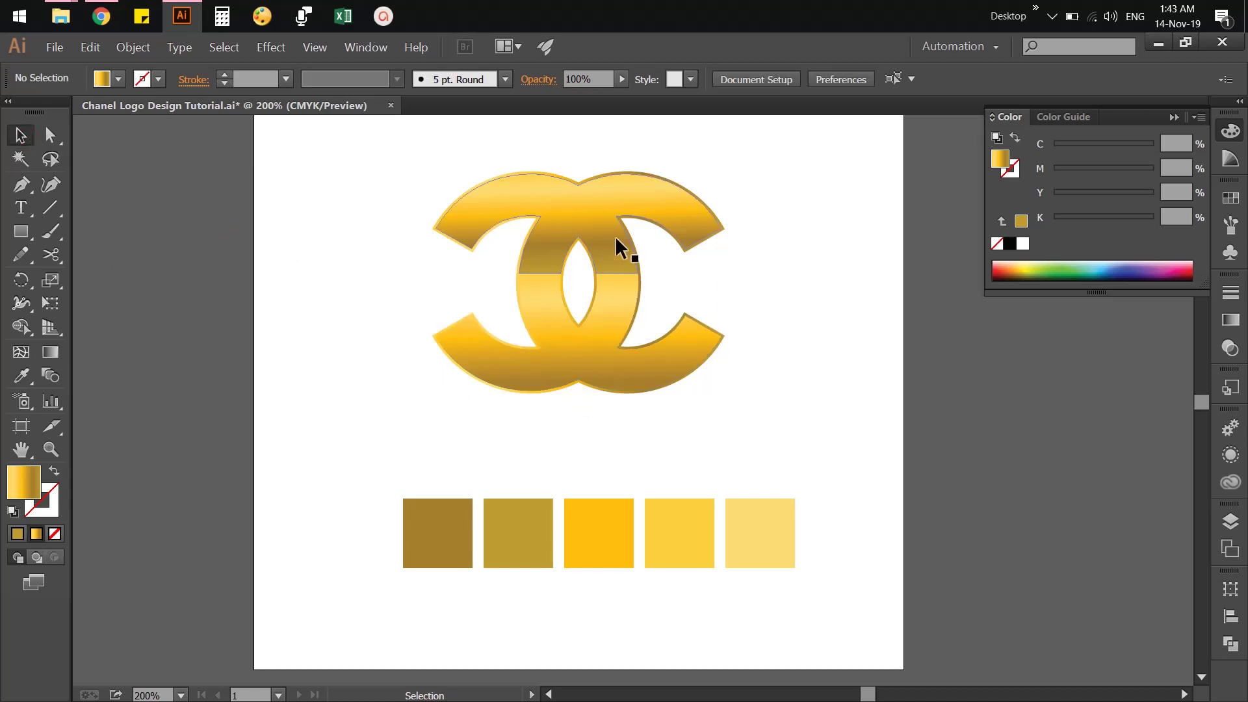
pyautogui.click(640, 266)
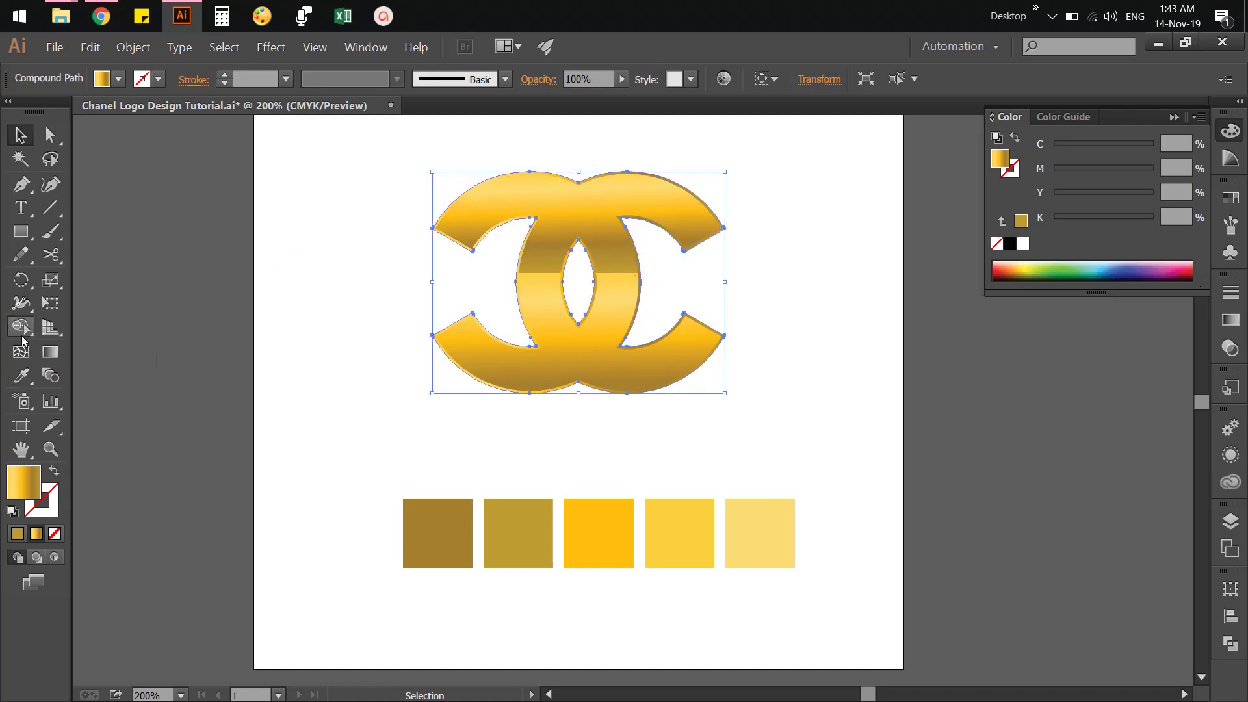
# Try a diagonal gradient drag across the whole logo.
pyautogui.click(50, 352)
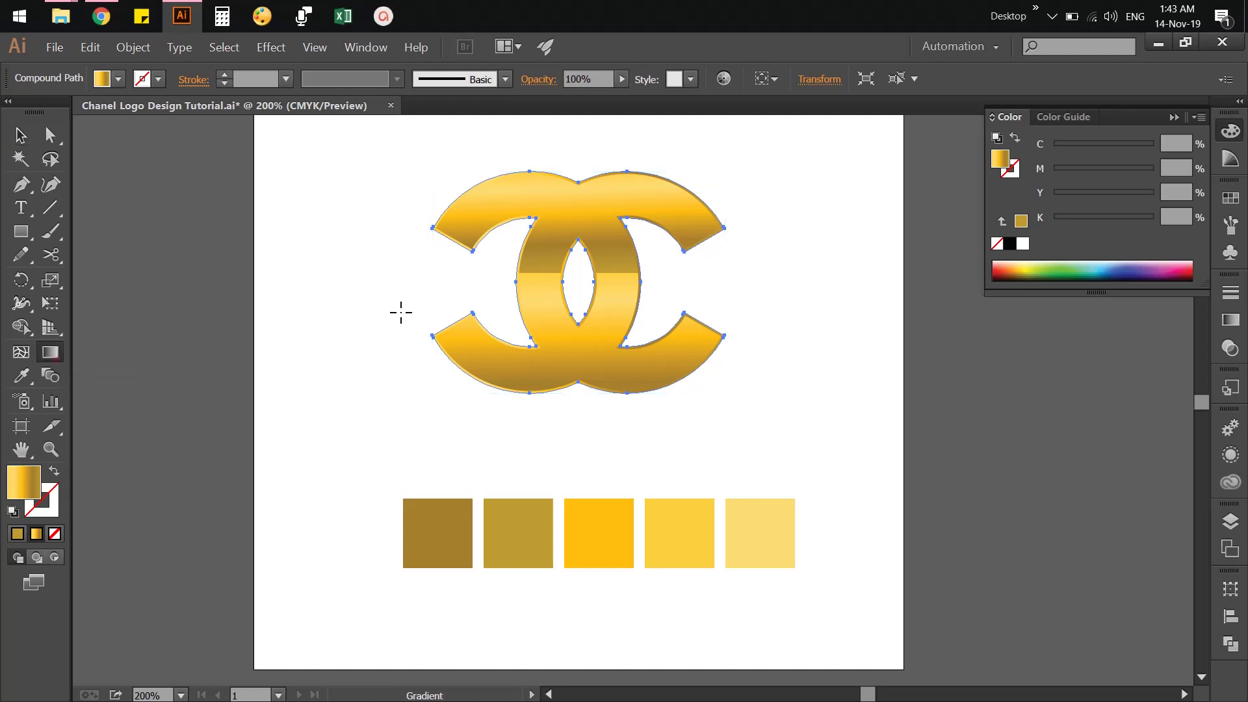
pyautogui.moveTo(395, 192); pyautogui.dragTo(744, 412)
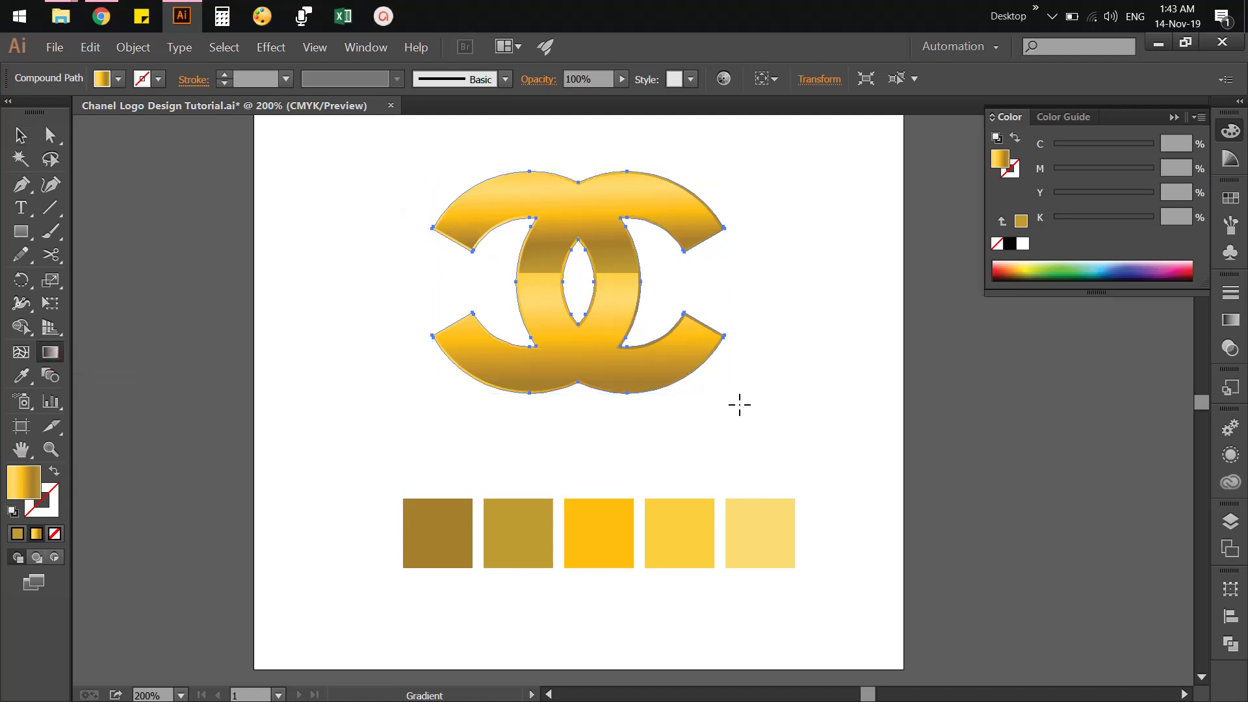
pyautogui.click(20, 135)
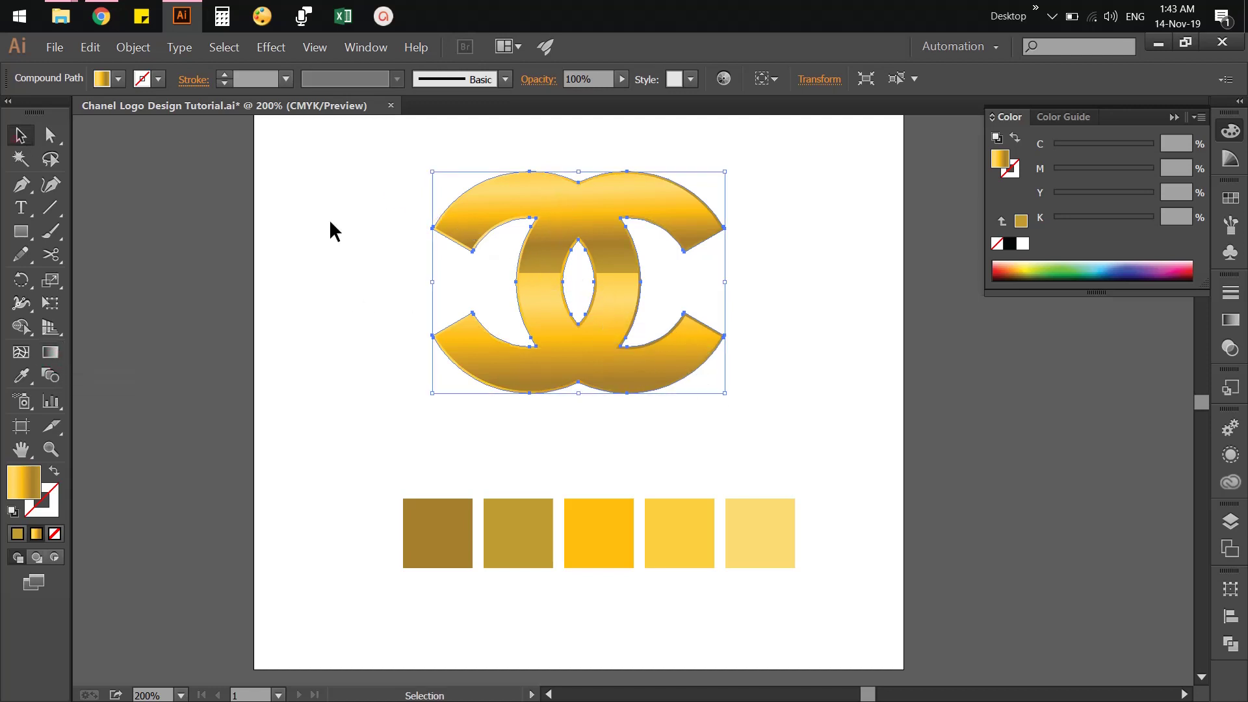
pyautogui.click(329, 219)
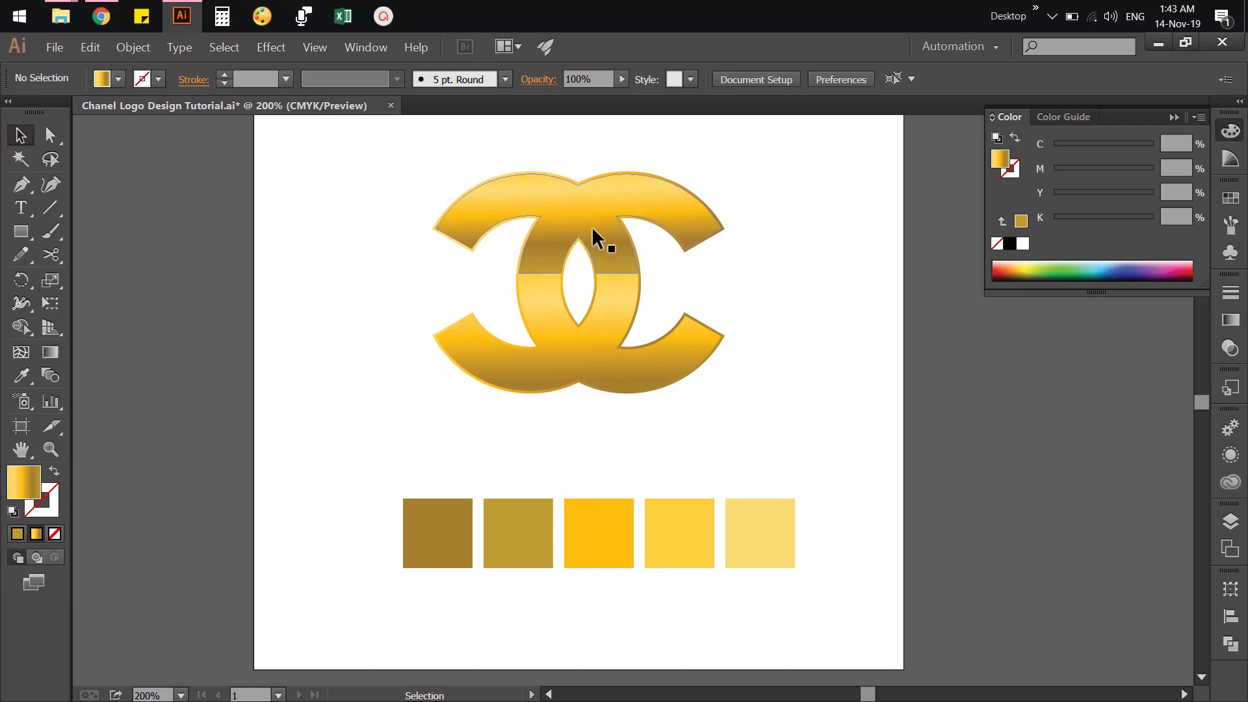
# Marquee-select all the double-C logo pieces and group them.
pyautogui.moveTo(409, 184); pyautogui.dragTo(775, 417)
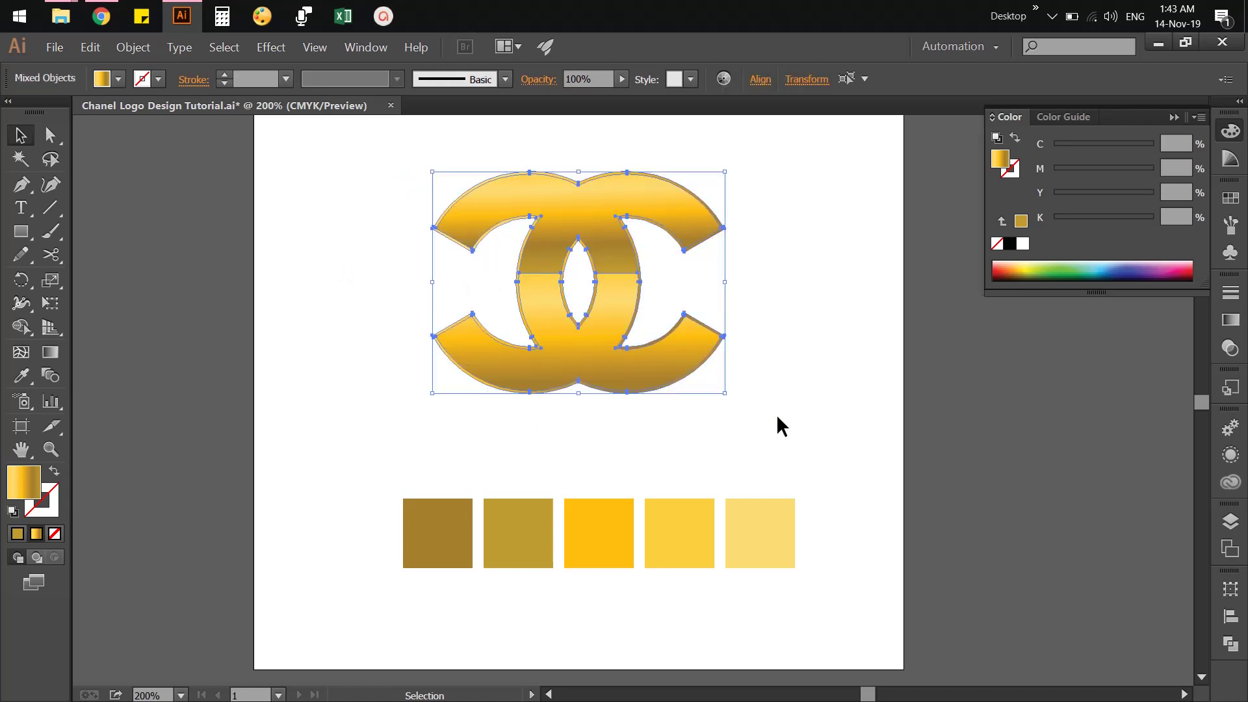
pyautogui.rightClick(619, 265)
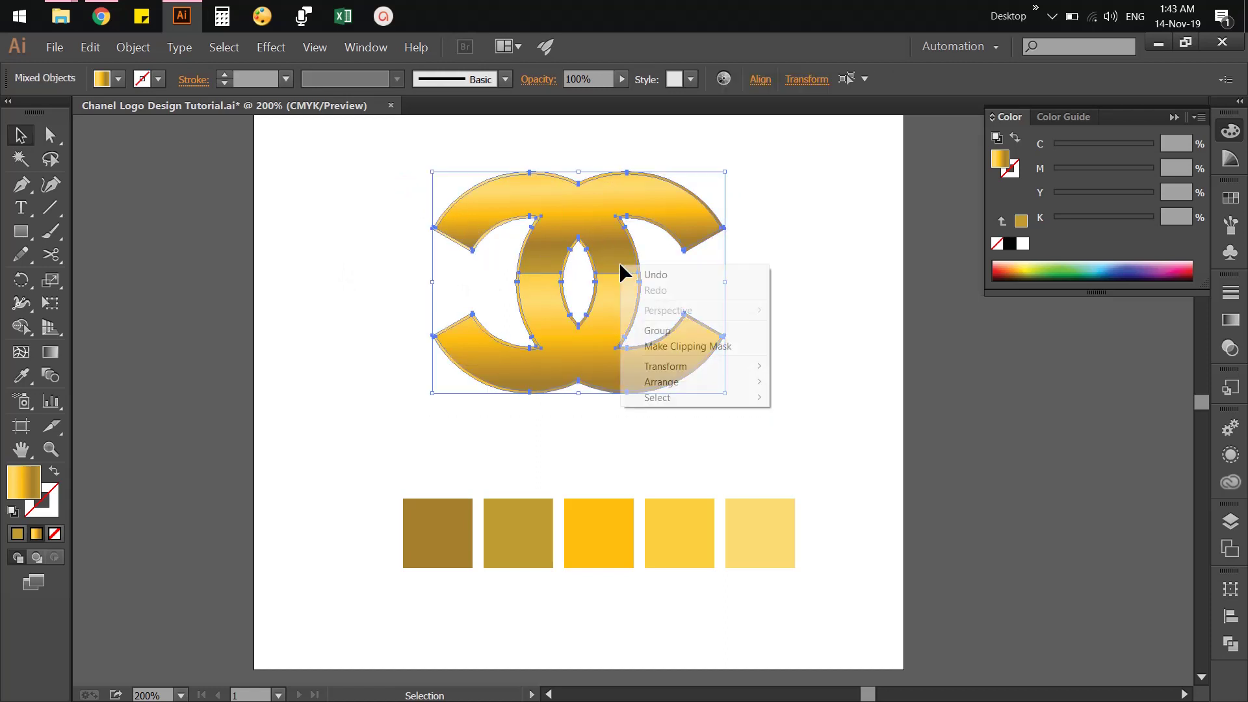
pyautogui.click(658, 331)
pyautogui.click(718, 417)
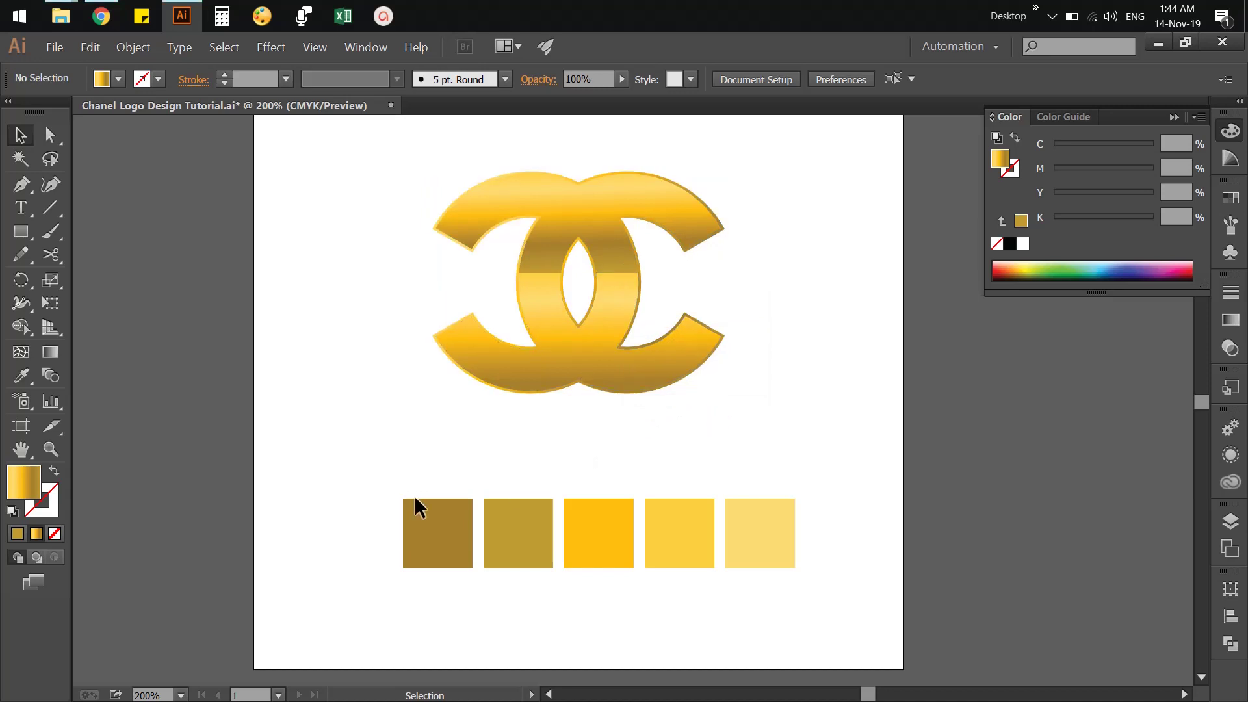
# Marquee-select the five gold colour squares and group them.
pyautogui.moveTo(397, 479); pyautogui.dragTo(820, 599)
pyautogui.rightClick(769, 540)
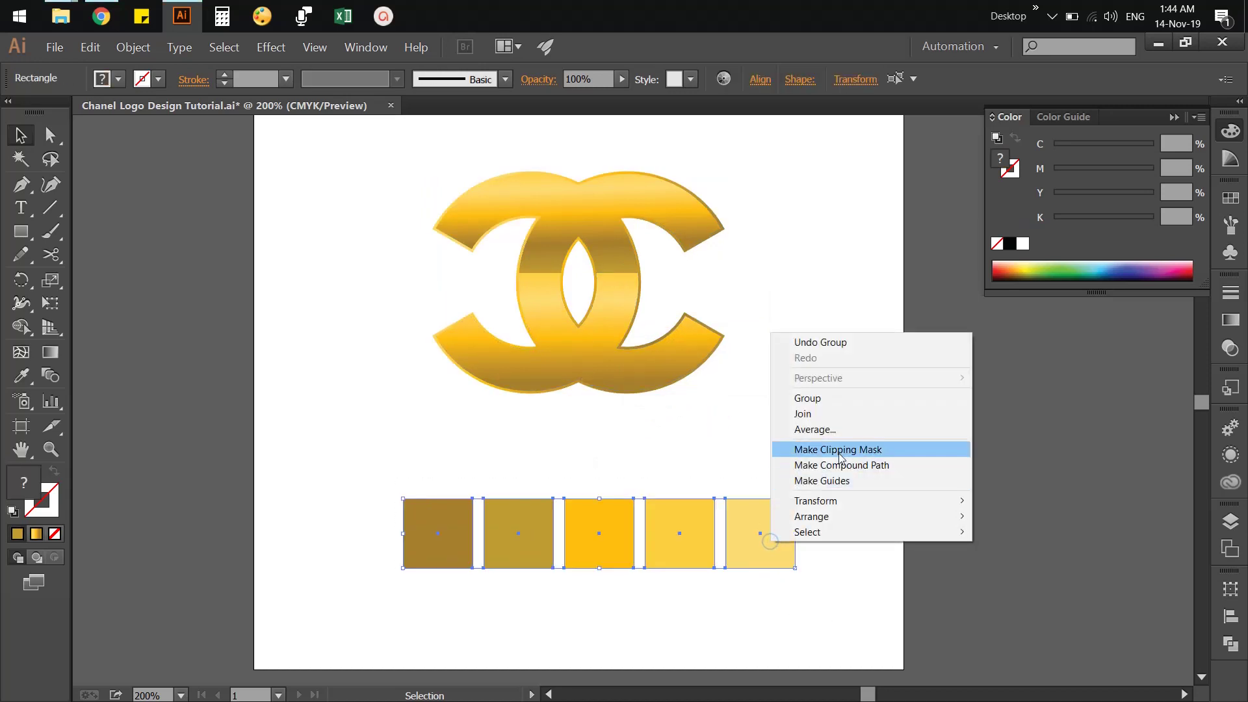
pyautogui.click(843, 404)
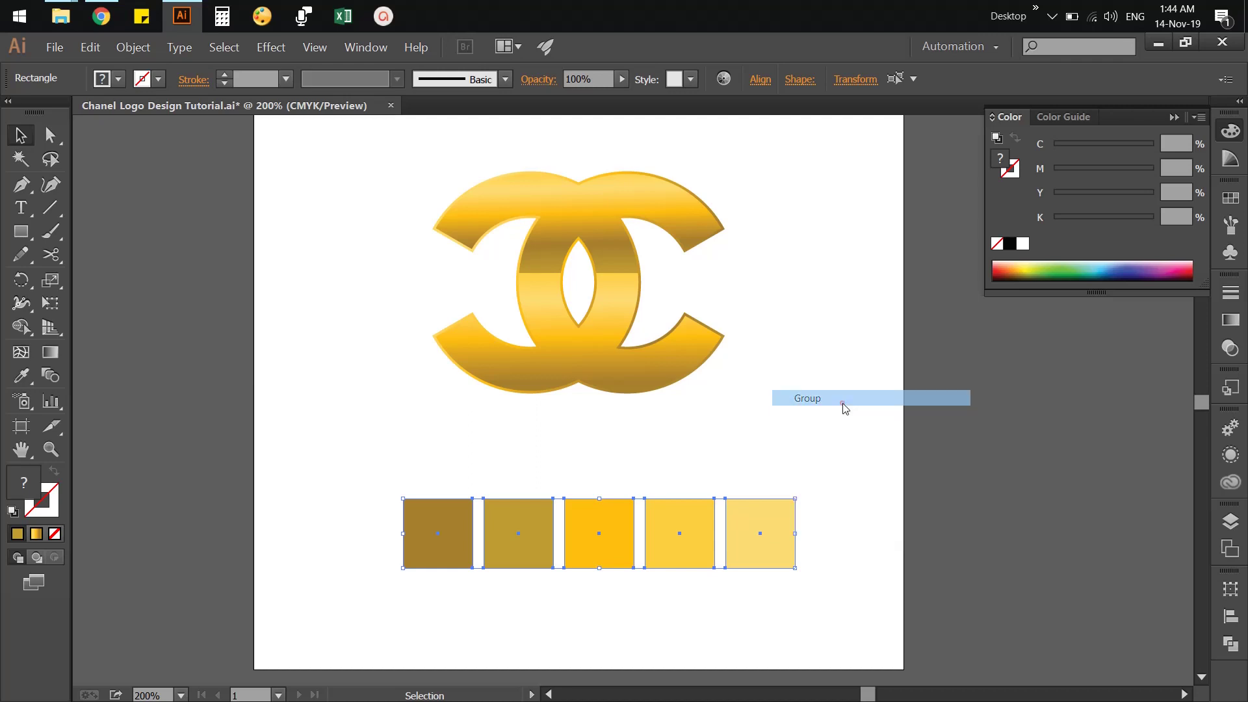
pyautogui.click(787, 427)
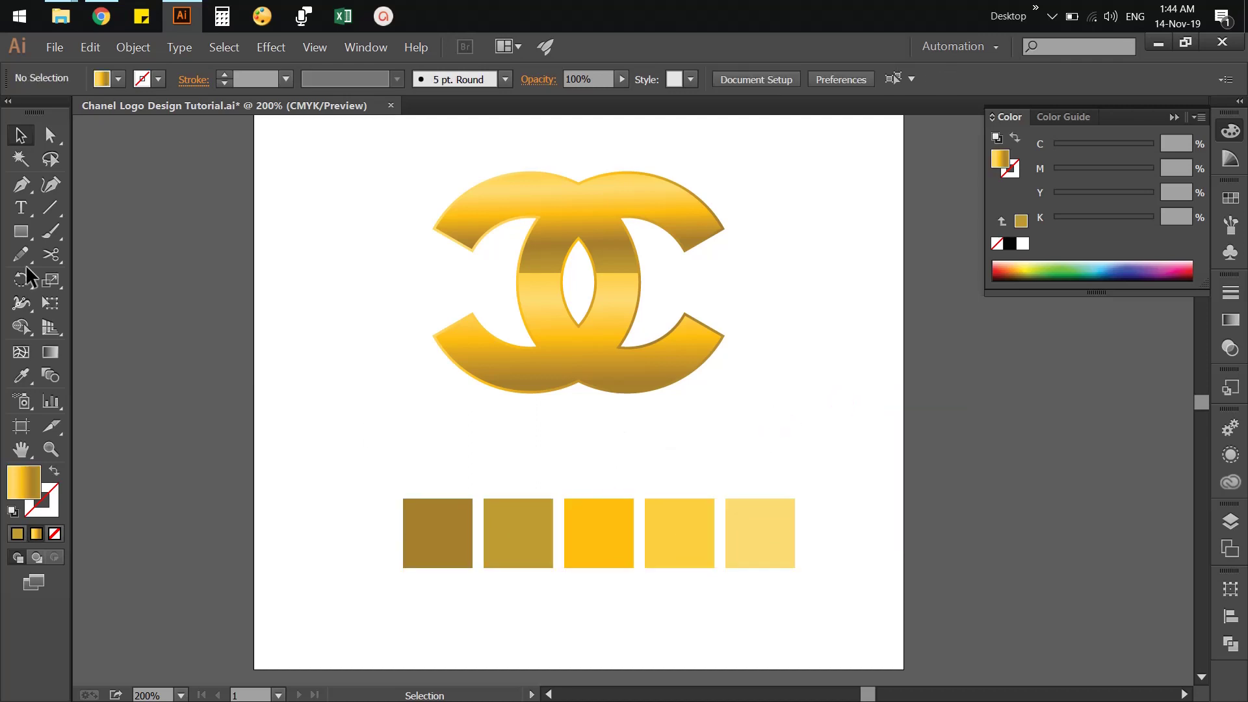
# Draw a square covering the whole artboard.
pyautogui.hotkey('ctrl', '-')
pyautogui.hotkey('ctrl', '-')
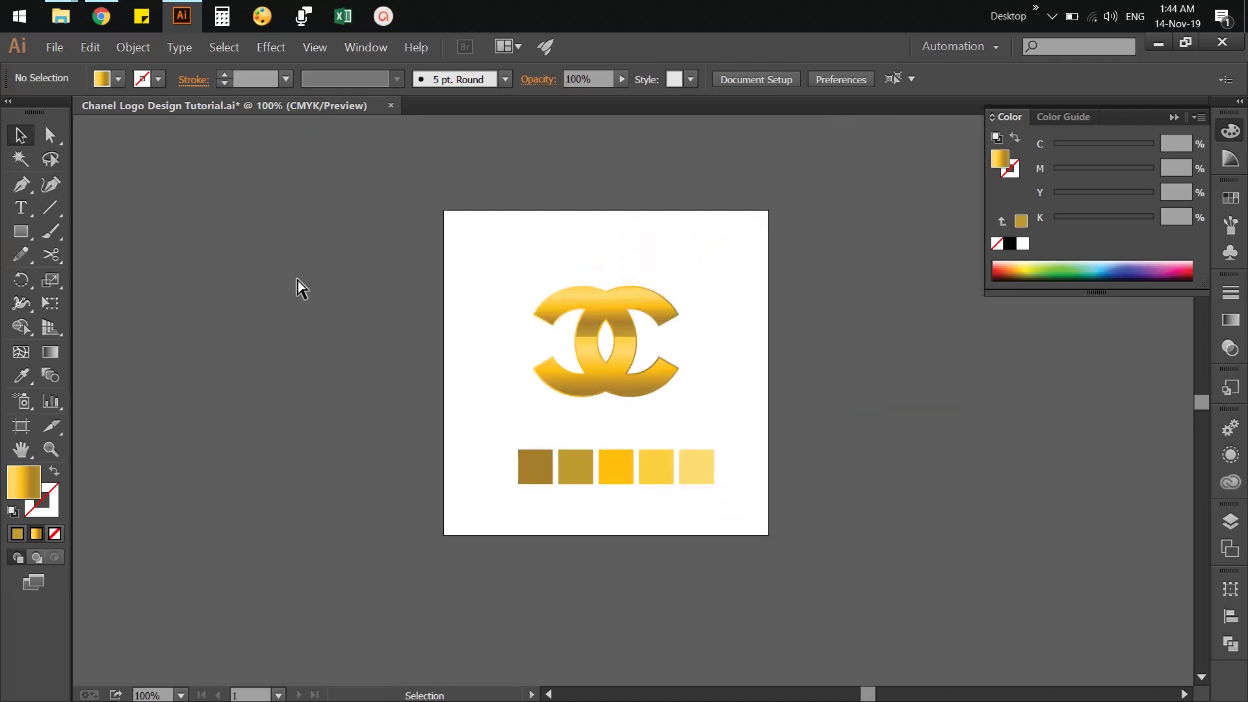
pyautogui.click(18, 231)
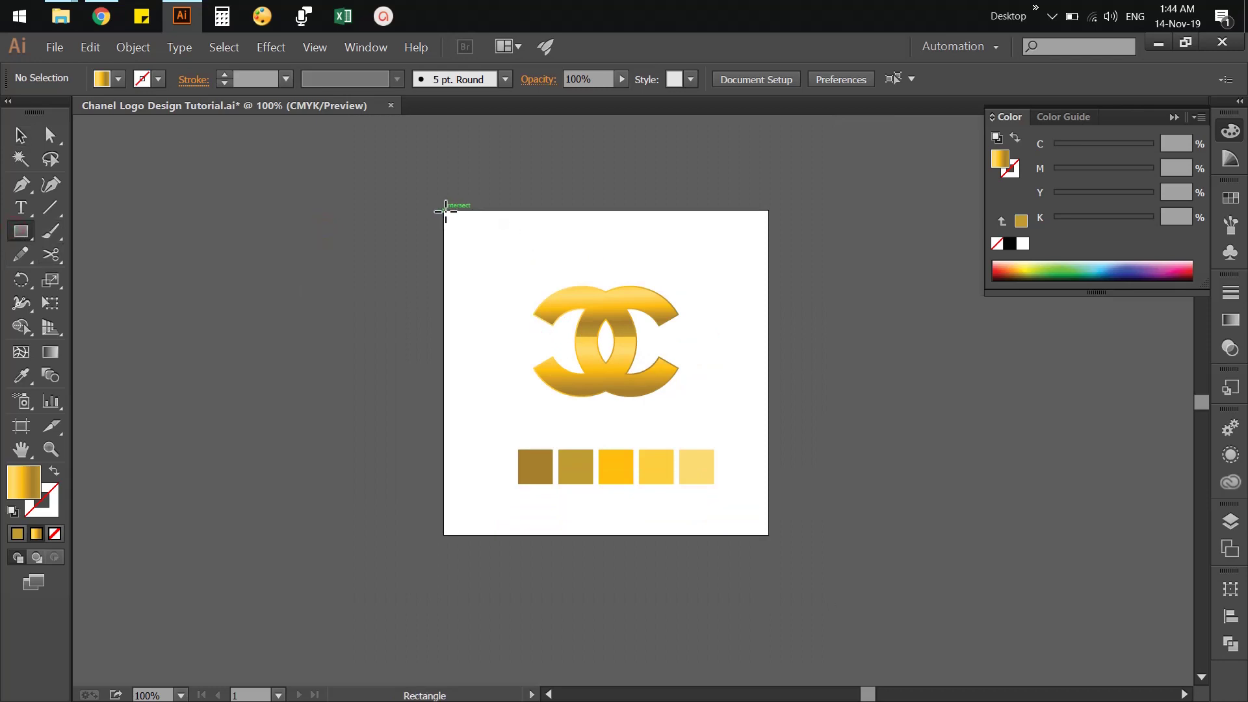
pyautogui.moveTo(444, 210); pyautogui.dragTo(769, 535)
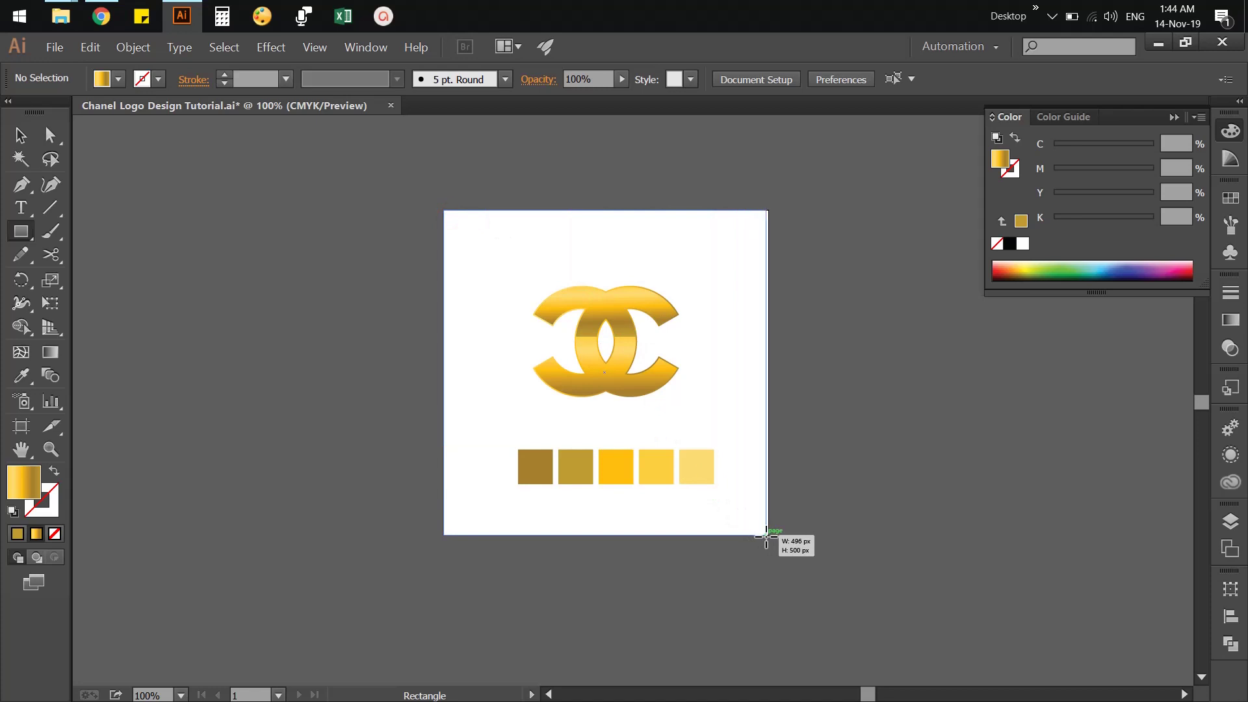
pyautogui.click(20, 135)
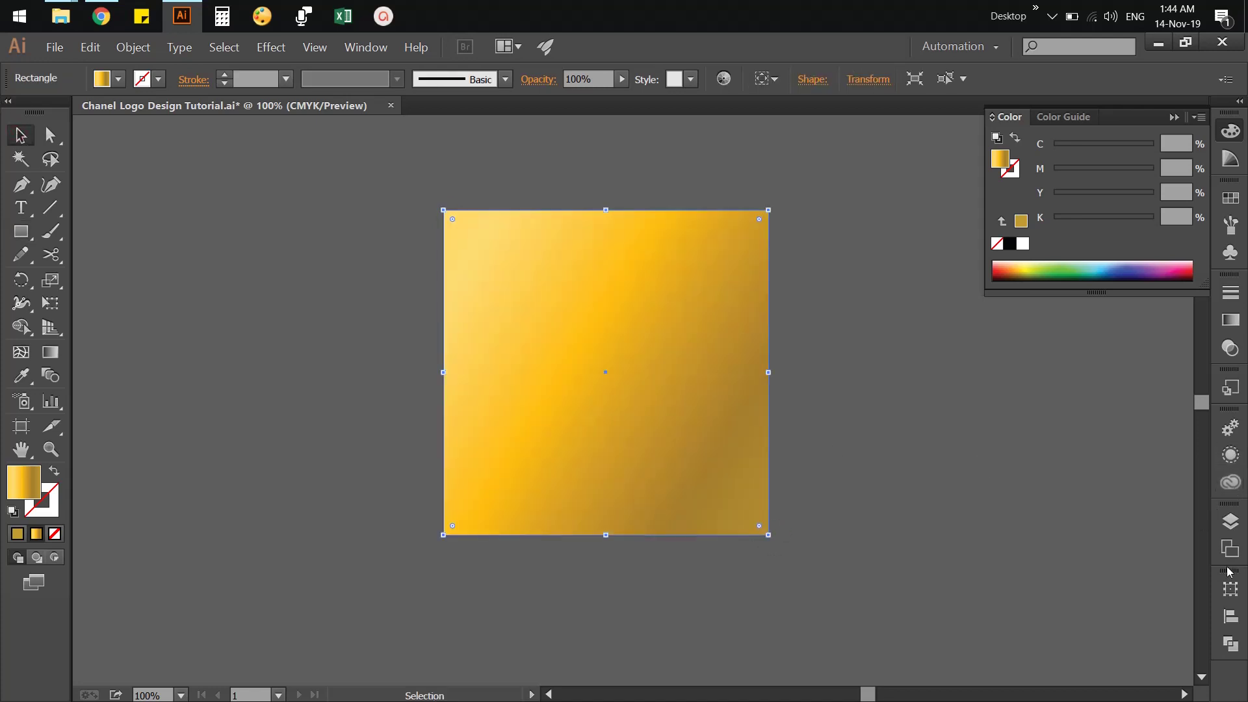
pyautogui.click(1231, 589)
pyautogui.click(1232, 592)
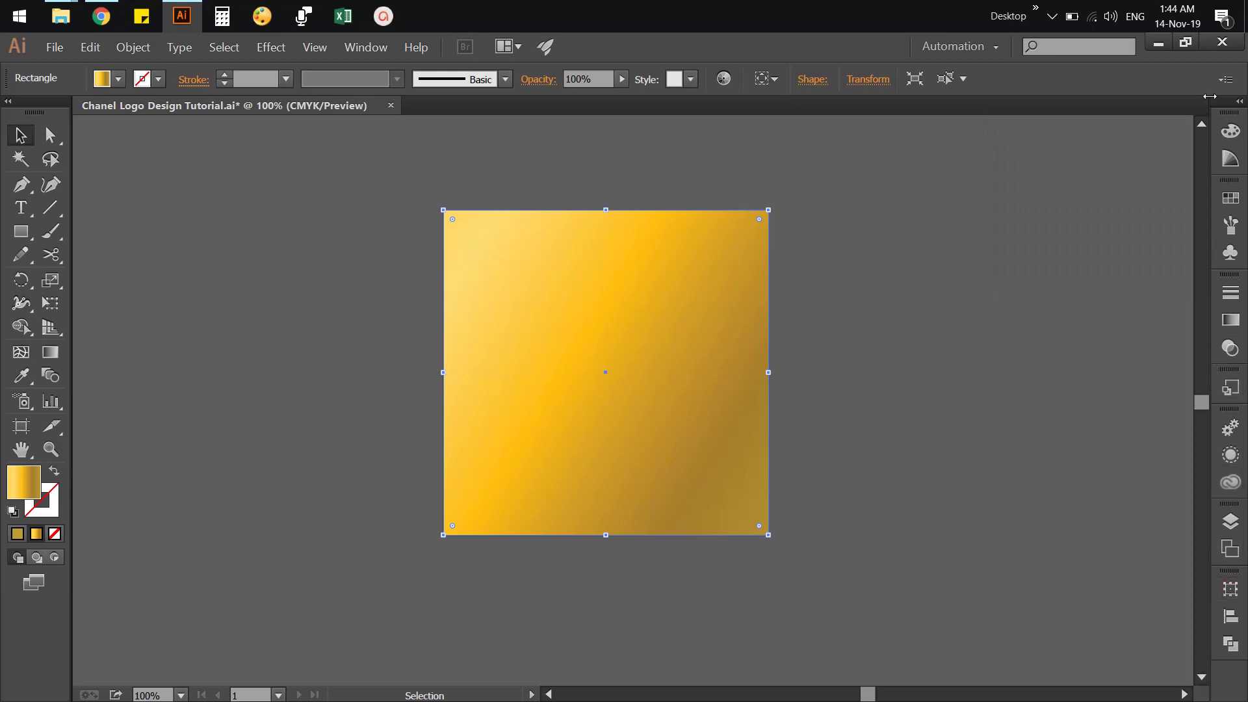
# Fill the square solid black and use Arrange > Send to Back.
pyautogui.click(1231, 131)
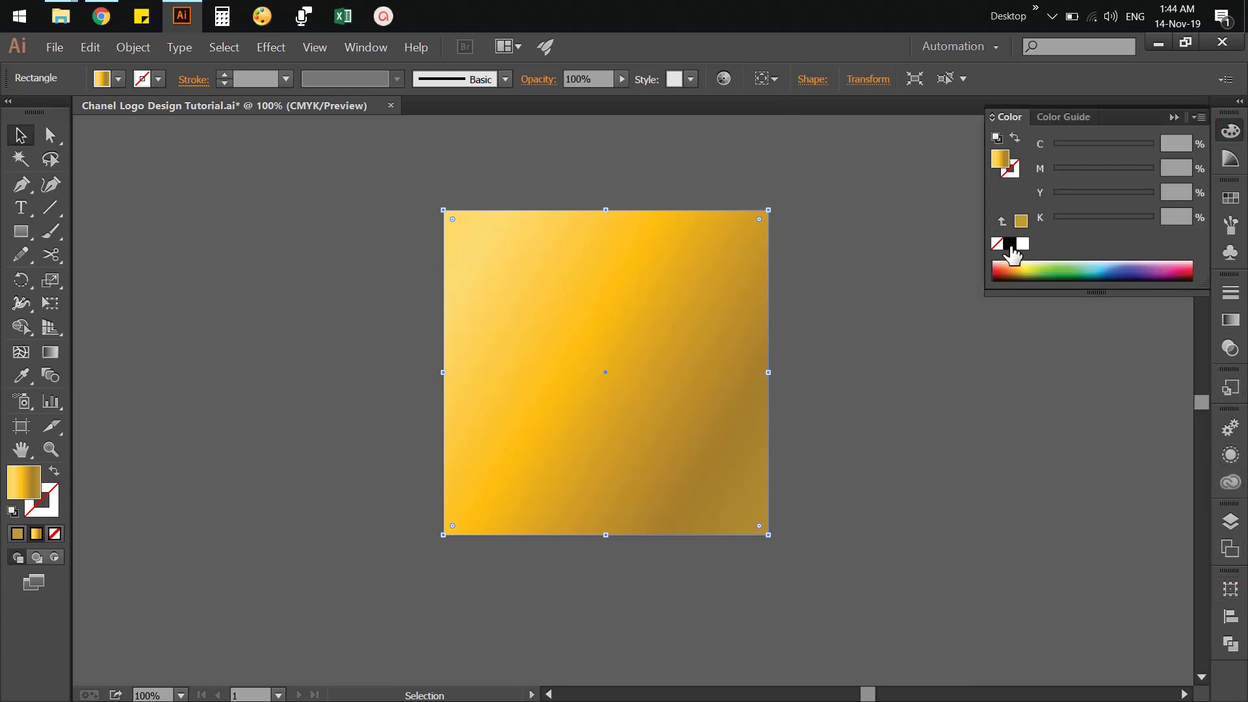
pyautogui.click(1010, 244)
pyautogui.click(1238, 134)
pyautogui.rightClick(615, 314)
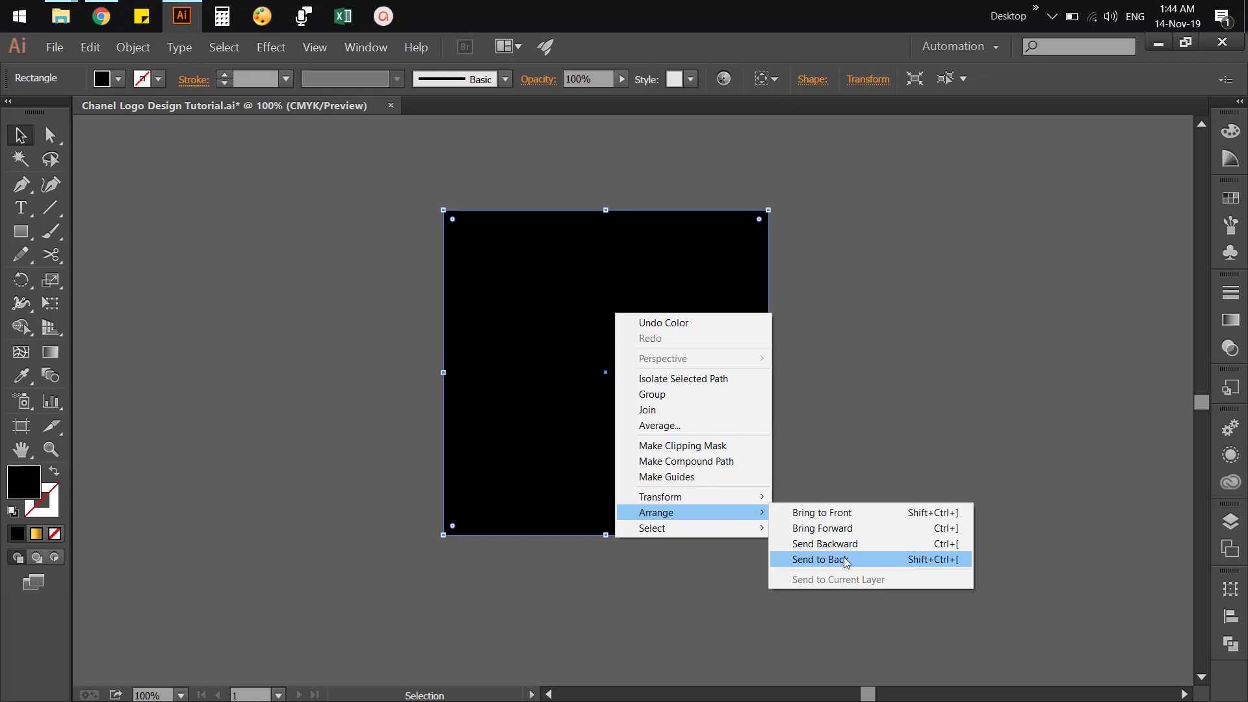
pyautogui.click(844, 559)
pyautogui.click(842, 478)
# Lighten the background square from black to a near-black 97% K.
pyautogui.click(718, 375)
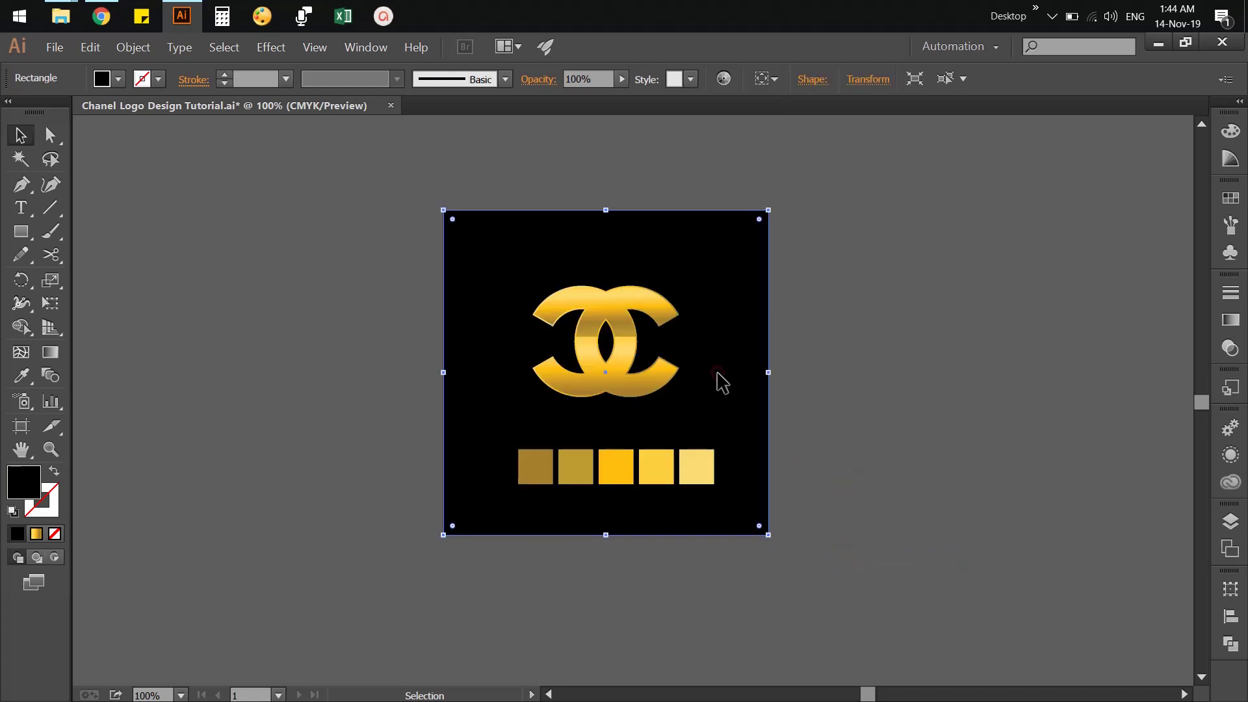
pyautogui.rightClick(717, 375)
pyautogui.click(887, 412)
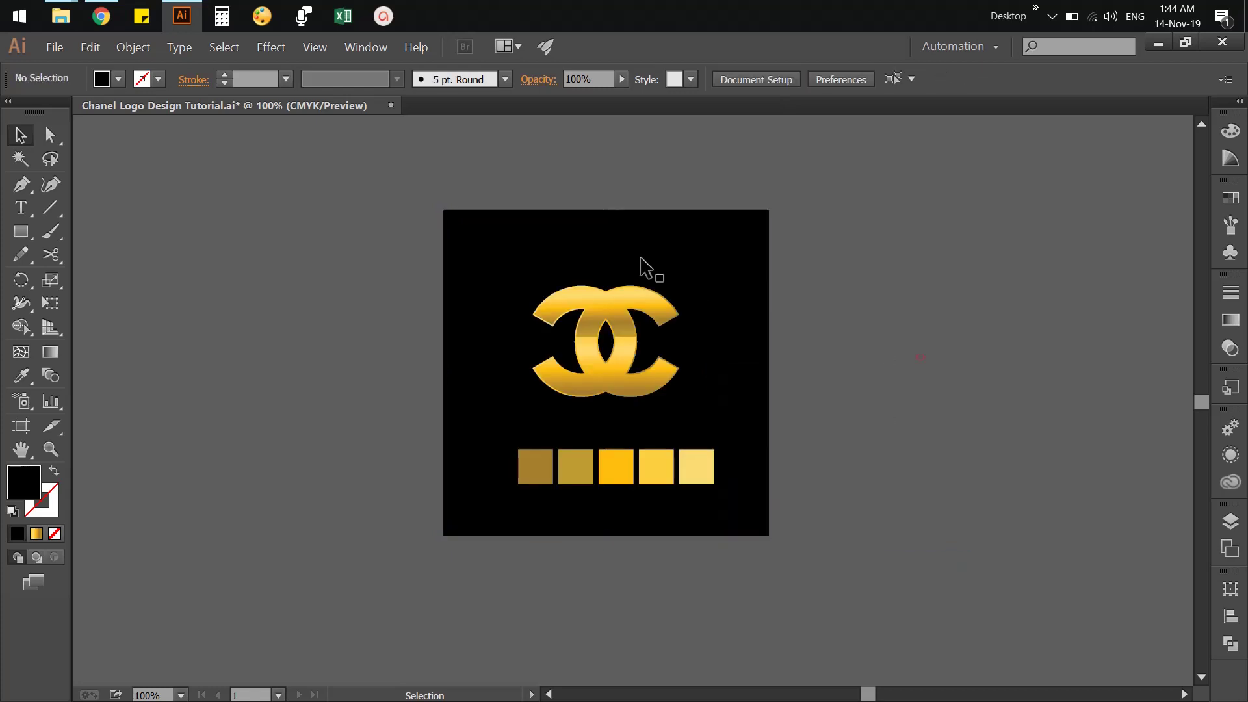
pyautogui.click(708, 255)
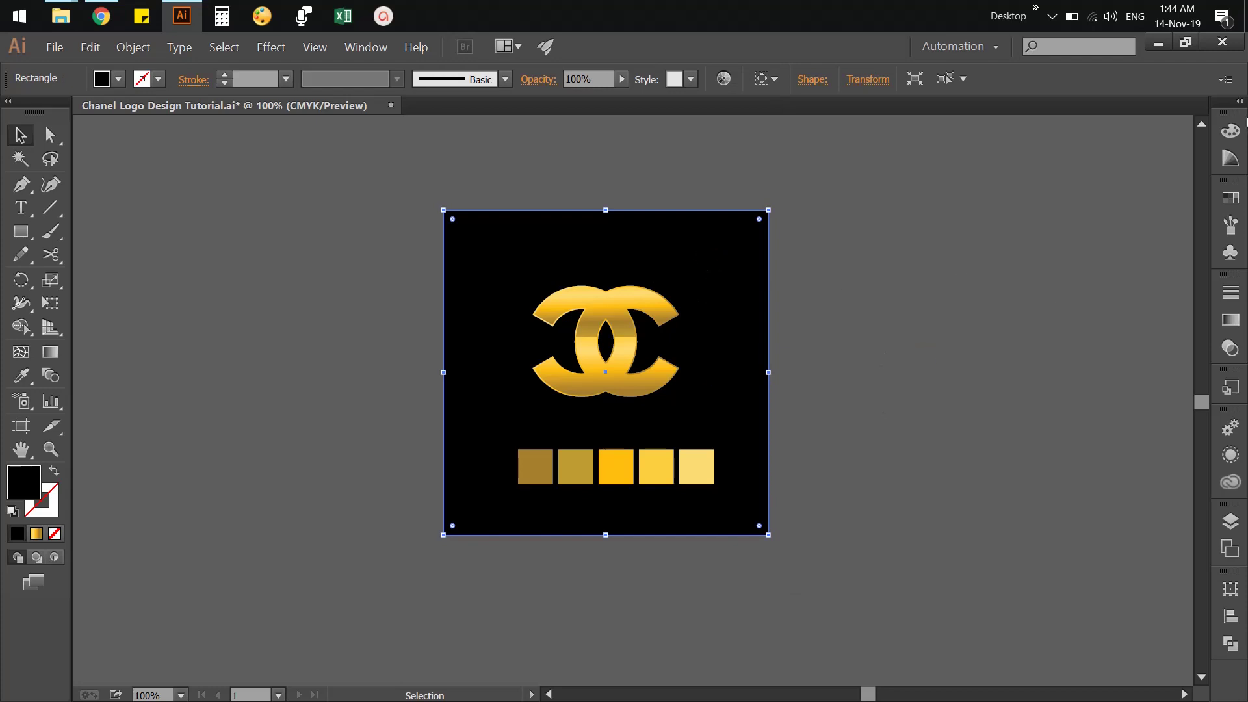
pyautogui.click(1230, 131)
pyautogui.moveTo(1145, 214); pyautogui.dragTo(1152, 220)
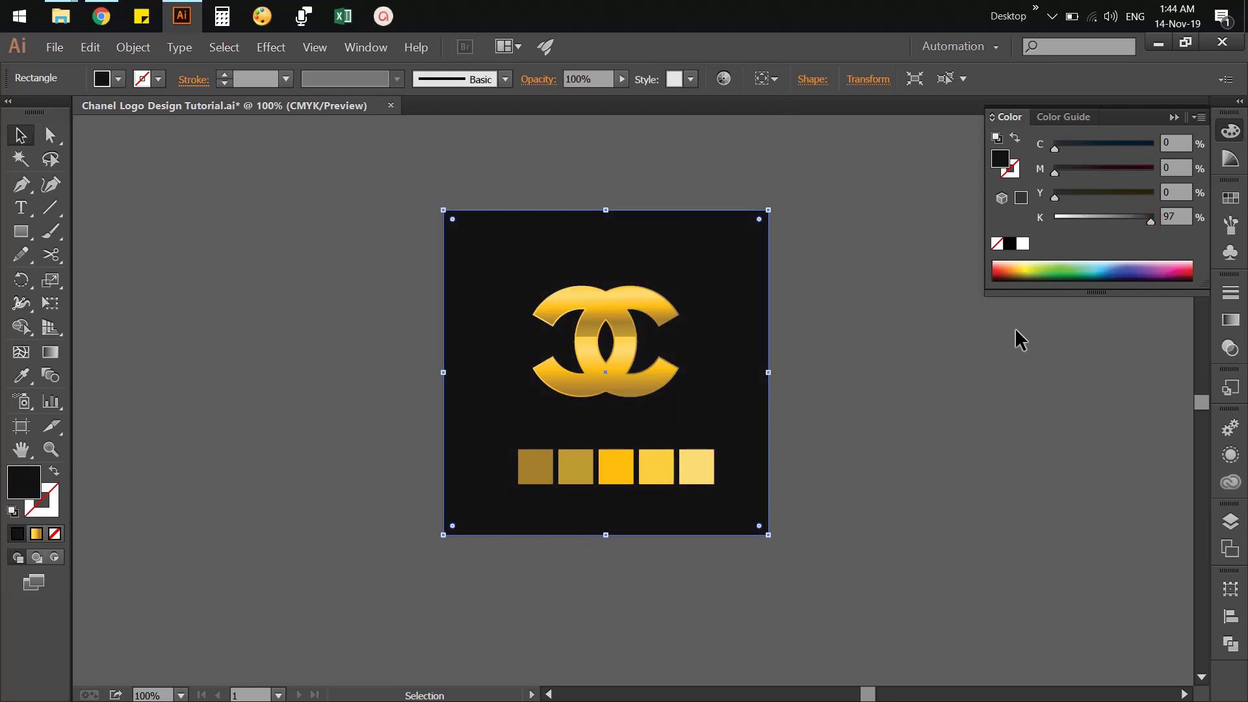
pyautogui.click(846, 344)
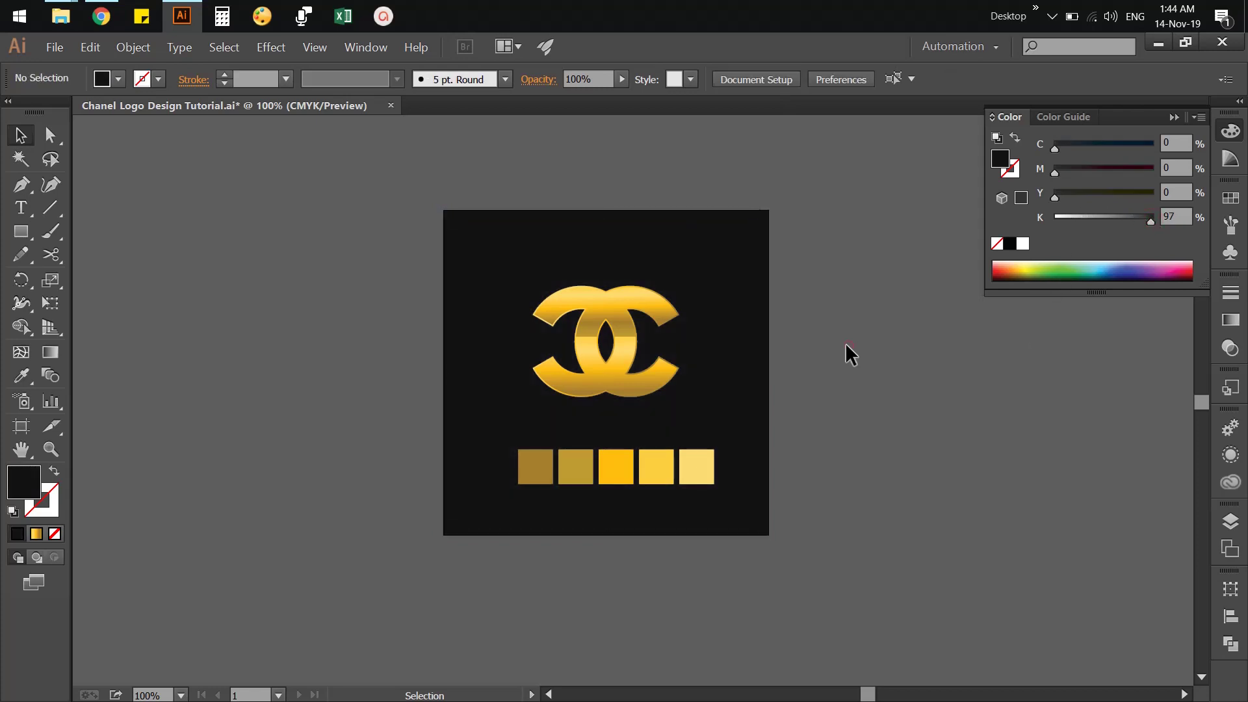
# Scale the gold double-C logo down to about 158 × 120 px.
pyautogui.click(606, 316)
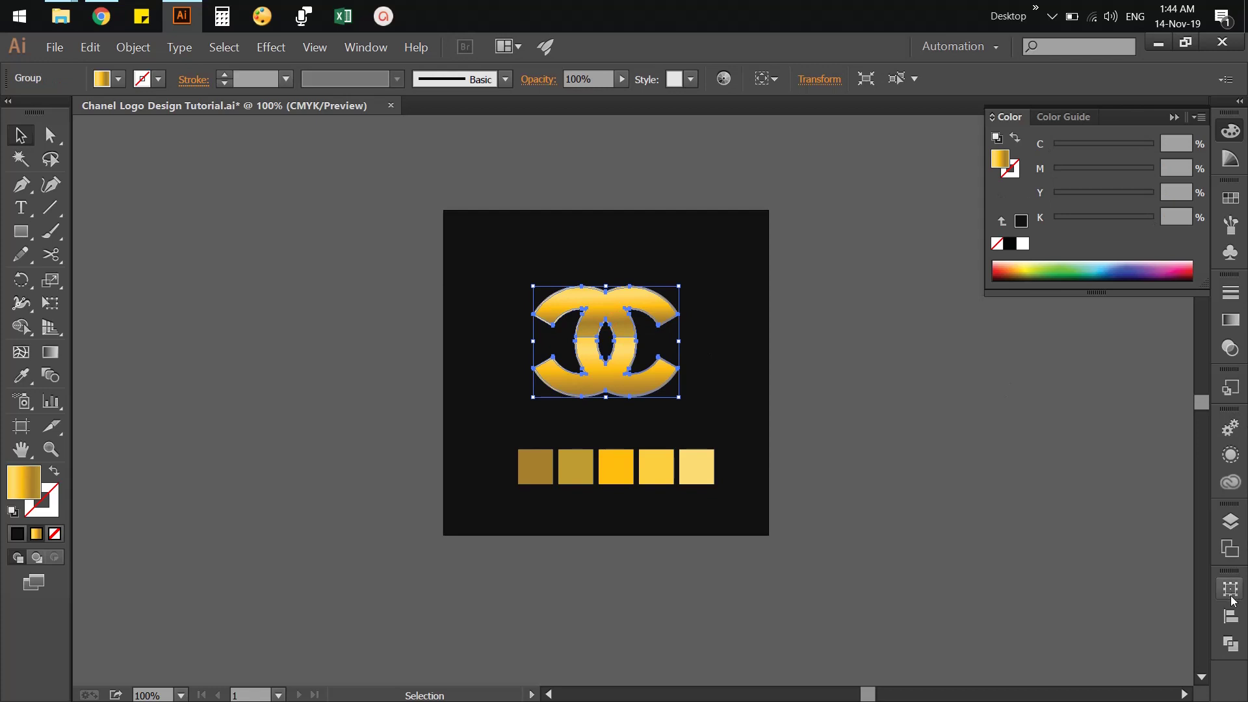
pyautogui.click(1231, 589)
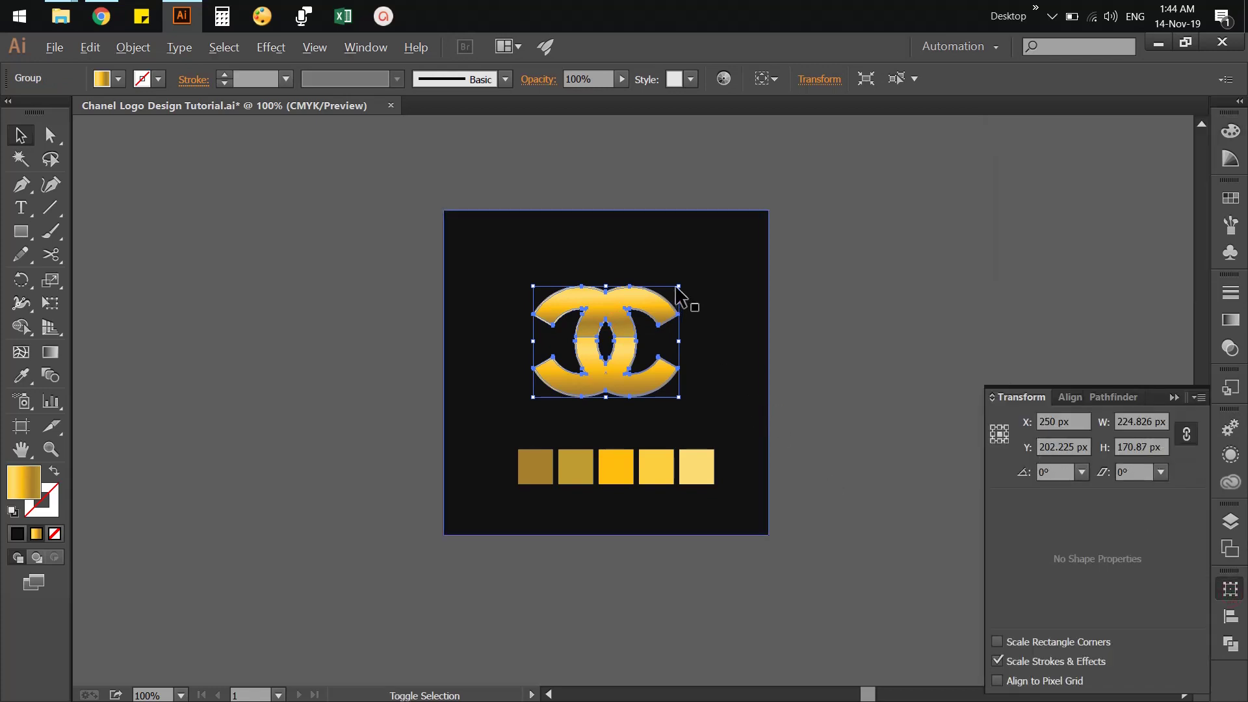
pyautogui.moveTo(679, 286); pyautogui.dragTo(659, 300)
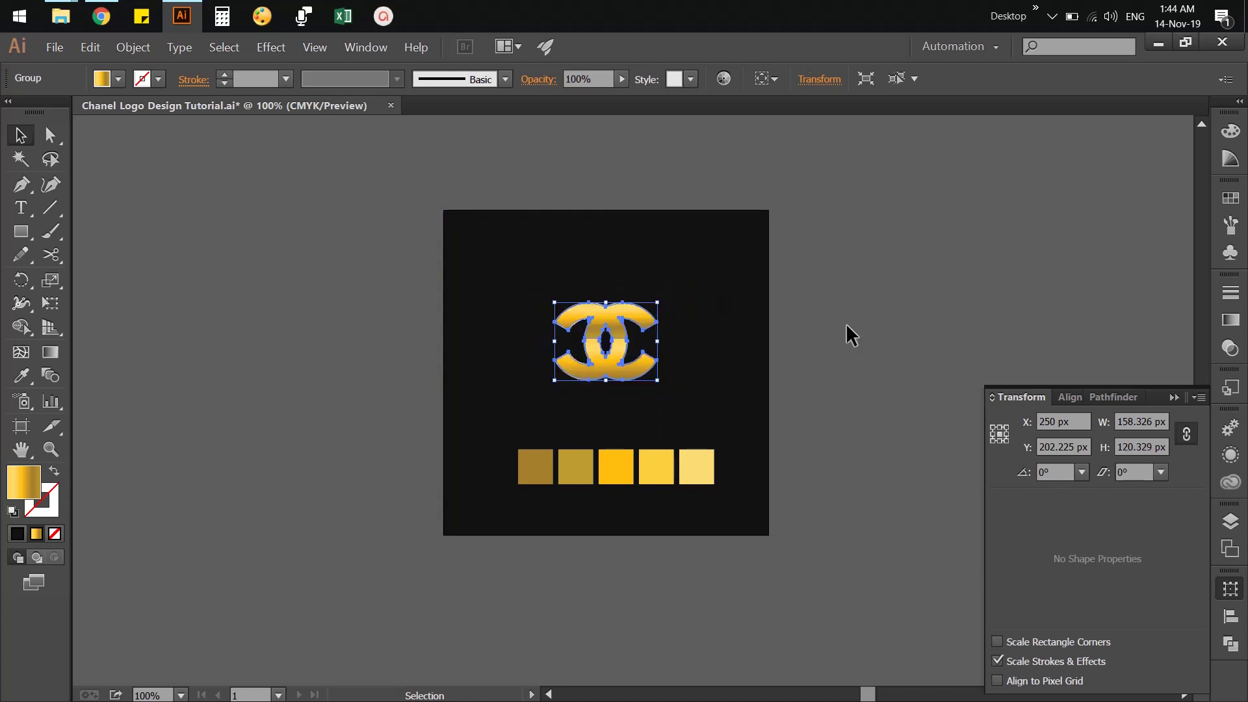
pyautogui.click(845, 323)
# Type 'chanel', enlarge it to headline size and place it below the logo.
pyautogui.press('t')
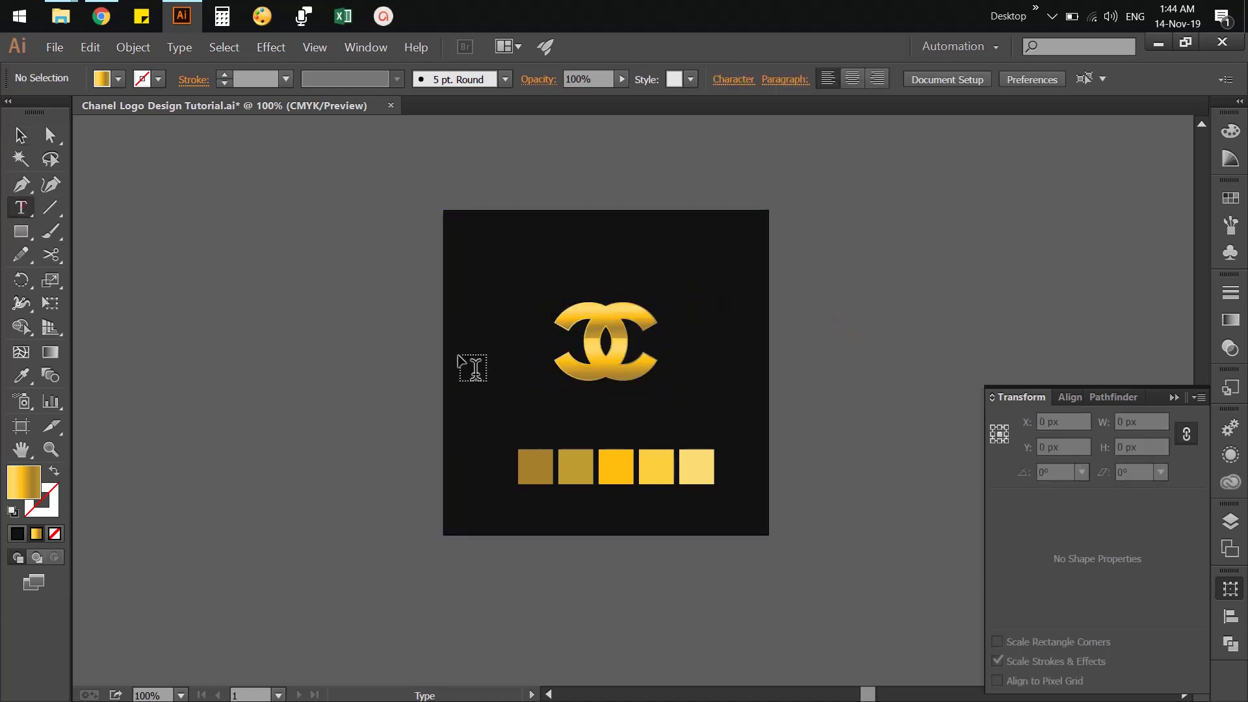
pyautogui.click(548, 415)
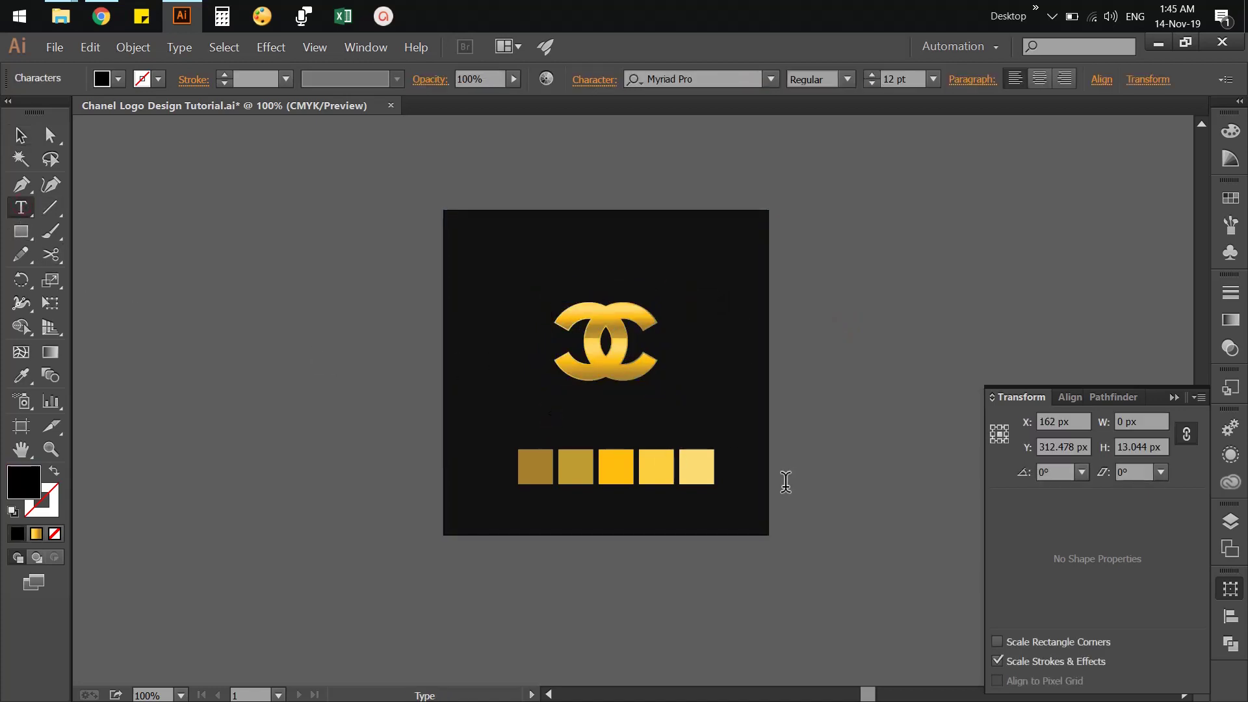
pyautogui.write('chanel')
pyautogui.press('Escape')
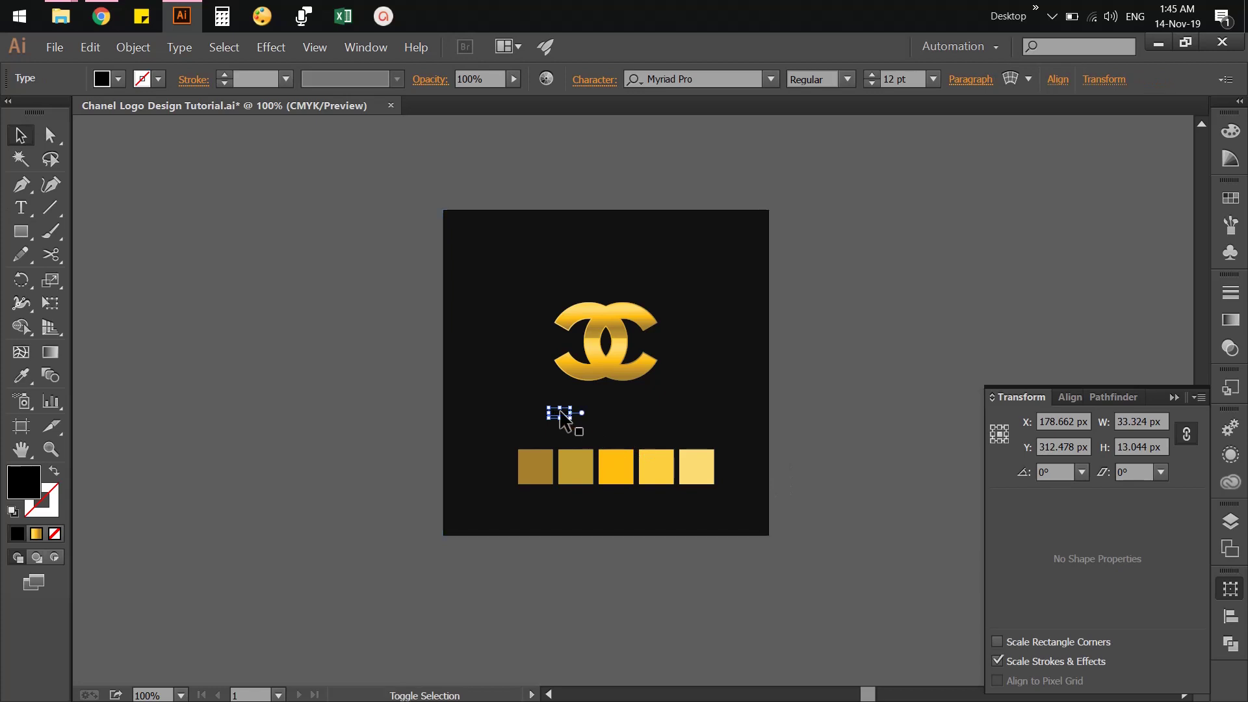
pyautogui.moveTo(571, 406); pyautogui.dragTo(700, 353)
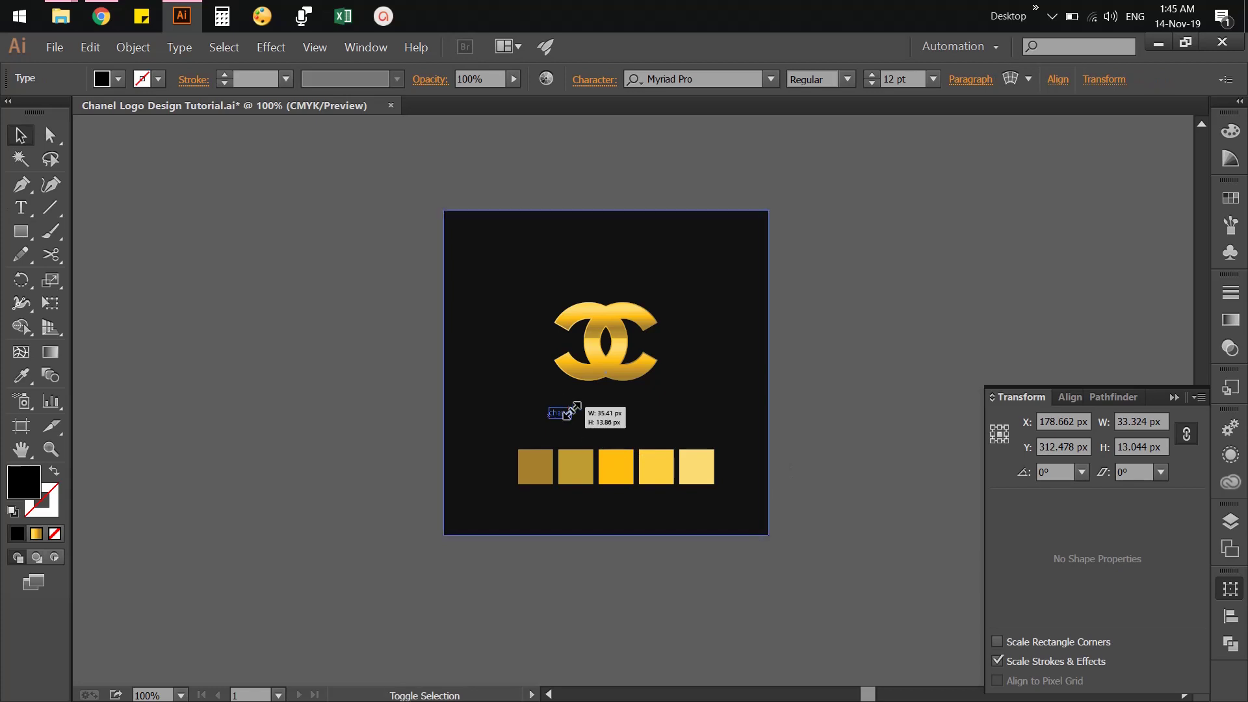
pyautogui.moveTo(676, 398); pyautogui.dragTo(659, 428)
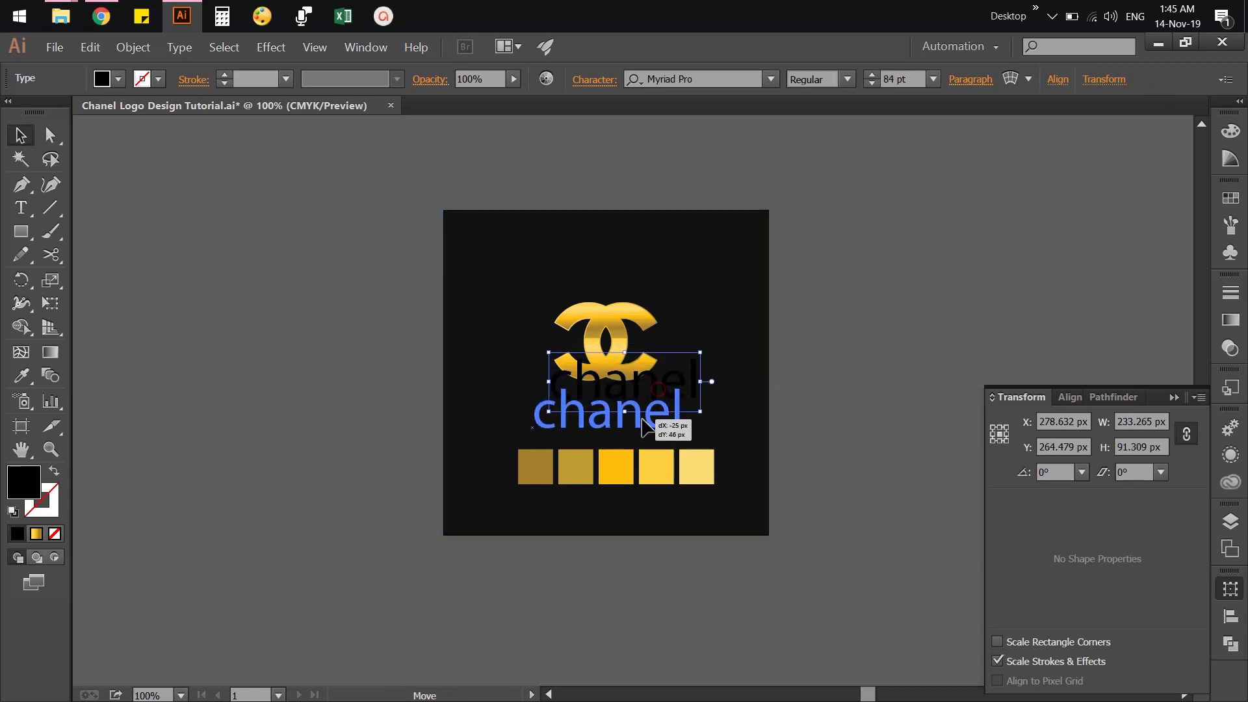
# Set the text font to Couture Bold in All Caps.
pyautogui.click(707, 75)
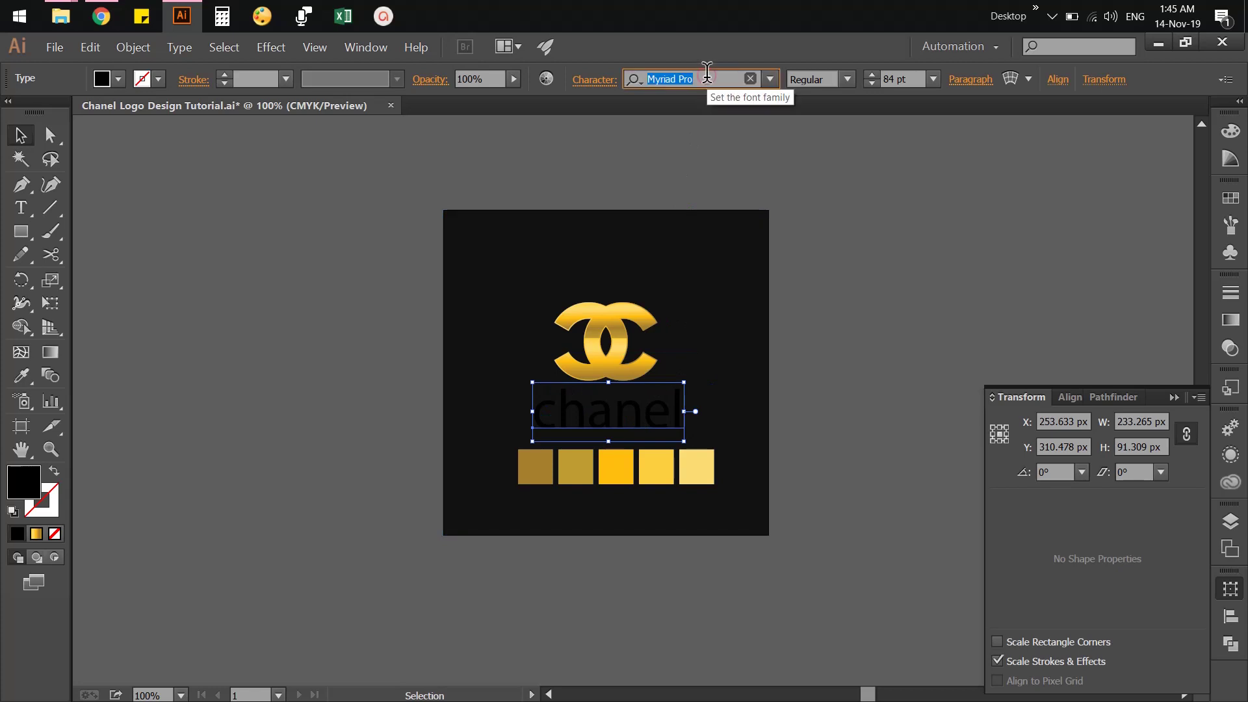
pyautogui.write('cou')
pyautogui.click(697, 134)
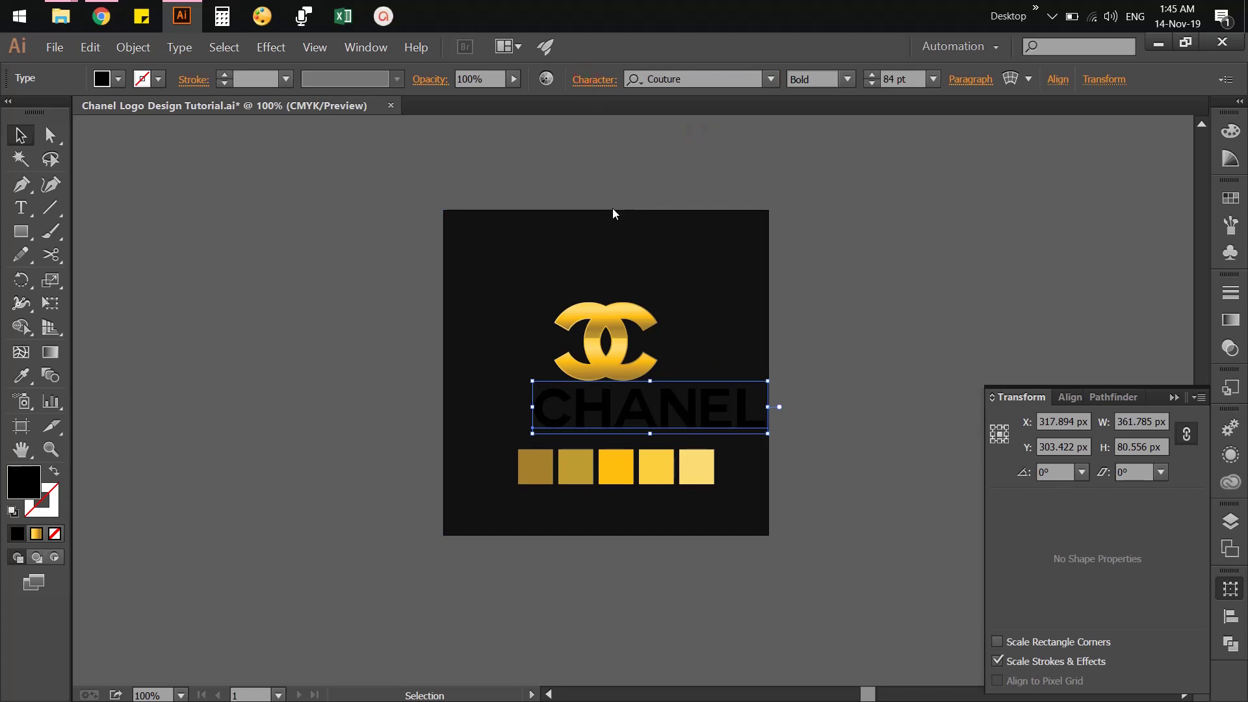
pyautogui.click(415, 307)
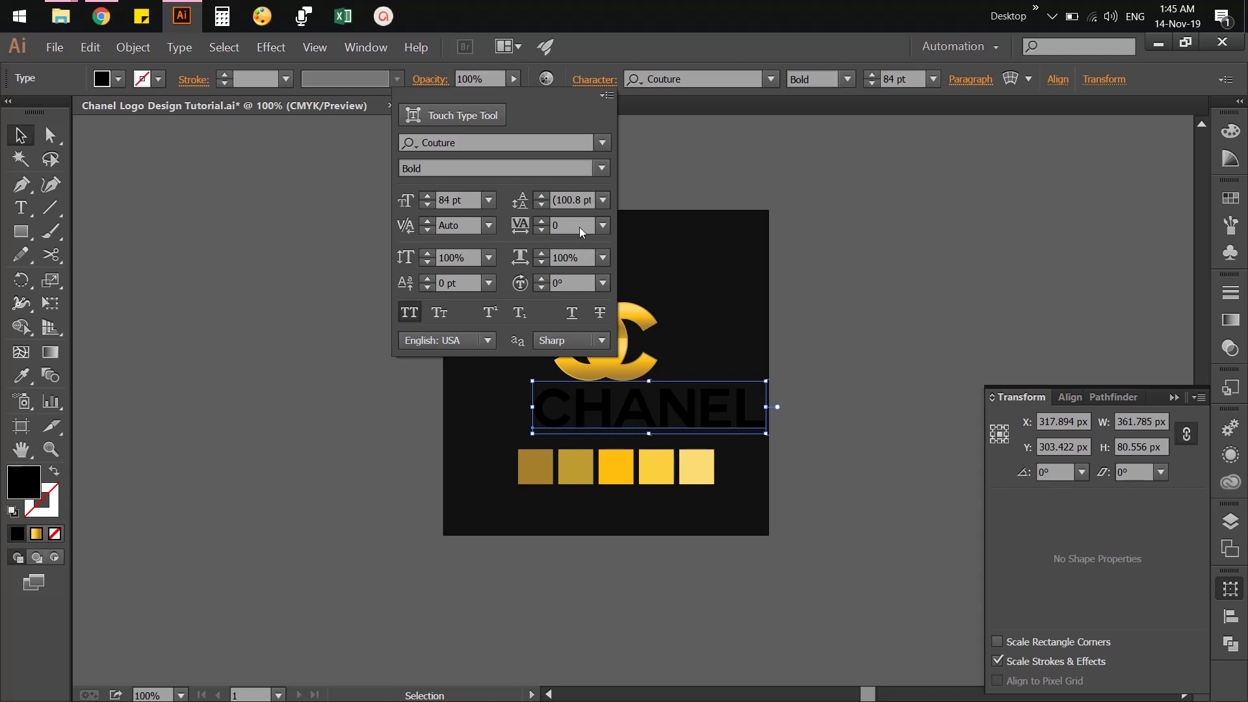
# Widen the CHANEL letter spacing to 100 after trying 50.
pyautogui.click(596, 227)
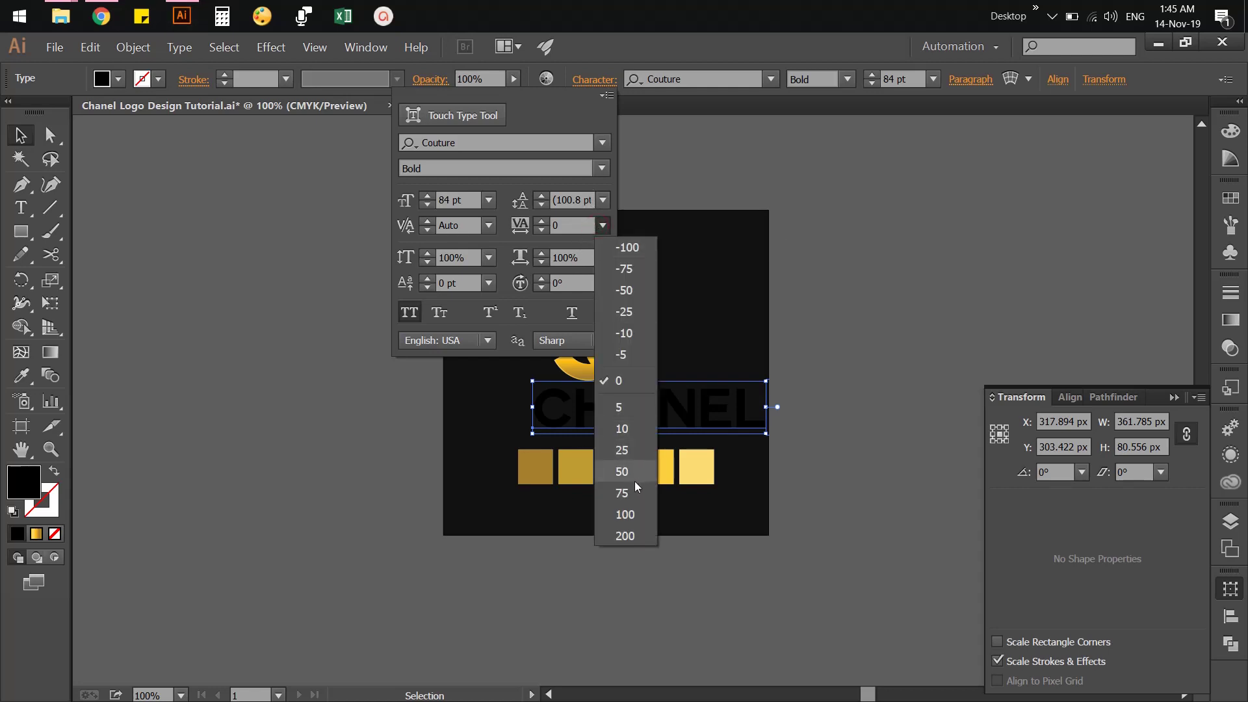
pyautogui.click(634, 482)
pyautogui.click(603, 226)
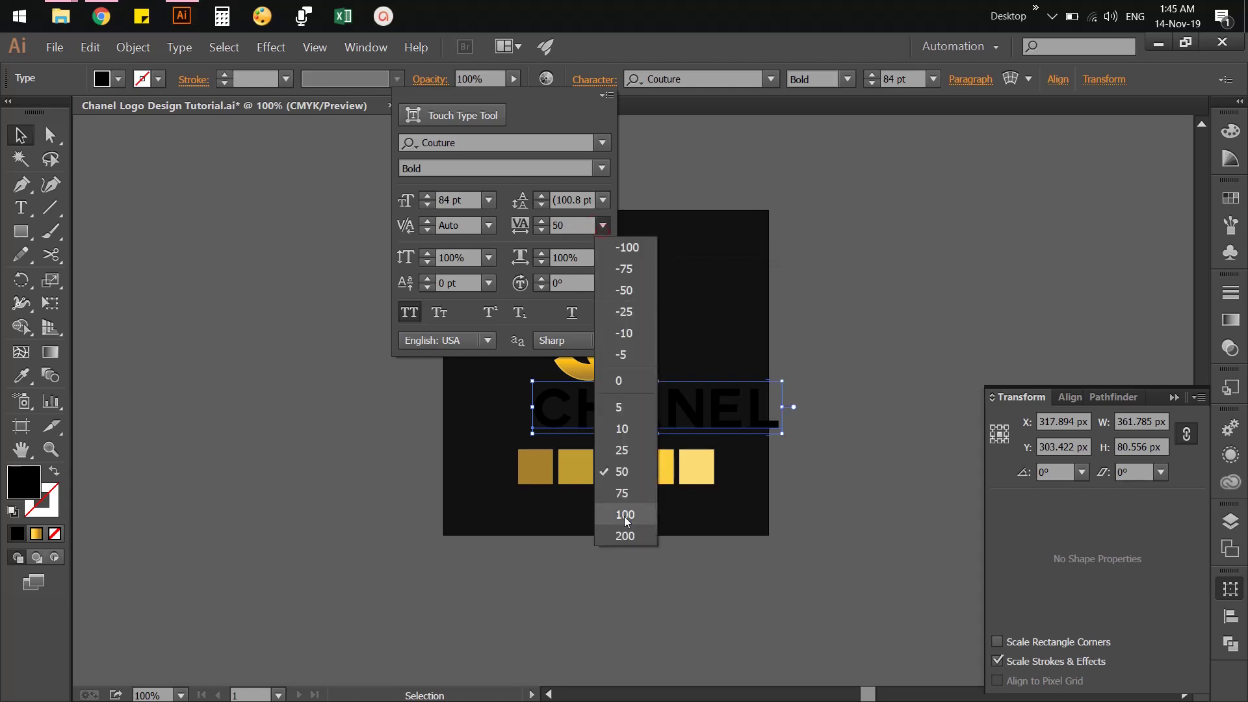
pyautogui.click(625, 515)
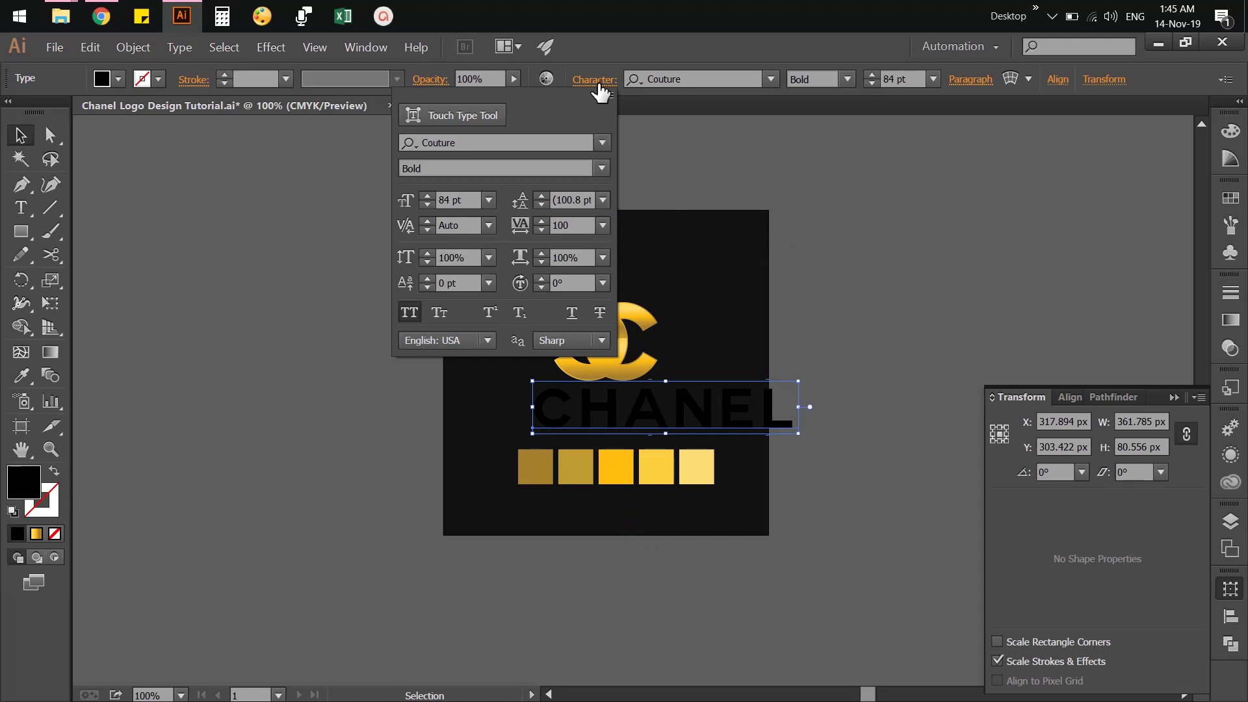
pyautogui.click(827, 279)
pyautogui.click(809, 371)
pyautogui.click(719, 426)
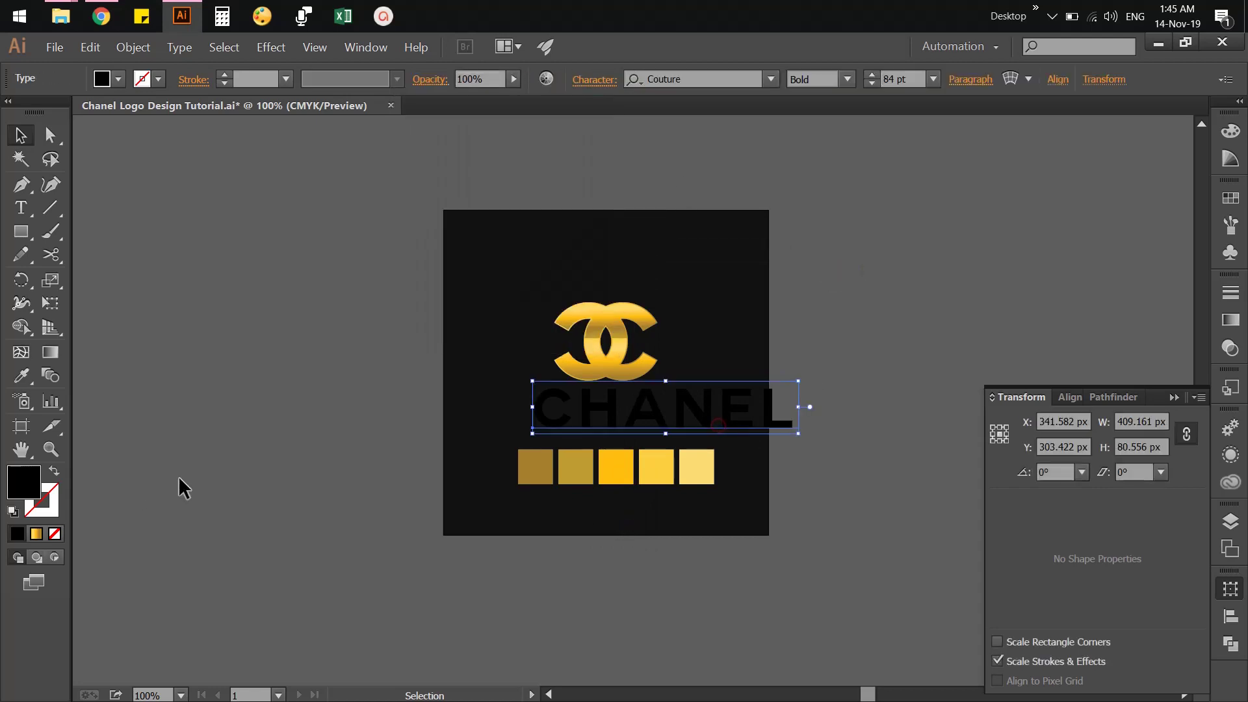
pyautogui.click(1231, 131)
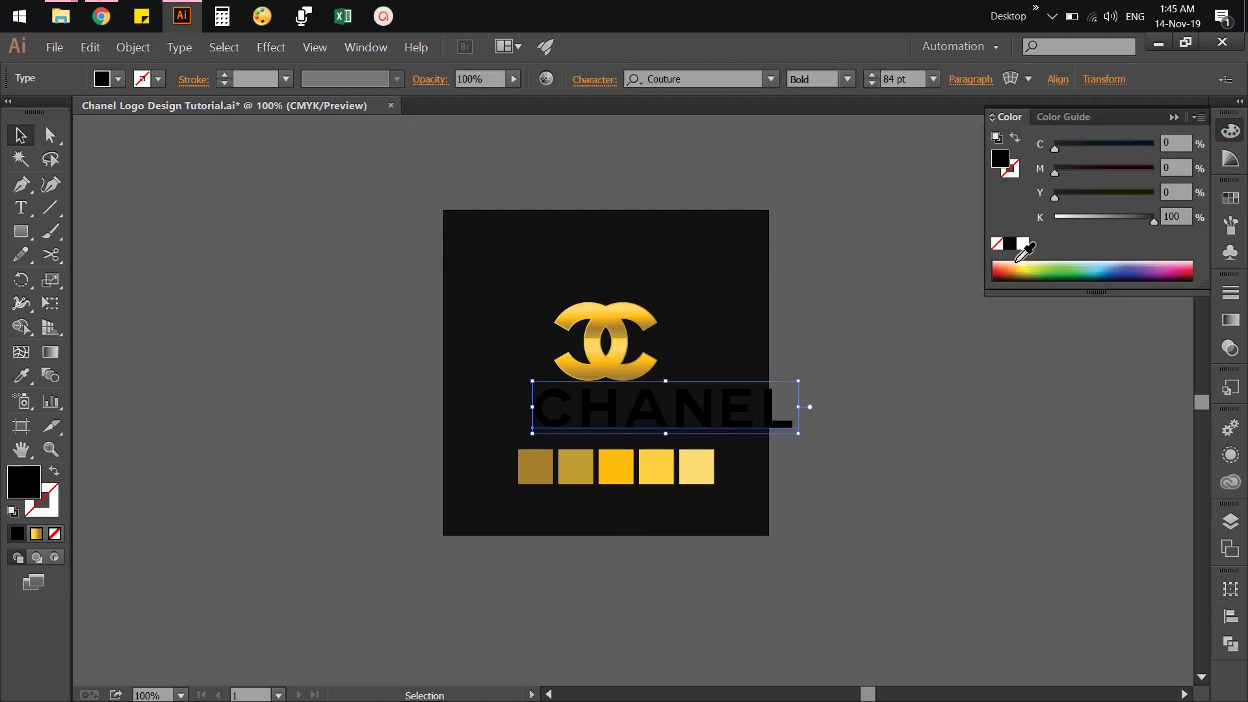
# Make the CHANEL text white and zoom in around the logo and wordmark.
pyautogui.click(1023, 244)
pyautogui.click(1231, 131)
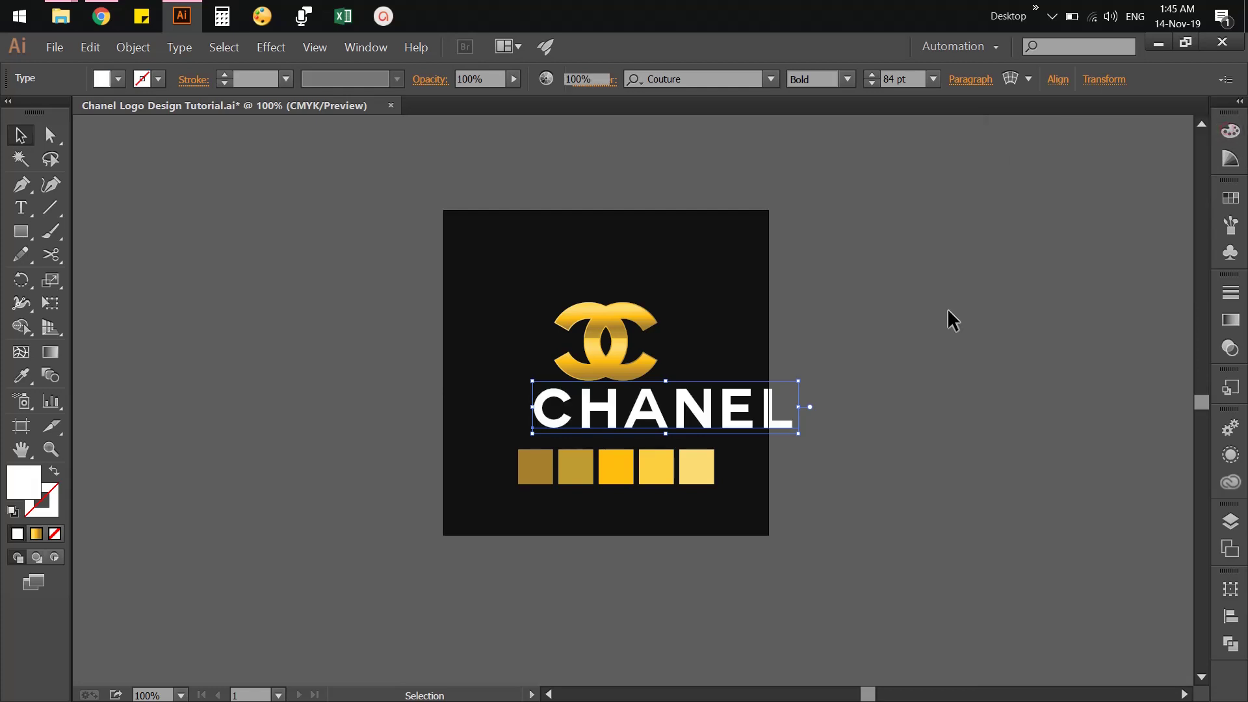
pyautogui.click(949, 310)
pyautogui.press('z')
pyautogui.moveTo(451, 258); pyautogui.dragTo(794, 473)
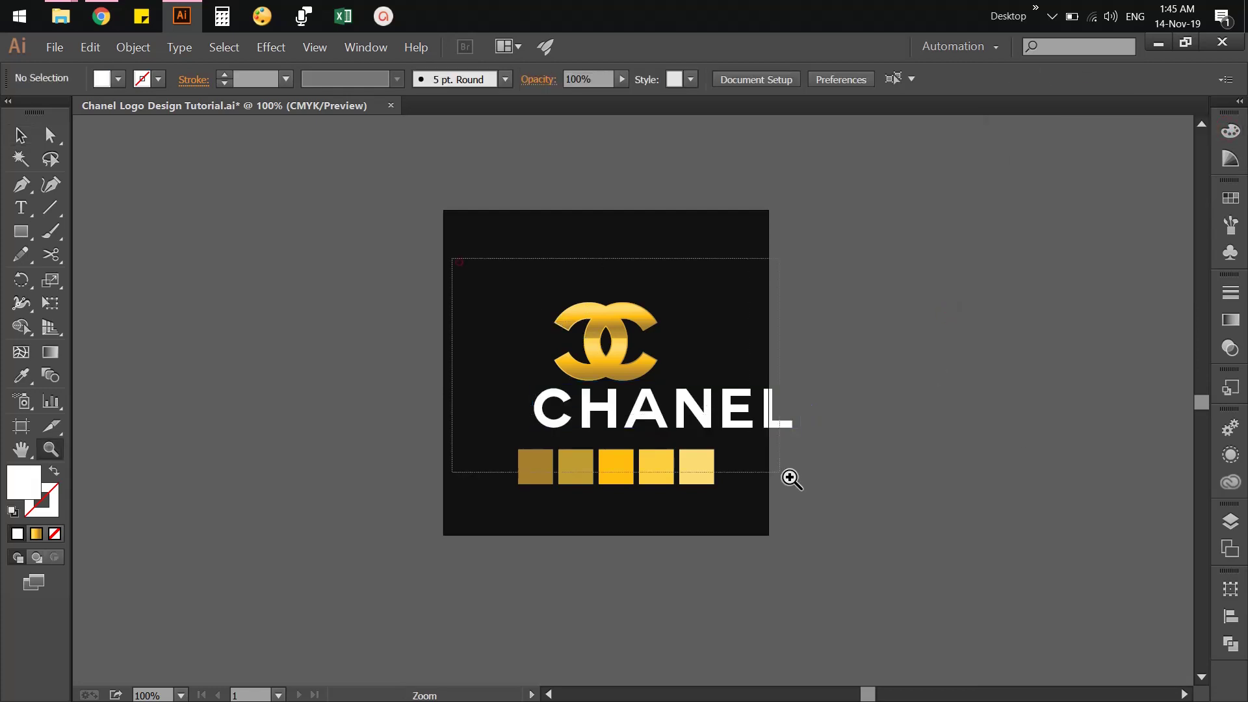
# Eyedrop swatch golds onto CHANEL, settling on the darkest gold from the first swatch.
pyautogui.press('v')
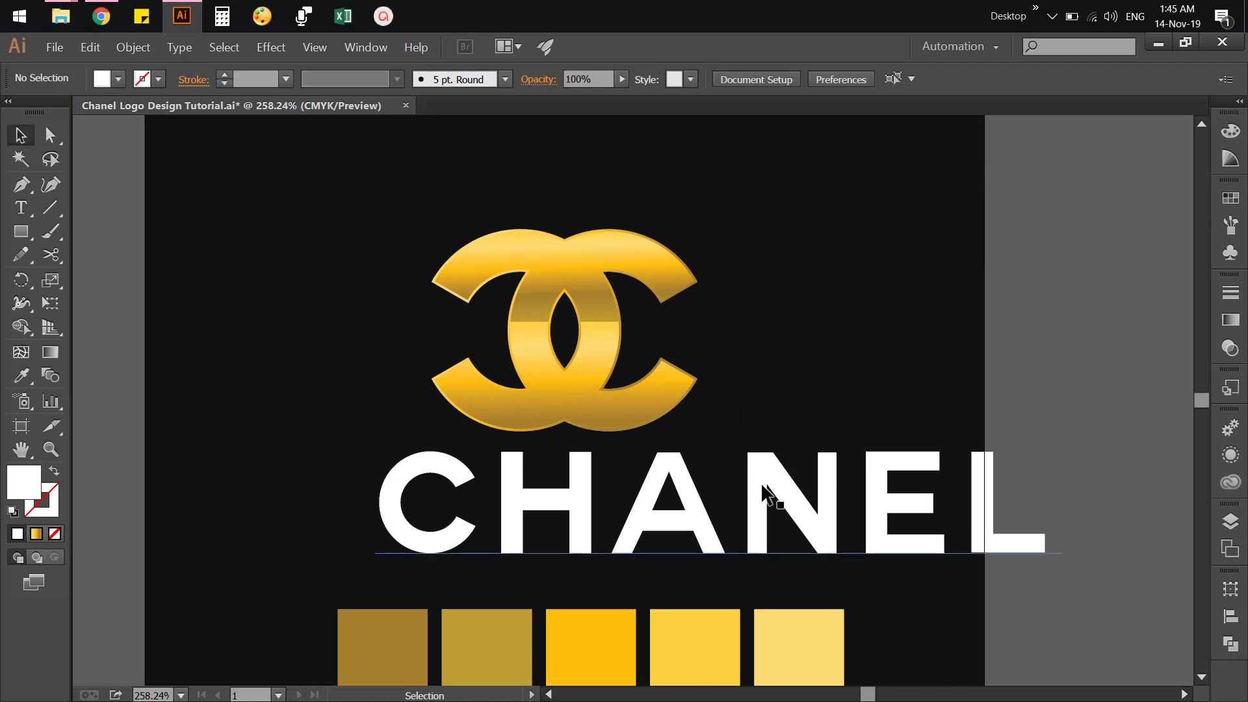
pyautogui.click(764, 487)
pyautogui.click(14, 378)
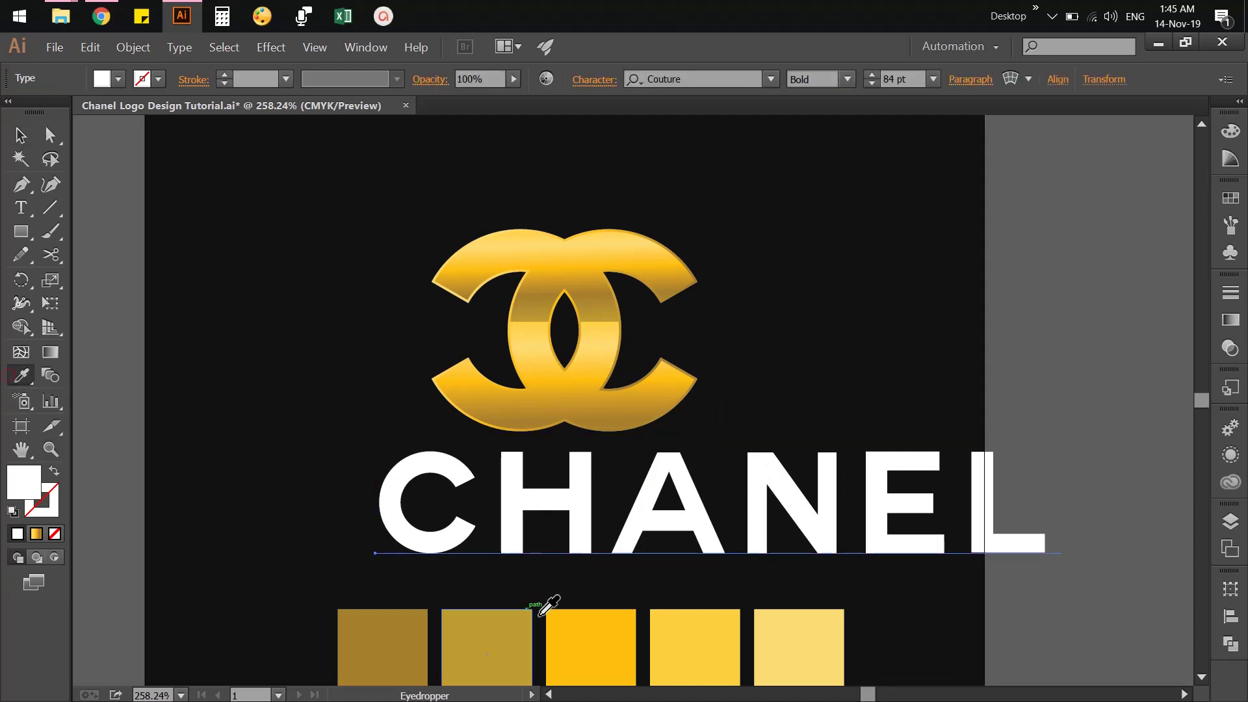
pyautogui.click(572, 618)
pyautogui.click(671, 645)
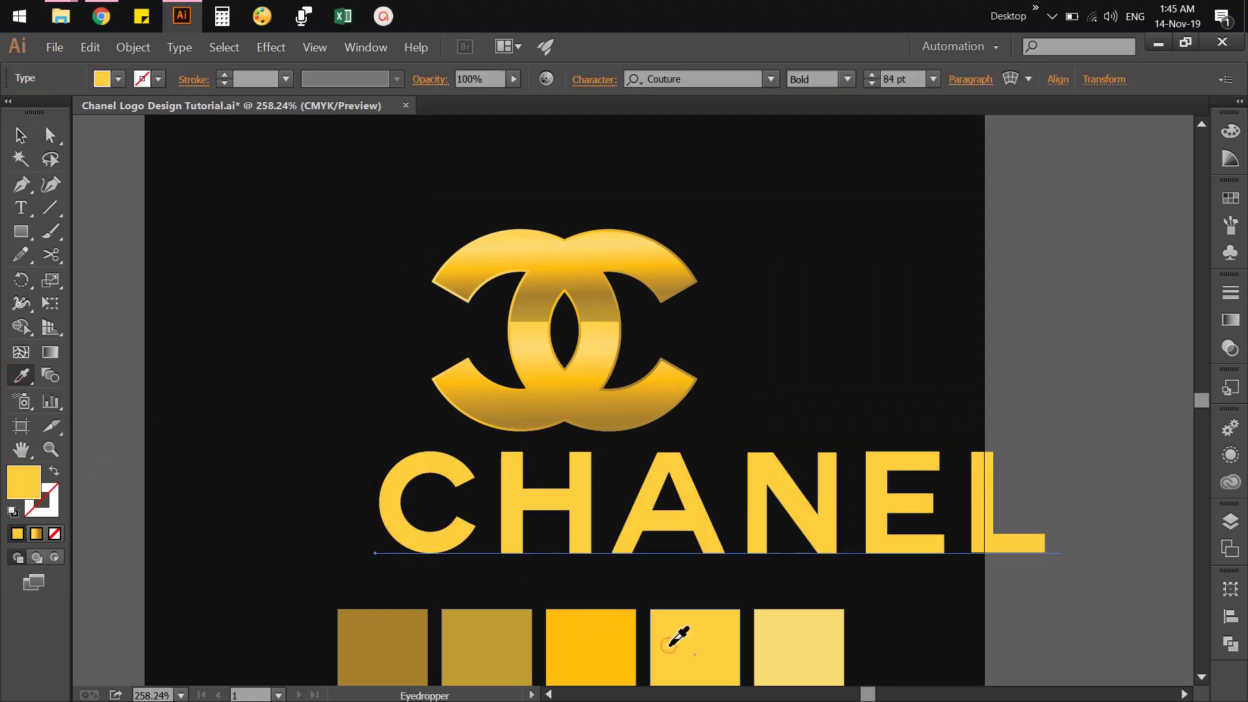
pyautogui.click(808, 645)
pyautogui.click(481, 622)
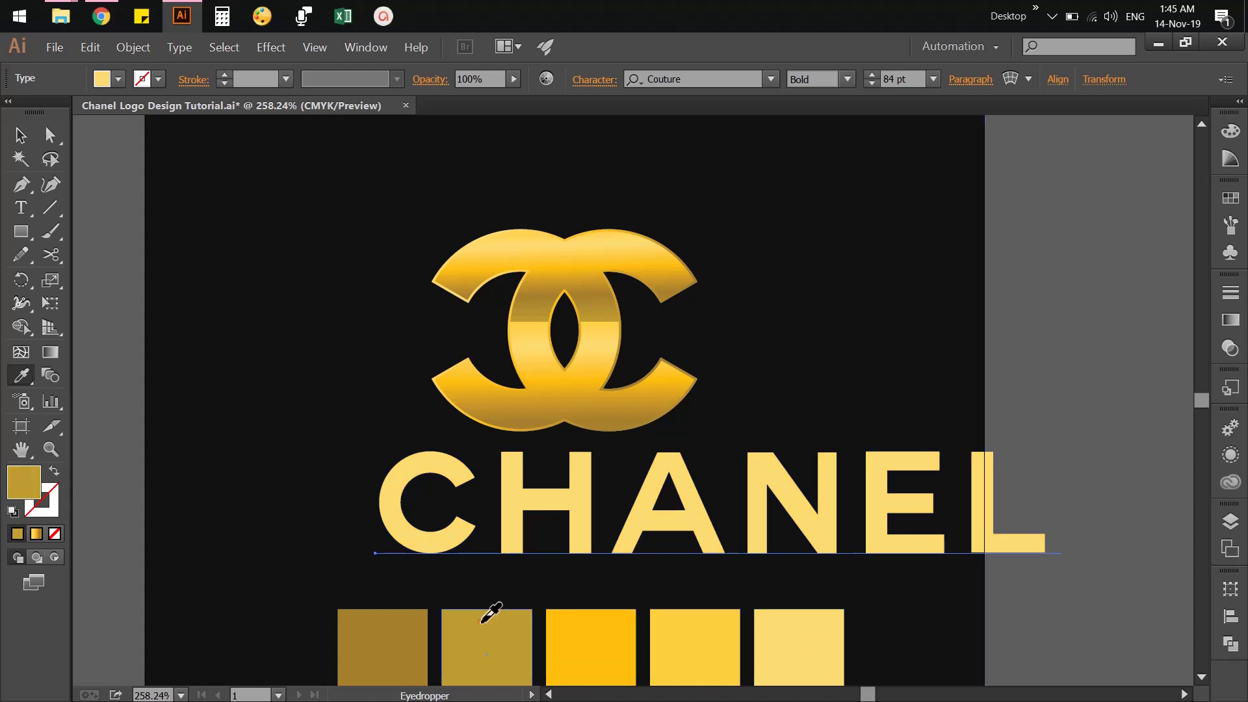
pyautogui.click(405, 624)
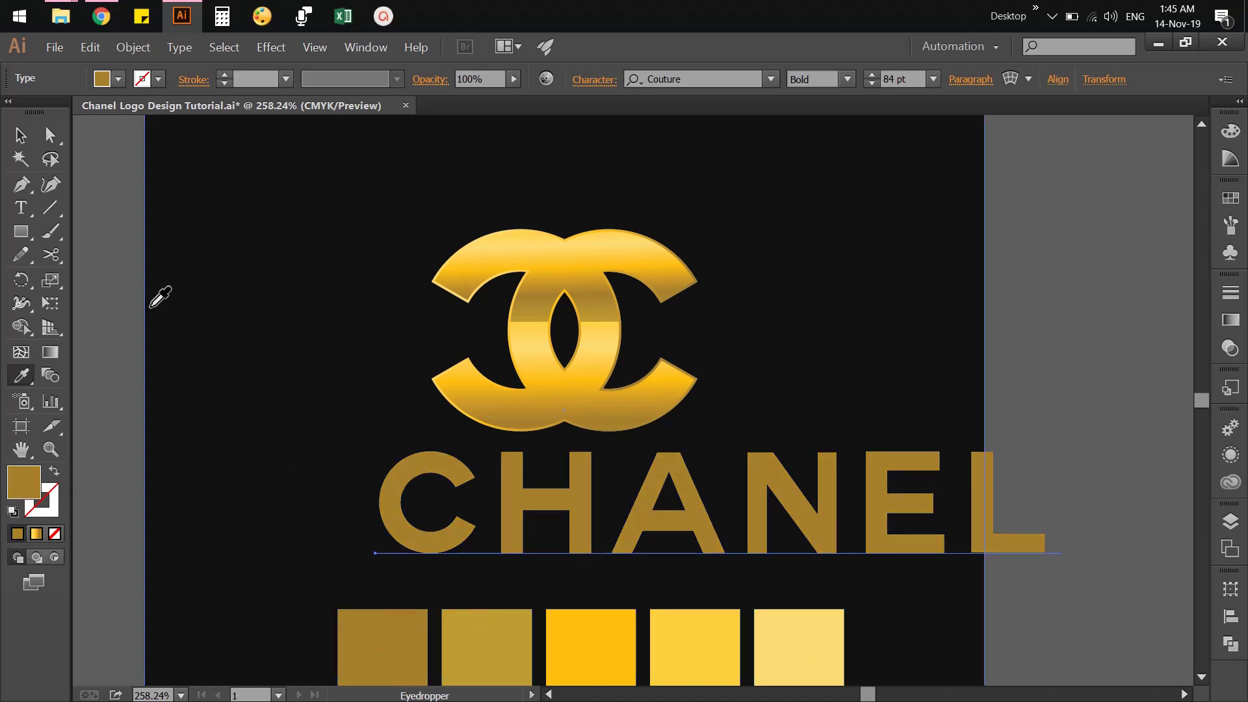
pyautogui.click(20, 135)
pyautogui.click(1082, 370)
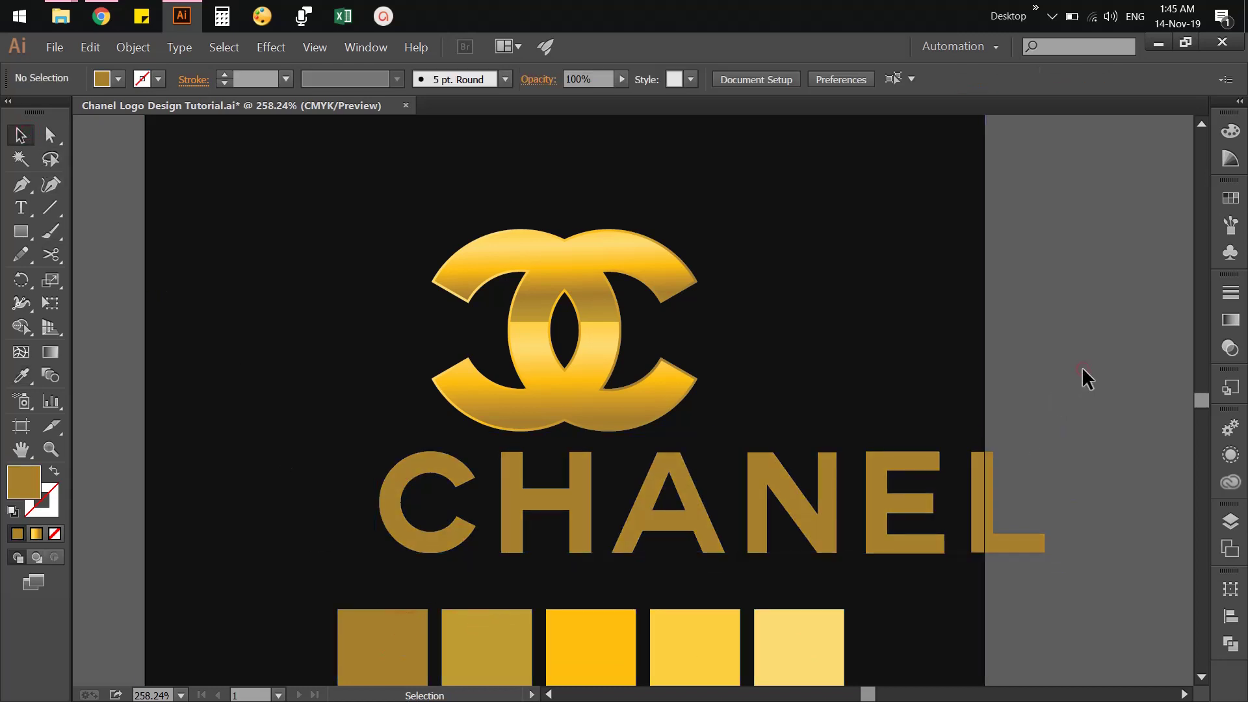
# Zoom out and shrink the CC logo group around its centre.
pyautogui.hotkey('ctrl', '-')
pyautogui.hotkey('ctrl', '-')
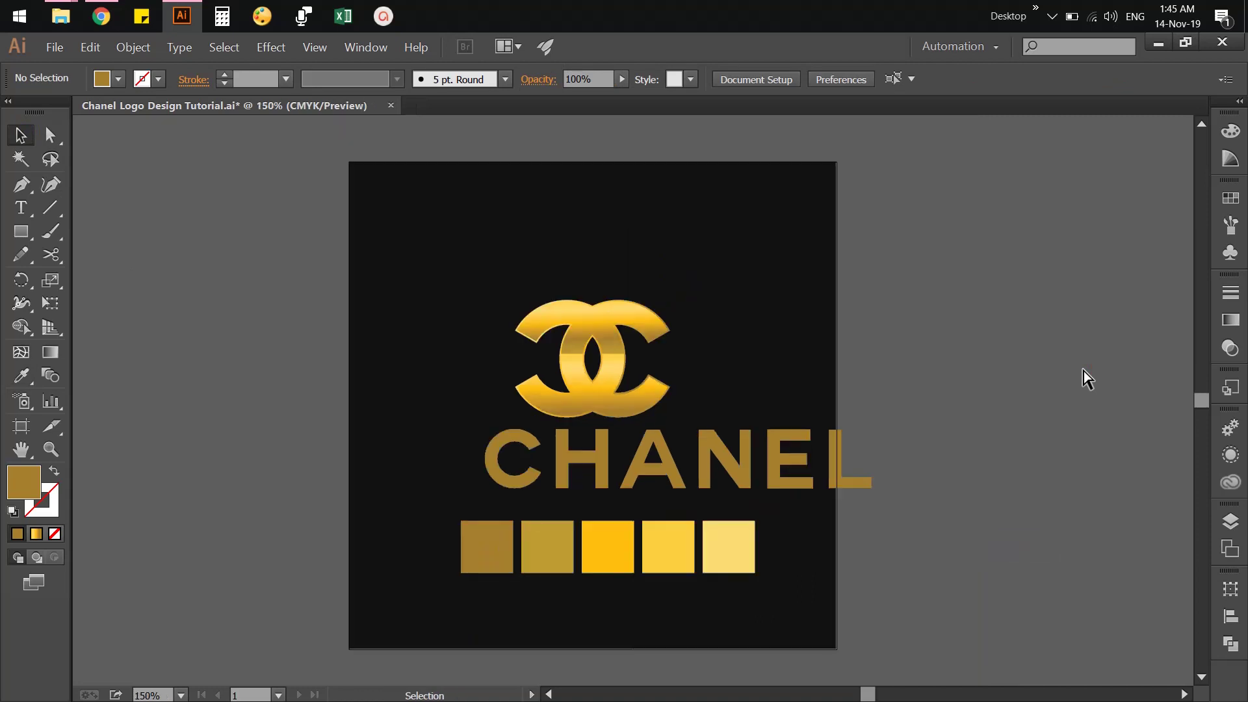
pyautogui.click(611, 350)
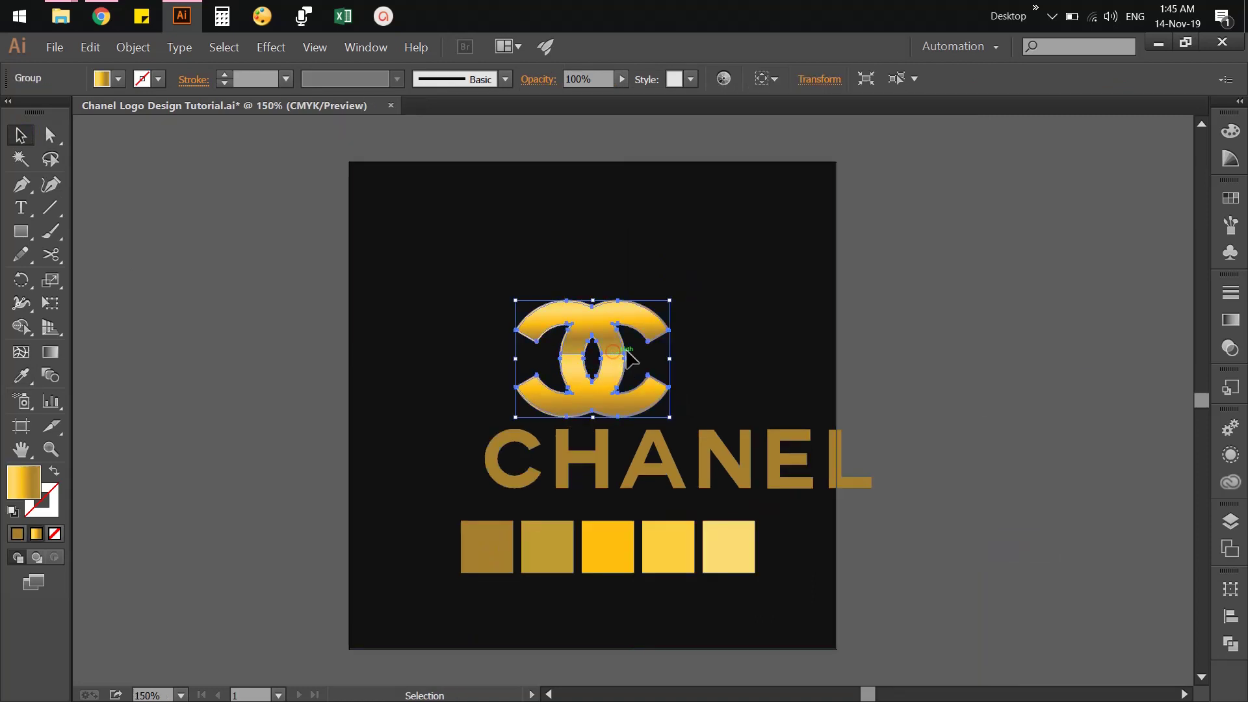
pyautogui.moveTo(672, 302); pyautogui.dragTo(644, 320)
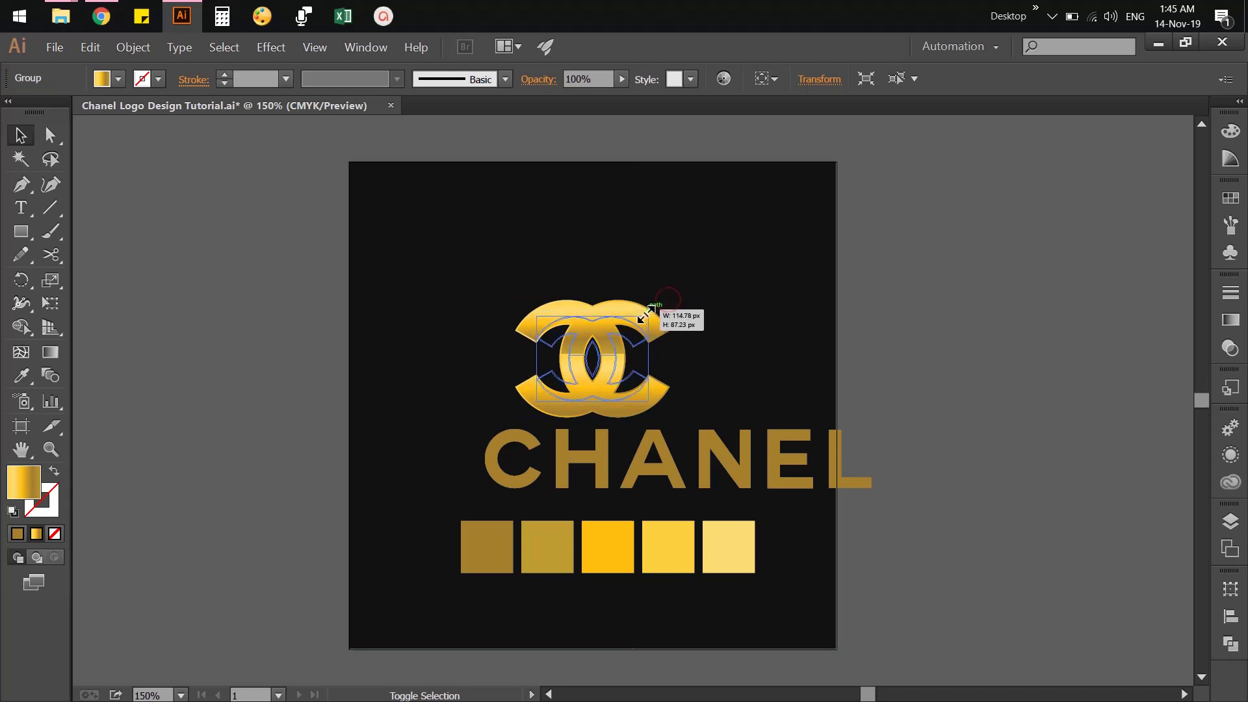
pyautogui.click(927, 398)
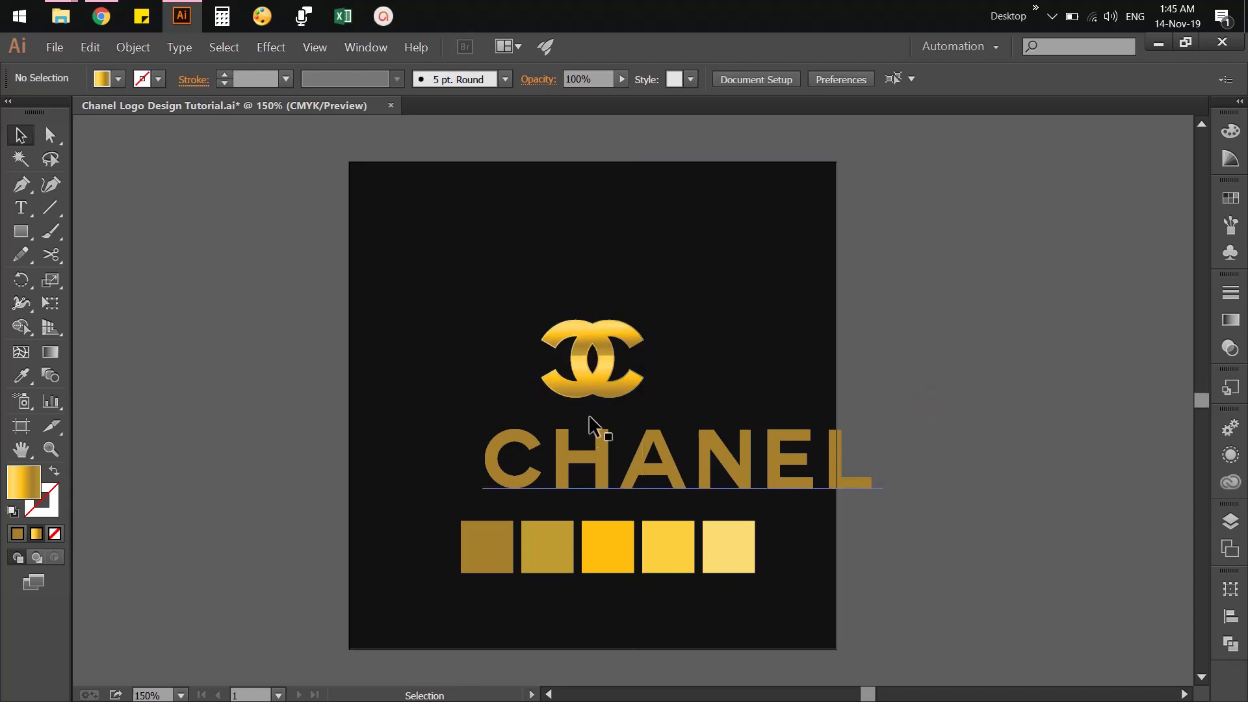
pyautogui.click(591, 389)
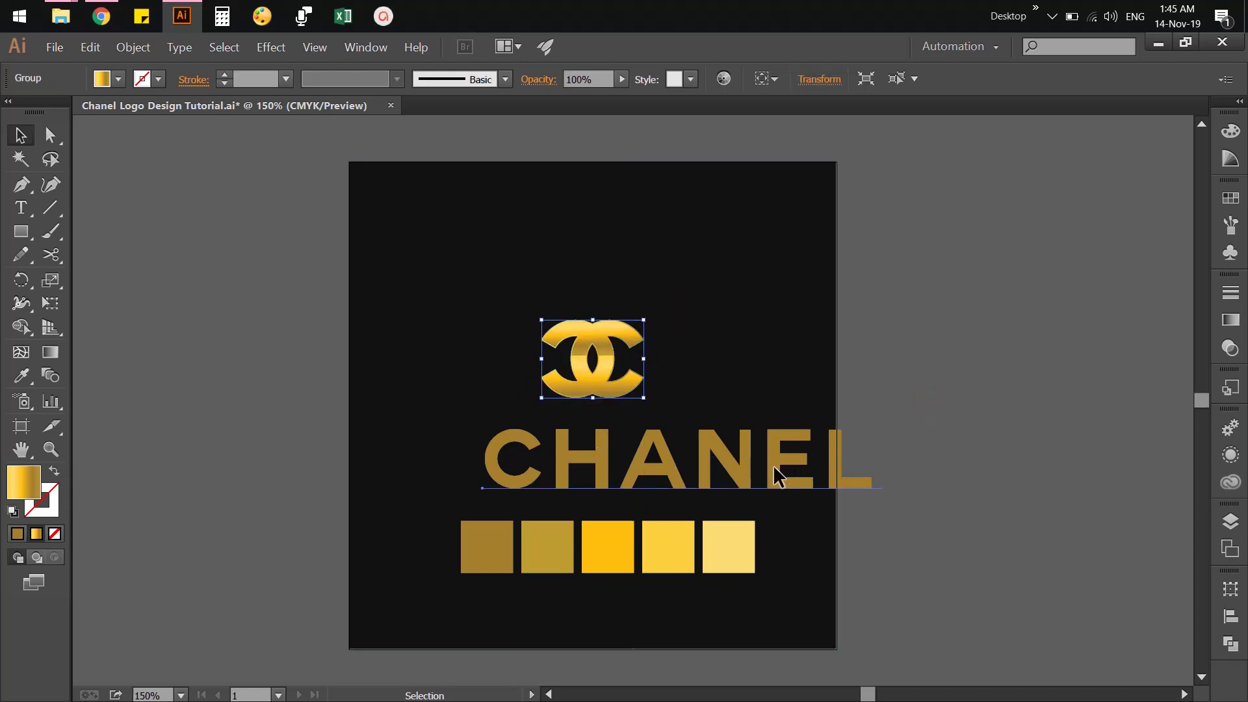
# Shrink the CHANEL text to fit beneath the logo.
pyautogui.click(774, 465)
pyautogui.moveTo(882, 419)
pyautogui.mouseDown()
pyautogui.moveTo(767, 440)
pyautogui.moveTo(642, 435)
pyautogui.moveTo(672, 425)
pyautogui.mouseUp()
pyautogui.click(888, 441)
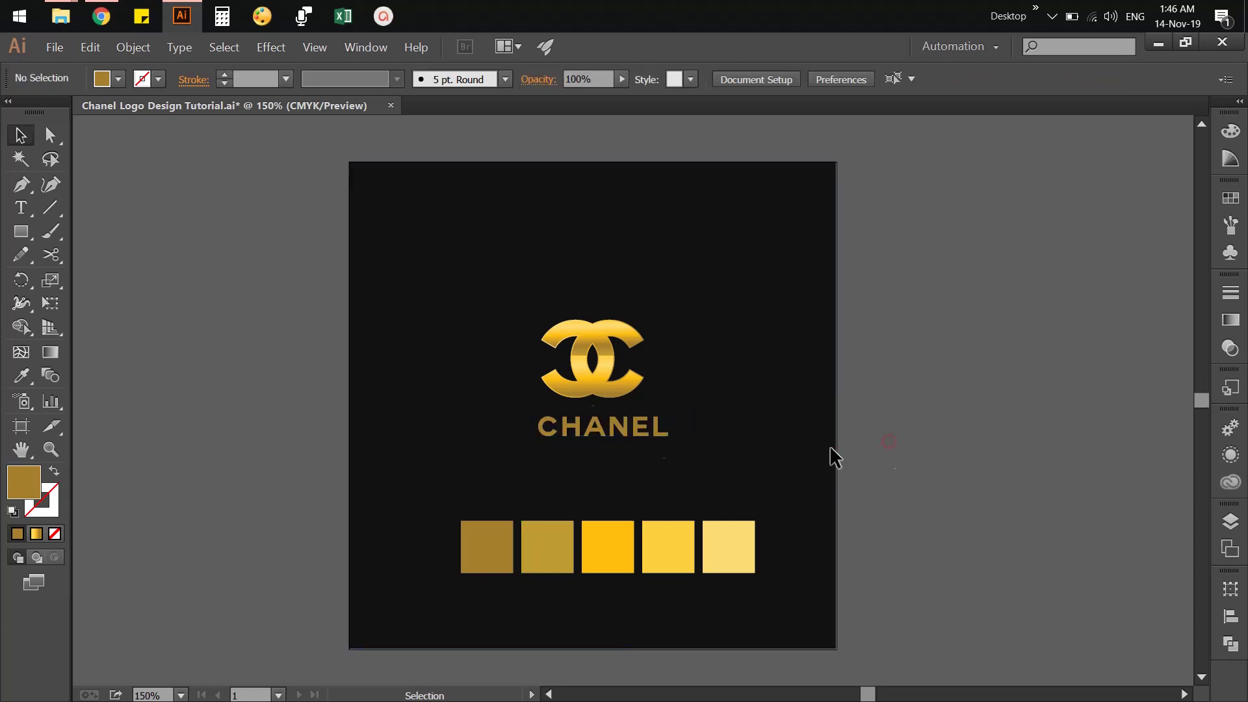
pyautogui.click(607, 431)
pyautogui.keyDown('shift'); pyautogui.click(595, 381); pyautogui.keyUp('shift')
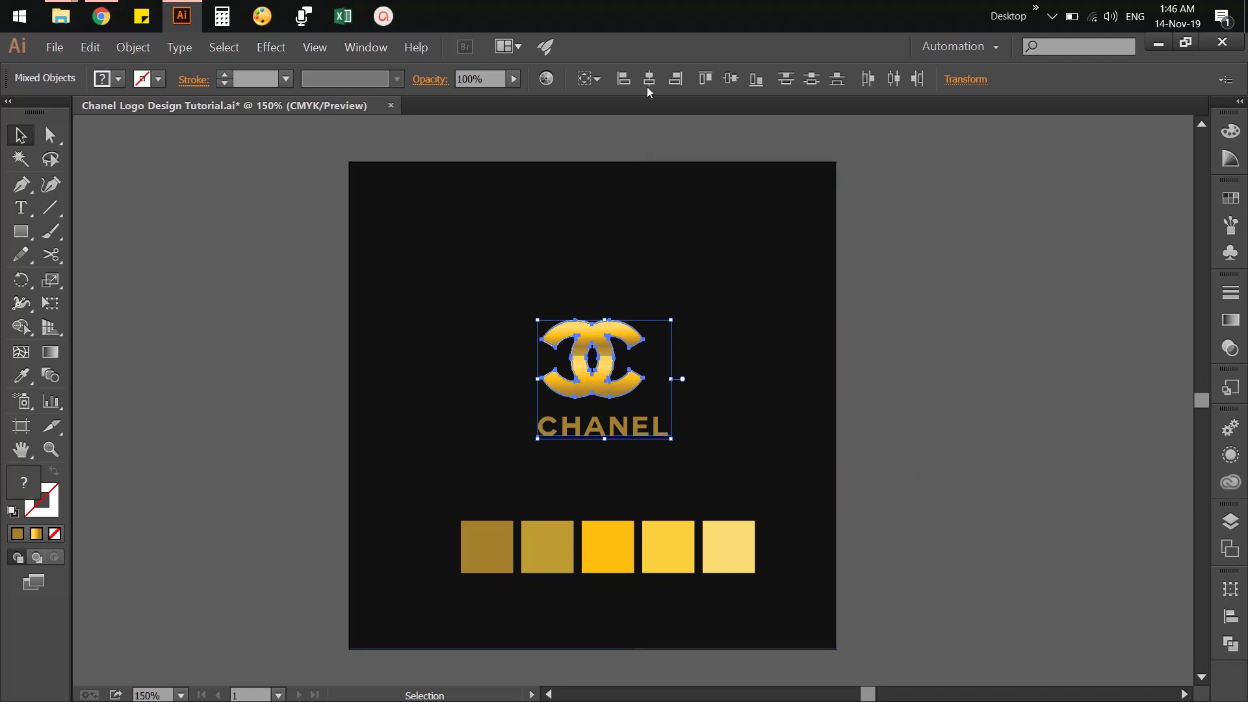
pyautogui.click(855, 347)
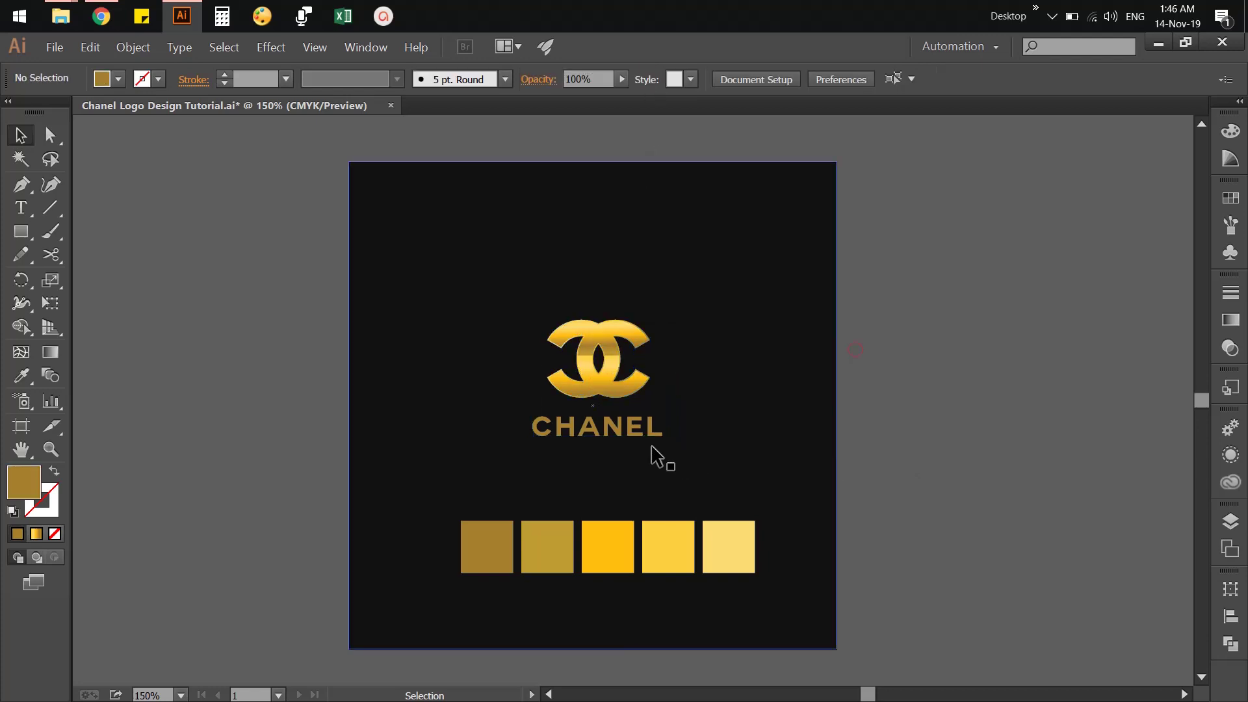
# Enlarge the CHANEL text slightly to about 35.3 pt.
pyautogui.click(615, 441)
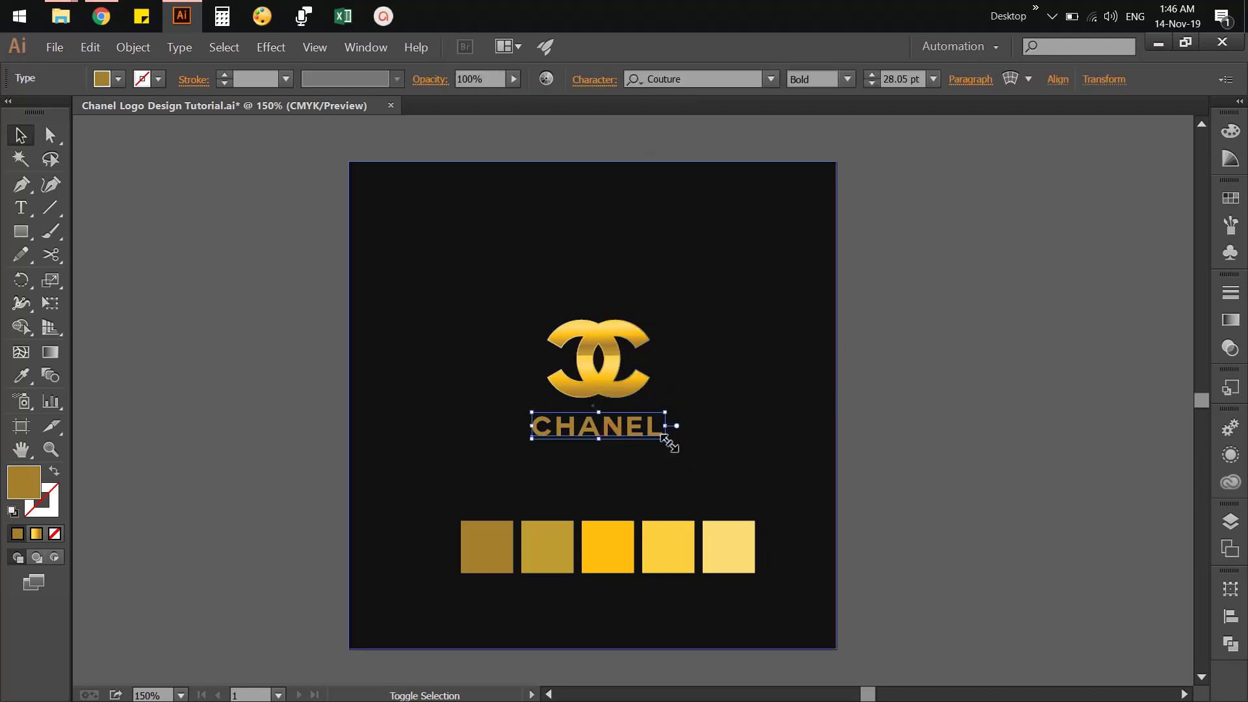
pyautogui.moveTo(665, 437); pyautogui.dragTo(679, 442)
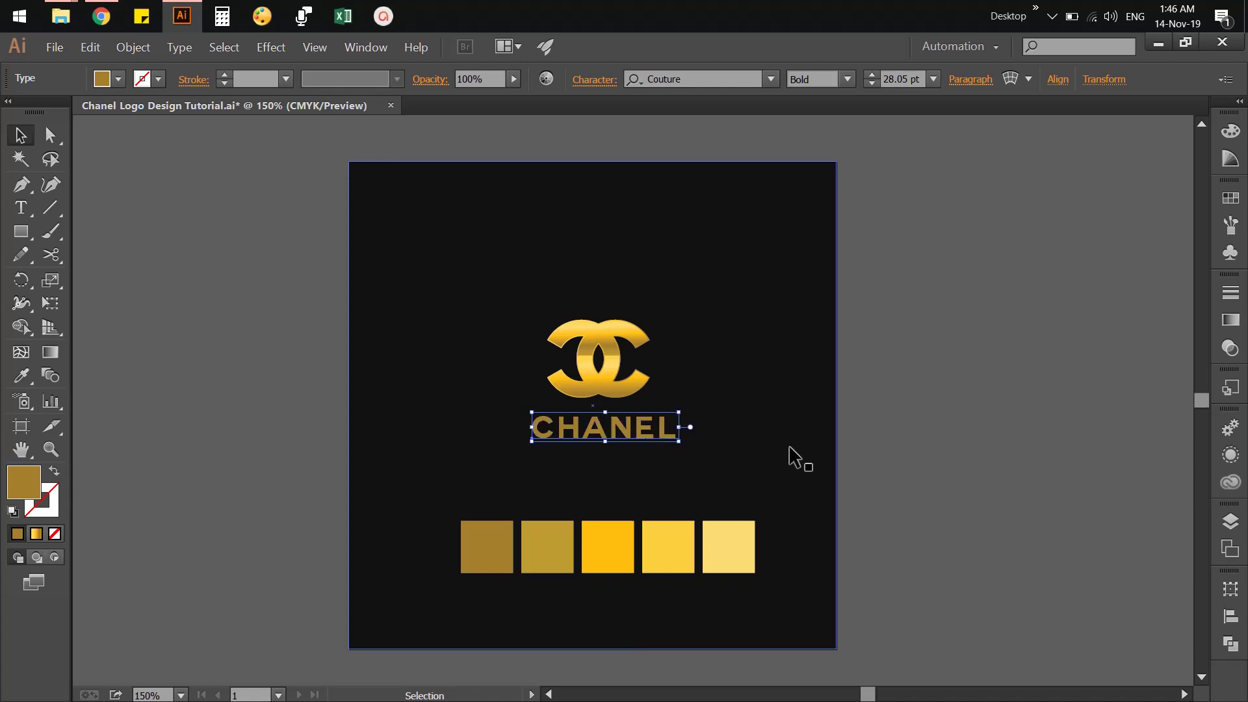
pyautogui.click(892, 441)
pyautogui.click(672, 445)
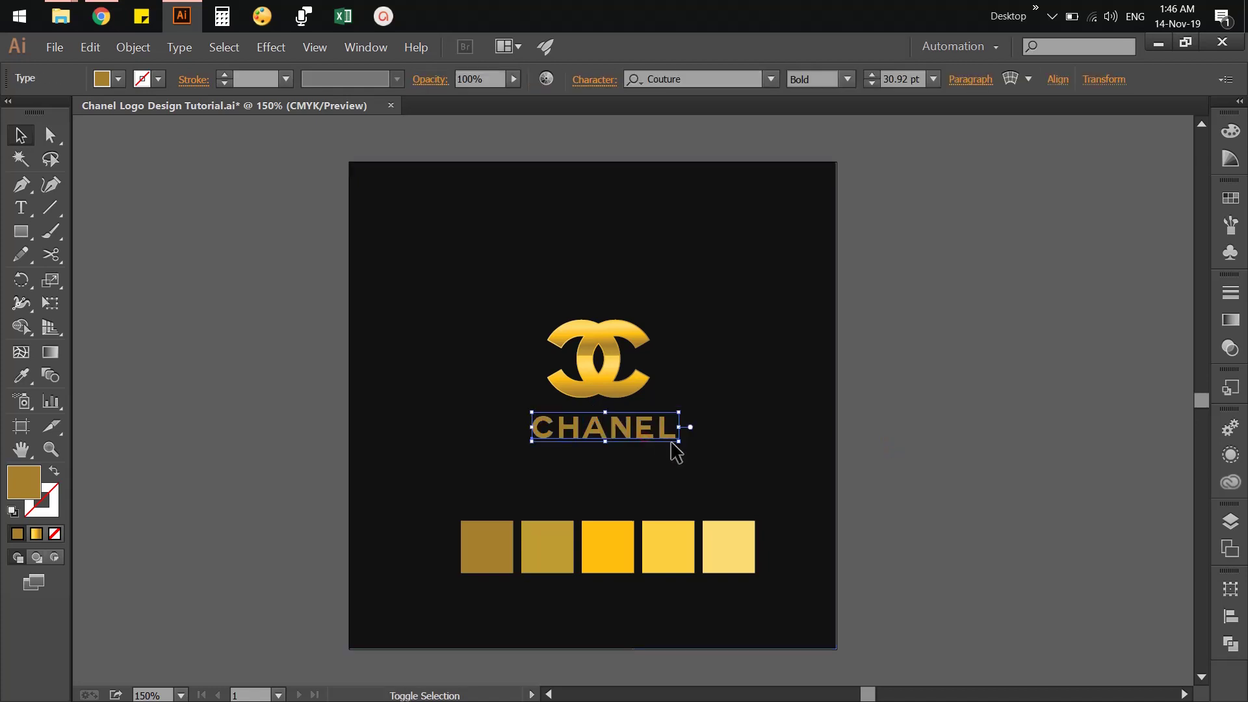
pyautogui.moveTo(679, 442); pyautogui.dragTo(700, 446)
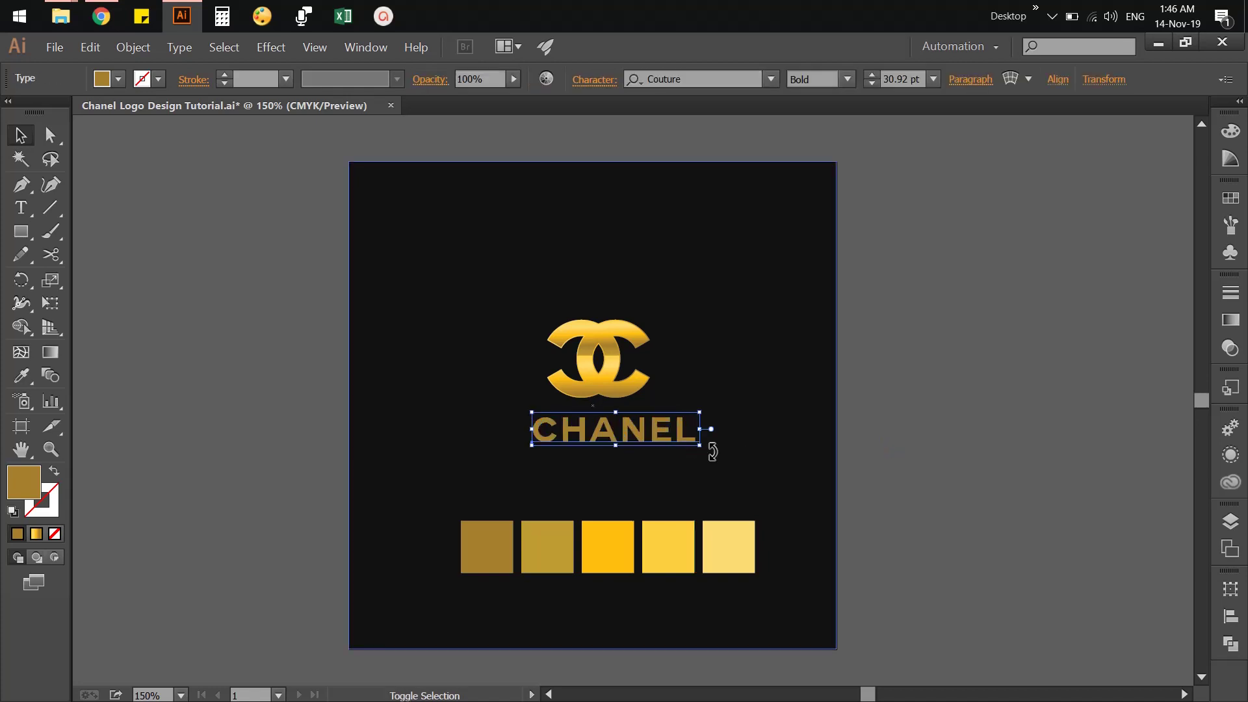
# Horizontally centre the CC logo over the CHANEL wordmark.
pyautogui.keyDown('shift'); pyautogui.click(585, 361); pyautogui.keyUp('shift')
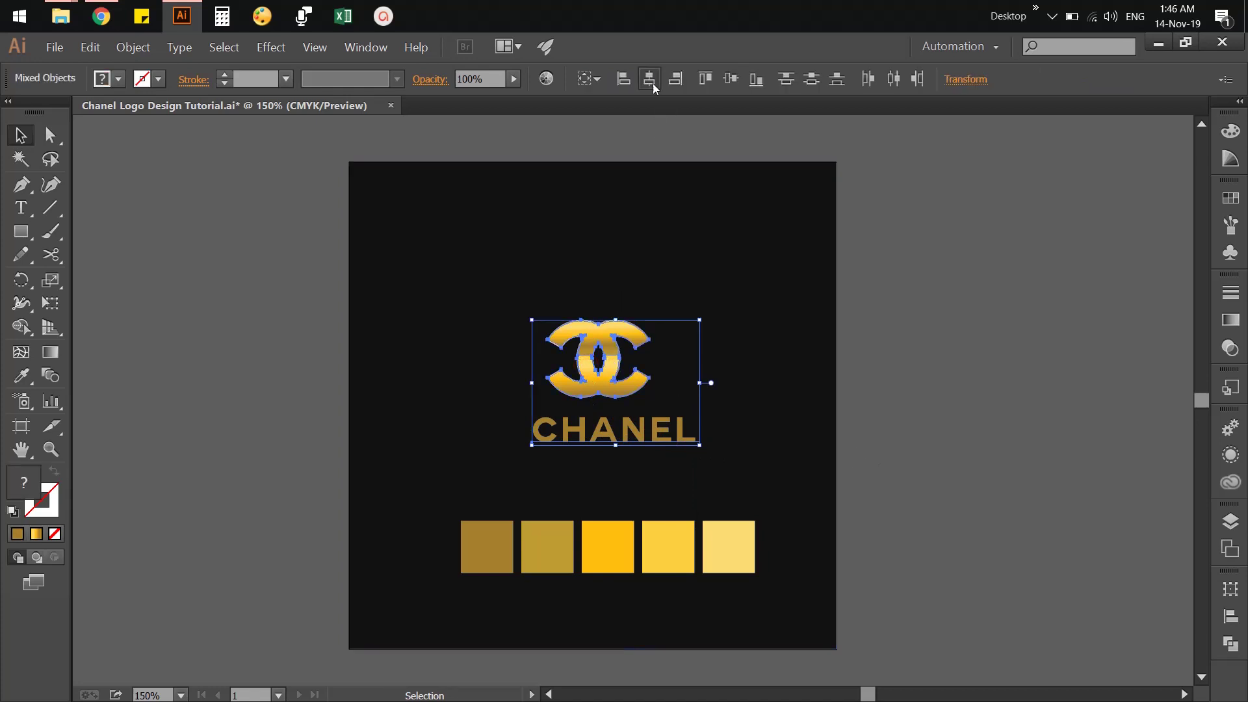
pyautogui.click(652, 83)
pyautogui.click(954, 405)
pyautogui.click(681, 437)
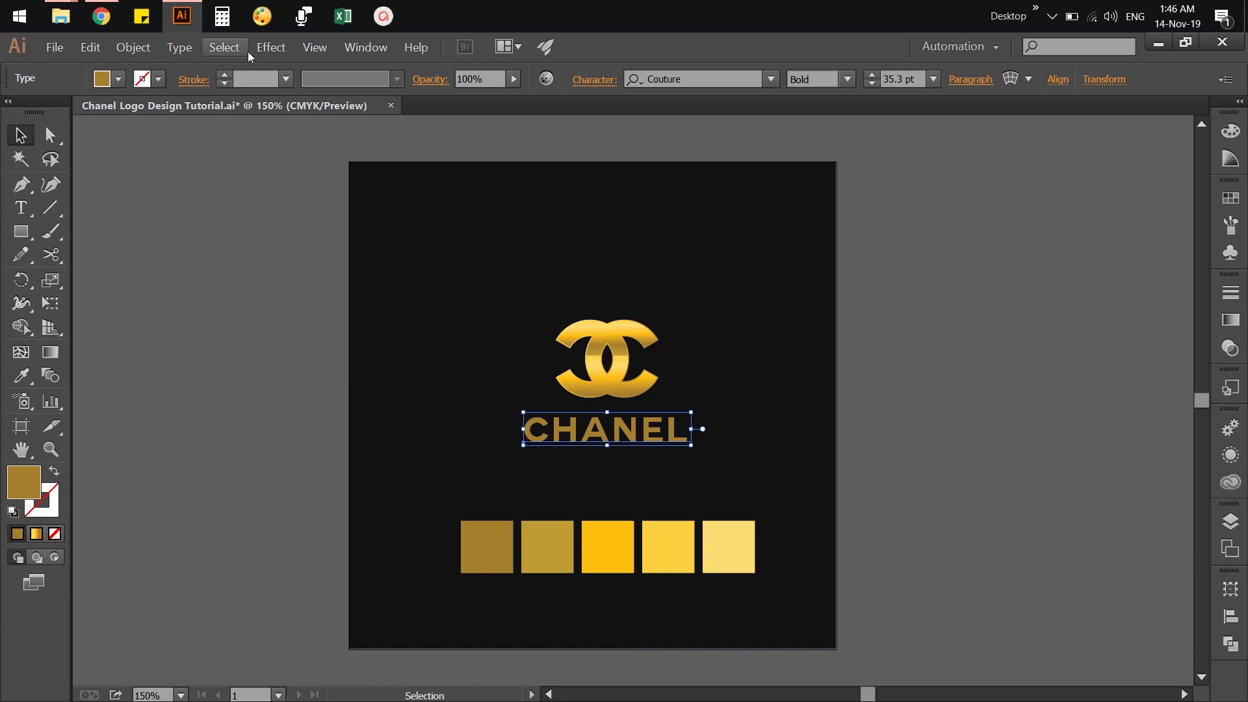
# Expand the CHANEL text into outlined letter shapes with Object > Expand.
pyautogui.click(135, 51)
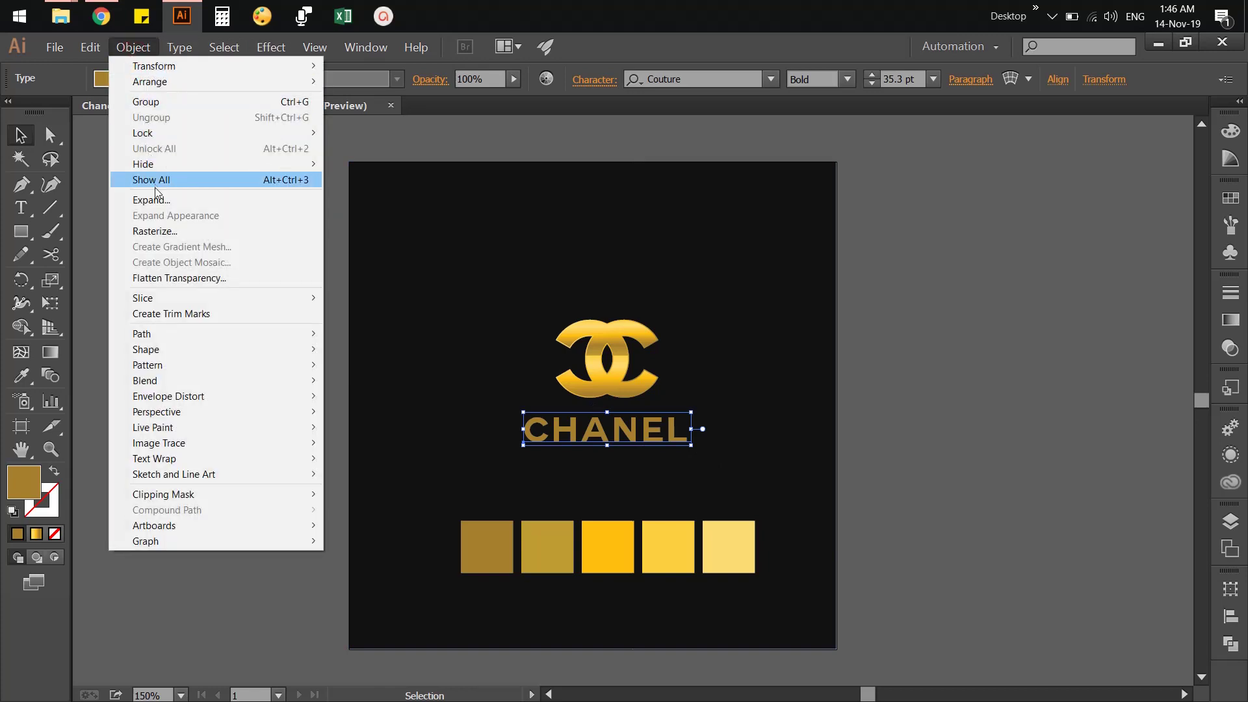
pyautogui.click(154, 194)
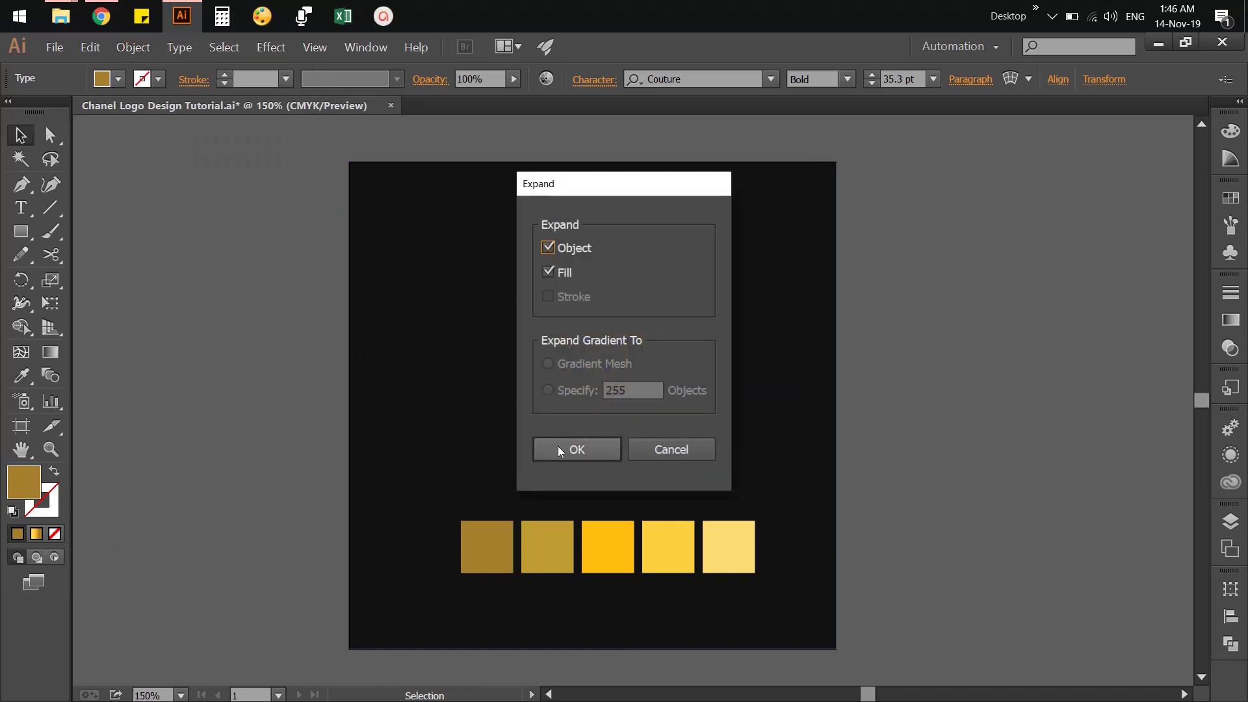
pyautogui.click(560, 447)
pyautogui.click(914, 459)
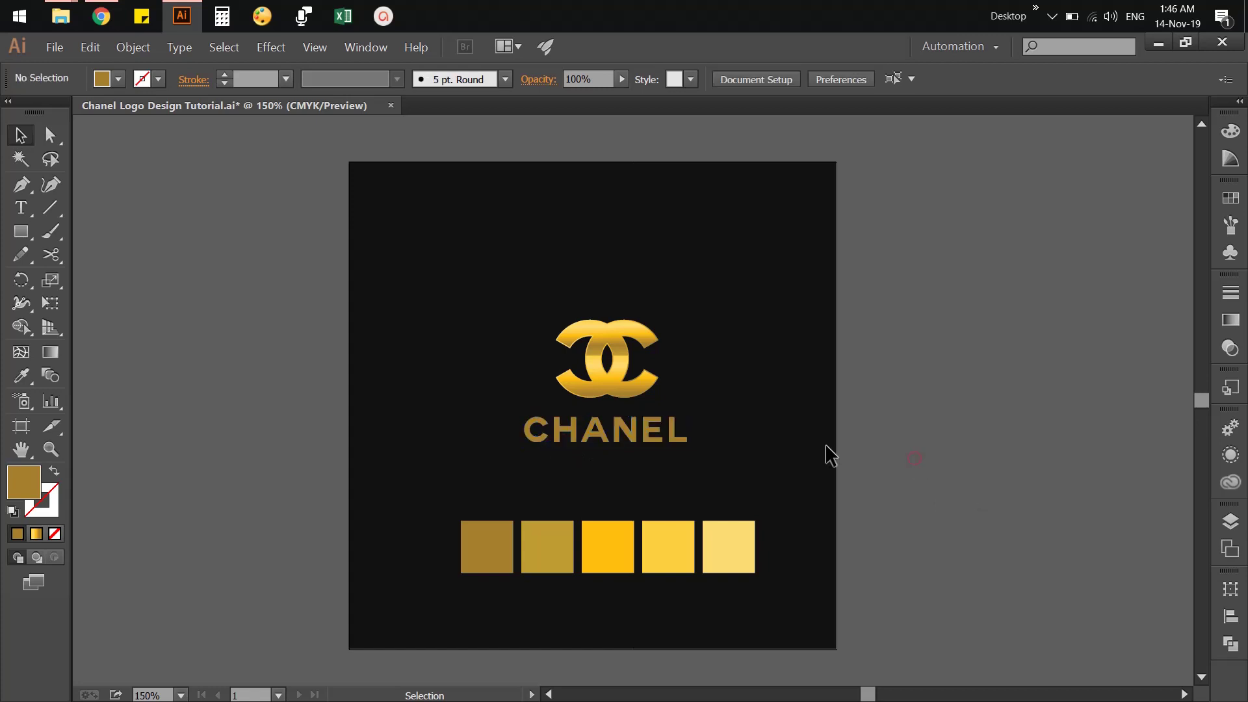
pyautogui.click(626, 428)
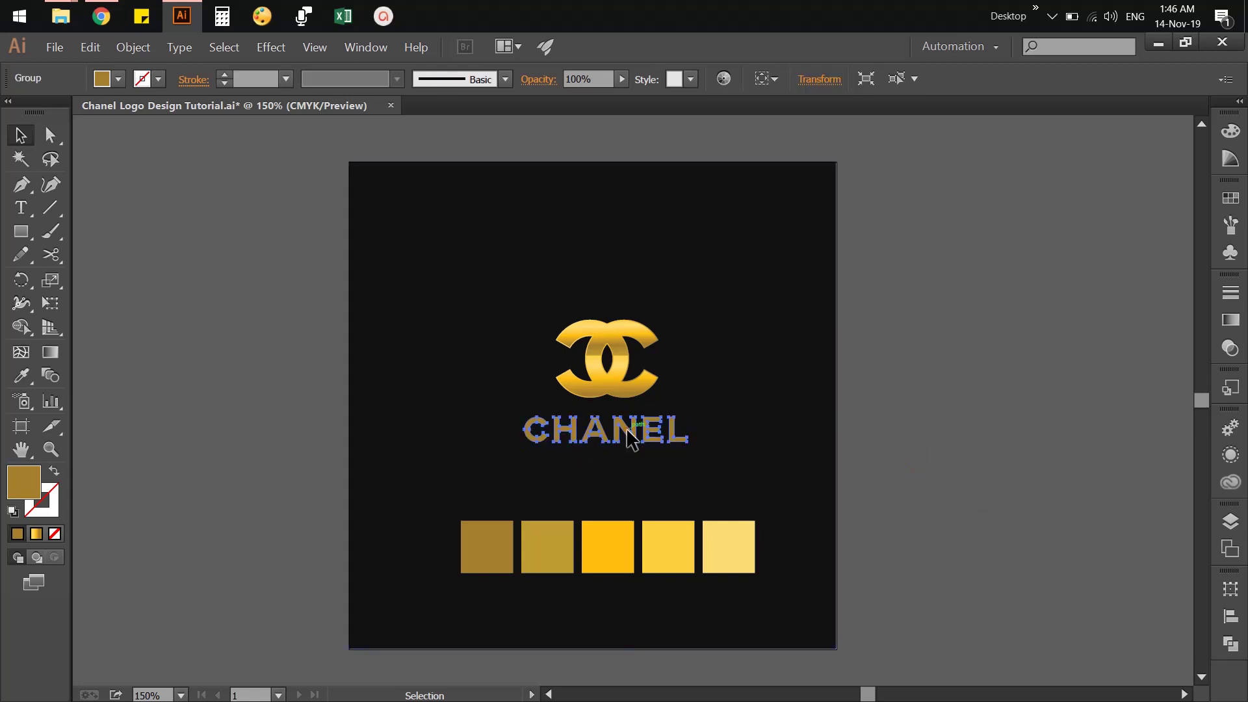
pyautogui.click(22, 376)
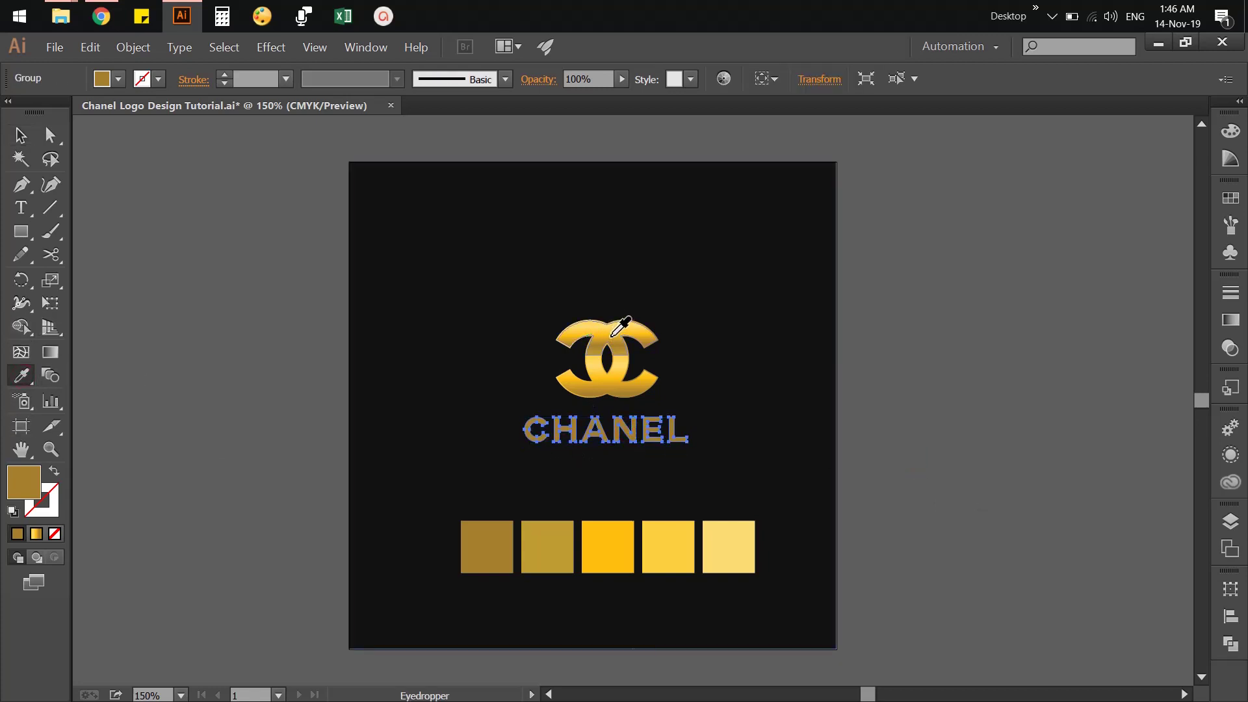
# Eyedrop the CC logo's gold gradient onto CHANEL and run it top to bottom.
pyautogui.click(611, 336)
pyautogui.click(21, 136)
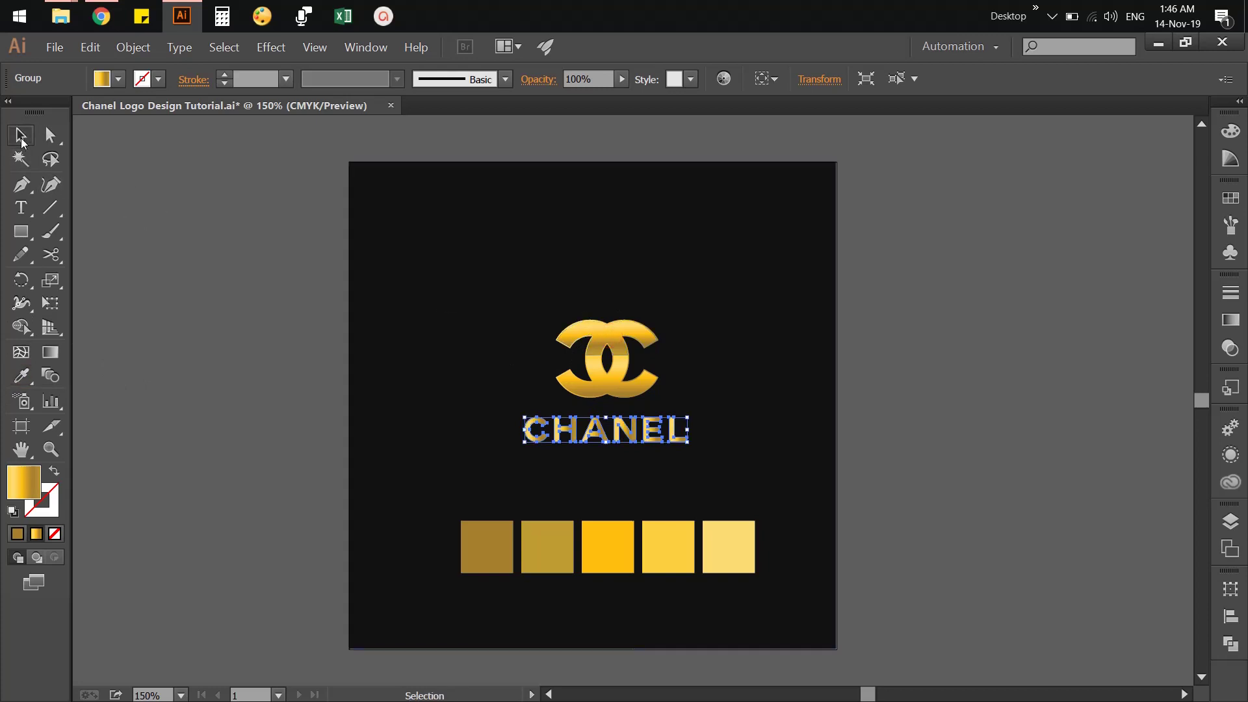
pyautogui.click(50, 352)
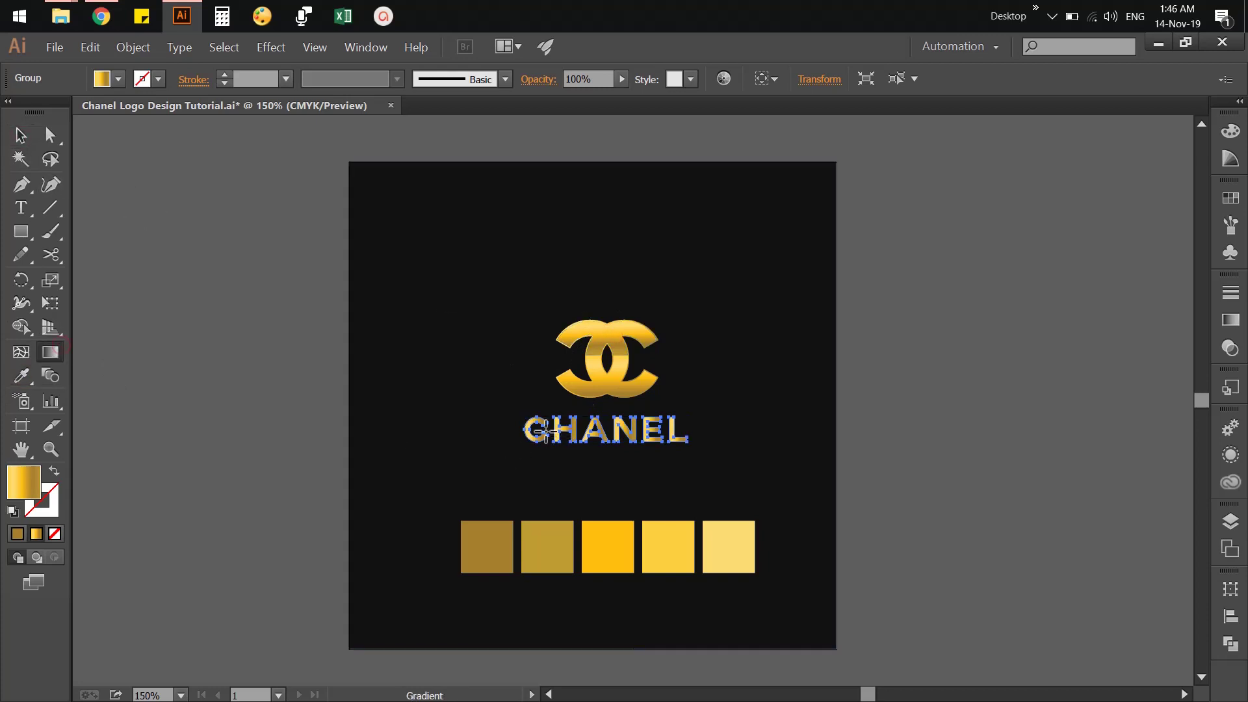
pyautogui.moveTo(518, 414); pyautogui.dragTo(518, 443)
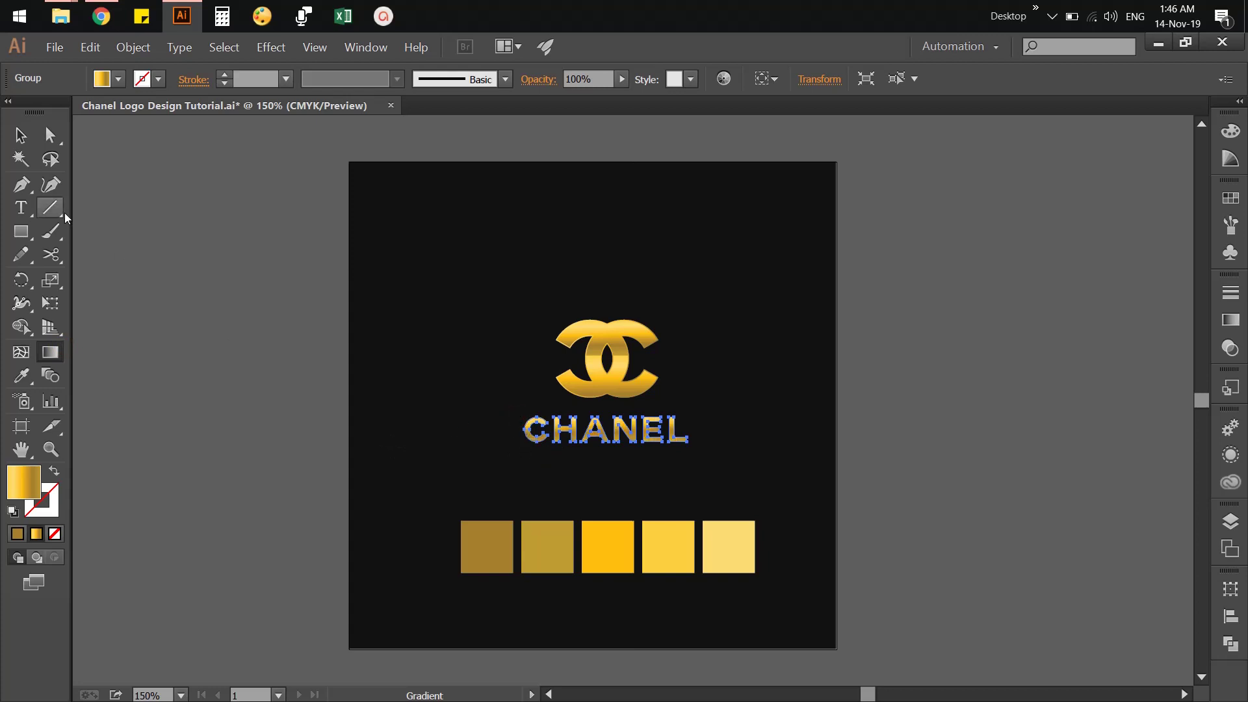
pyautogui.click(21, 135)
pyautogui.click(145, 287)
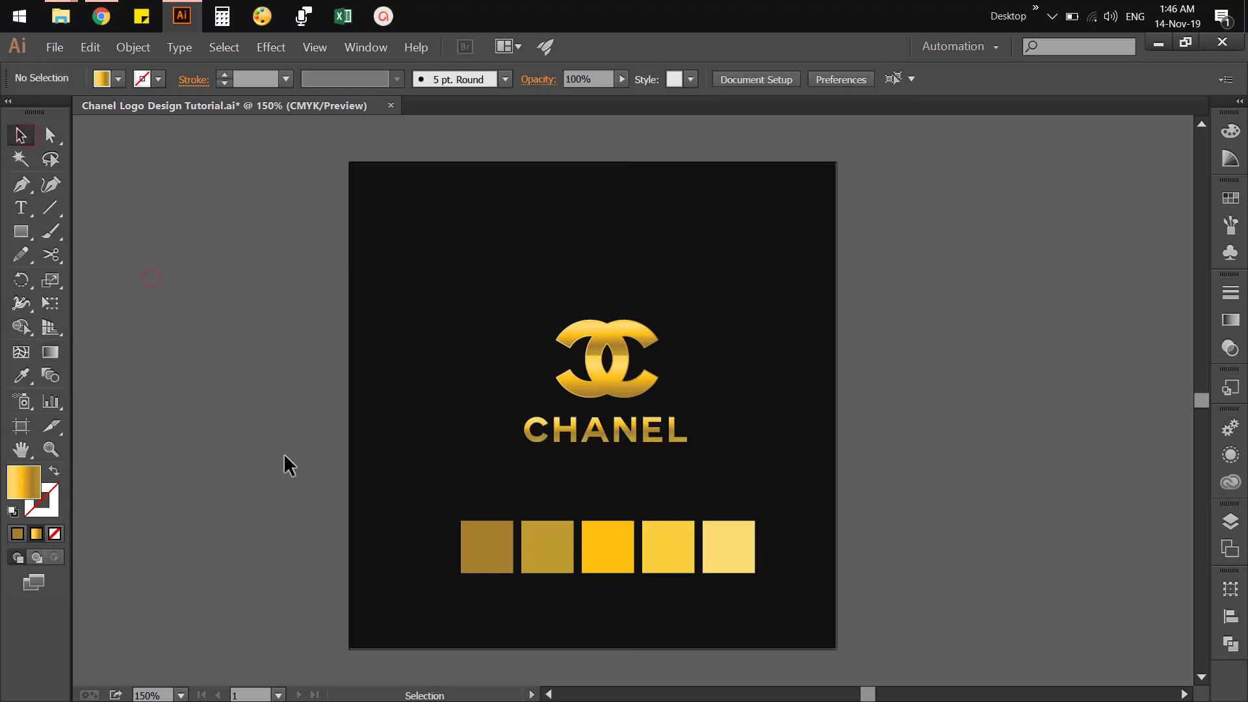
# Select the CC logo with the CHANEL text and shrink the logo slightly.
pyautogui.click(580, 430)
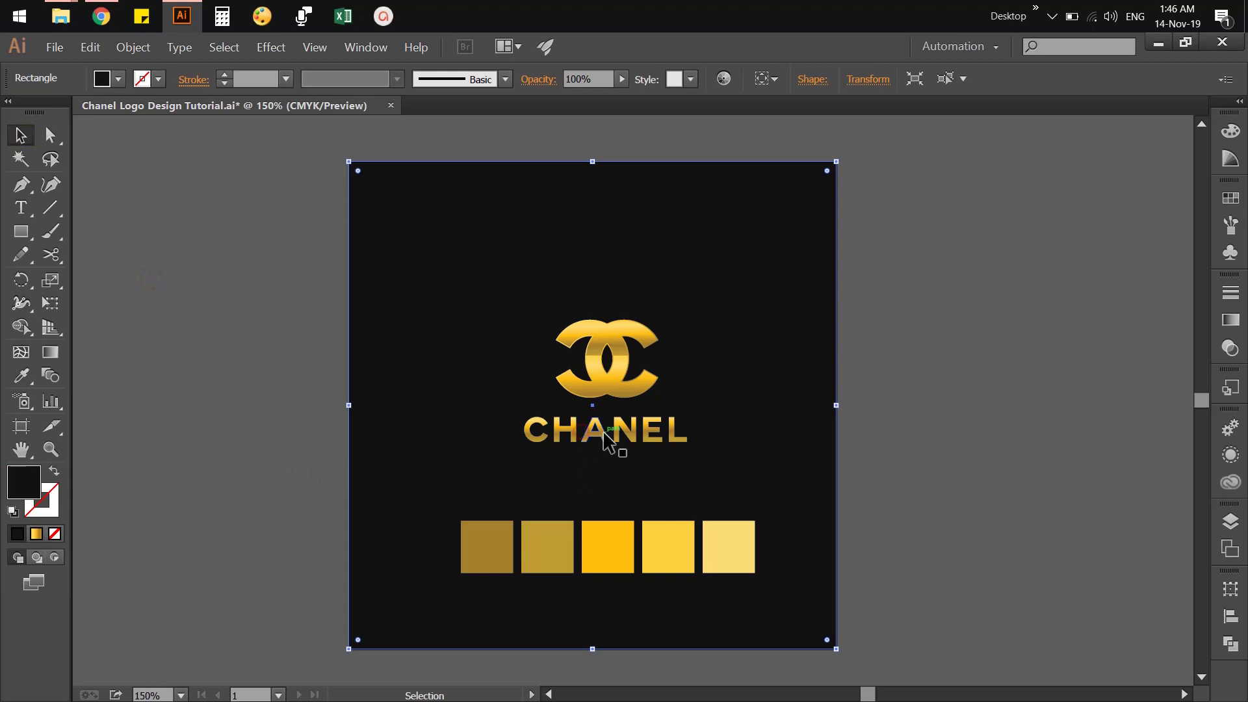
pyautogui.keyDown('shift'); pyautogui.click(611, 384); pyautogui.keyUp('shift')
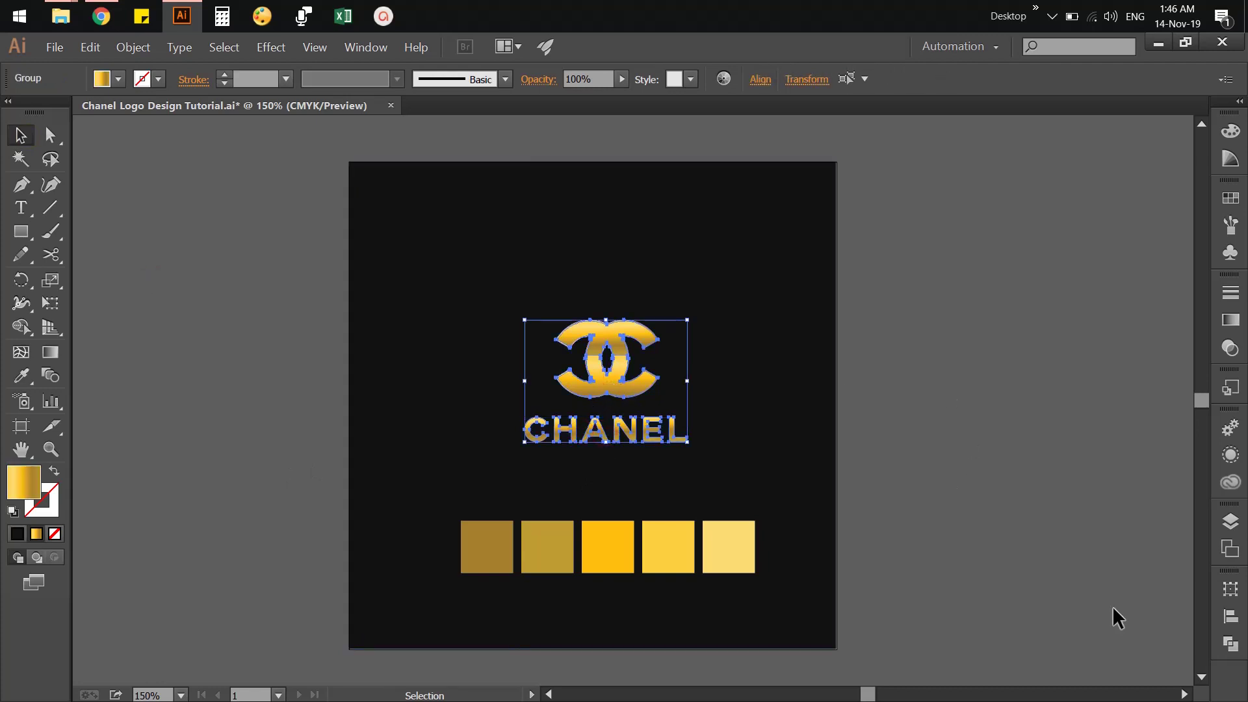
pyautogui.click(1230, 617)
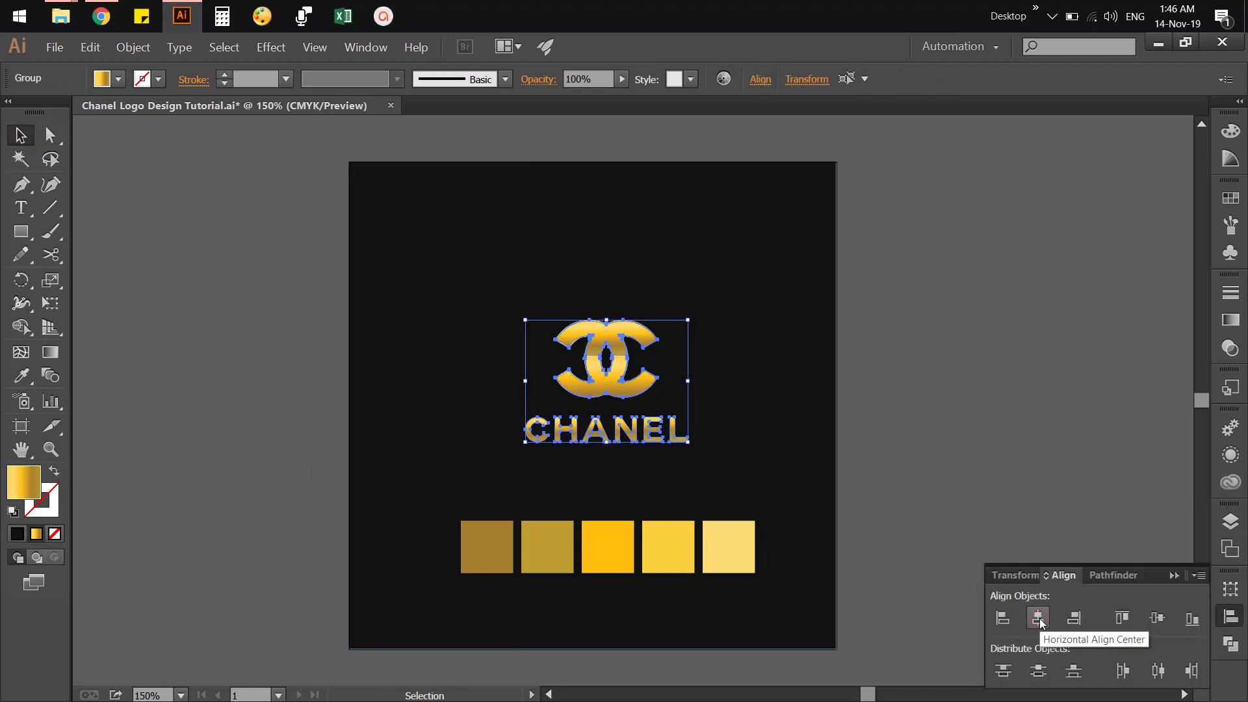
pyautogui.click(987, 479)
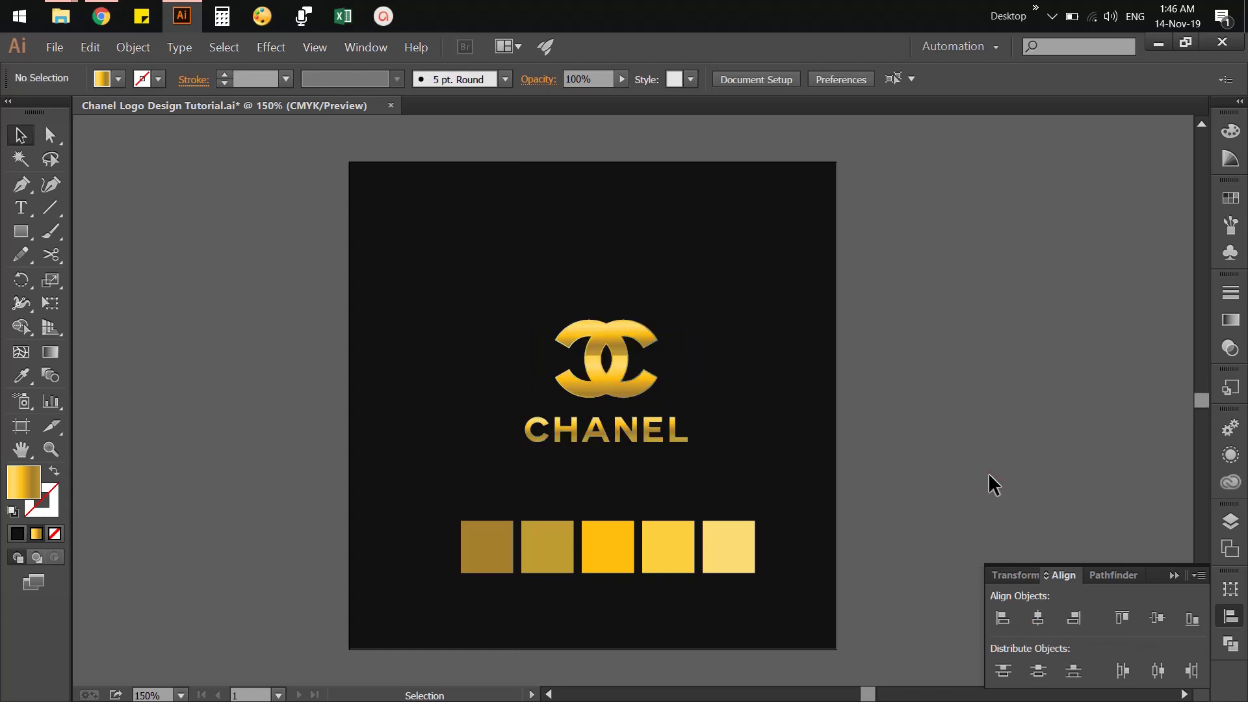
pyautogui.click(622, 388)
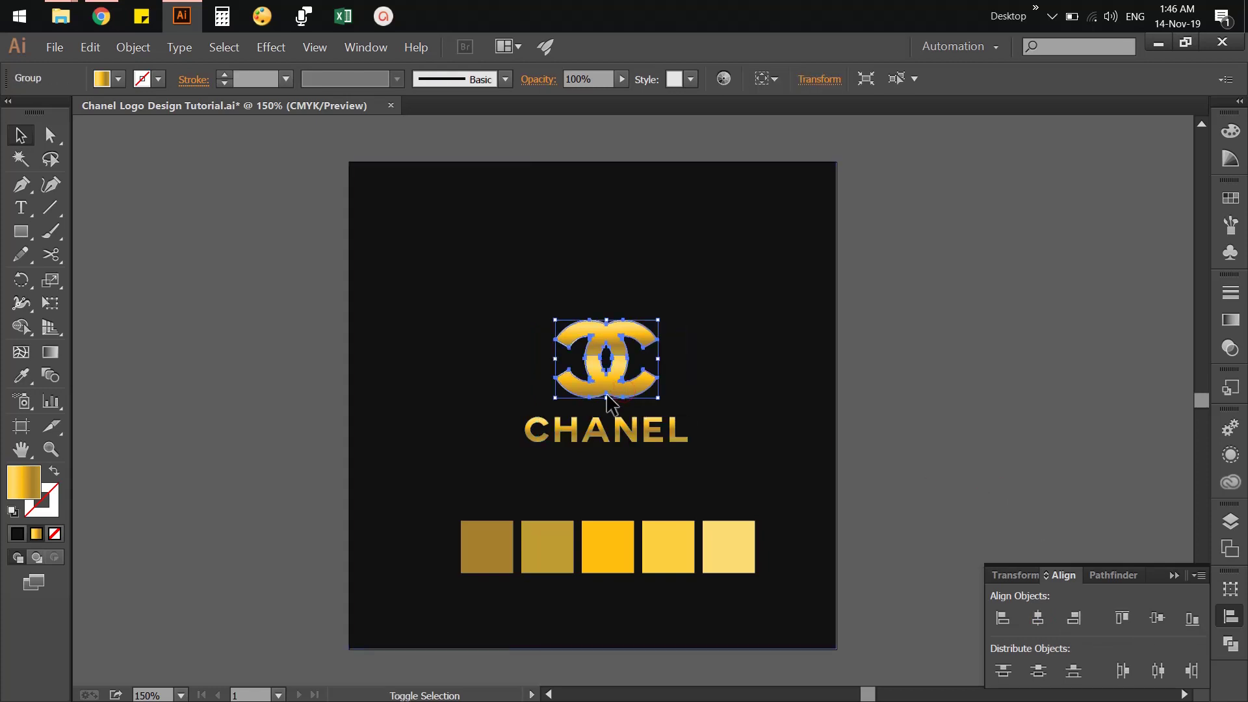
pyautogui.moveTo(658, 321); pyautogui.dragTo(655, 322)
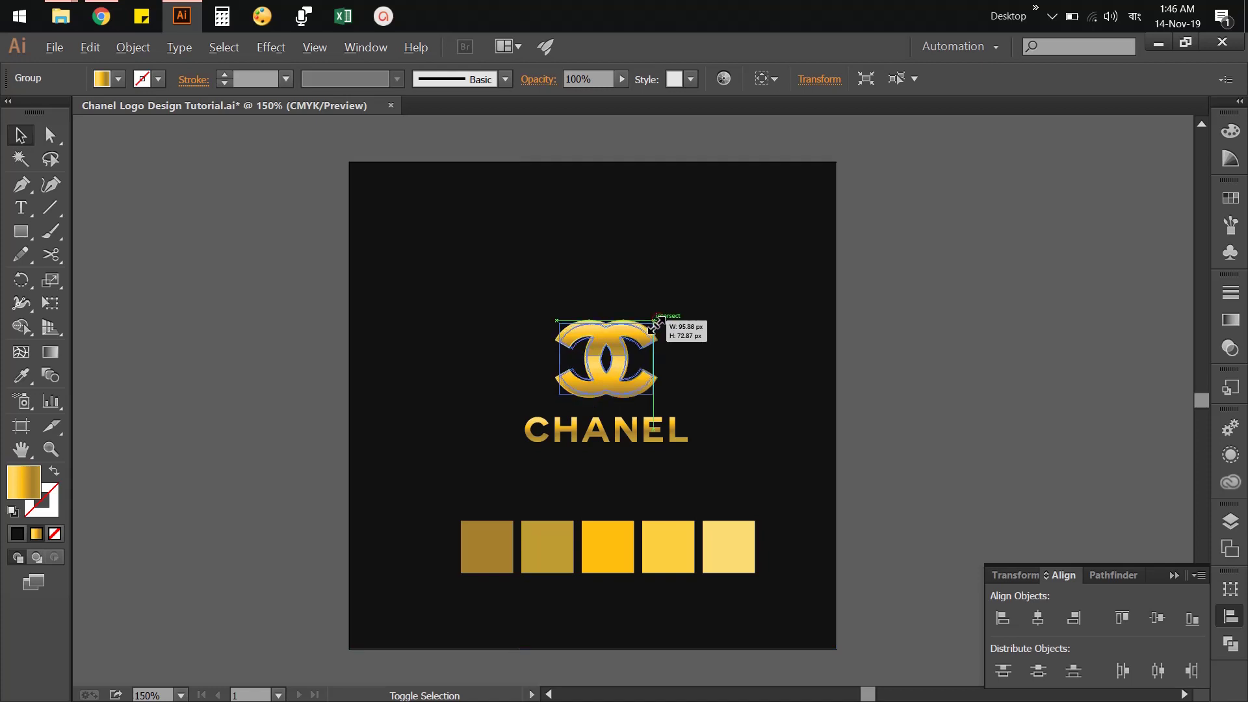
pyautogui.click(942, 395)
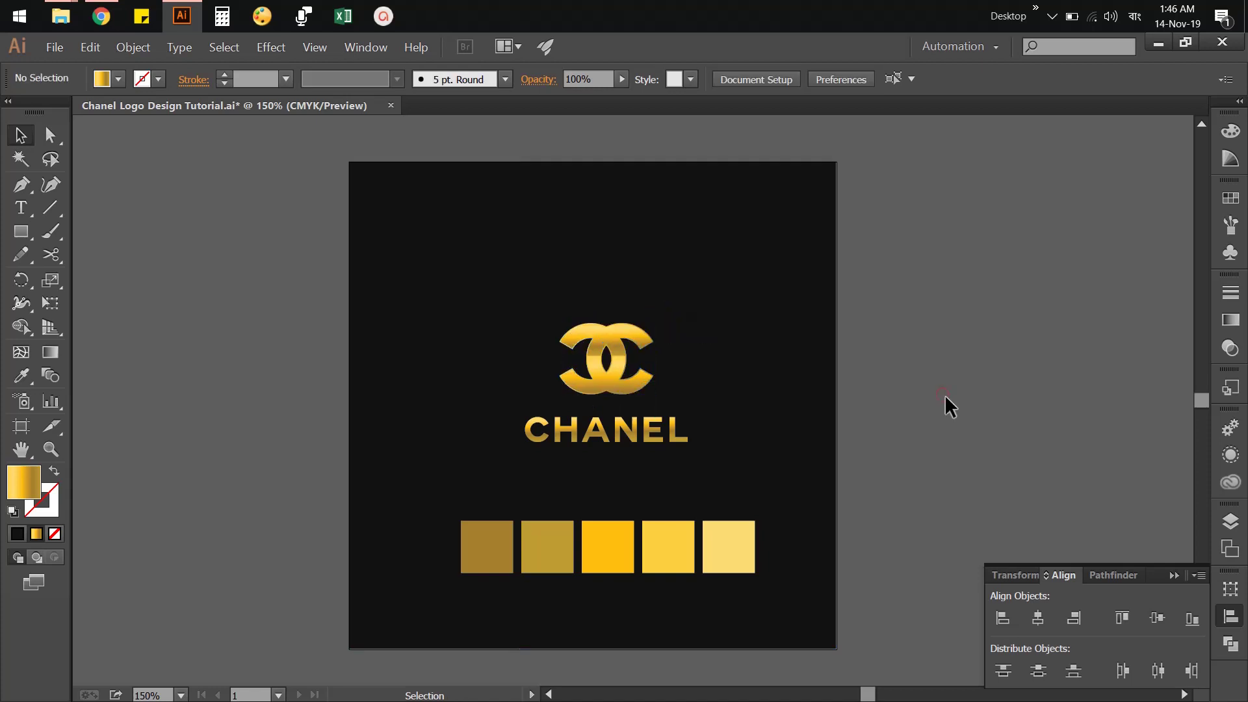
pyautogui.click(611, 382)
pyautogui.keyDown('shift'); pyautogui.click(627, 427); pyautogui.keyUp('shift')
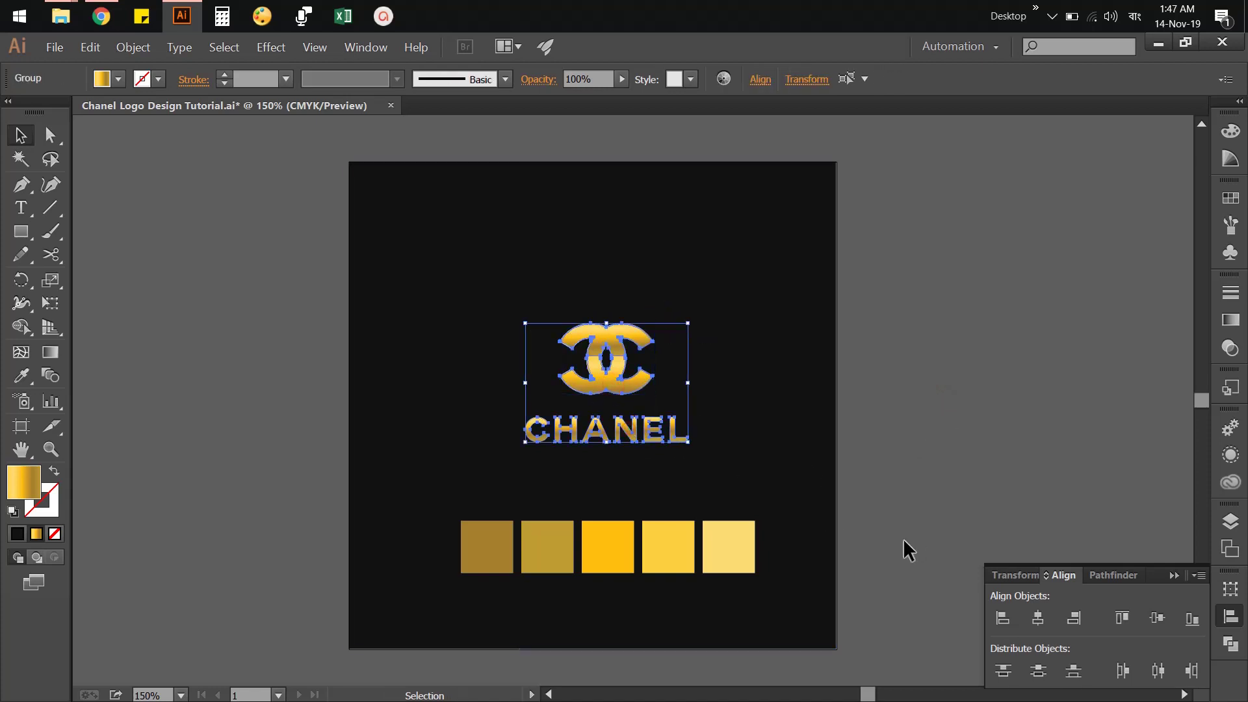
pyautogui.click(974, 459)
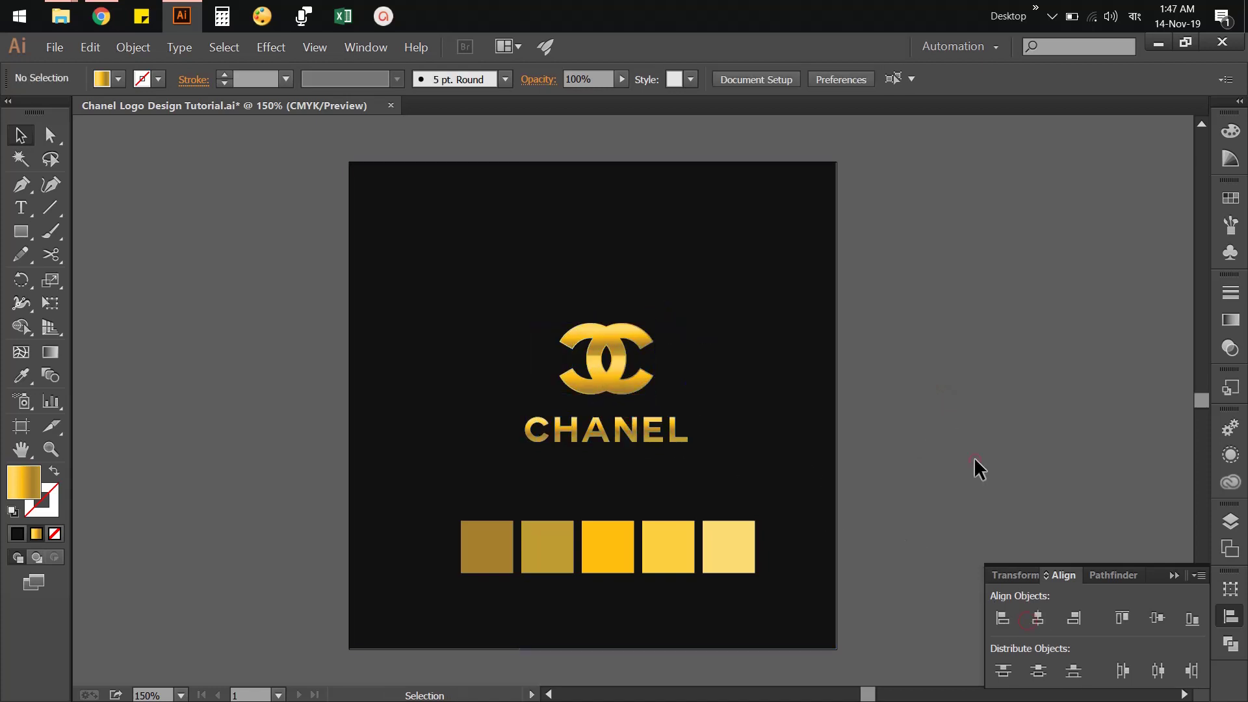
# Enlarge the CC logo upward from its top handle and fine-tune its height.
pyautogui.keyDown('shift'); pyautogui.click(609, 389); pyautogui.keyUp('shift')
pyautogui.moveTo(607, 323); pyautogui.dragTo(624, 278)
pyautogui.click(915, 448)
pyautogui.keyDown('shift'); pyautogui.click(626, 384); pyautogui.keyUp('shift')
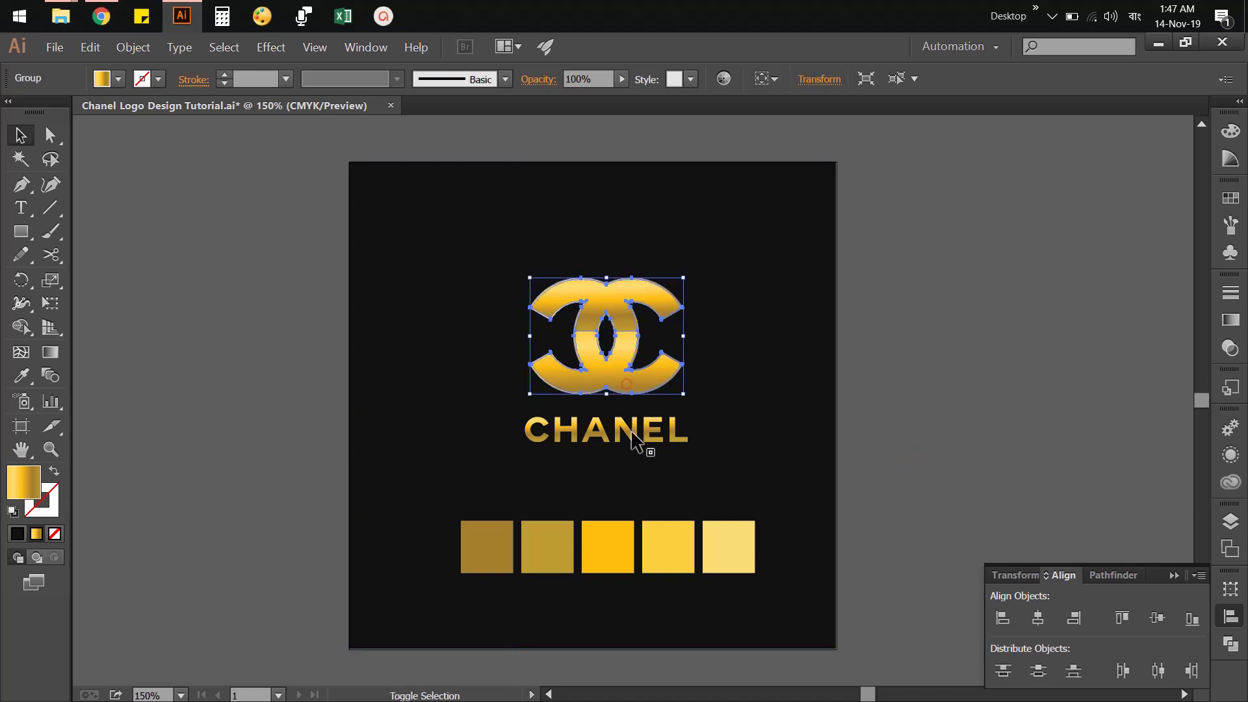
pyautogui.moveTo(606, 278); pyautogui.dragTo(610, 293)
pyautogui.keyDown('shift'); pyautogui.click(634, 435); pyautogui.keyUp('shift')
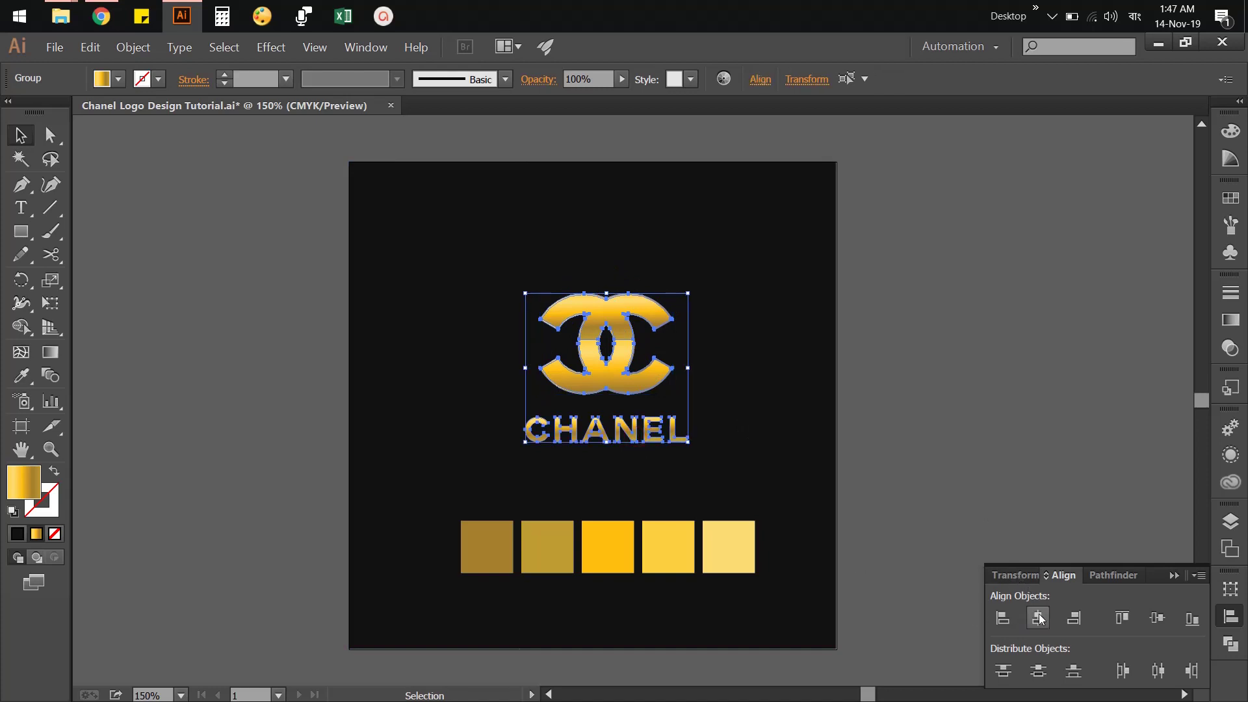
pyautogui.click(955, 488)
# Group the CC logo and CHANEL wordmark together.
pyautogui.click(595, 392)
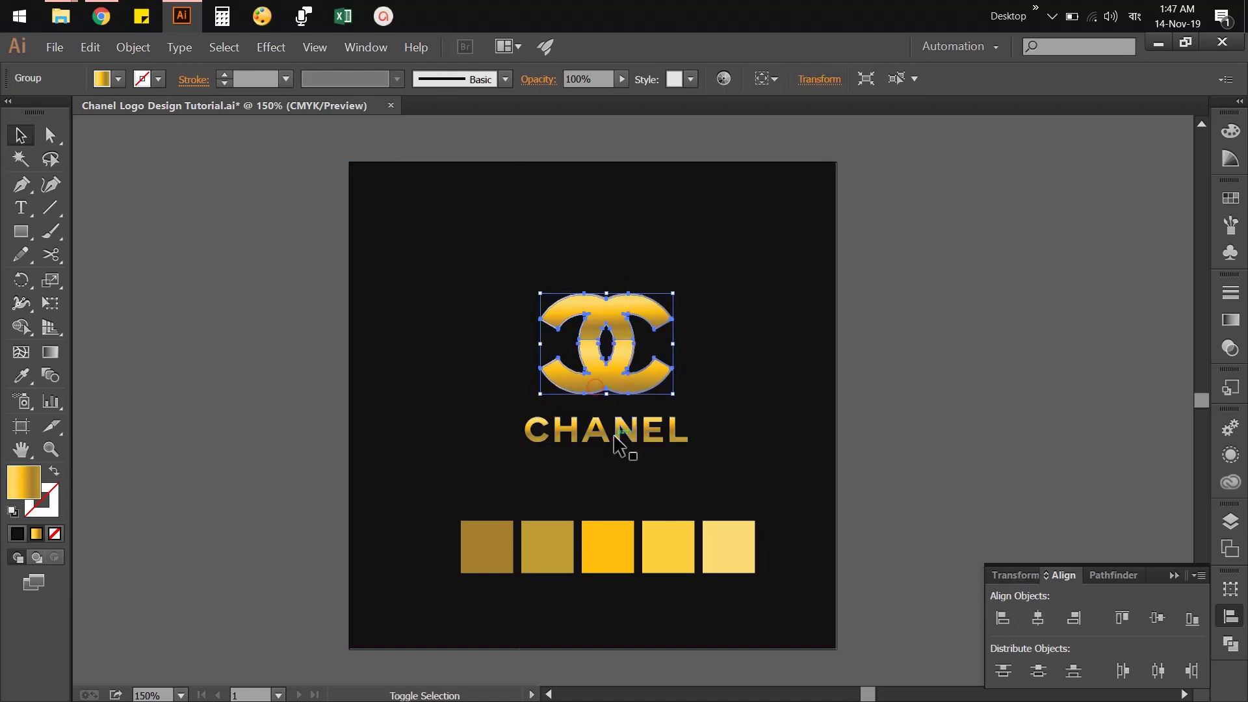
pyautogui.keyDown('shift'); pyautogui.click(617, 441); pyautogui.keyUp('shift')
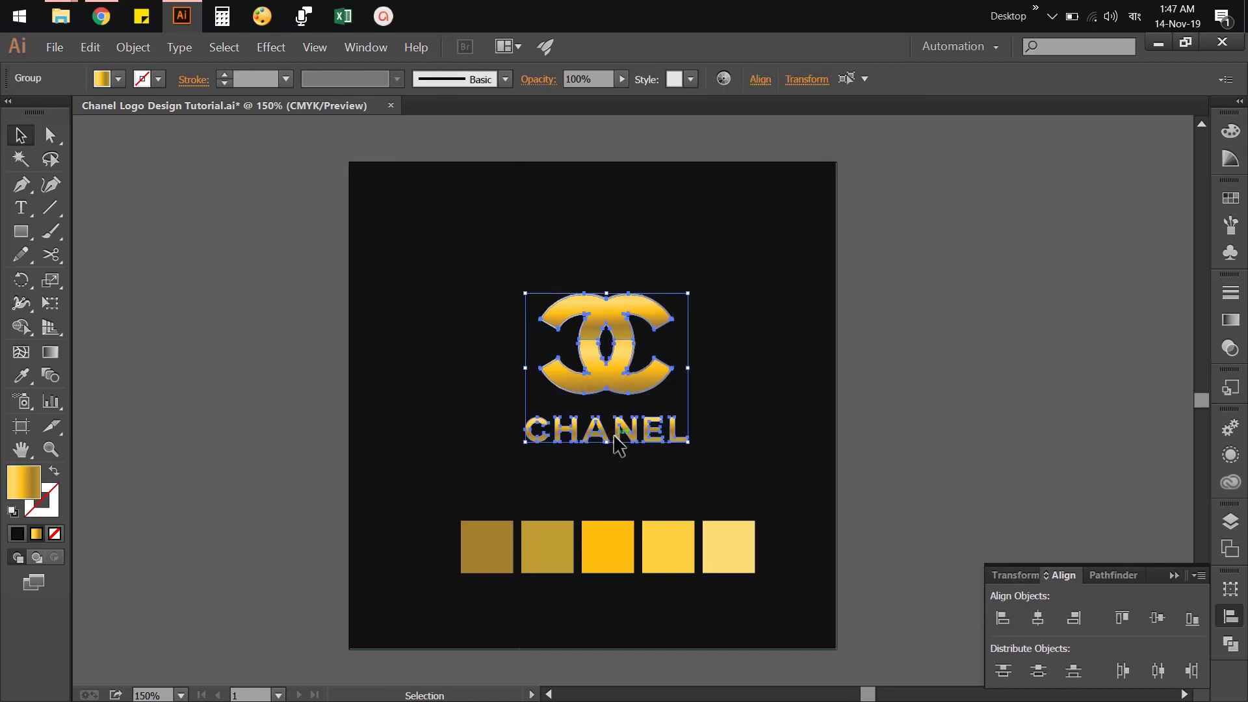
pyautogui.rightClick(630, 389)
pyautogui.click(667, 468)
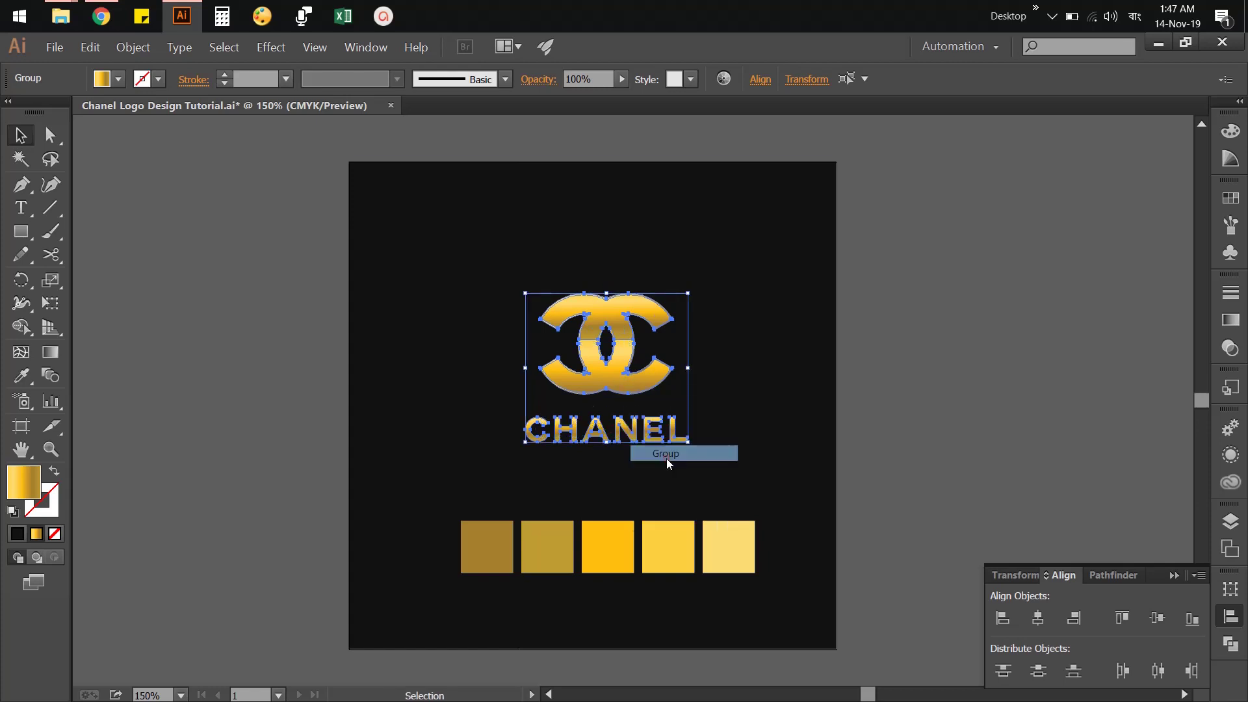
# Vertically centre the grouped logo and wordmark on the artboard.
pyautogui.click(767, 78)
pyautogui.click(767, 102)
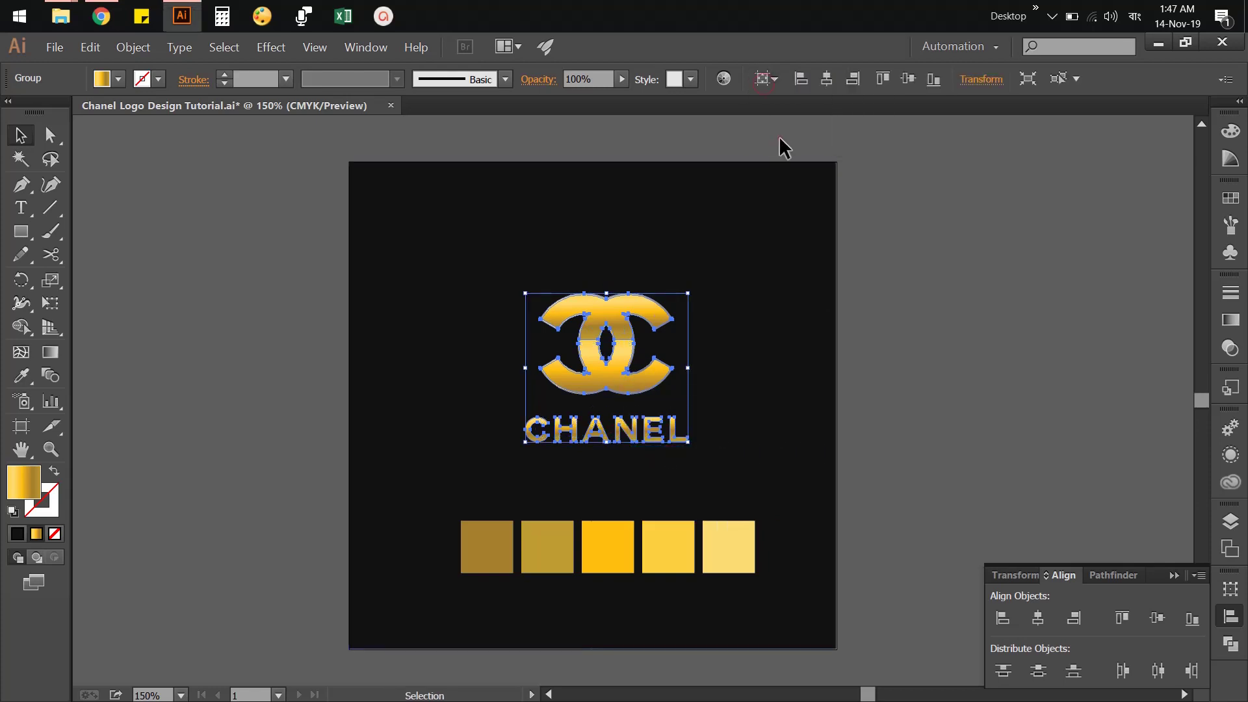
pyautogui.click(909, 79)
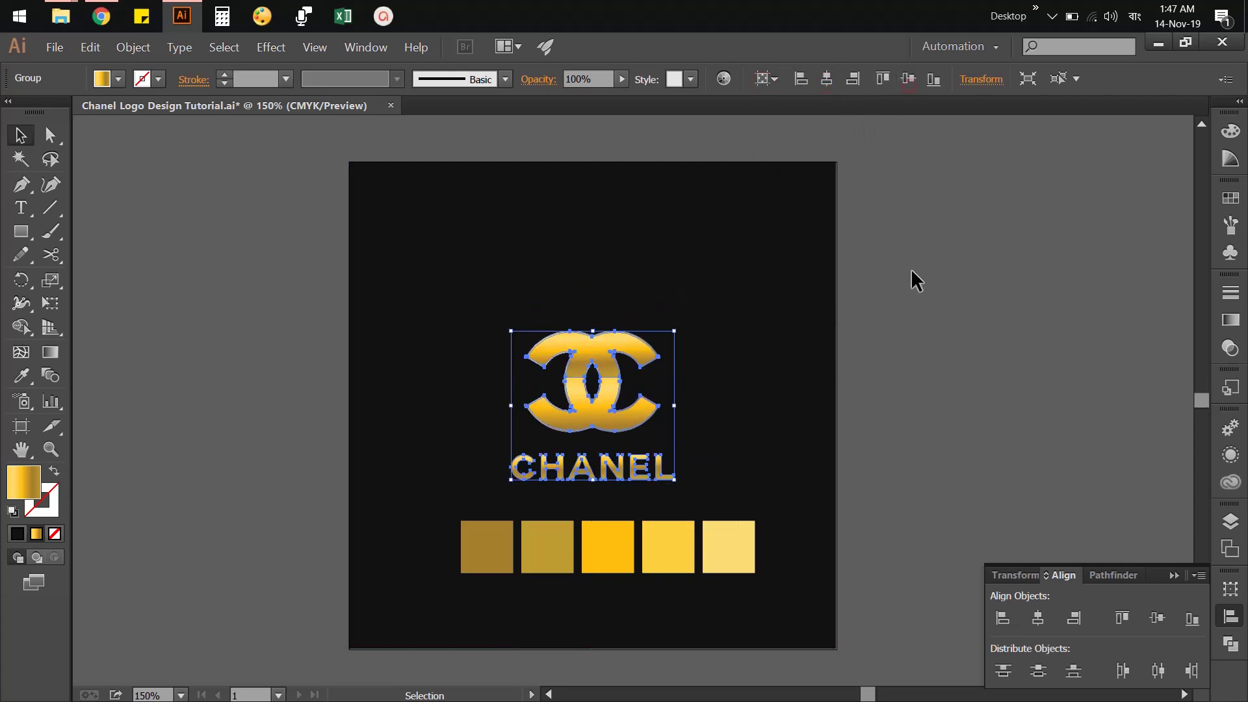
pyautogui.click(912, 269)
pyautogui.click(804, 451)
pyautogui.click(908, 448)
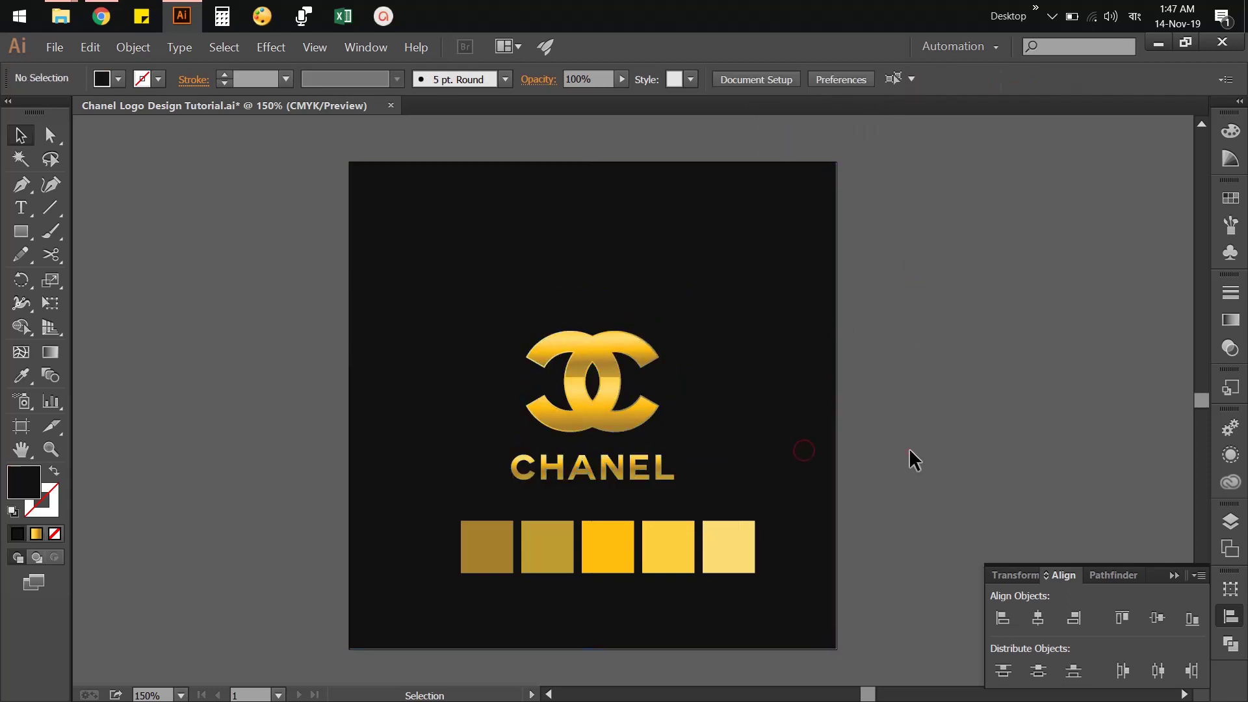
pyautogui.scroll(-1, 915, 450)
# Scale the five gold squares into small boxes at the bottom edge, then zoom in on the logo.
pyautogui.click(704, 514)
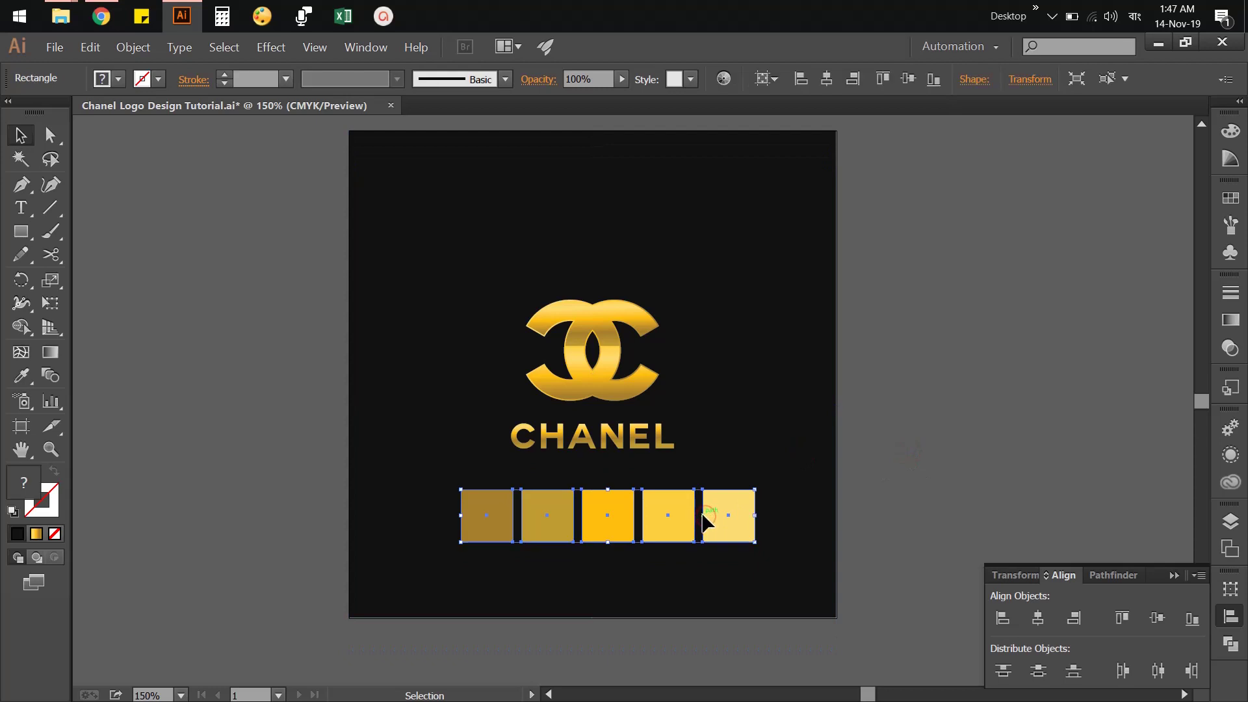
pyautogui.moveTo(612, 541)
pyautogui.mouseDown()
pyautogui.moveTo(611, 509)
pyautogui.moveTo(598, 598)
pyautogui.mouseUp()
pyautogui.click(900, 478)
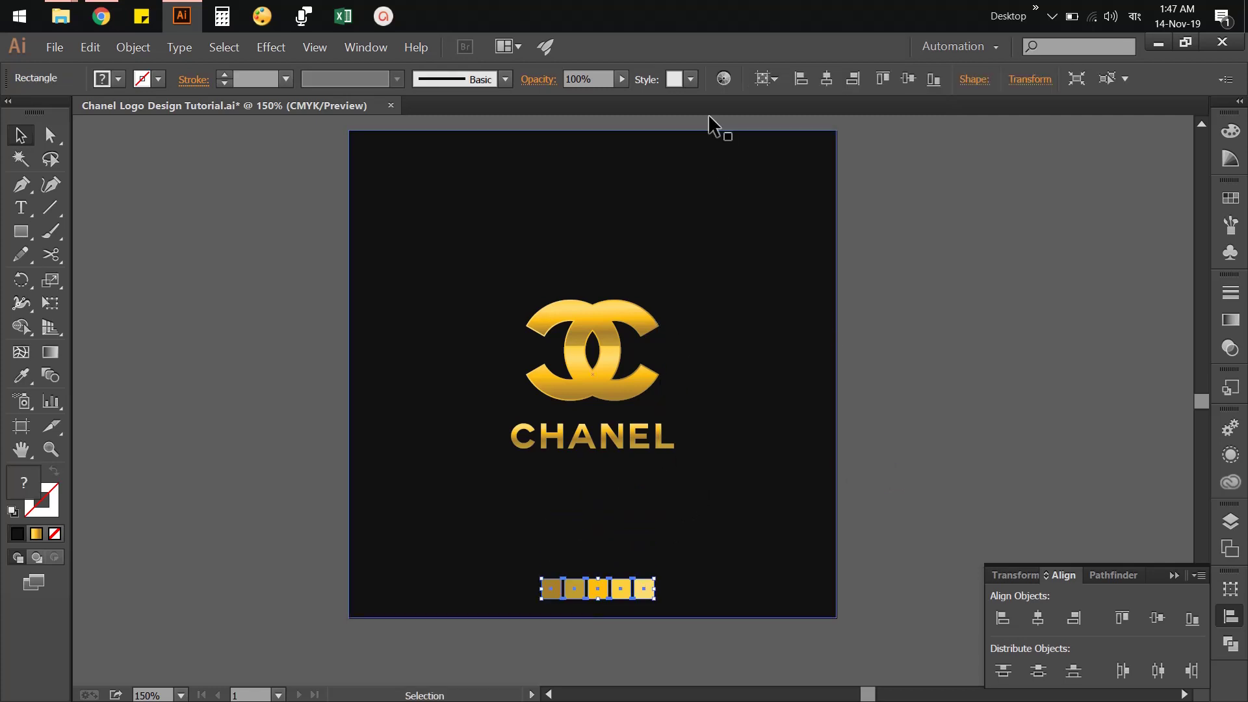
pyautogui.click(913, 382)
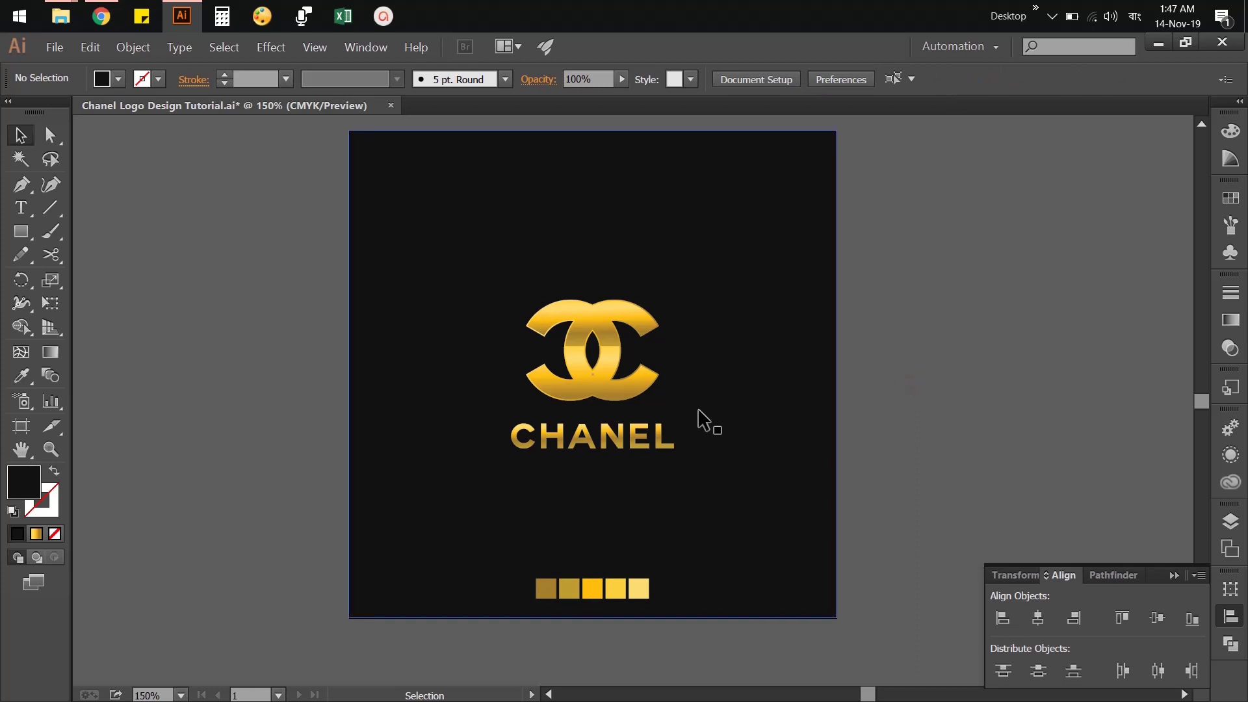
pyautogui.click(57, 450)
pyautogui.moveTo(487, 267); pyautogui.dragTo(690, 470)
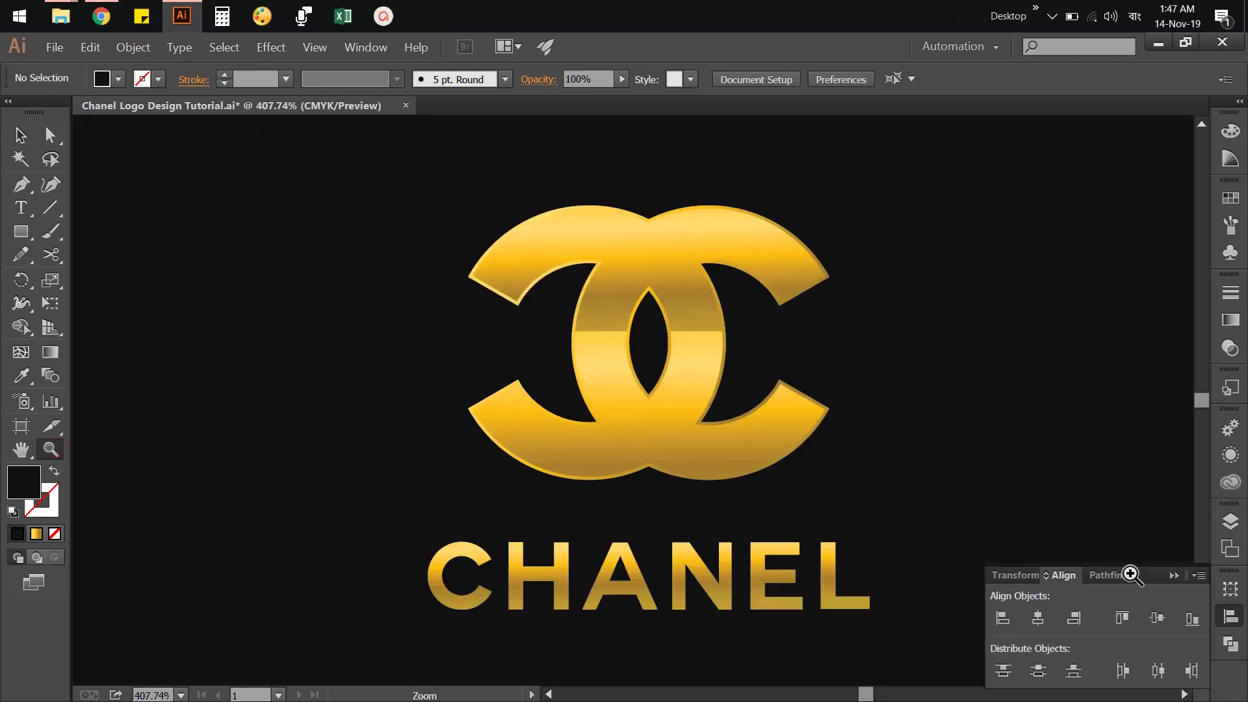
# Close the Align panel, fit the artboard in the window, and save the document.
pyautogui.click(1232, 621)
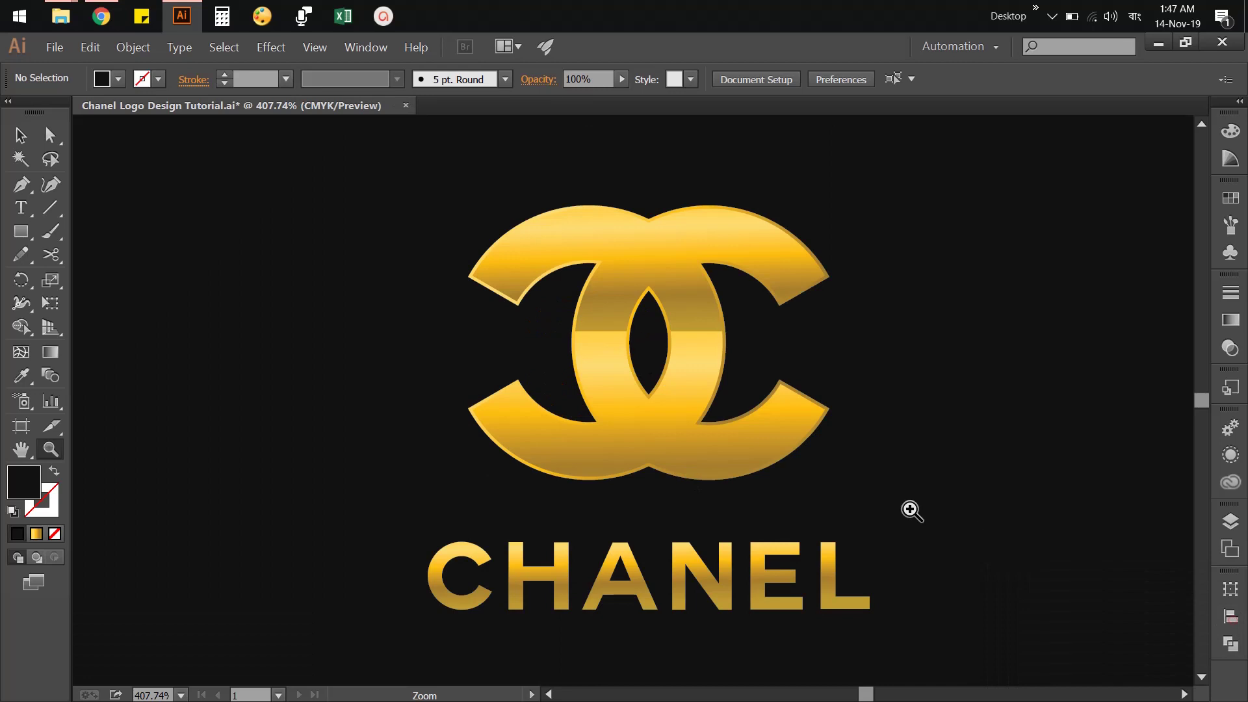
pyautogui.click(19, 135)
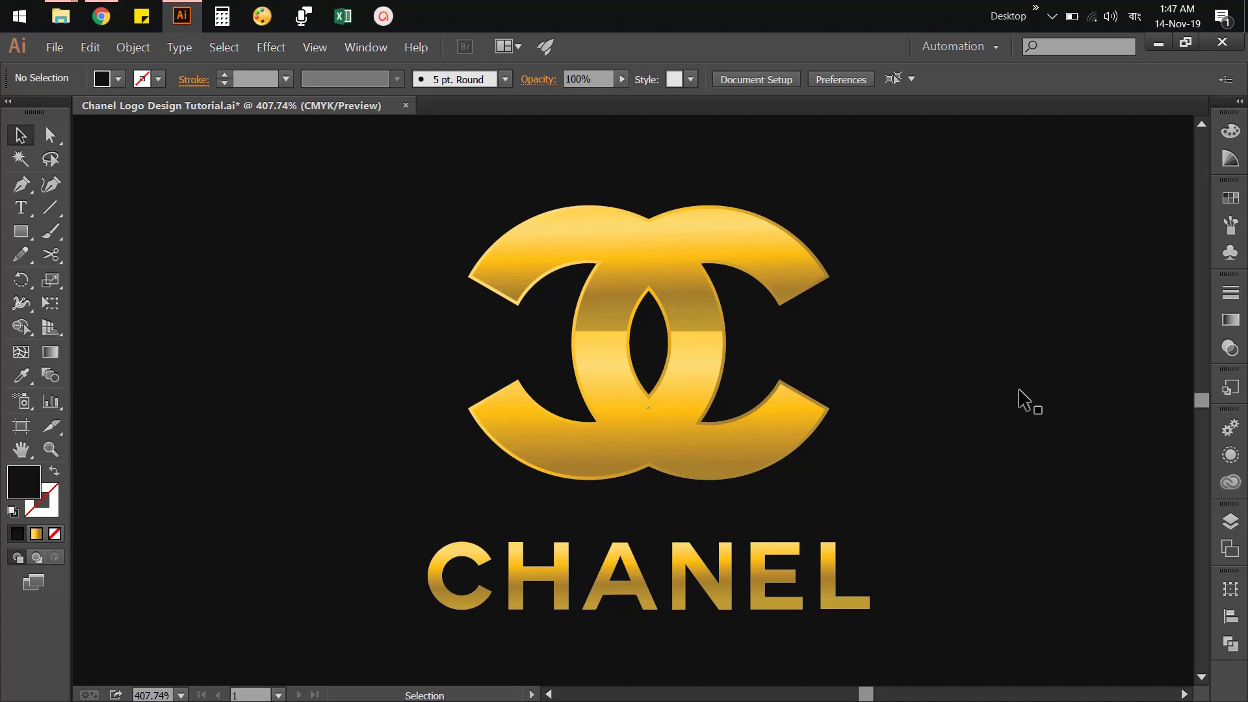
pyautogui.hotkey('ctrl', '0')
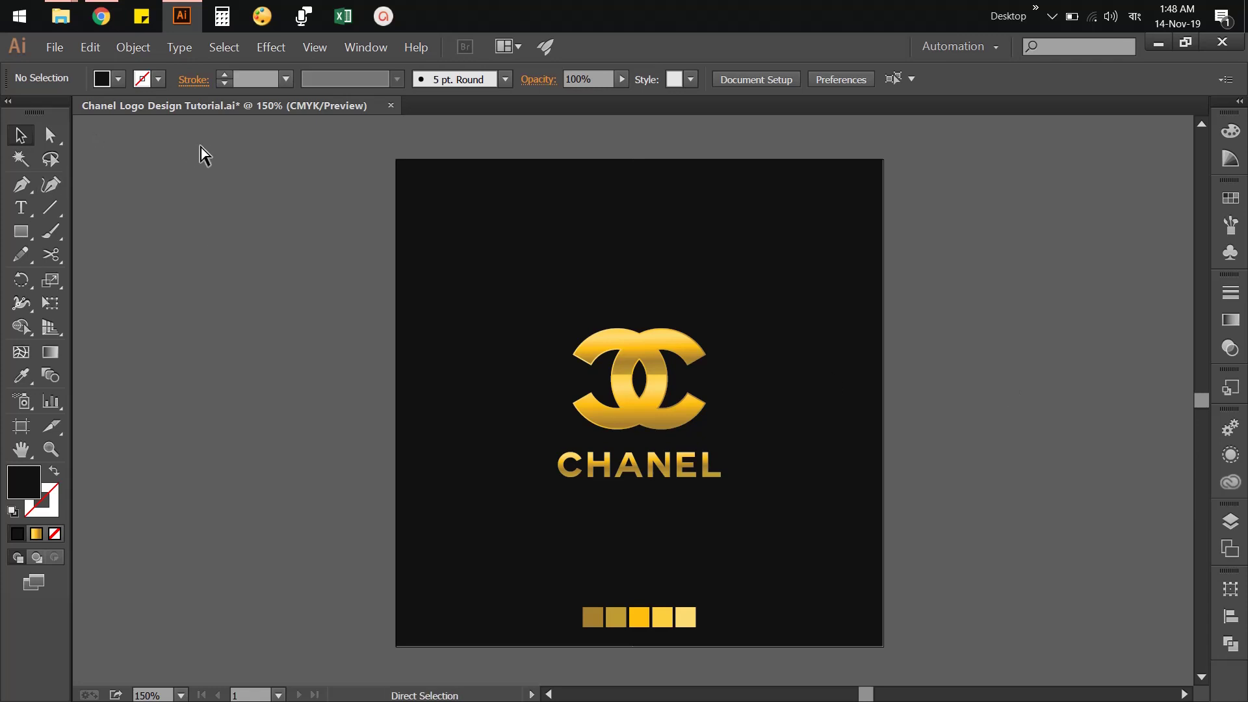
pyautogui.hotkey('ctrl', 's')
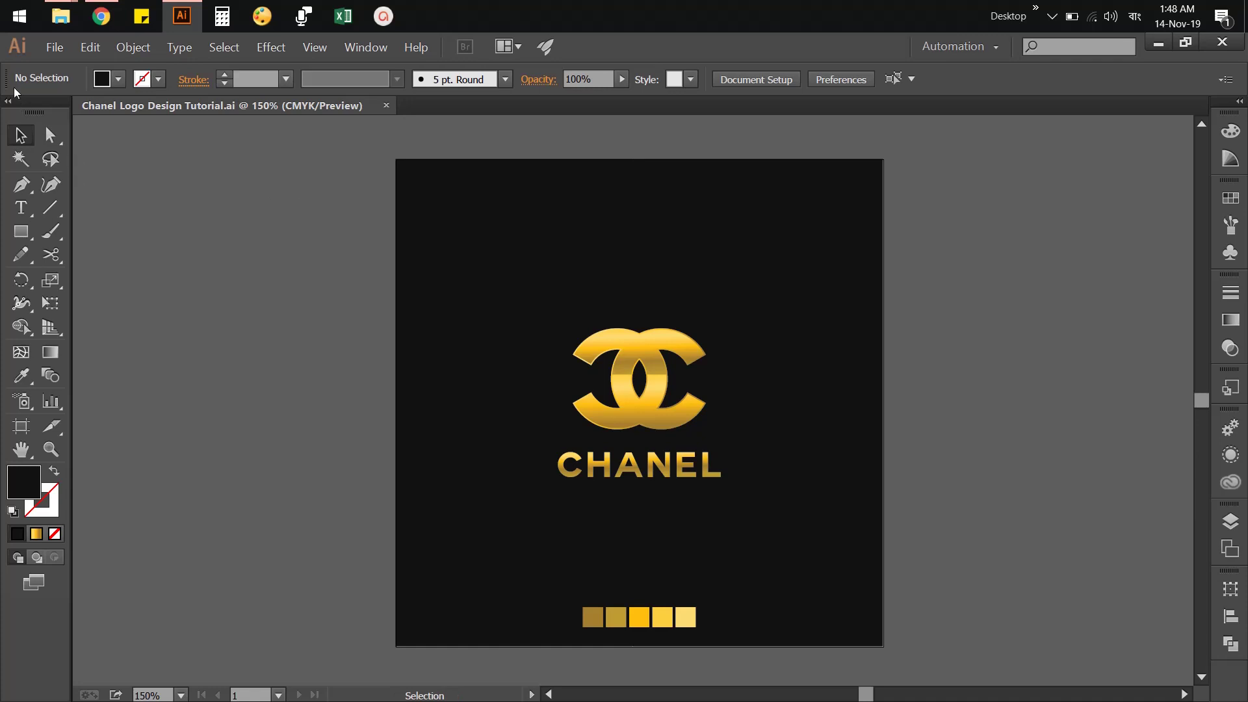
# Export the artwork as a 300 ppi PNG and switch the input language to English.
pyautogui.click(52, 49)
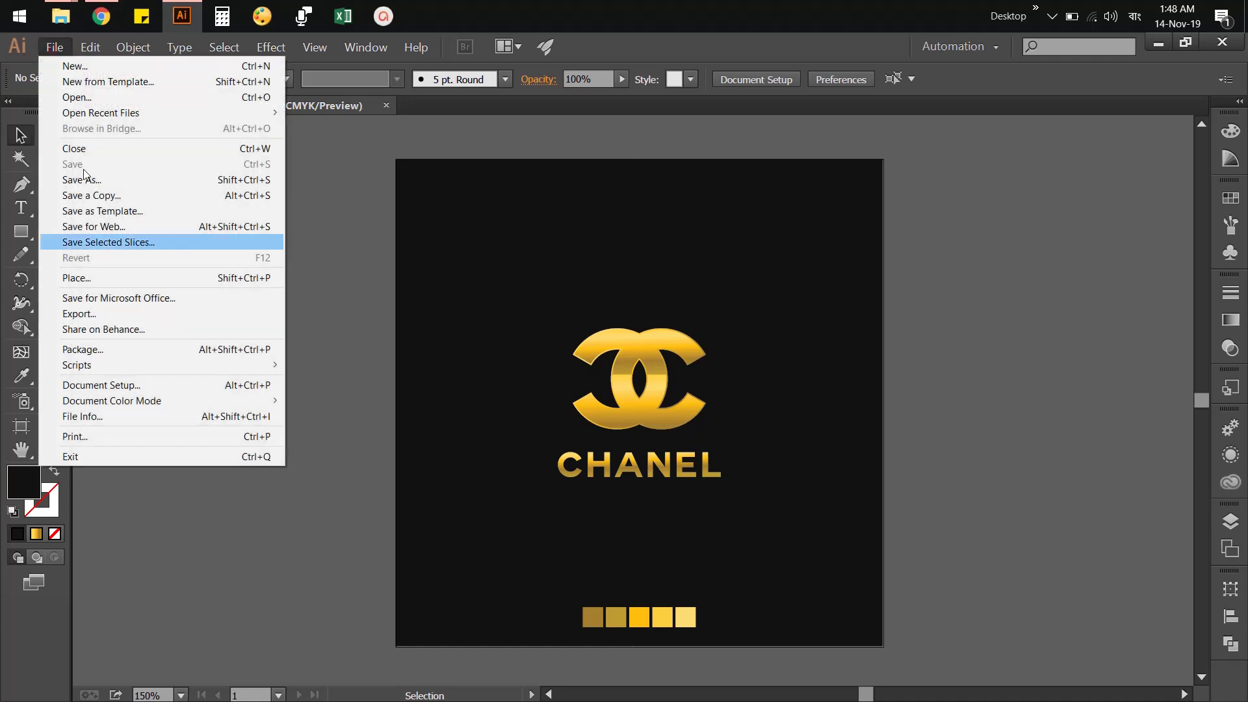
pyautogui.click(117, 315)
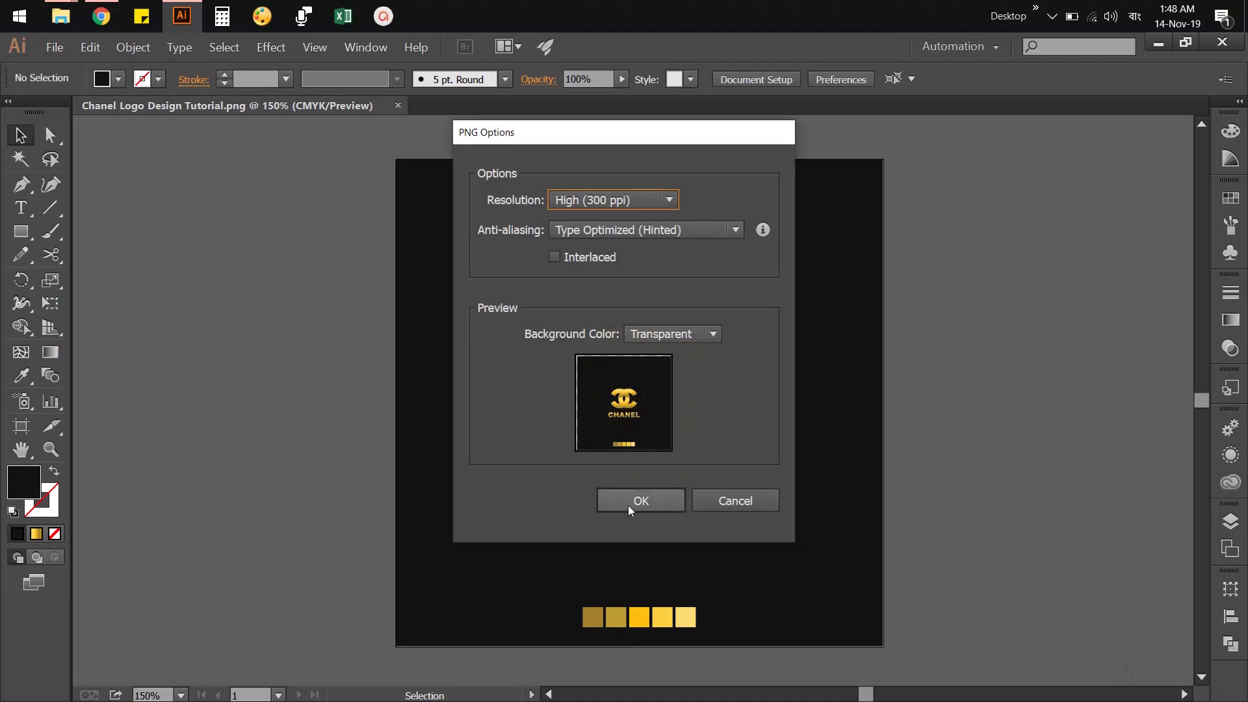
pyautogui.click(634, 504)
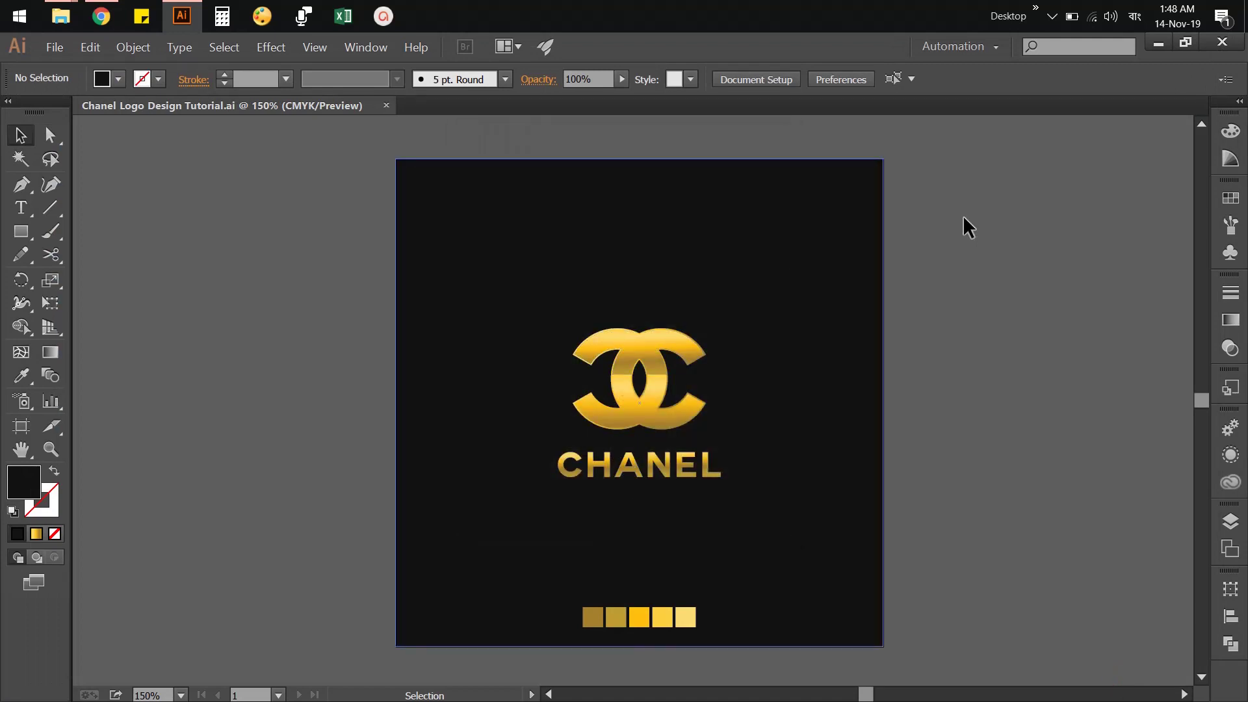
pyautogui.click(1137, 20)
pyautogui.click(1145, 50)
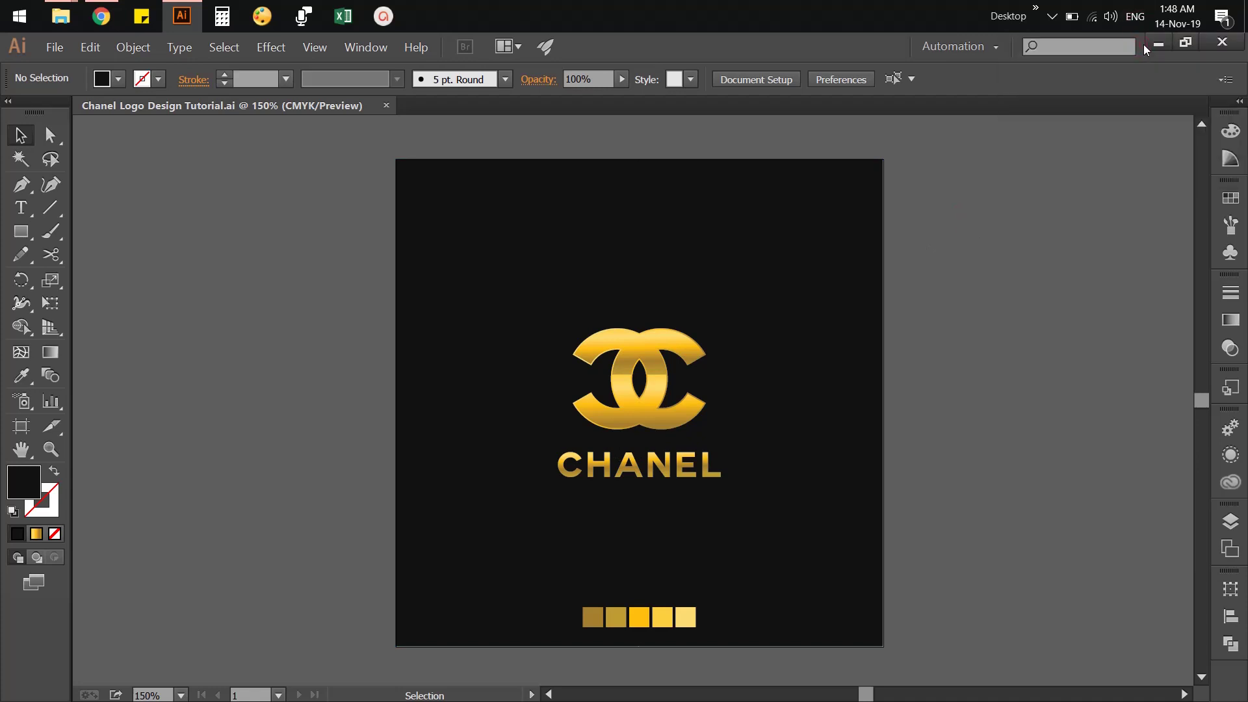
# Minimize Illustrator and the browser, then open the exported PNG from the 7. Chanel Logo Design folder.
pyautogui.click(1156, 45)
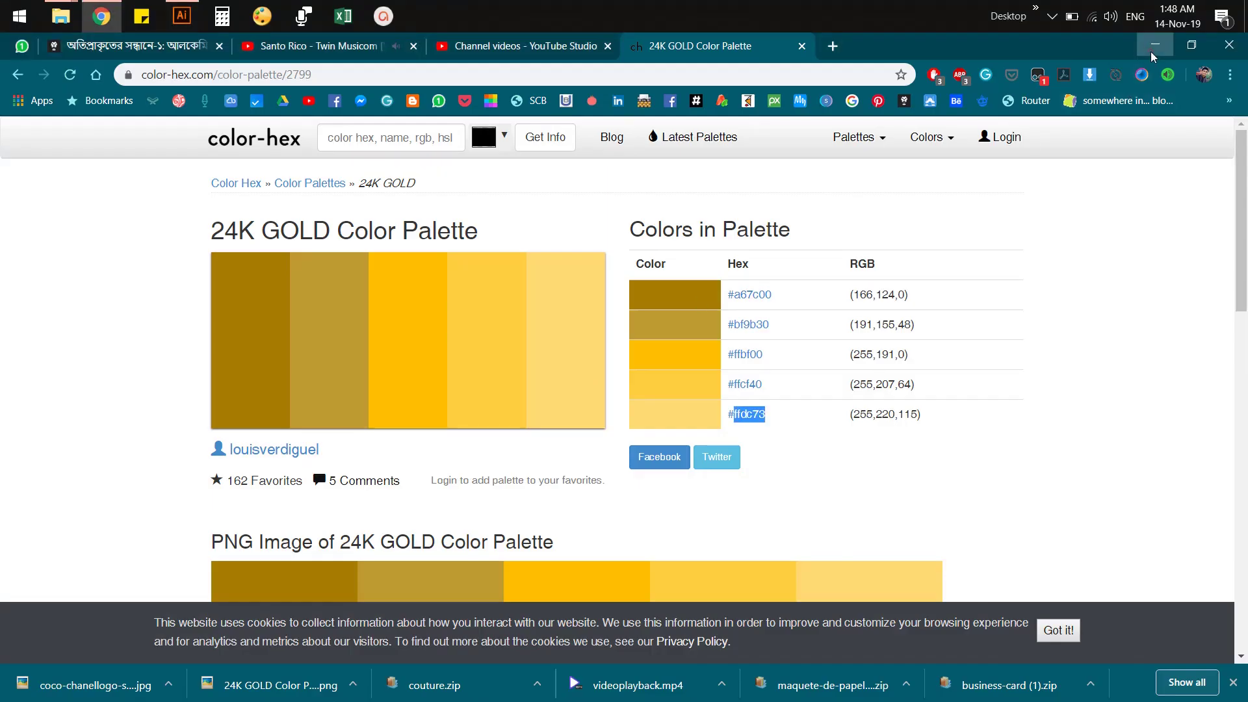
pyautogui.click(1152, 52)
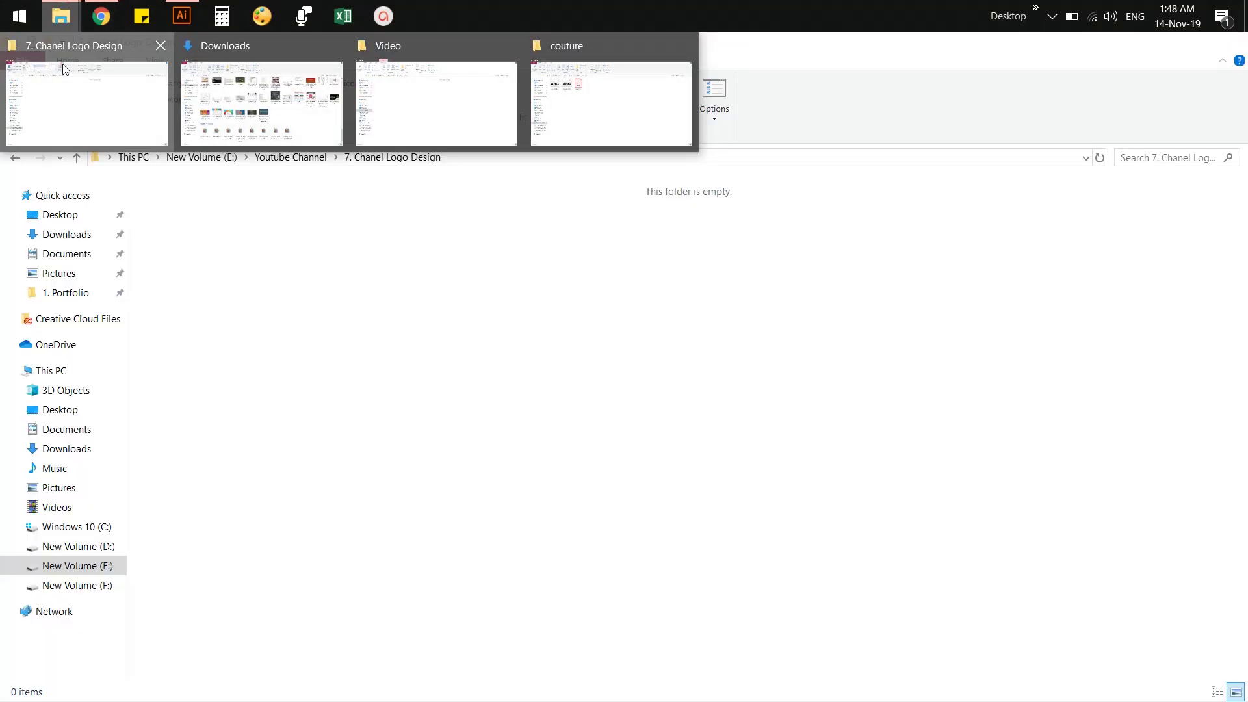
pyautogui.moveTo(60, 16)
pyautogui.click(62, 63)
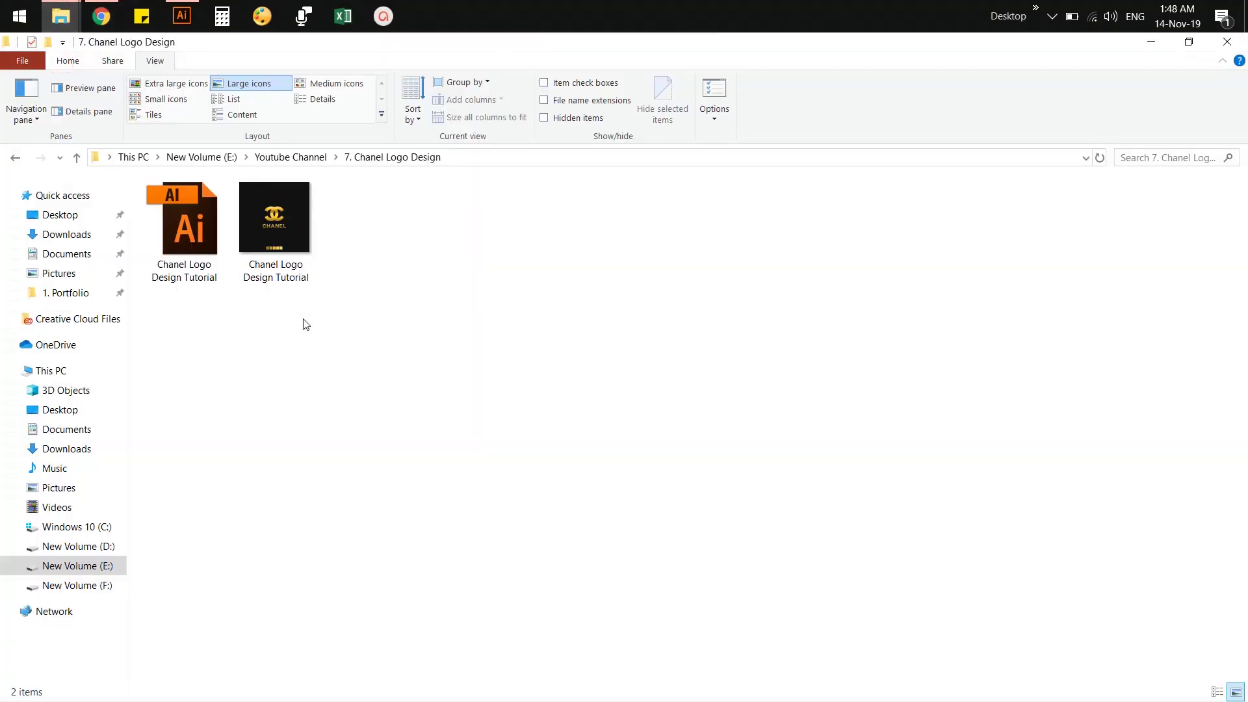
pyautogui.click(290, 232)
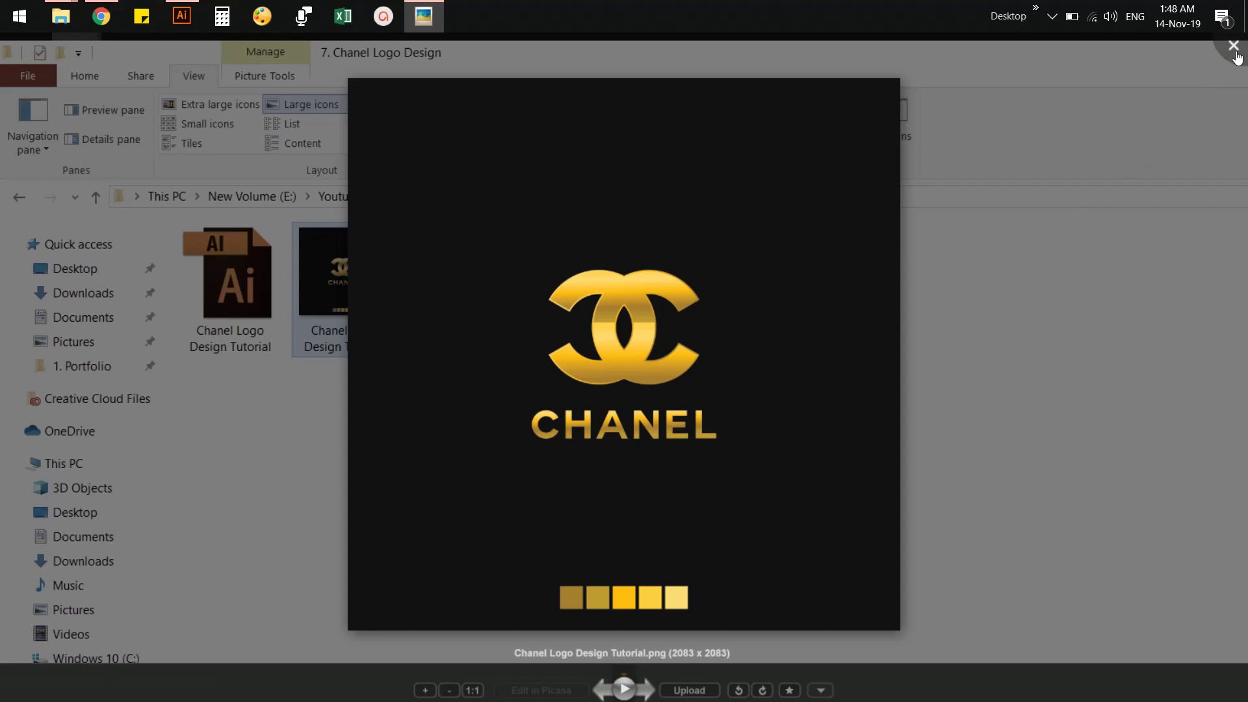
# Zoom into the 2083 × 2083 logo image, pan across it, and zoom back out.
pyautogui.scroll(3, 676, 293)
pyautogui.scroll(2, 652, 392)
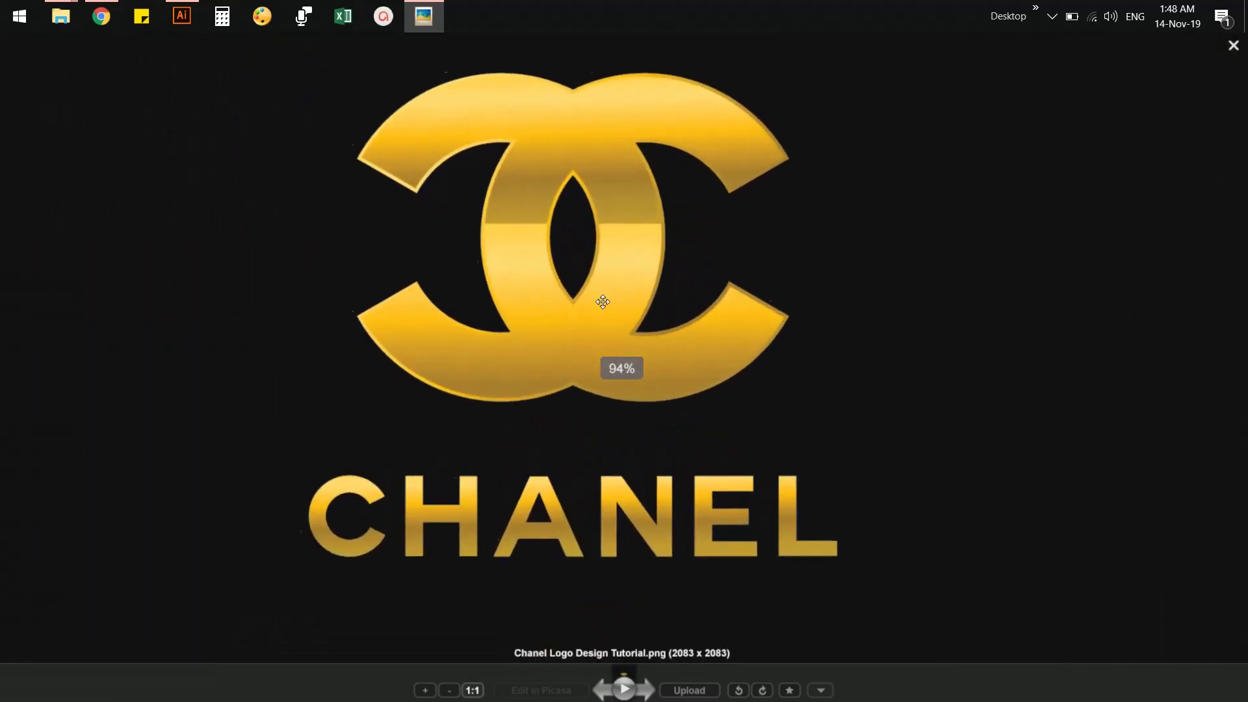
pyautogui.scroll(1, 603, 301)
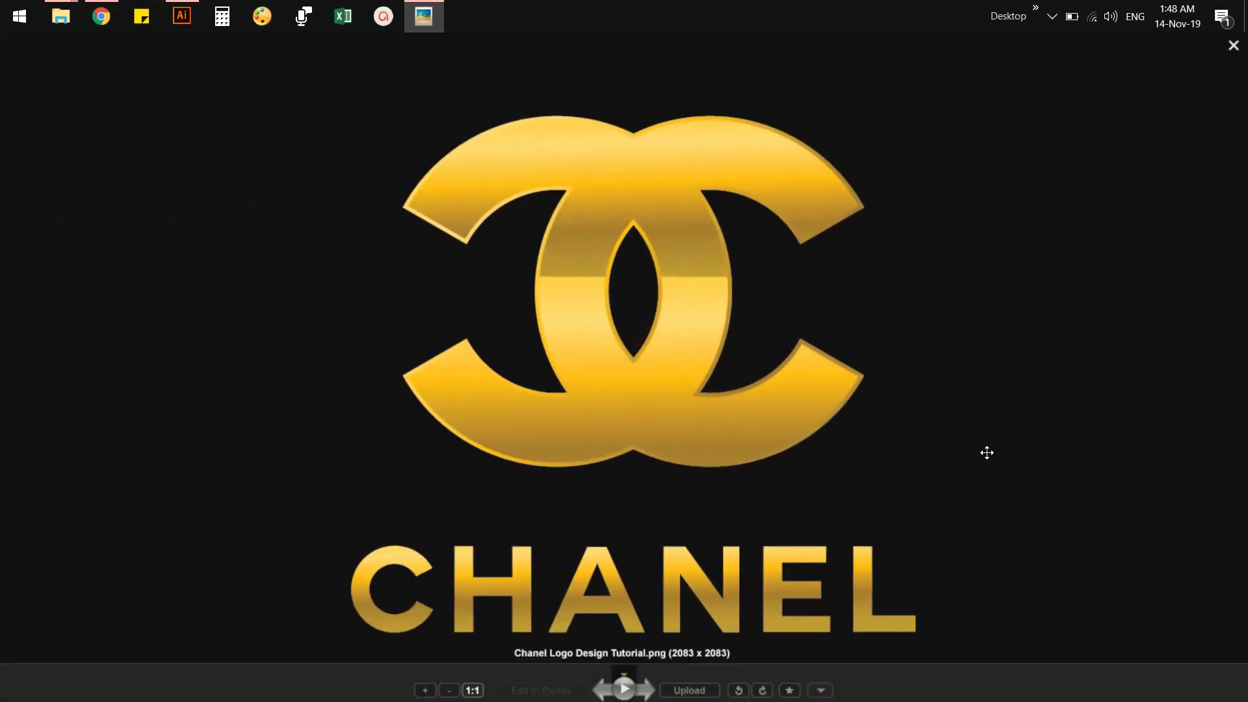
pyautogui.moveTo(822, 490); pyautogui.dragTo(819, 468)
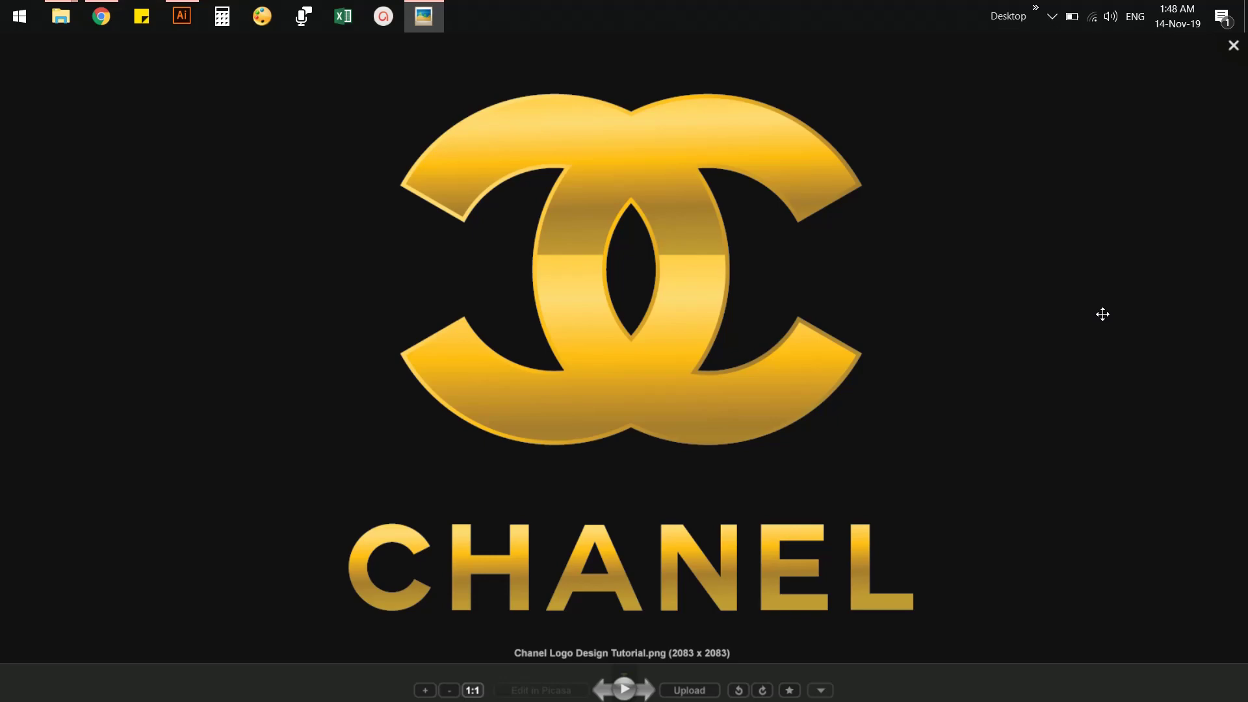
pyautogui.scroll(-3, 1103, 314)
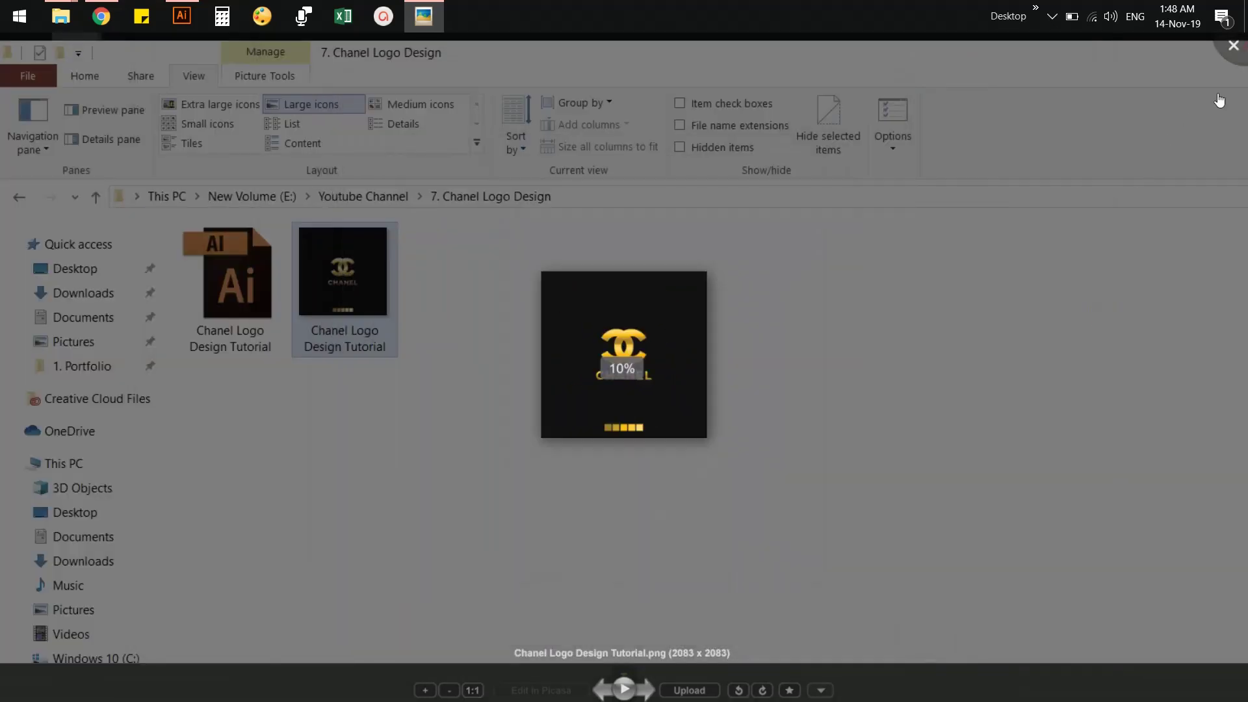
# Close the photo viewer and refresh the desktop.
pyautogui.click(1220, 101)
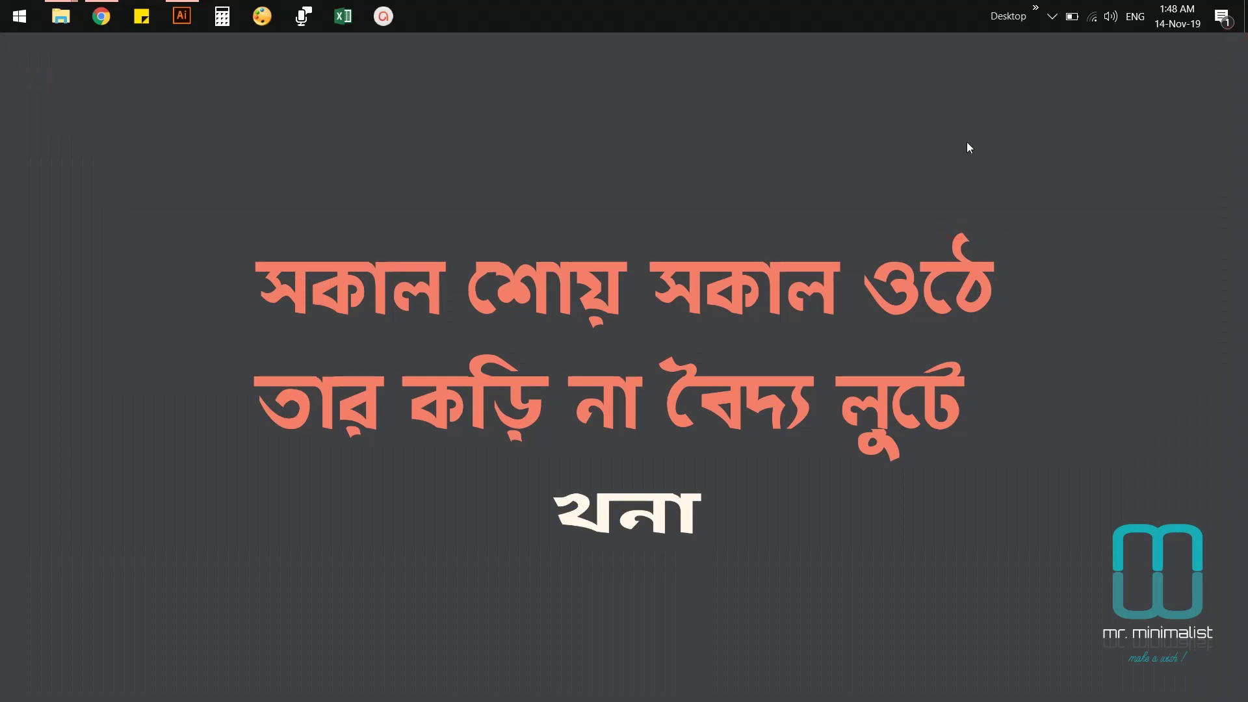
pyautogui.rightClick(966, 142)
pyautogui.click(1009, 190)
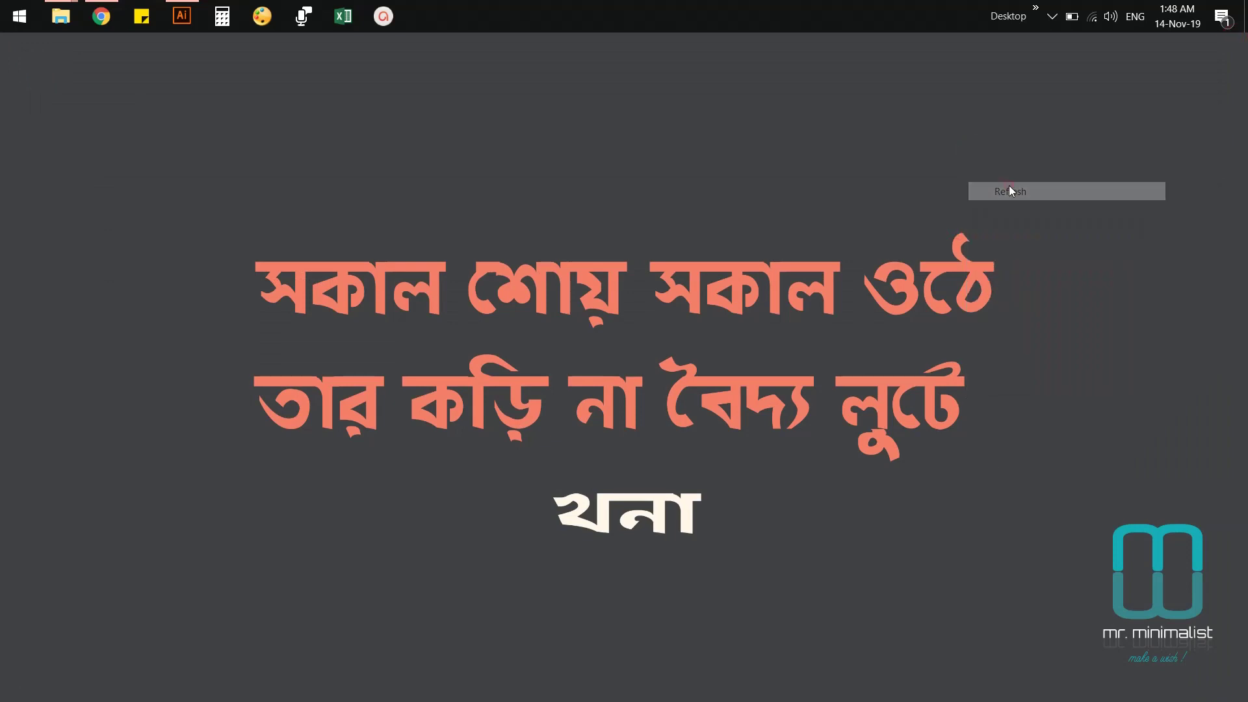